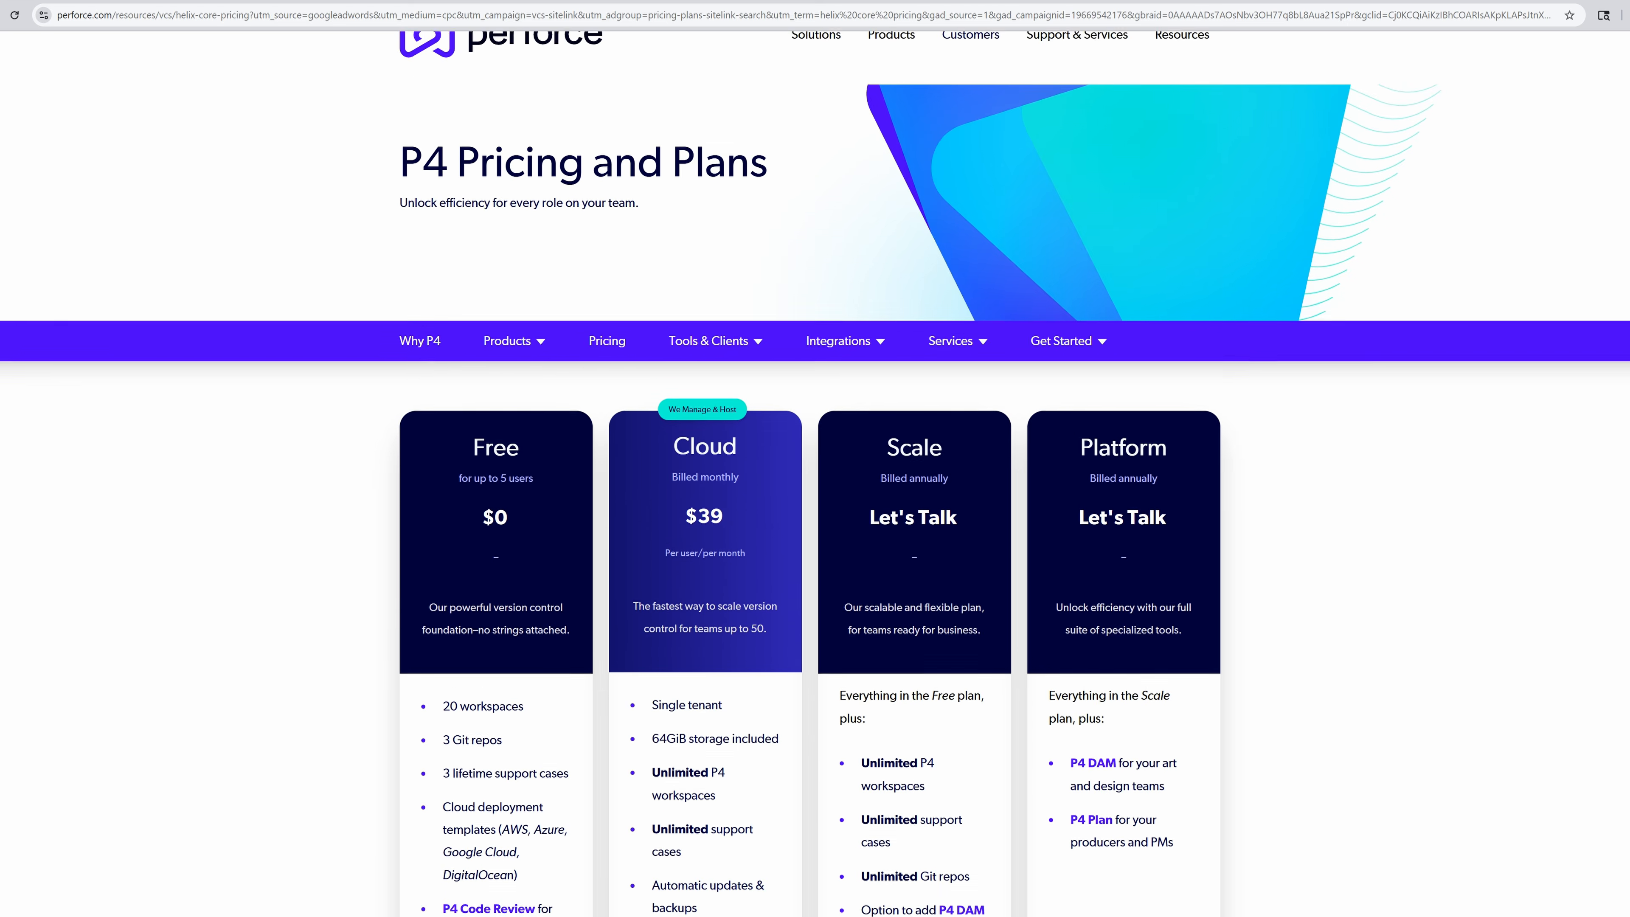
scroll(814, 474, down, 2)
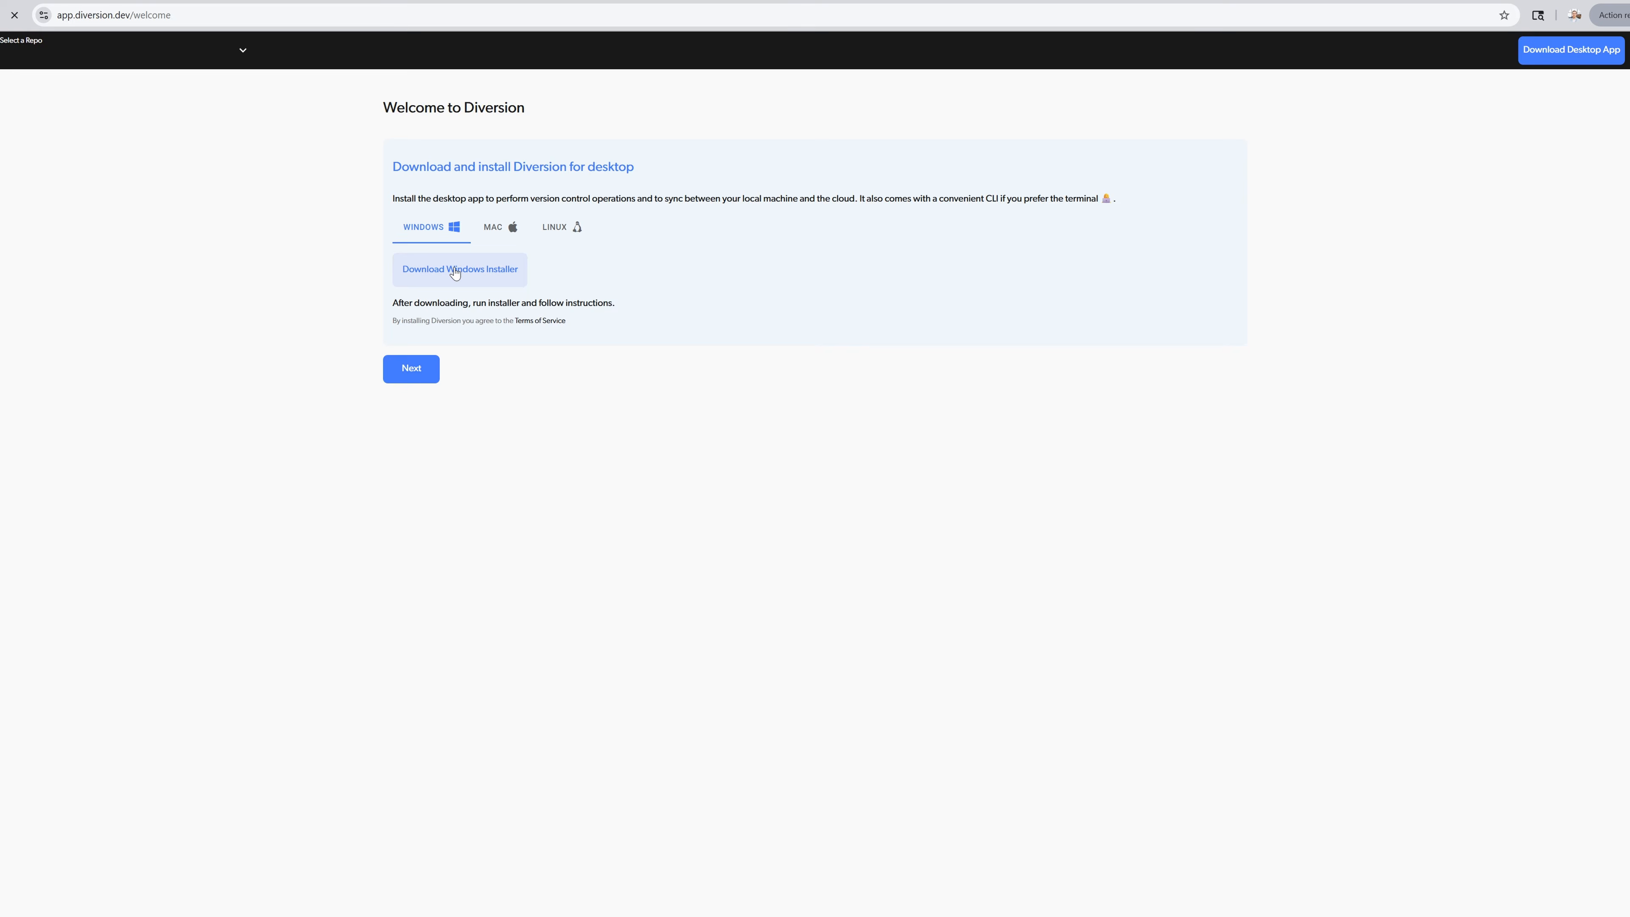
- Download the Diversion Windows installer and install the desktop app, accepting the Terms of Service
click(455, 273)
click(1459, 52)
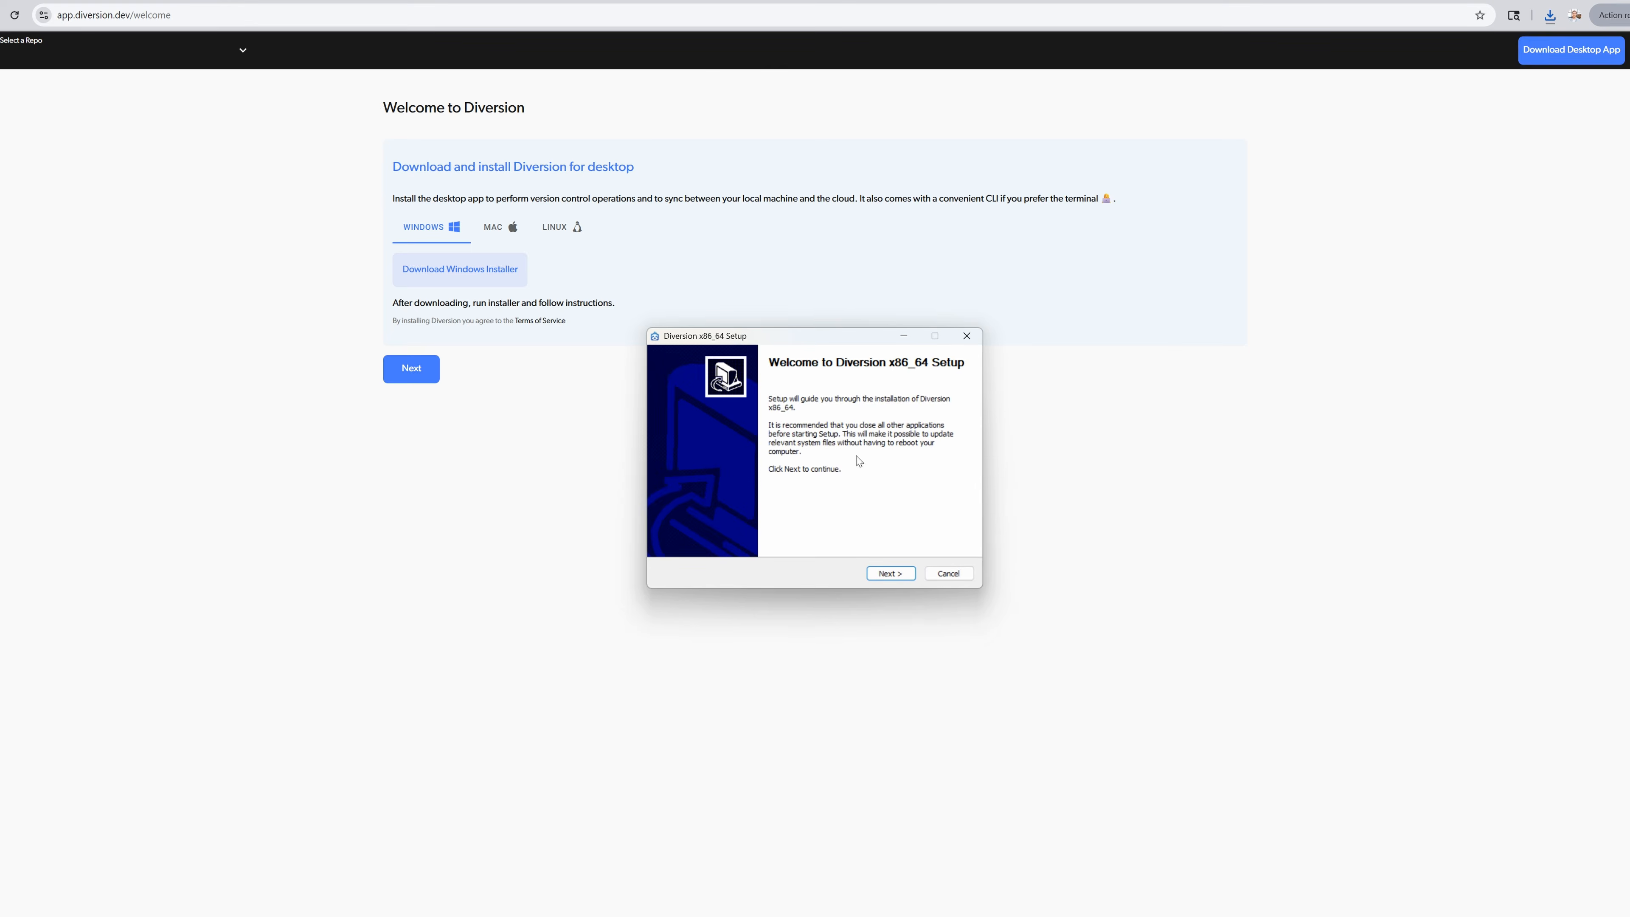
click(890, 572)
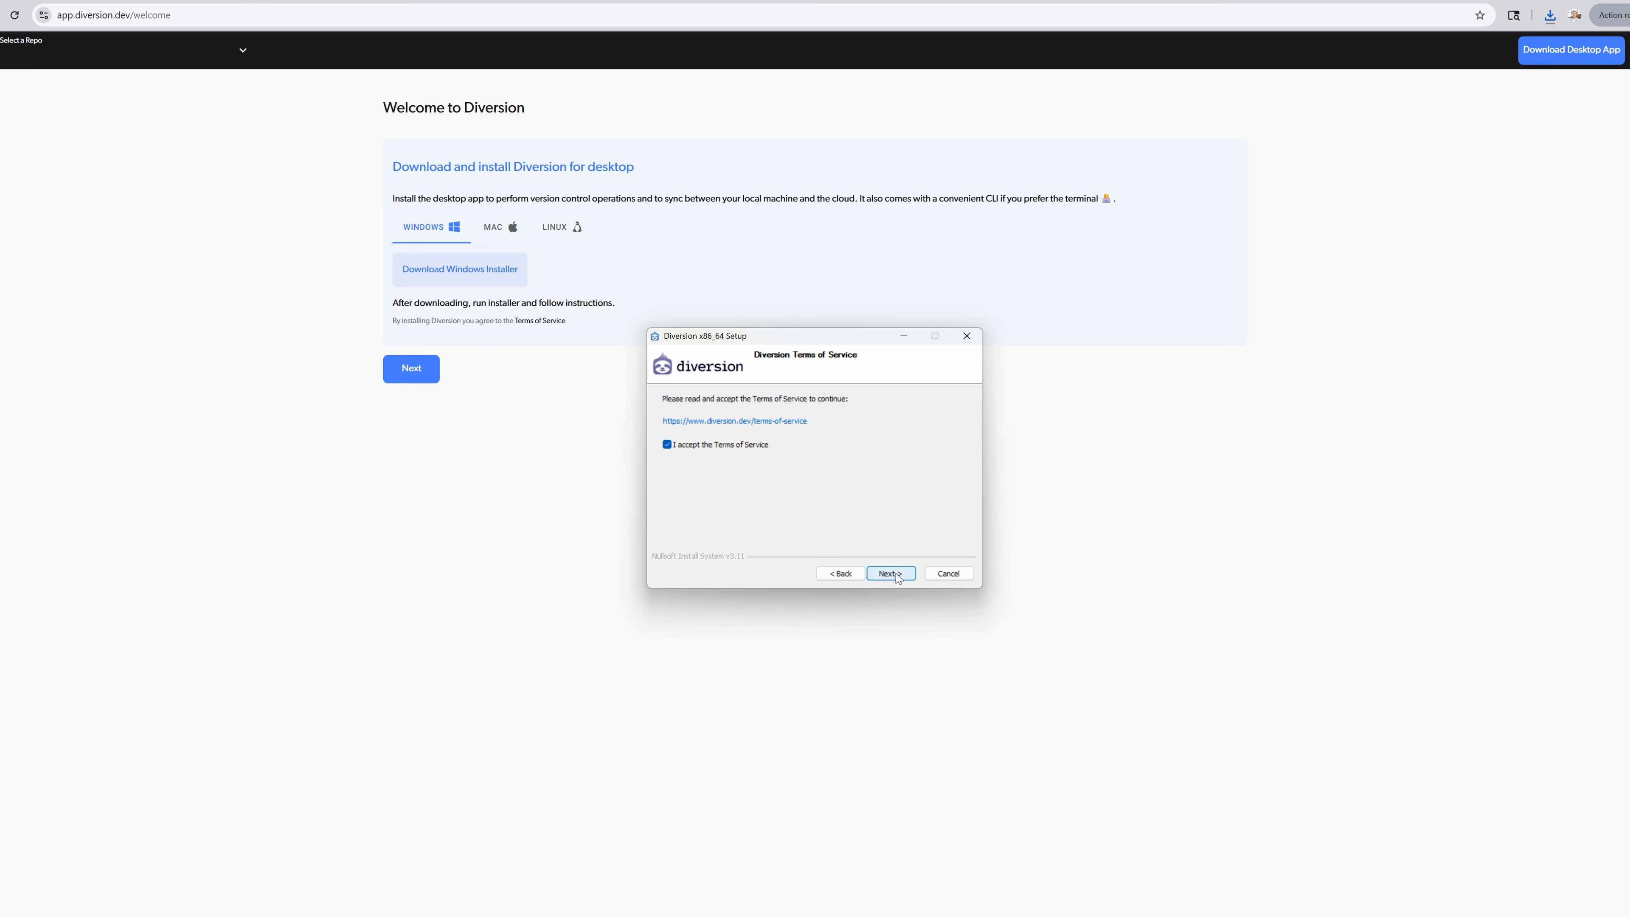
click(890, 572)
click(892, 573)
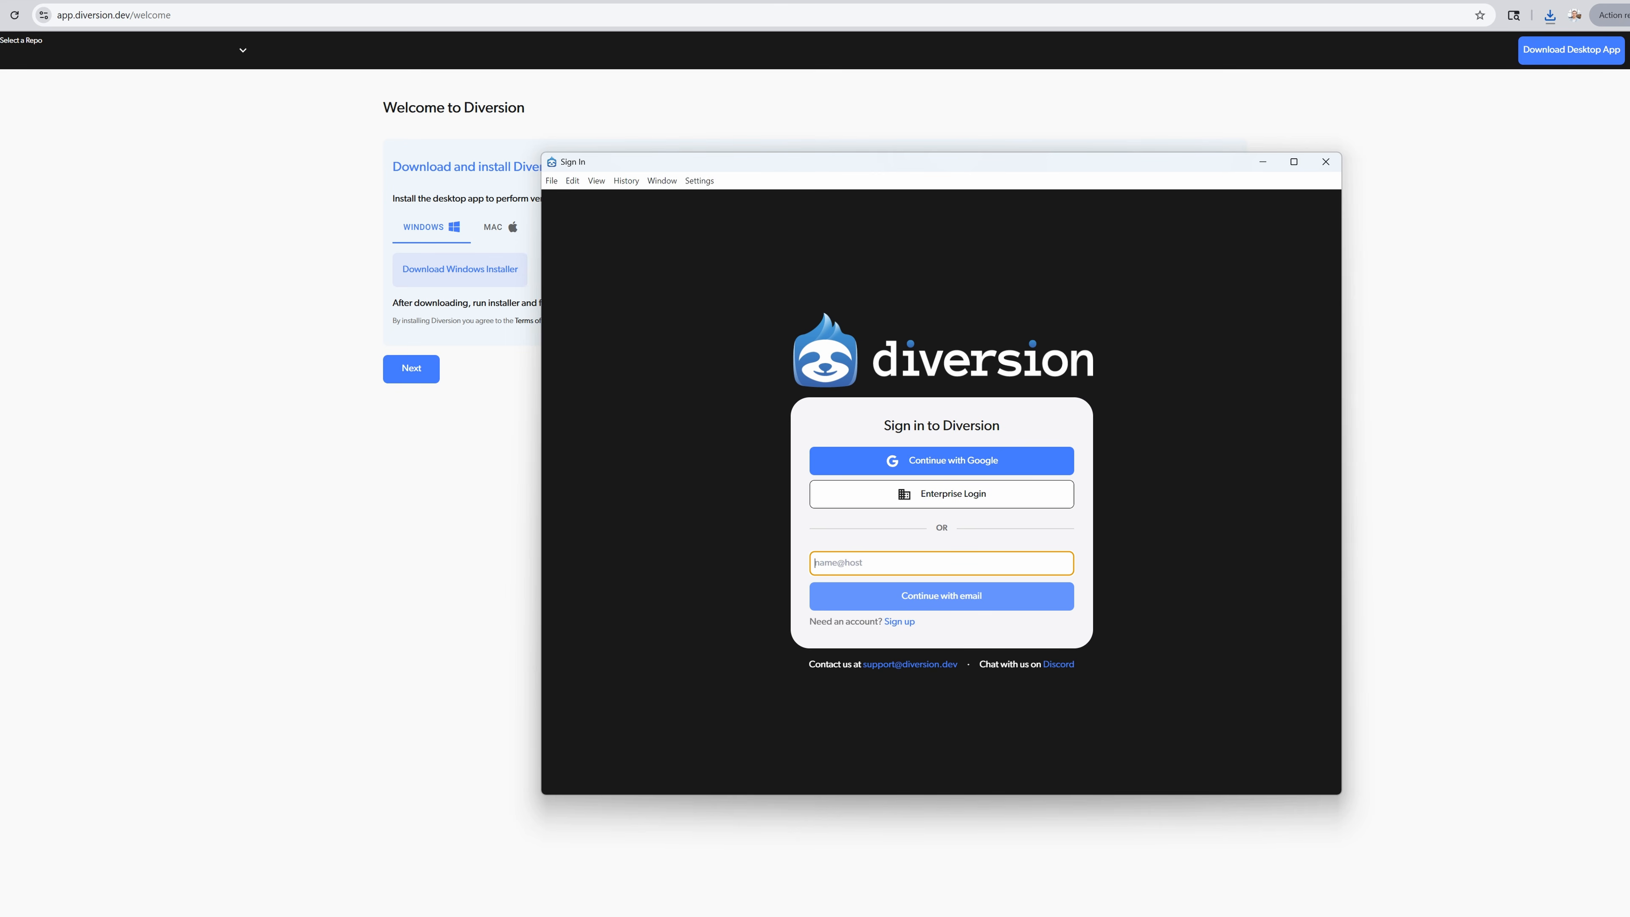
- Sign in to Diversion with the Google account and allow the browser to open Diversion Desktop
click(962, 462)
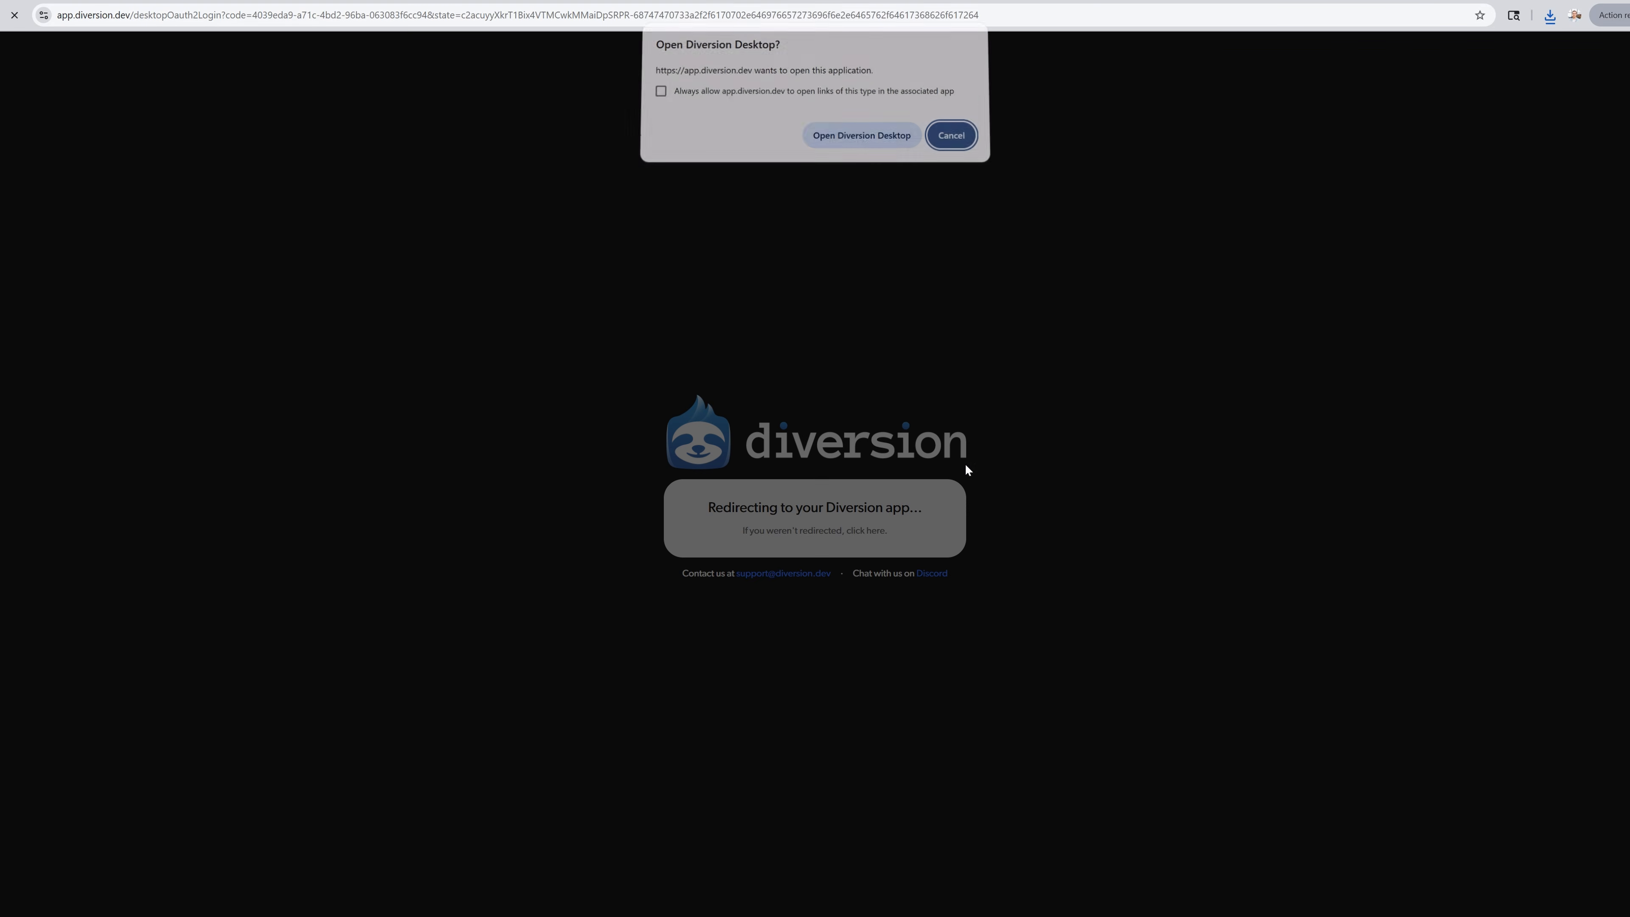
click(830, 148)
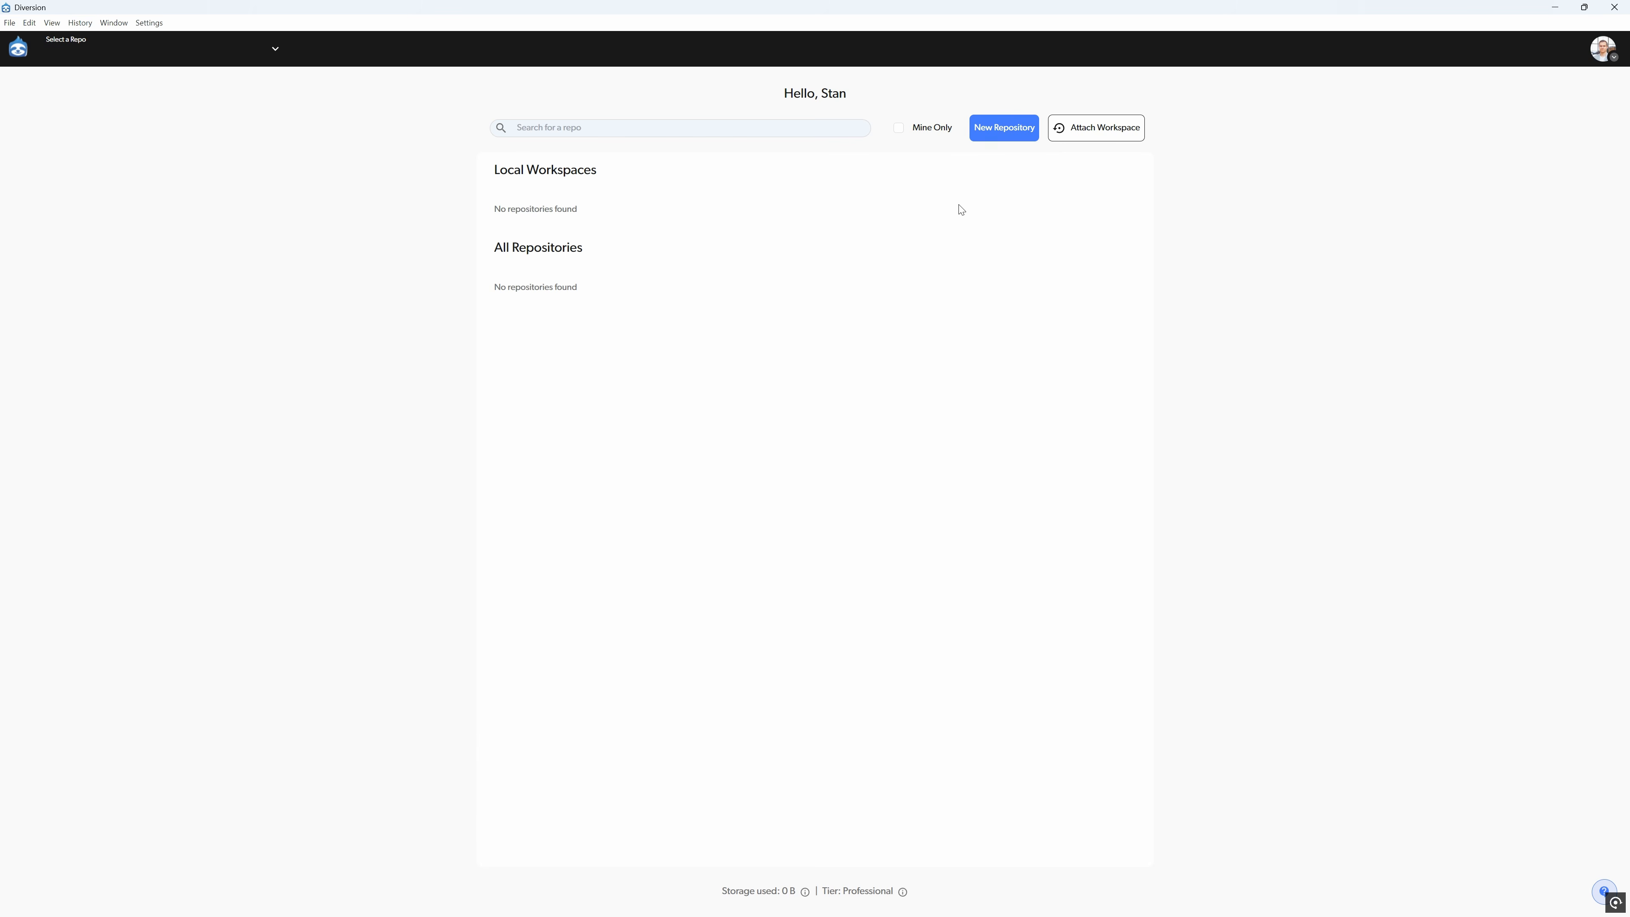
- Create a new repository from the existing folder D:\Diversion\Apartment
click(996, 136)
click(993, 161)
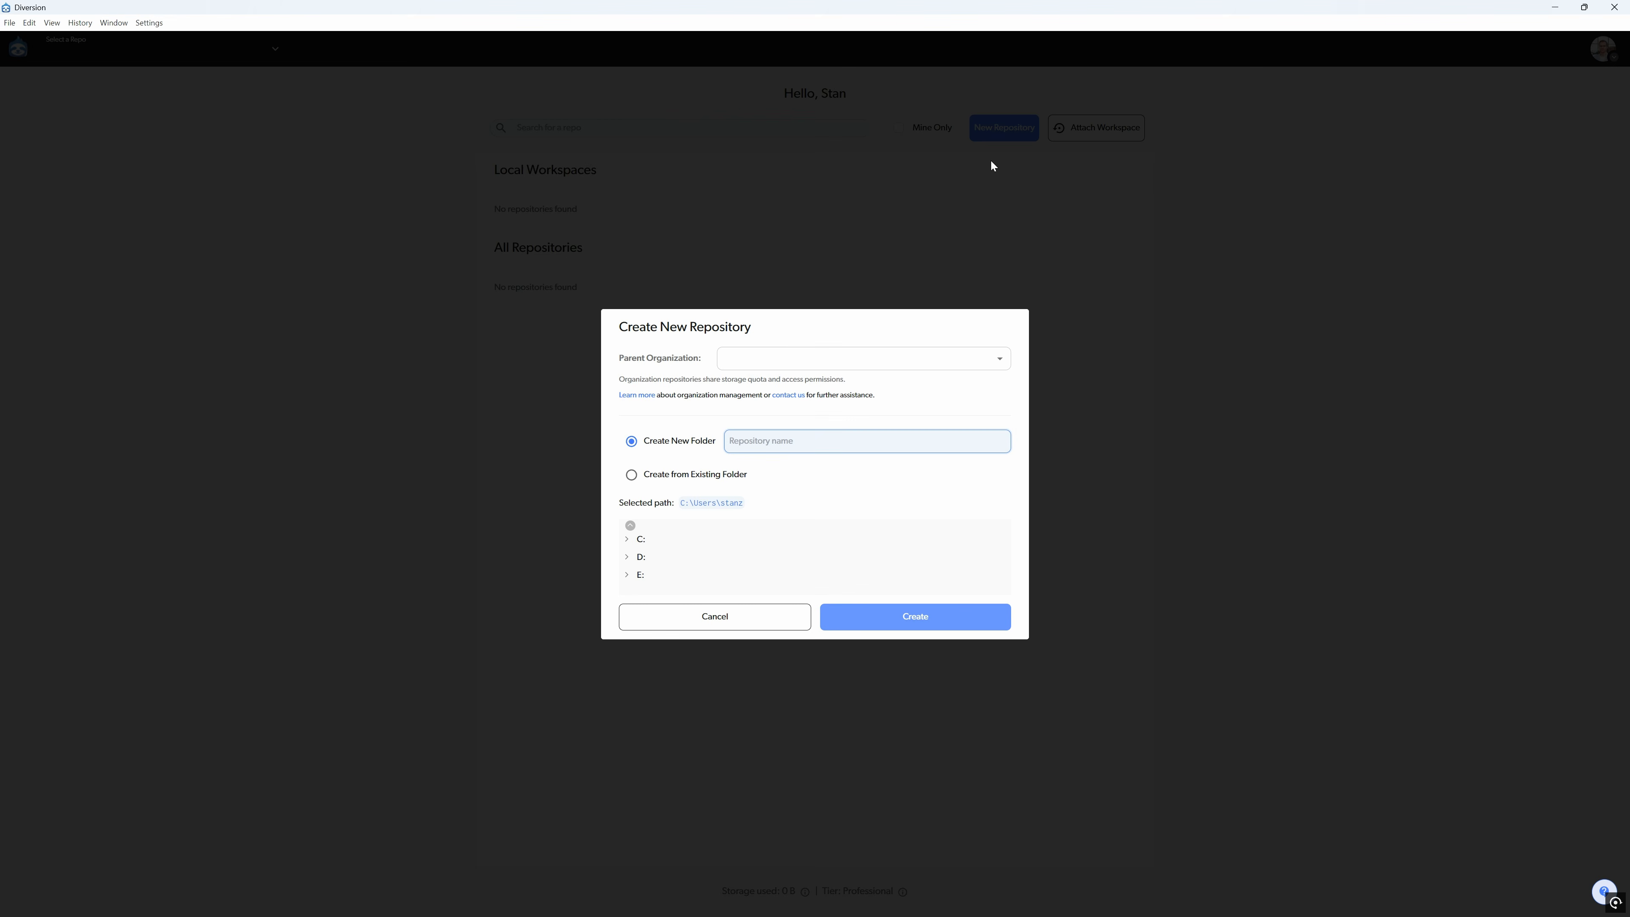
click(631, 475)
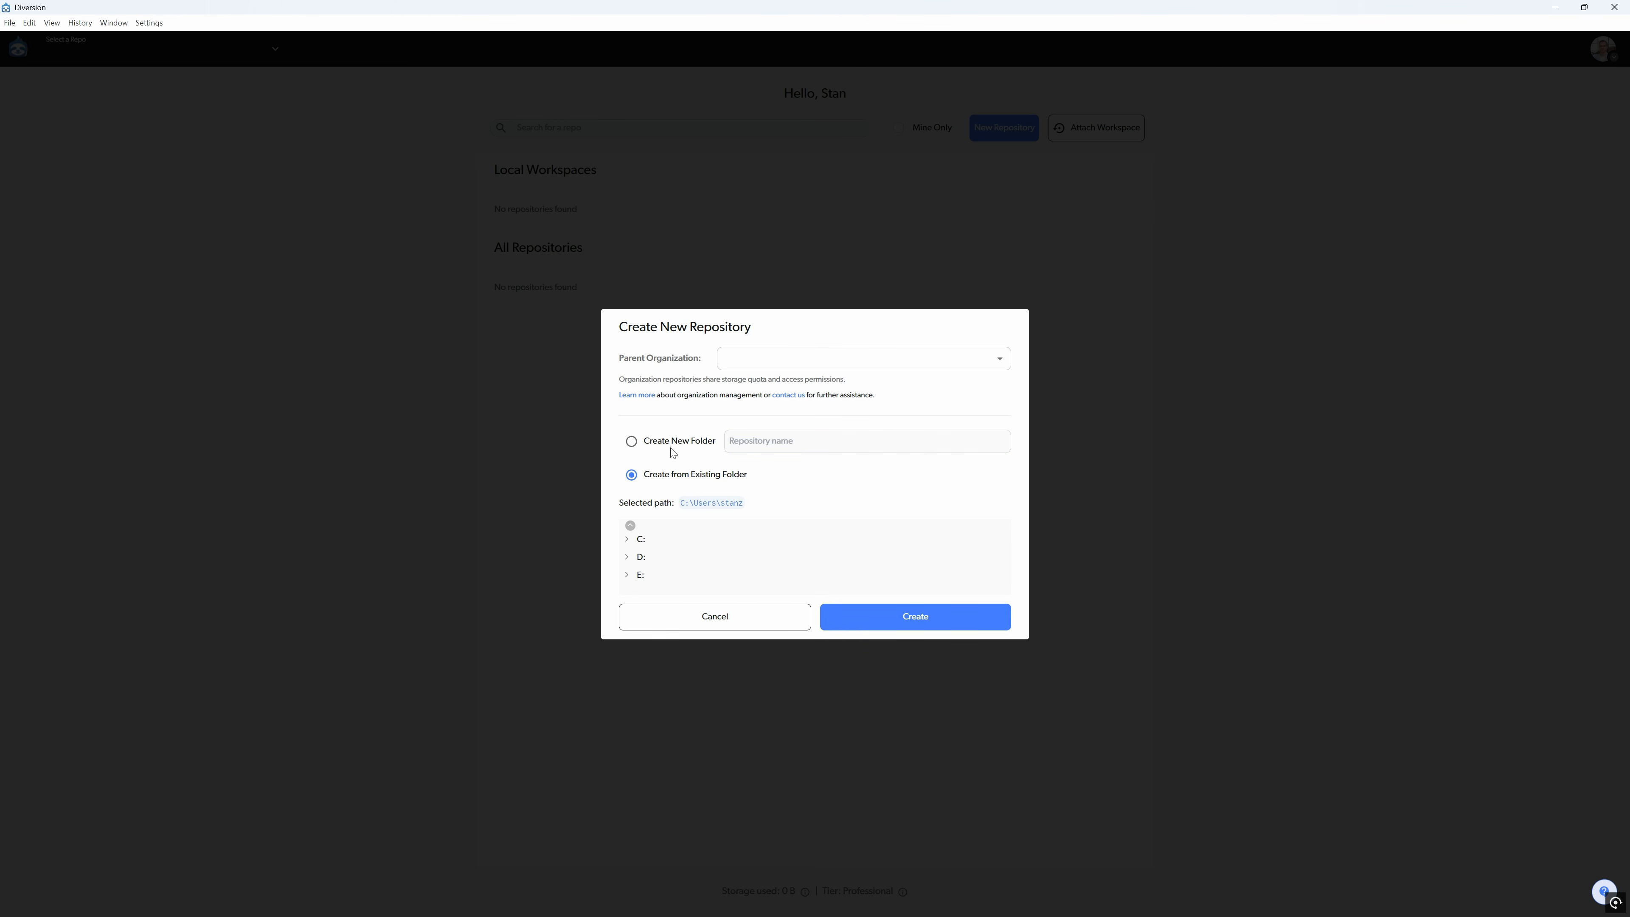
click(627, 559)
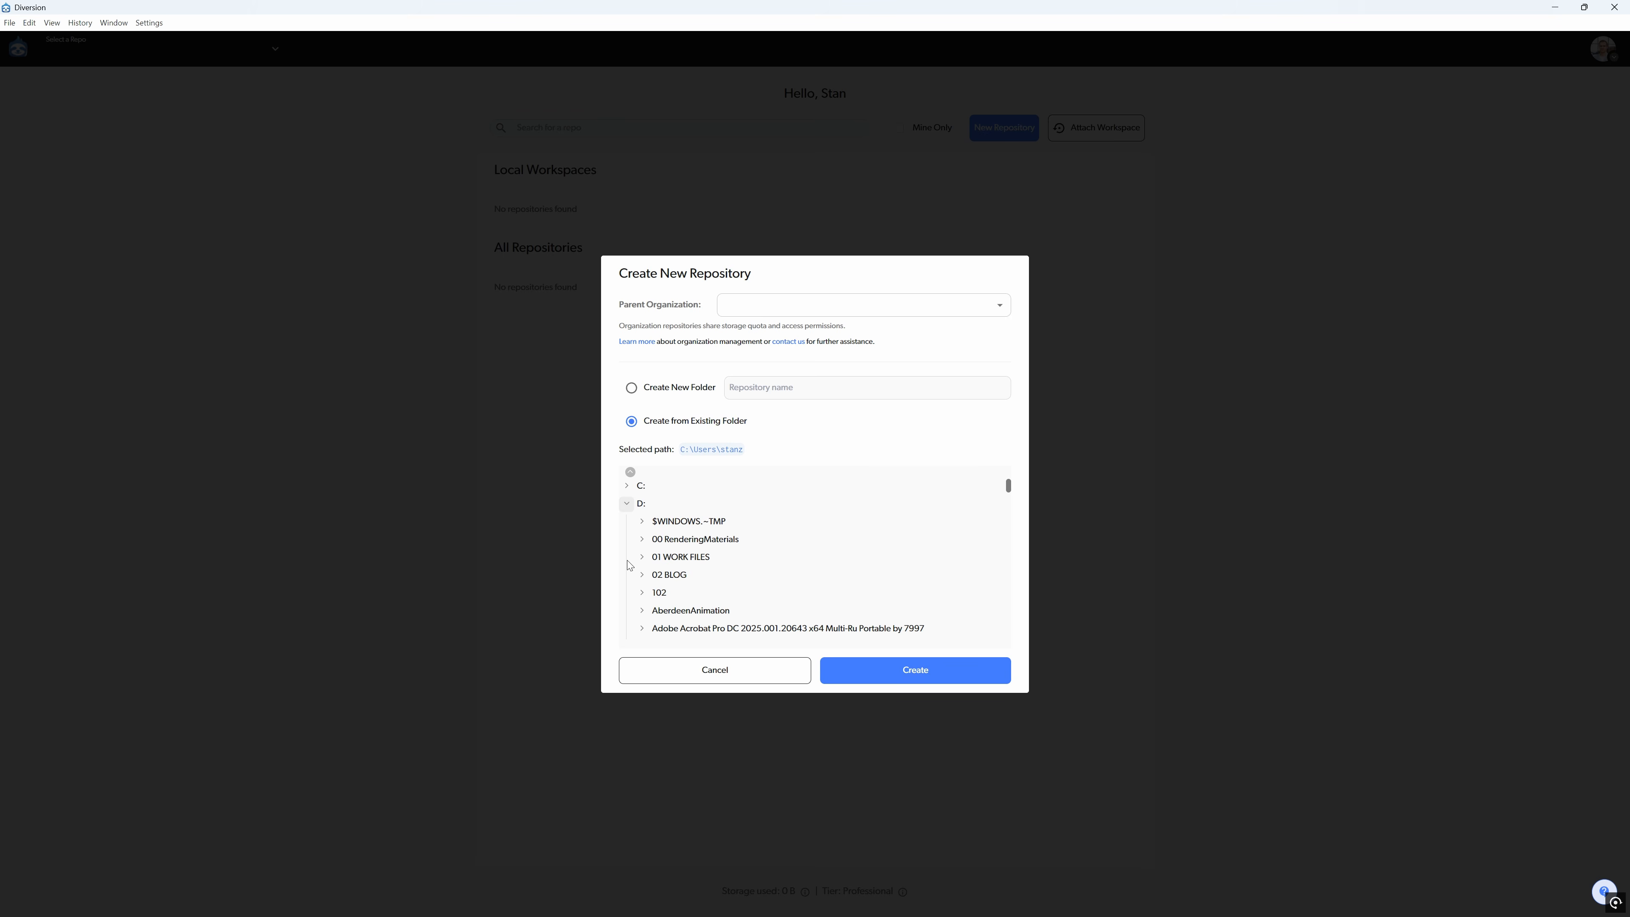
scroll(746, 567, down, 10)
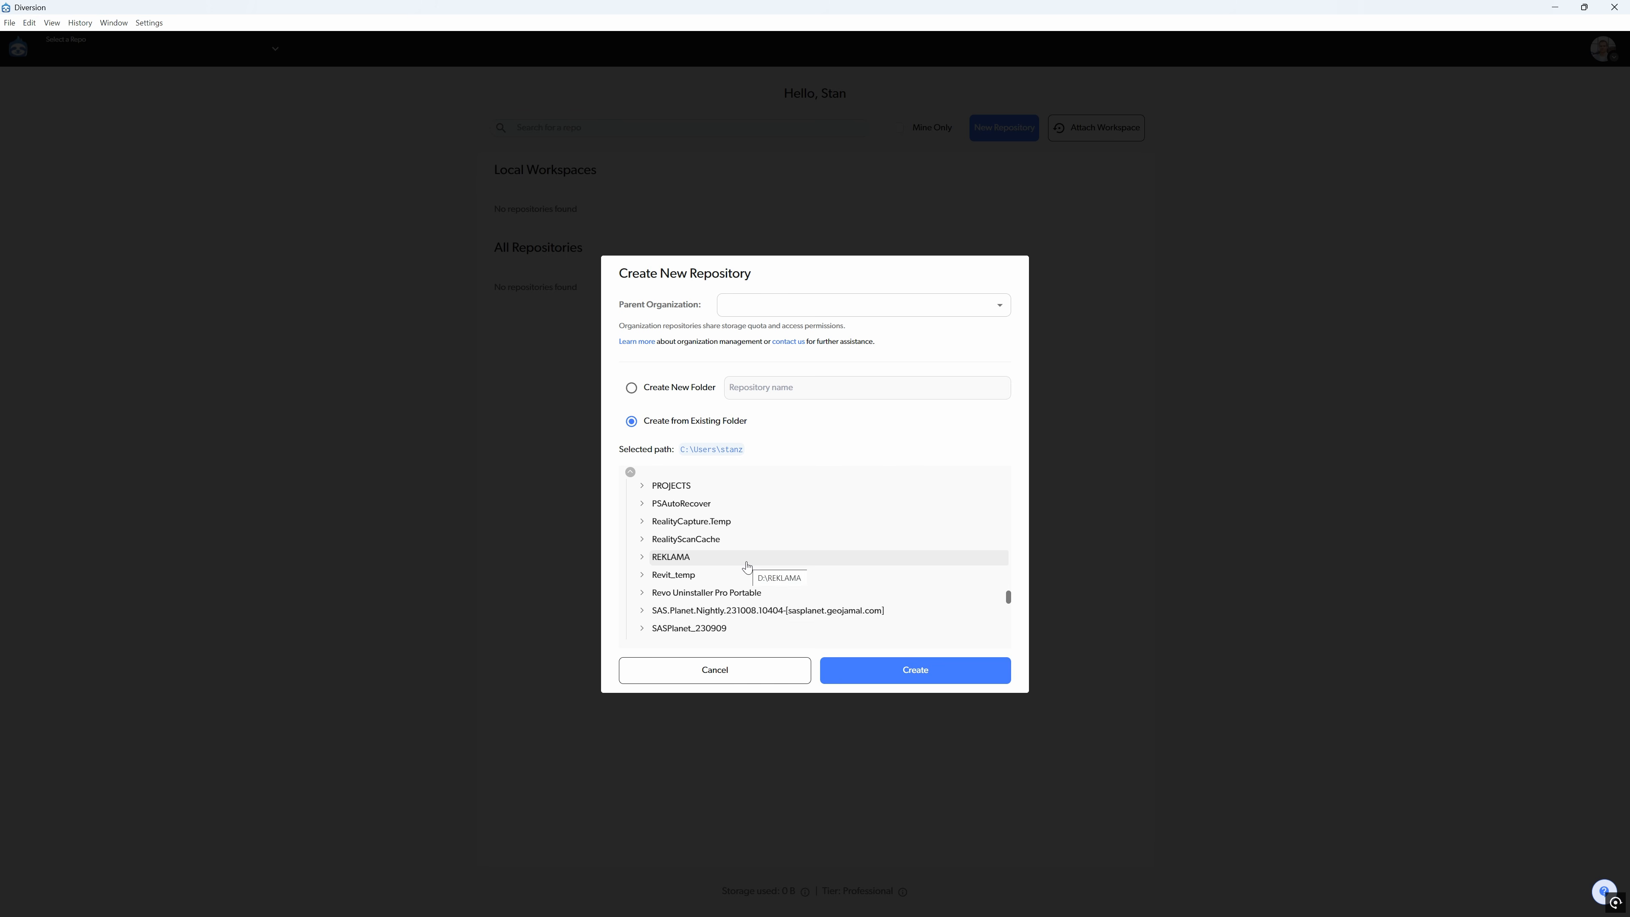
scroll(746, 567, down, 3)
scroll(746, 565, up, 5)
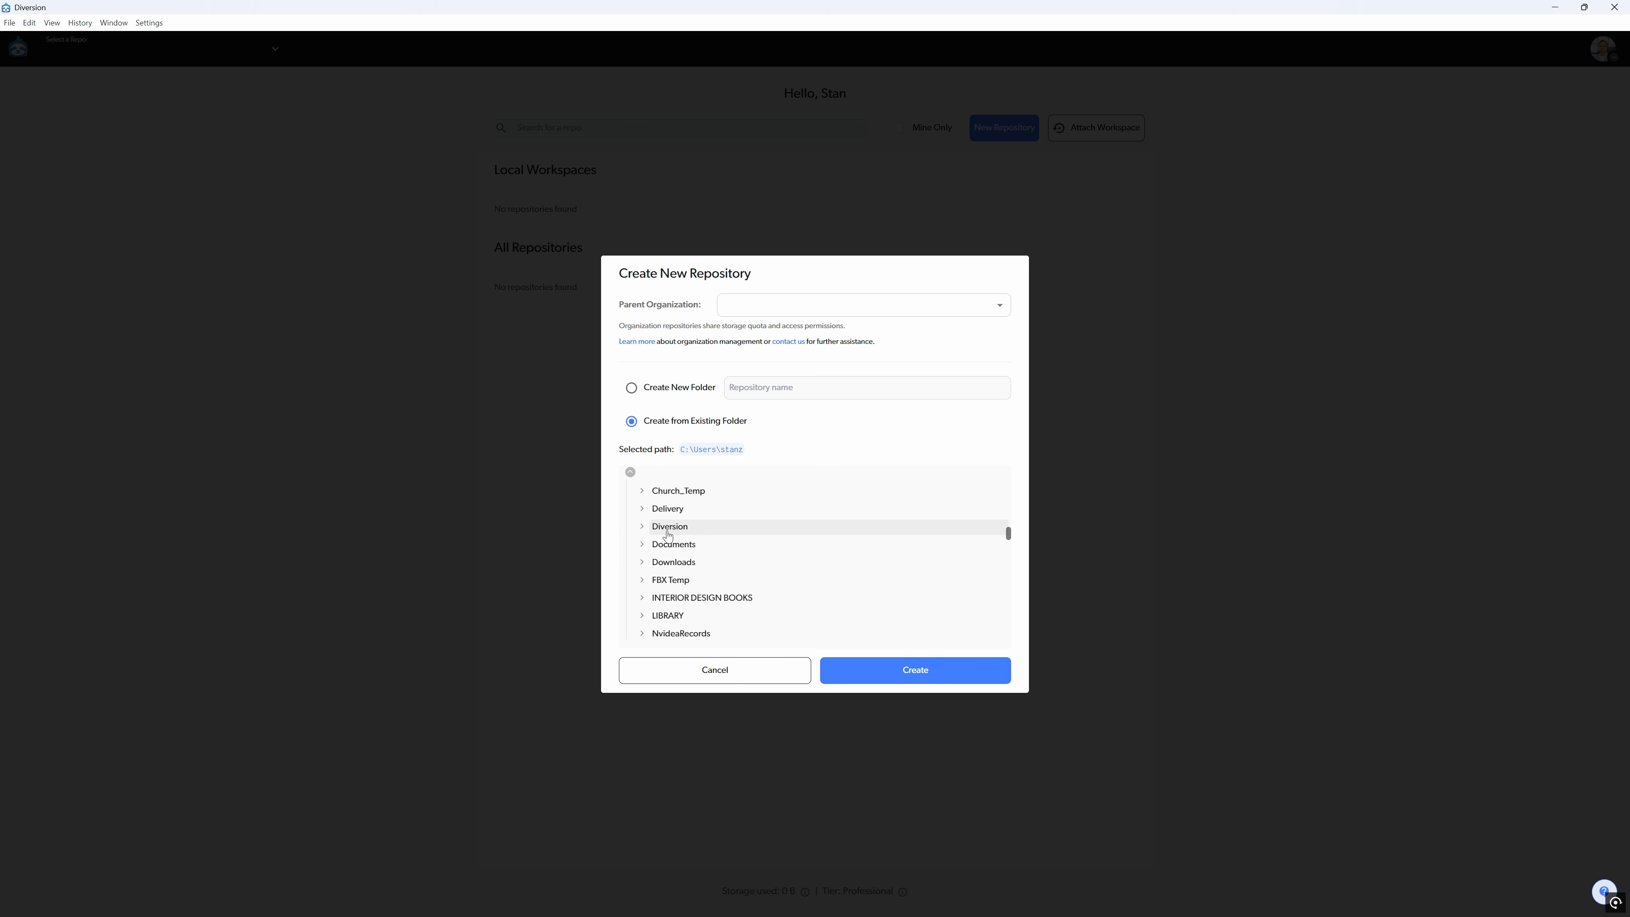
click(642, 527)
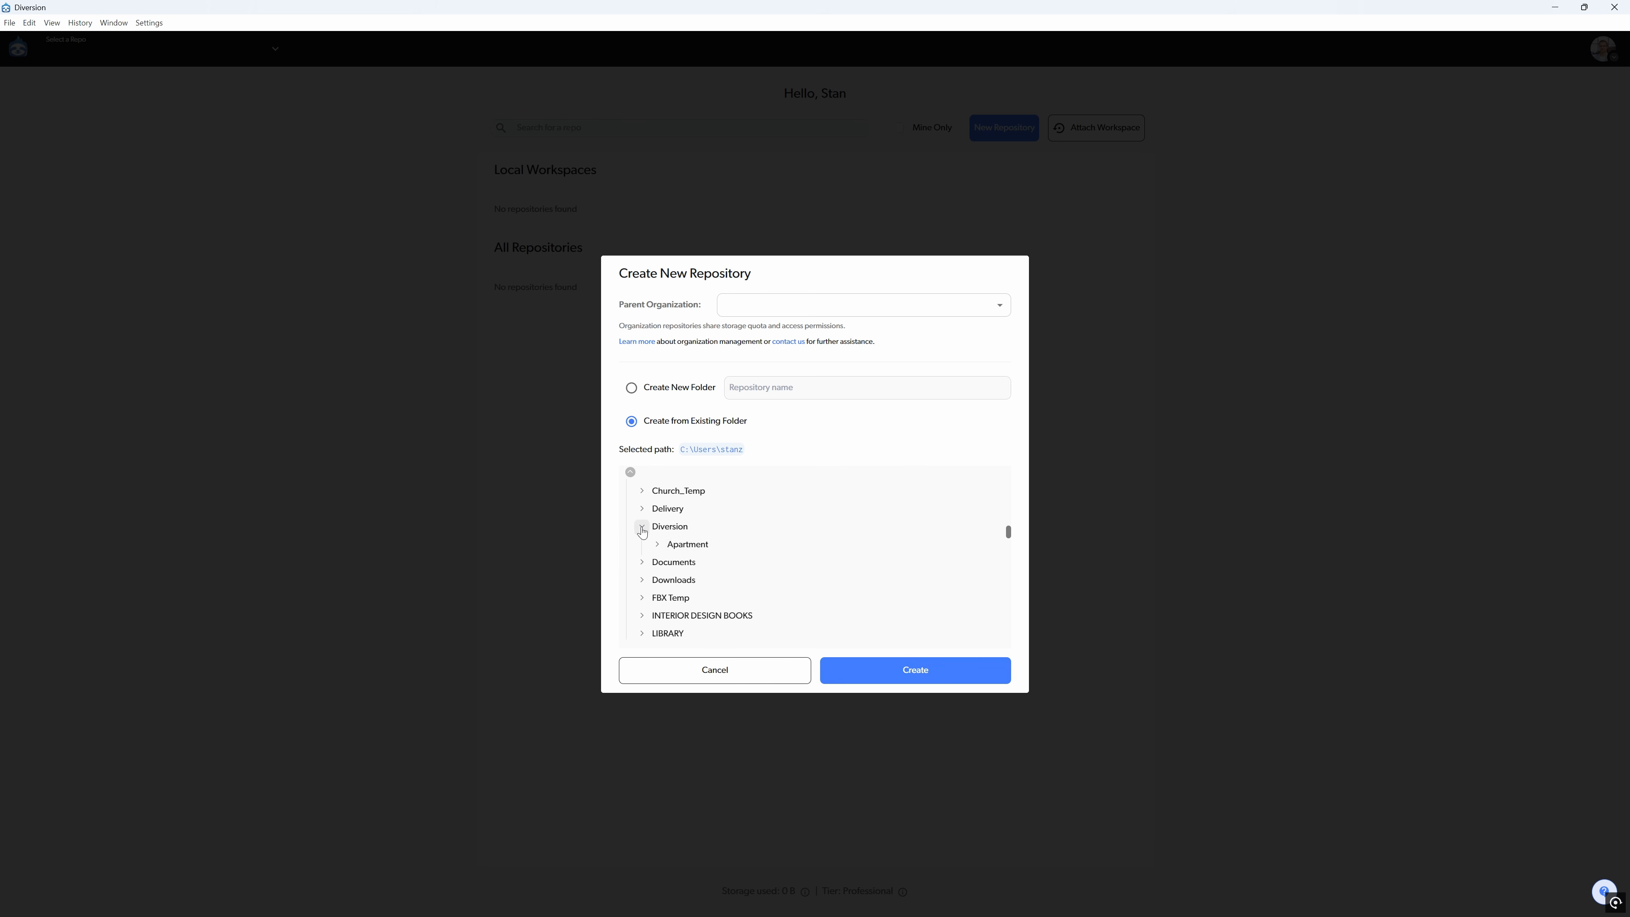
click(657, 544)
click(686, 546)
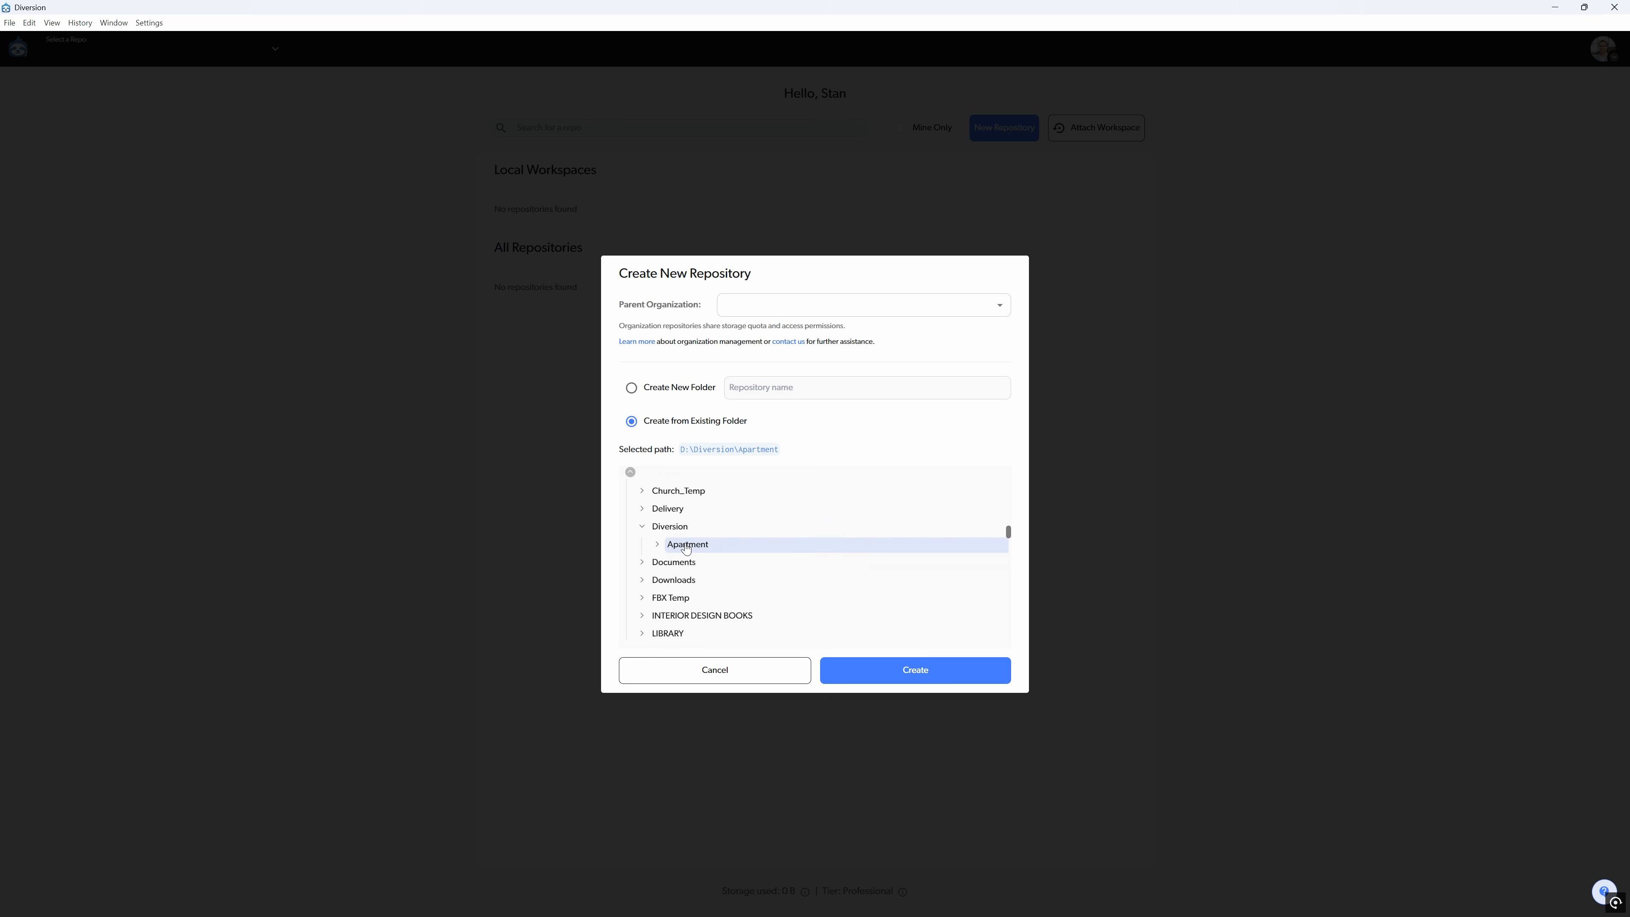
click(900, 671)
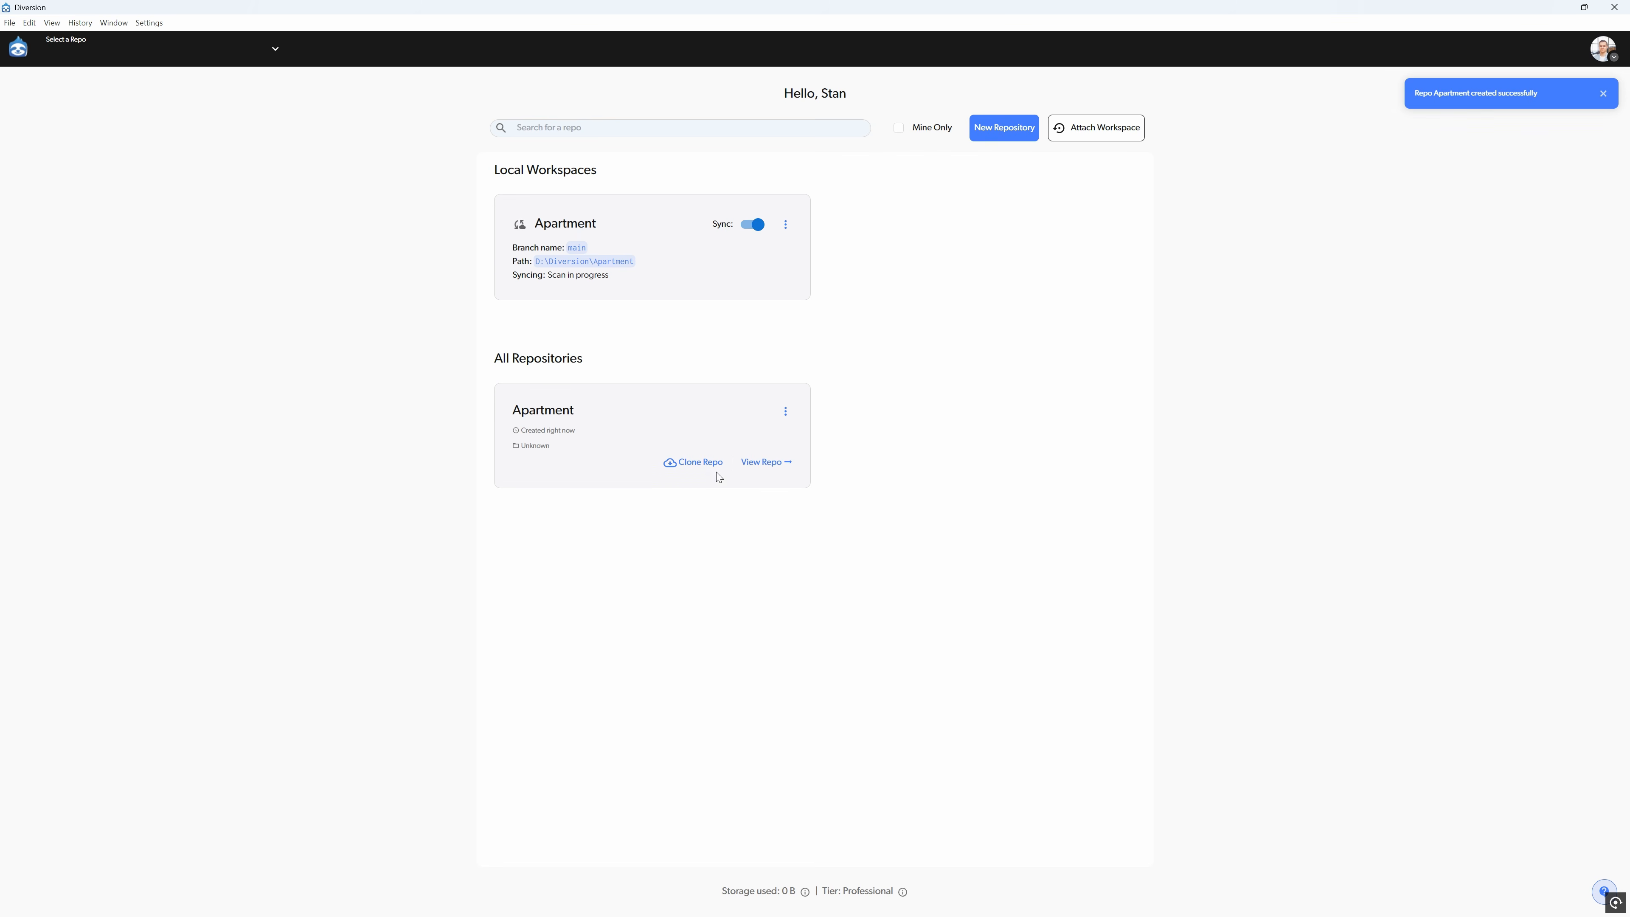
- Open the Apartment repository from the Diversion web dashboard and view its main workspace
mouse_move(522, 230)
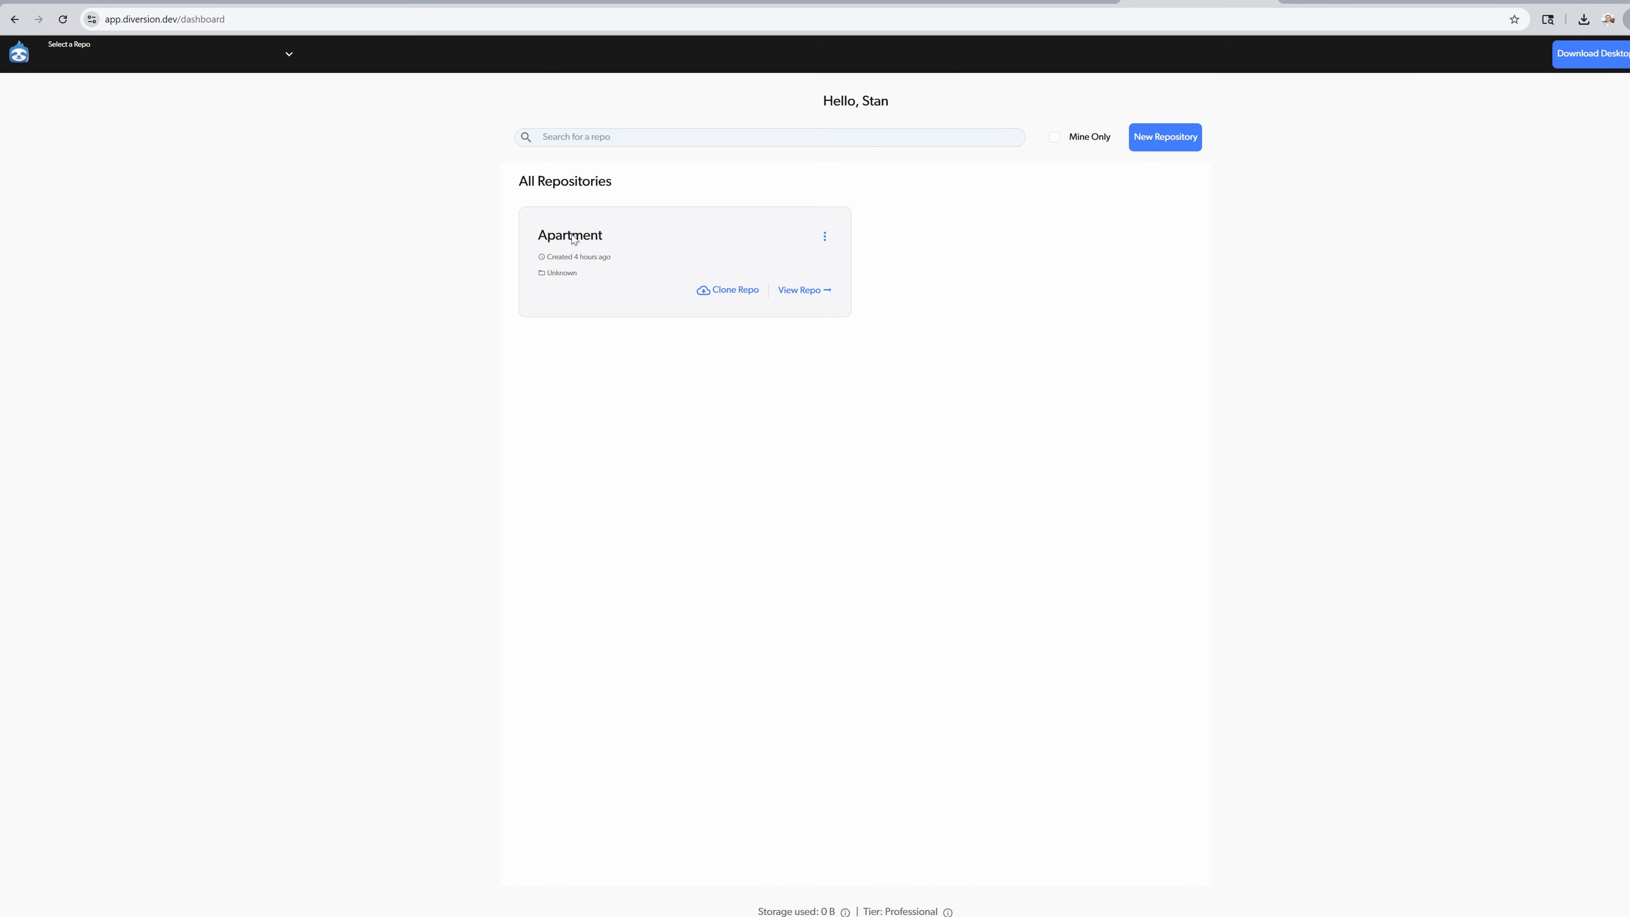
click(573, 239)
click(648, 64)
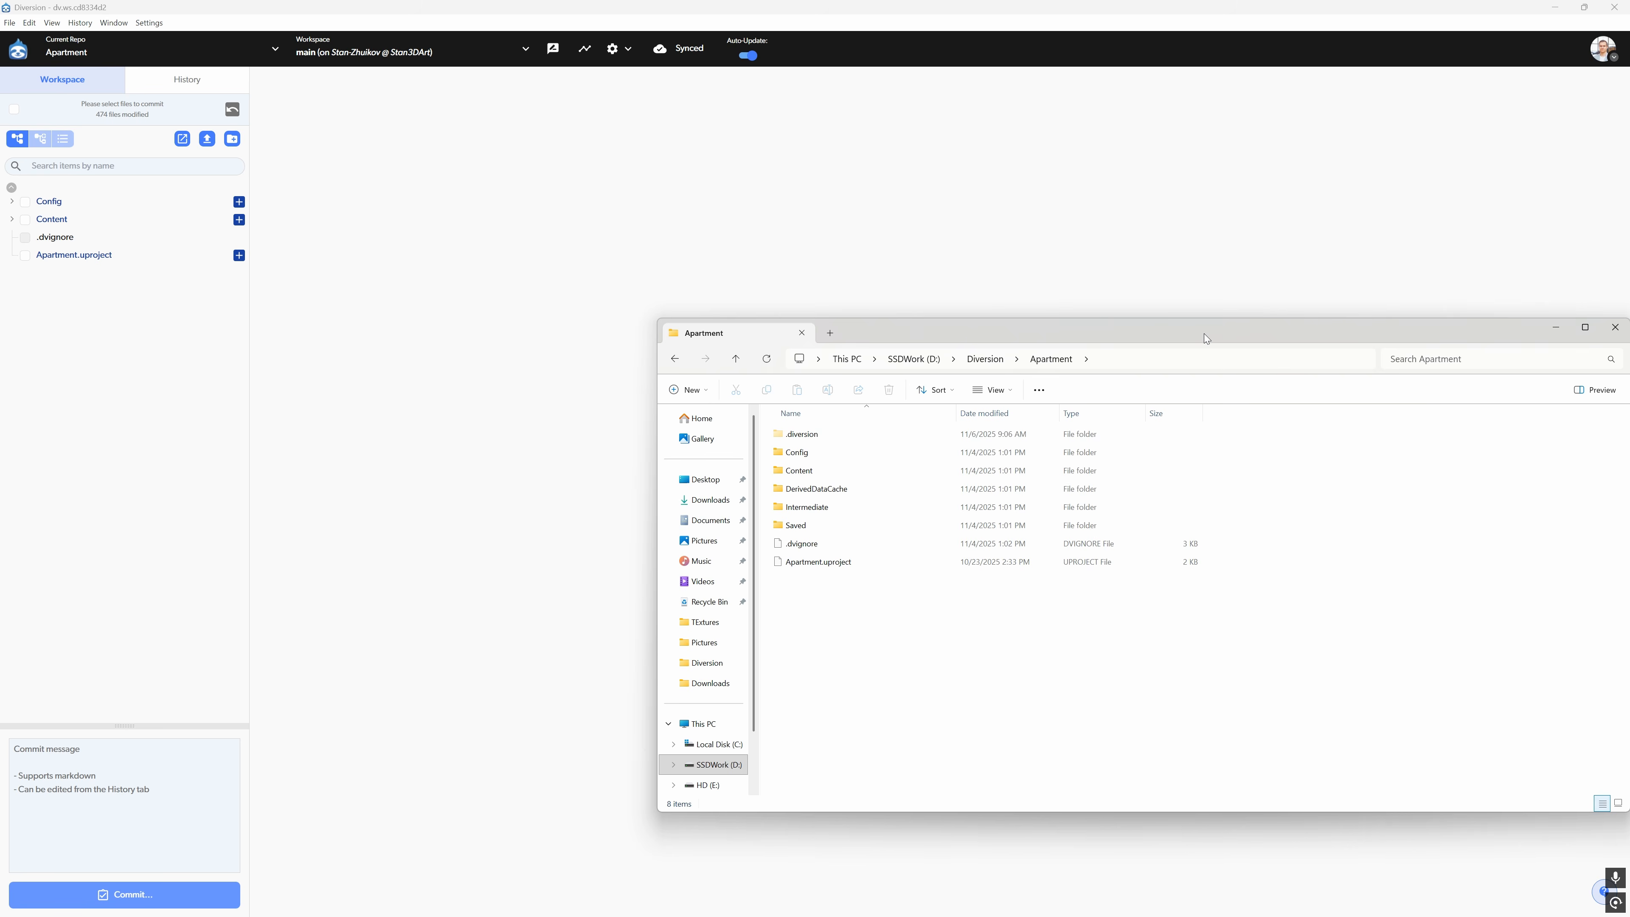
- Compare the local Apartment folder in File Explorer with the repository's files, highlighting the DerivedDataCache, Intermediate and Saved folders
drag(1204, 334, 936, 130)
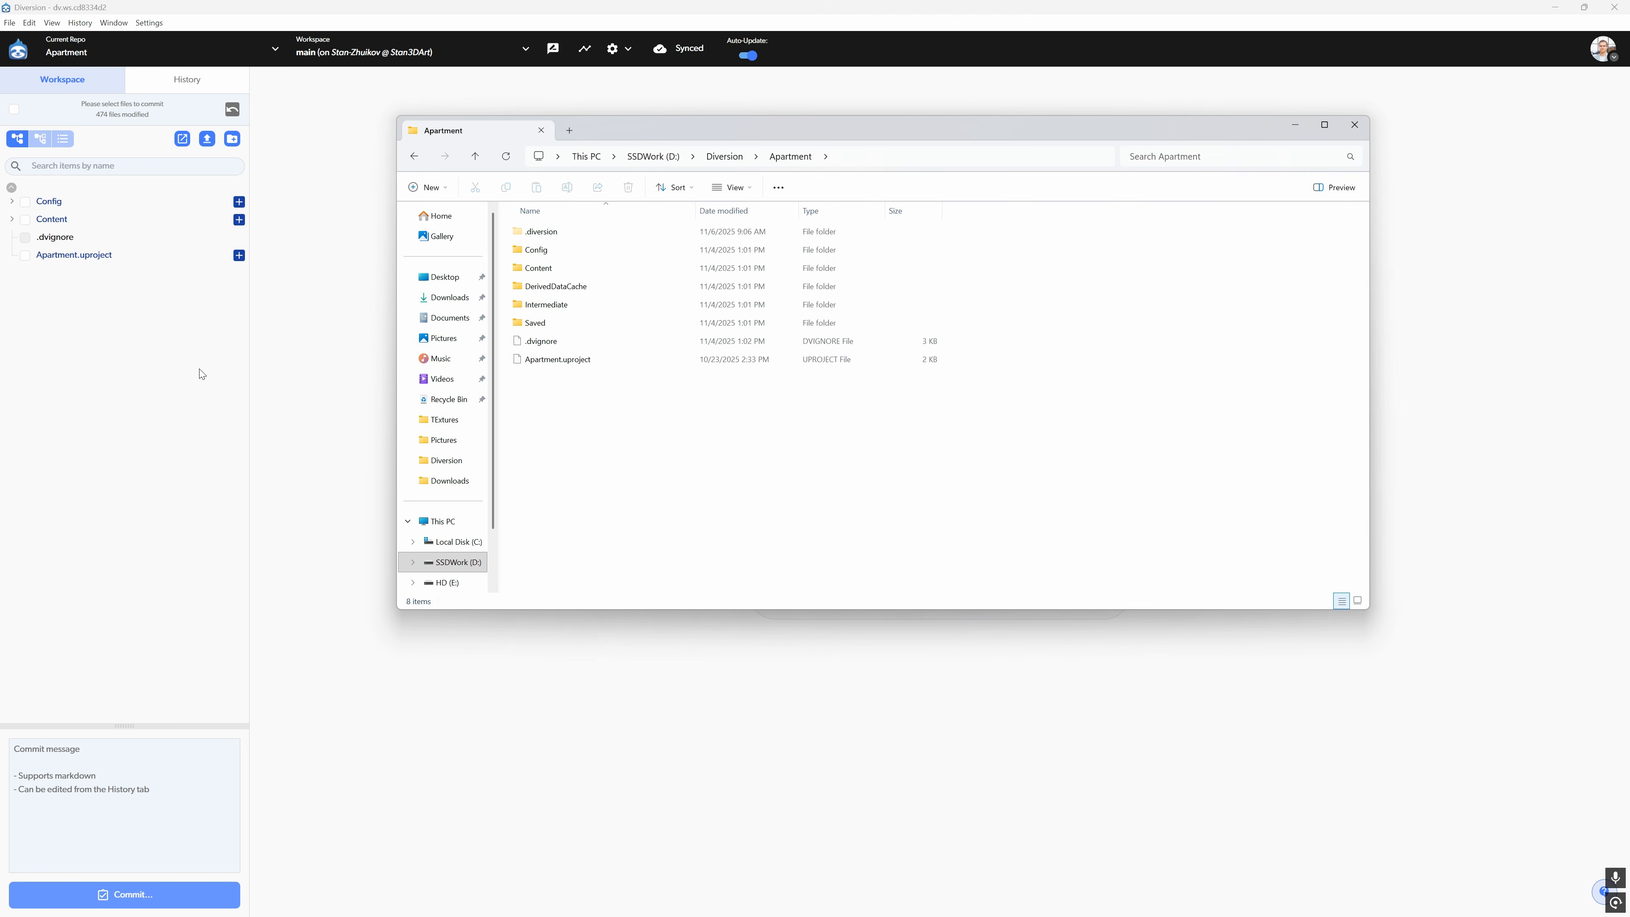
click(549, 326)
key(Up)
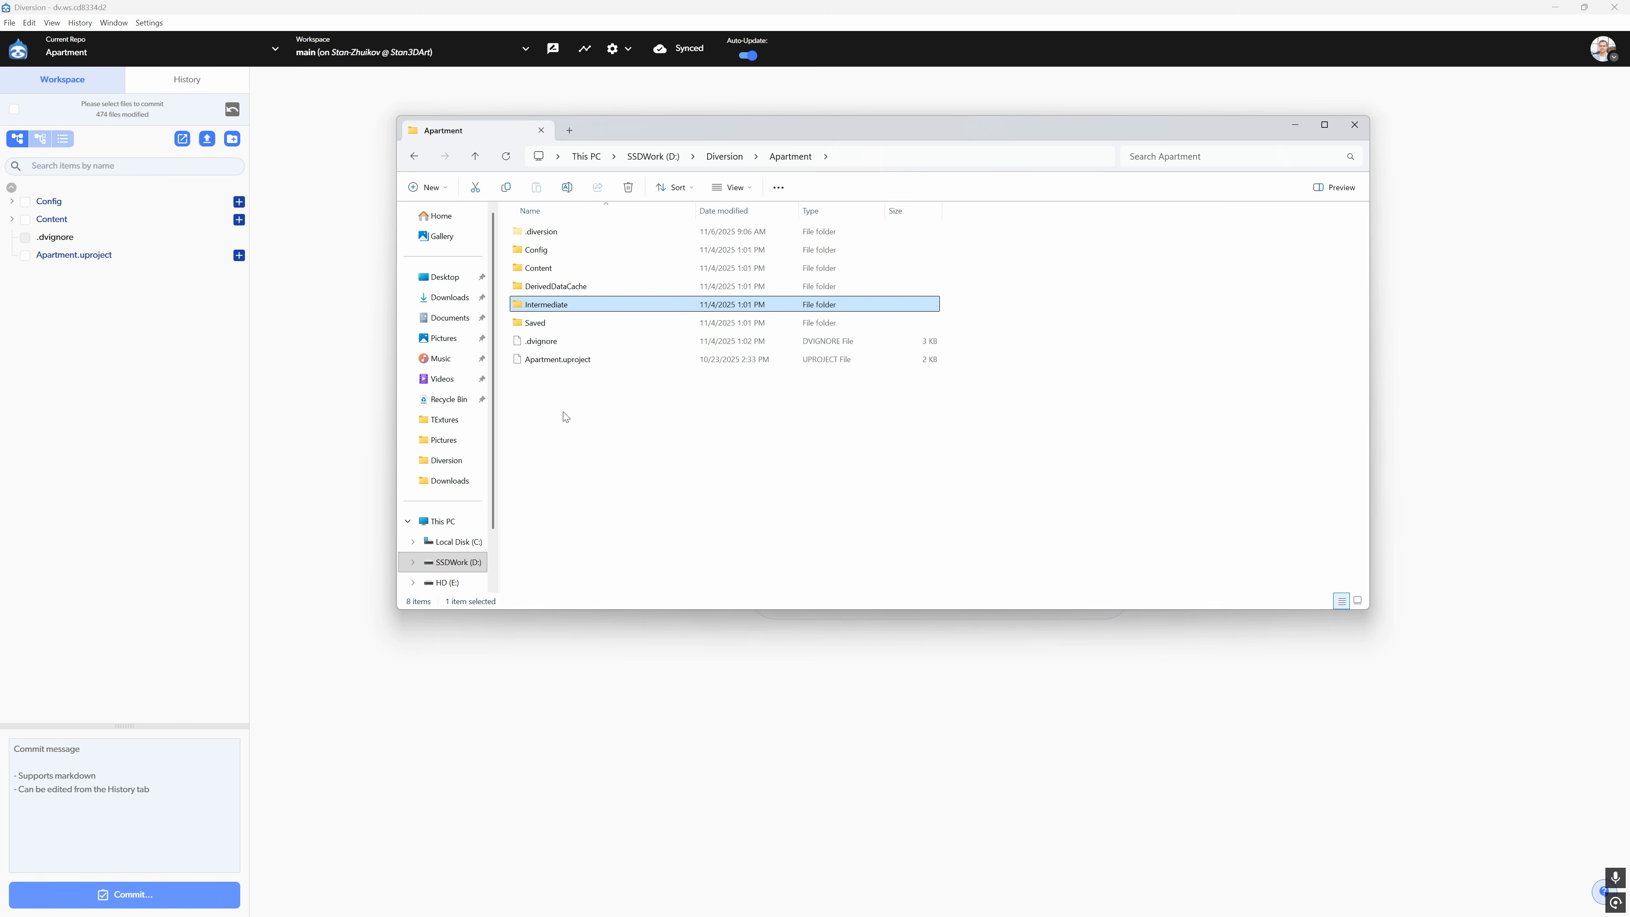
click(556, 290)
drag(507, 289, 564, 336)
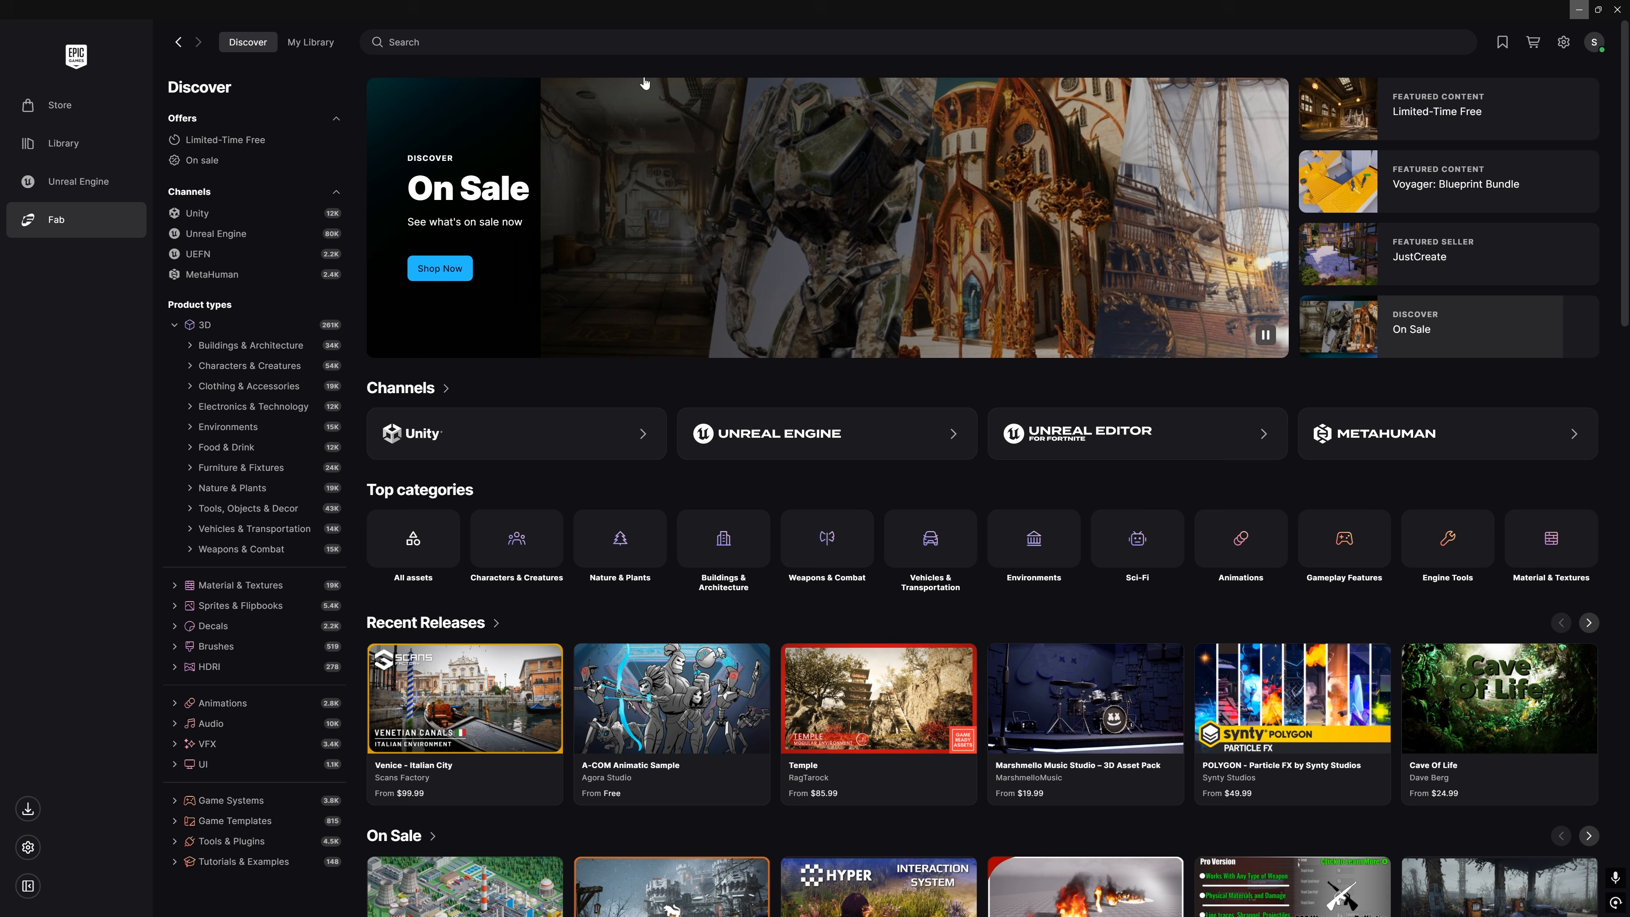
- In the Epic Games Launcher, search Fab for "diversion" and install the Diversion Version Control plugin
click(898, 42)
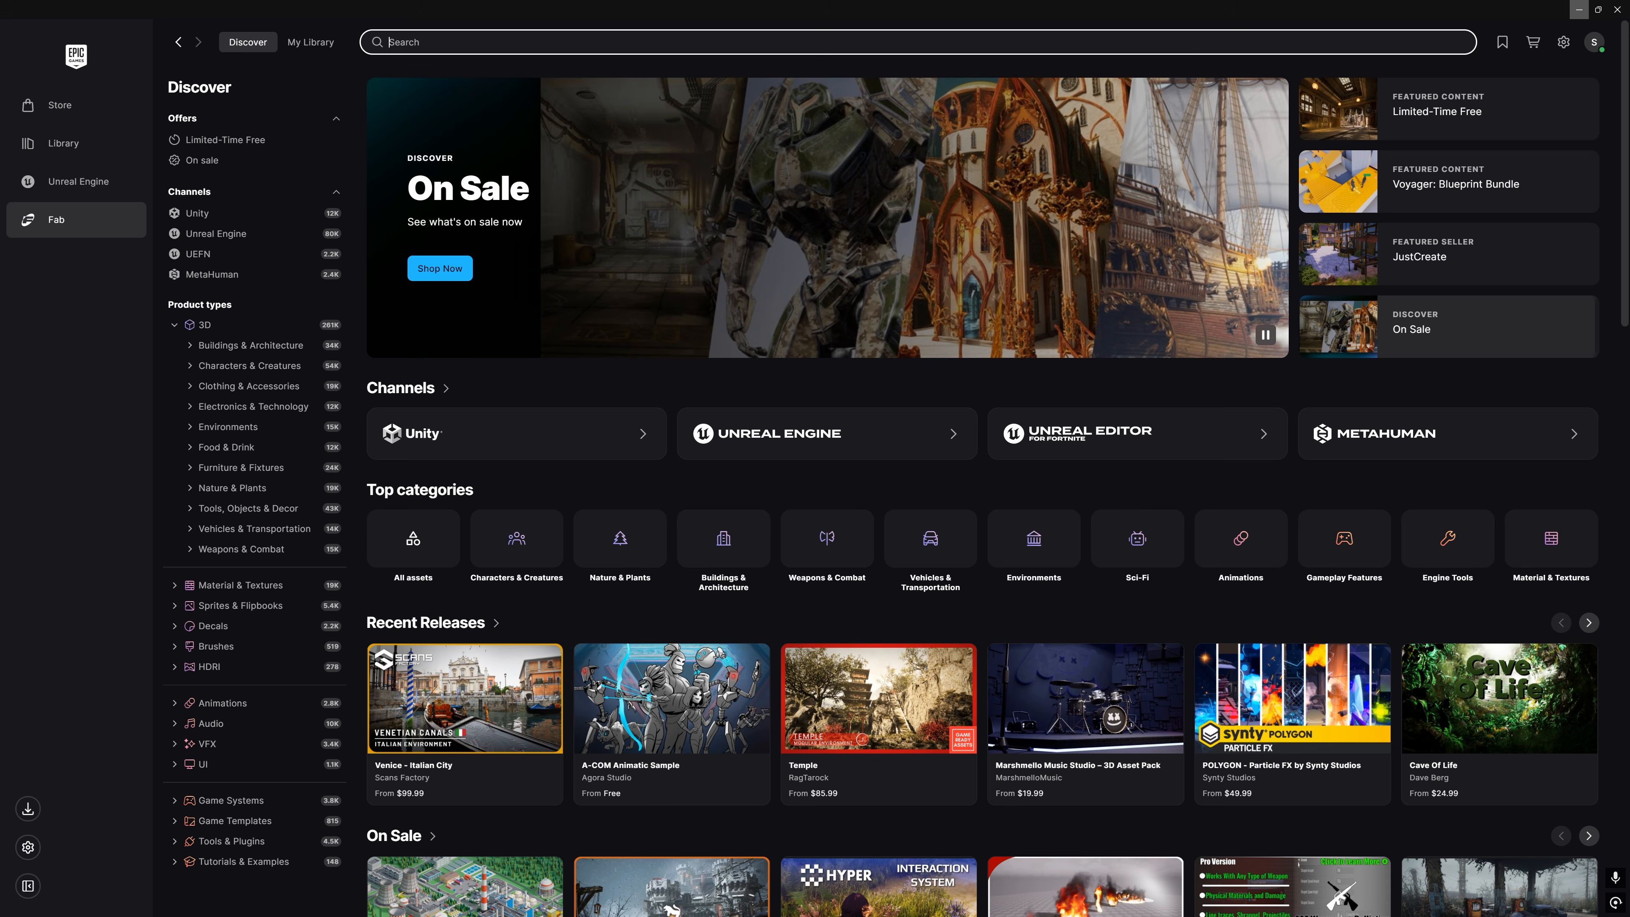
text(diversion)
key(Return)
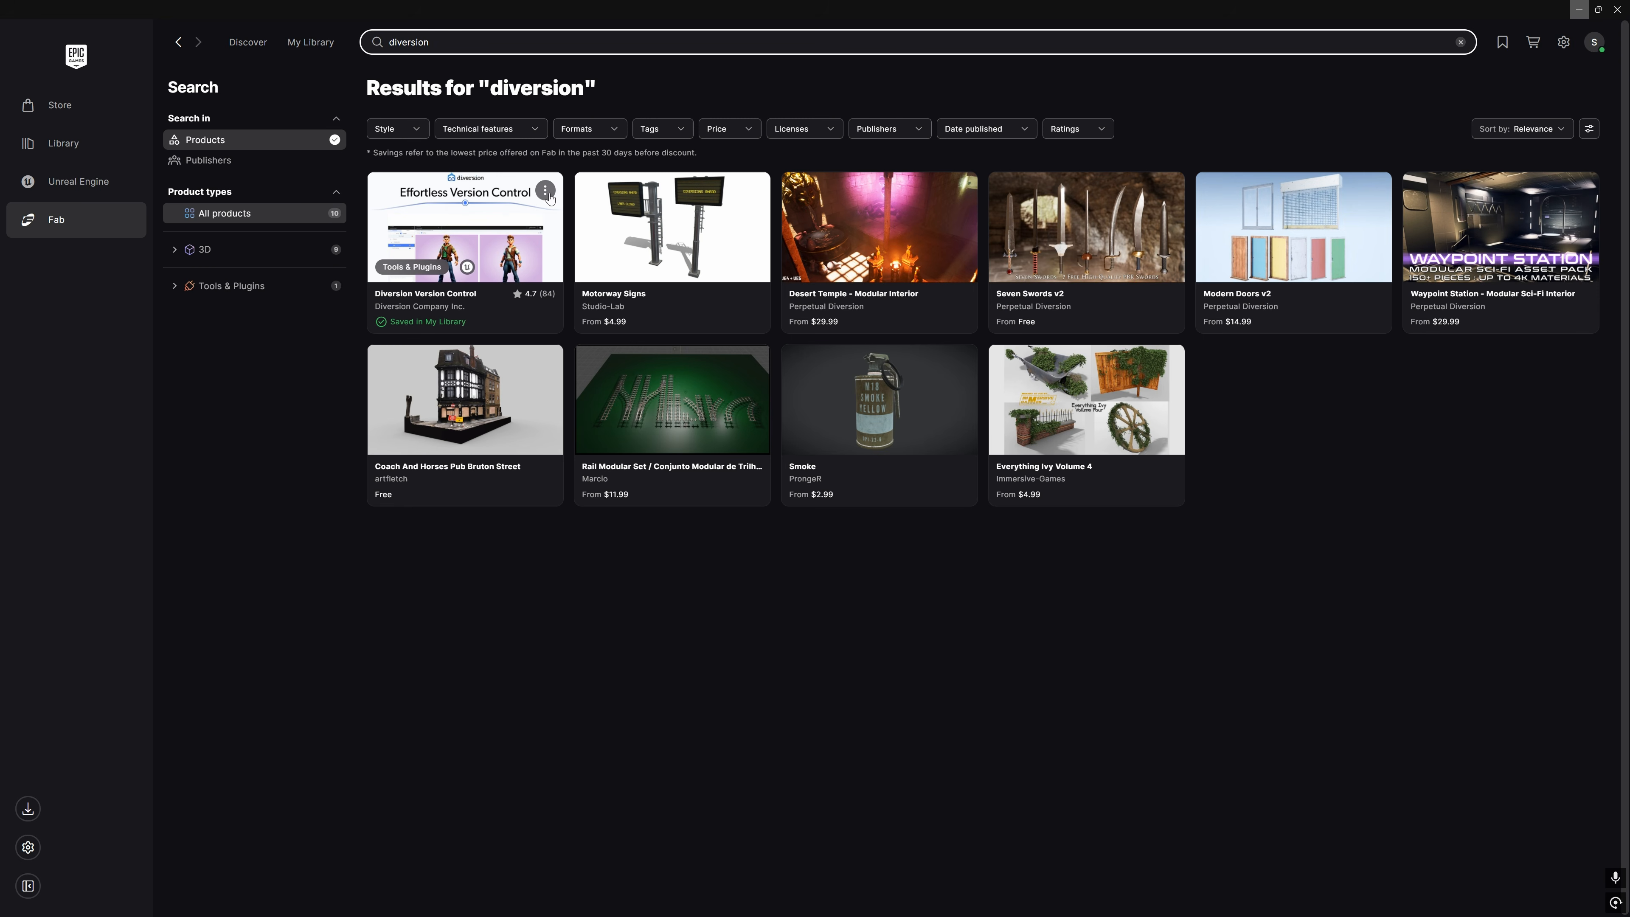
click(545, 191)
click(518, 137)
click(891, 495)
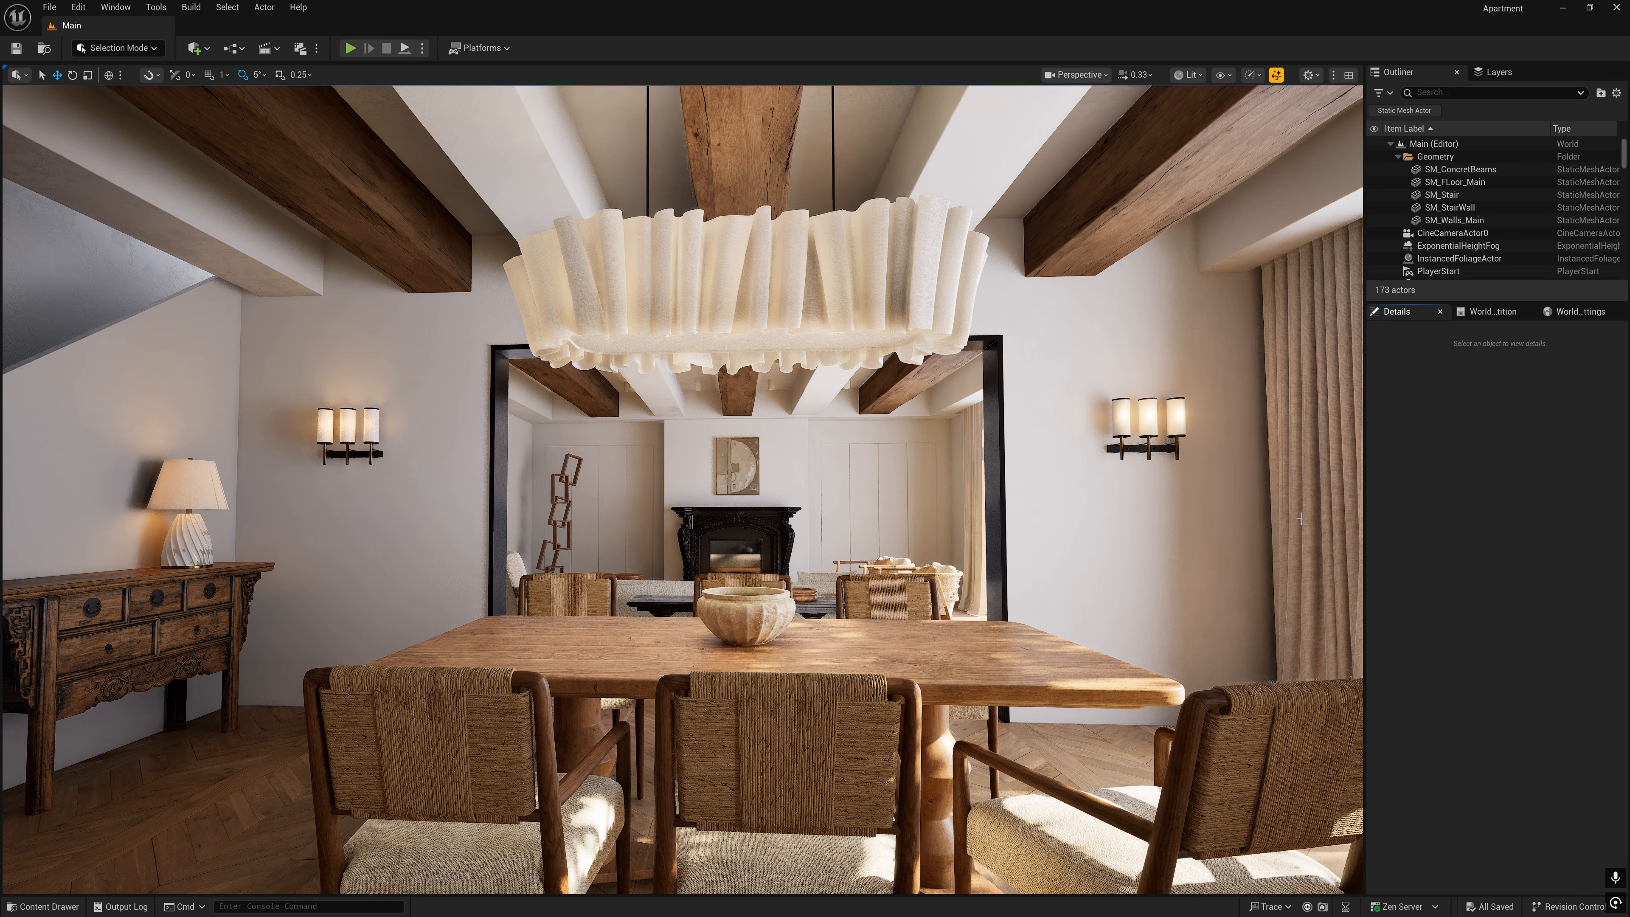
- In the Unreal Editor, enable the Diversion Version Control plugin for the Apartment project and restart the editor
click(77, 7)
click(103, 212)
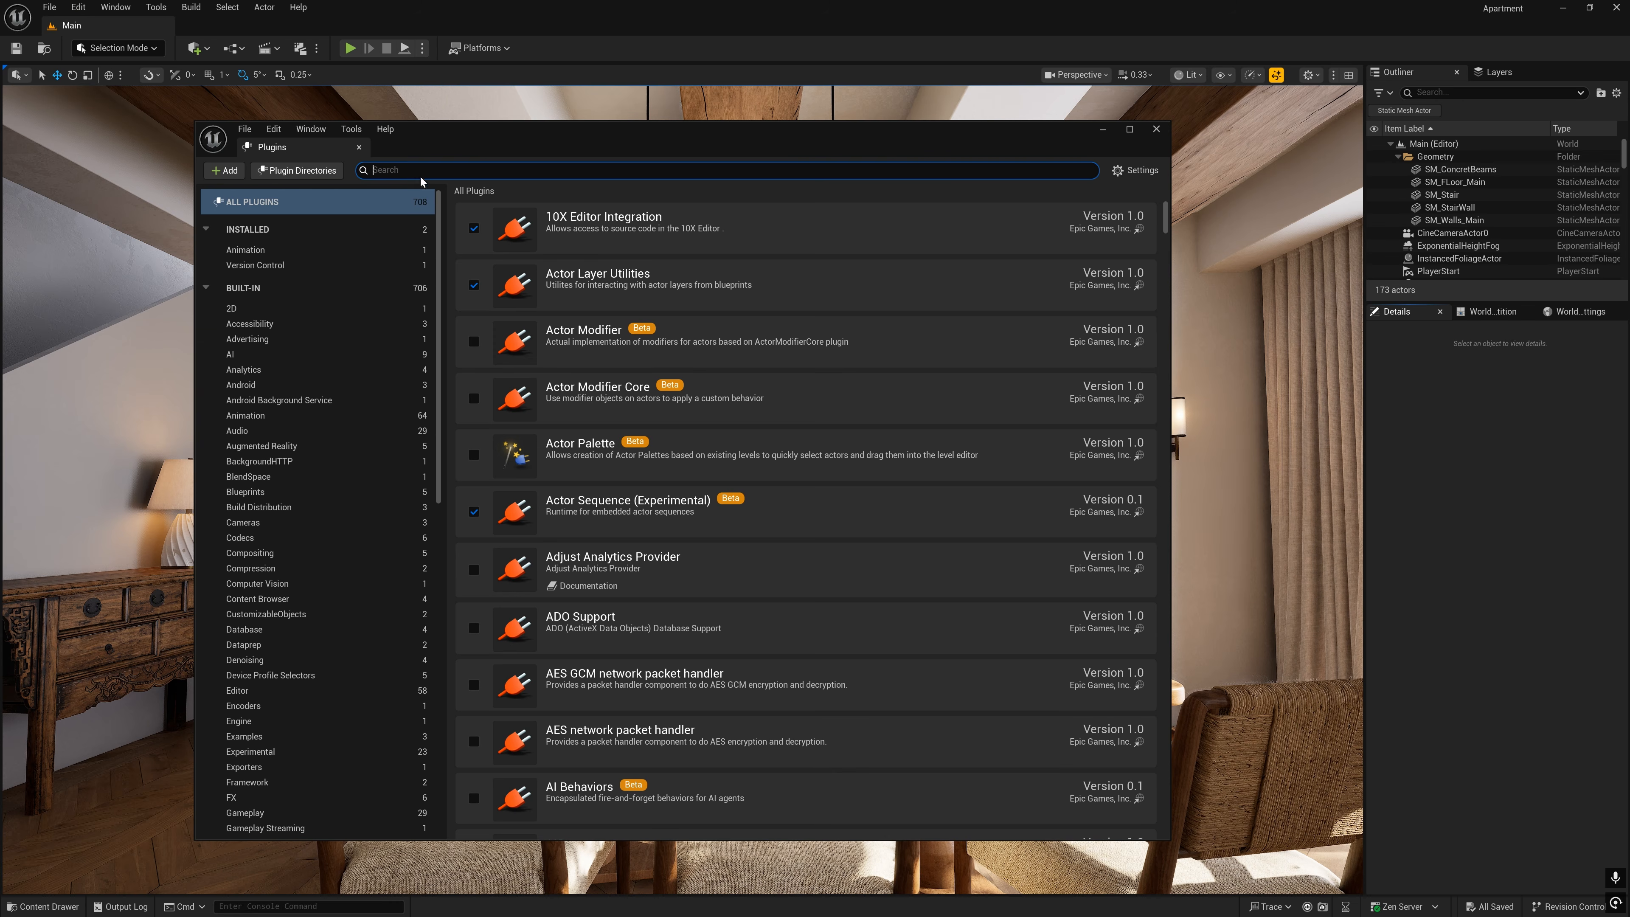
text(diver)
click(473, 229)
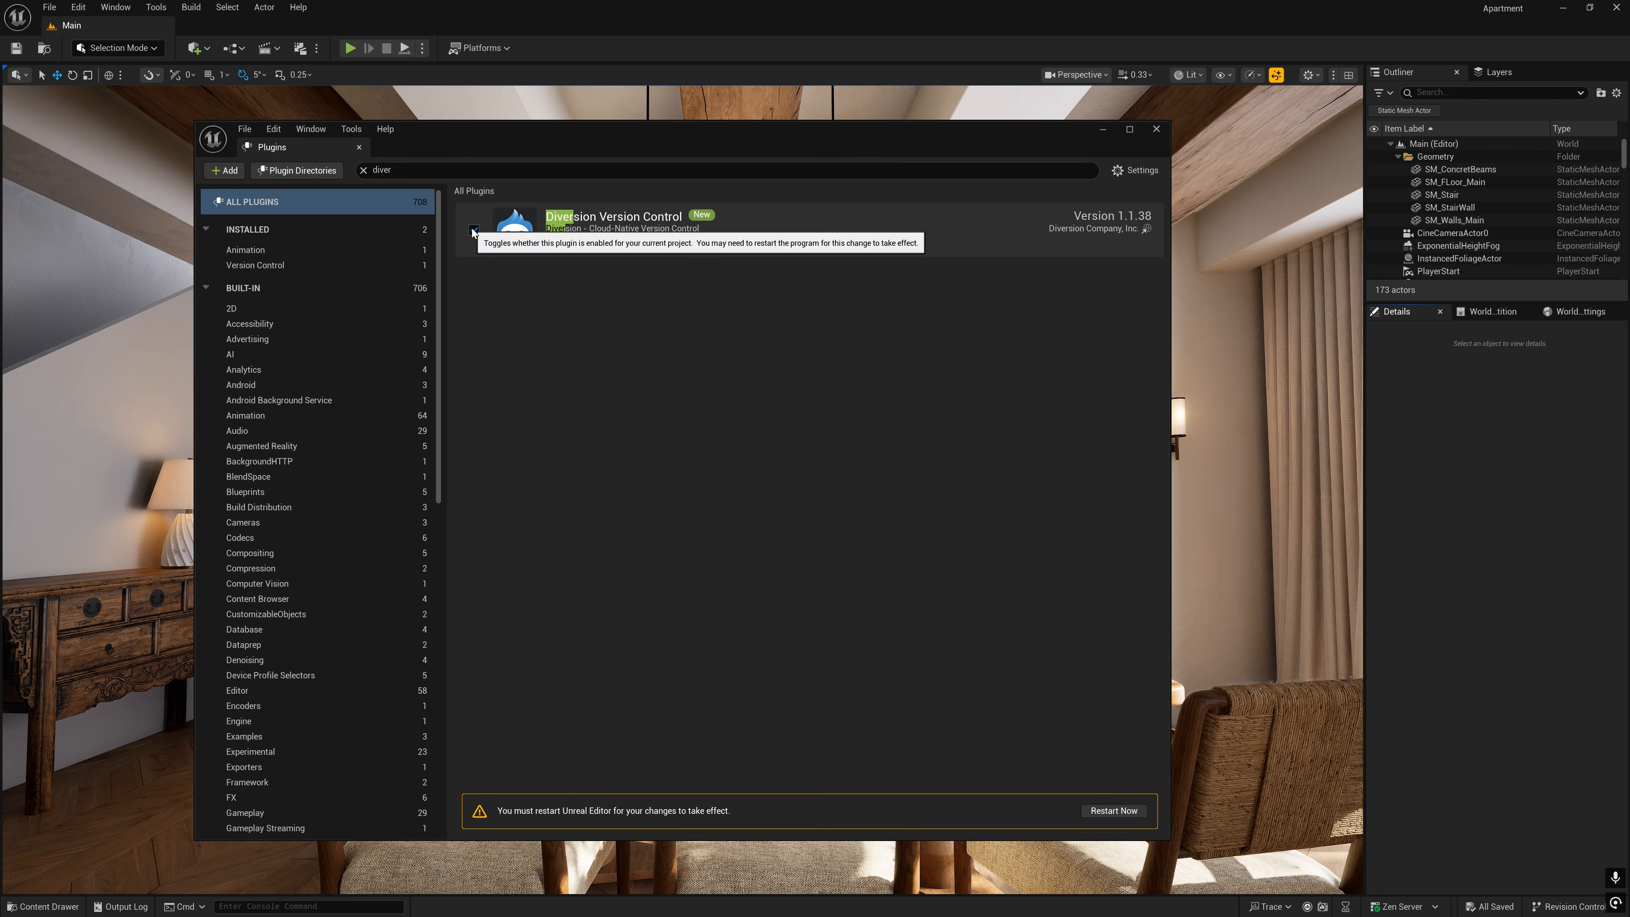
click(1113, 811)
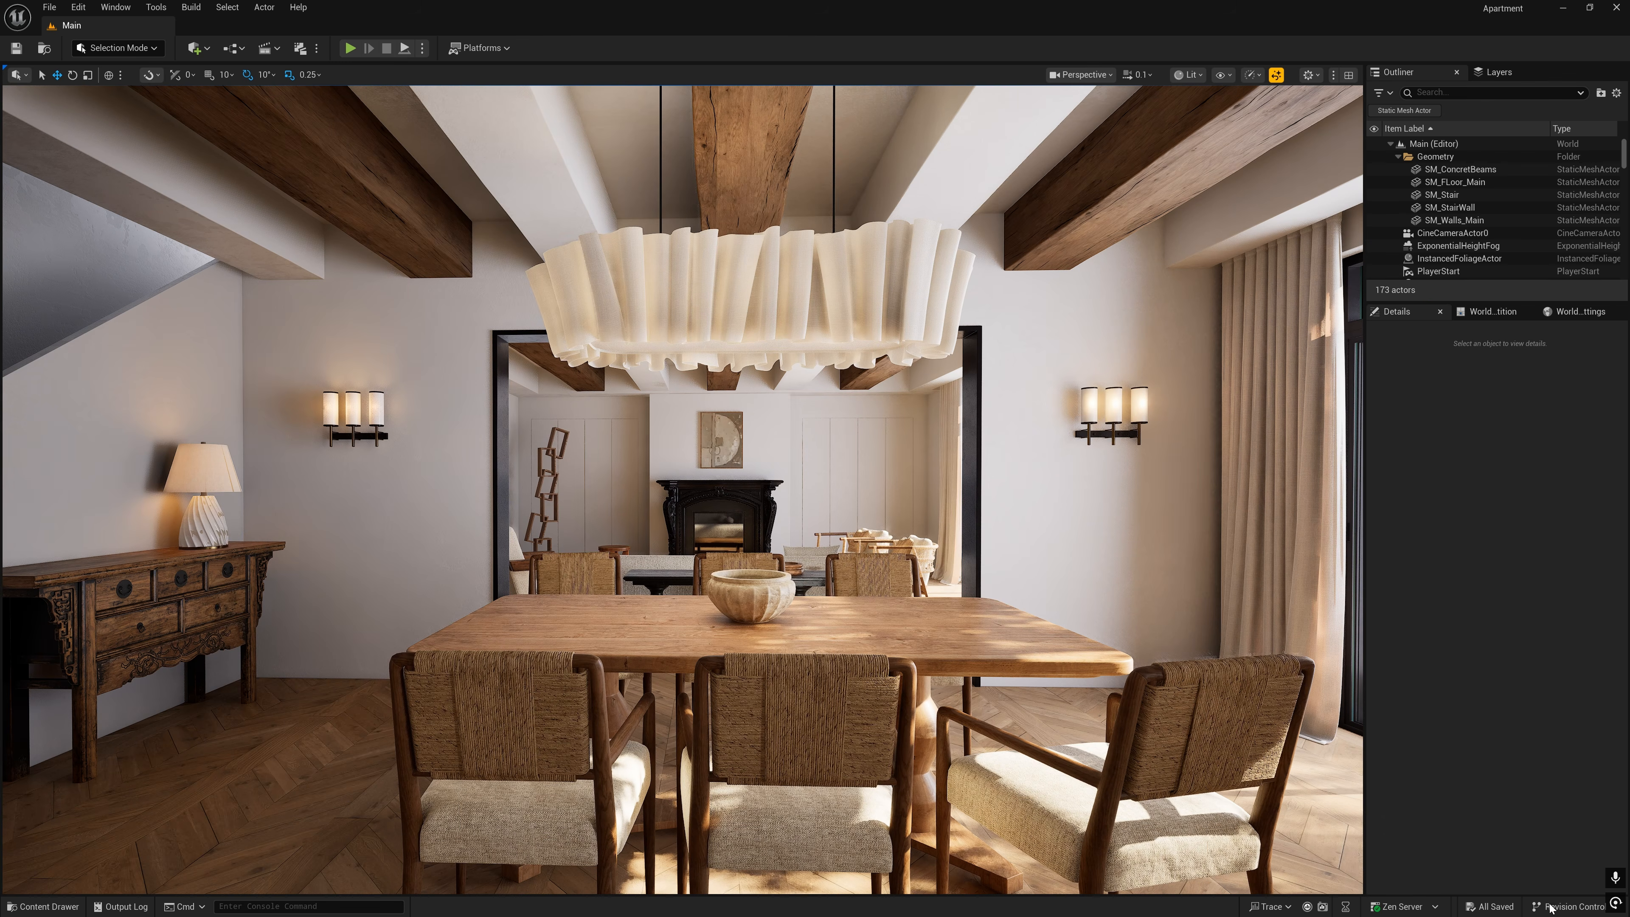
- Connect the project to revision control with Diversion as the provider and accept the settings
click(1550, 907)
click(1575, 886)
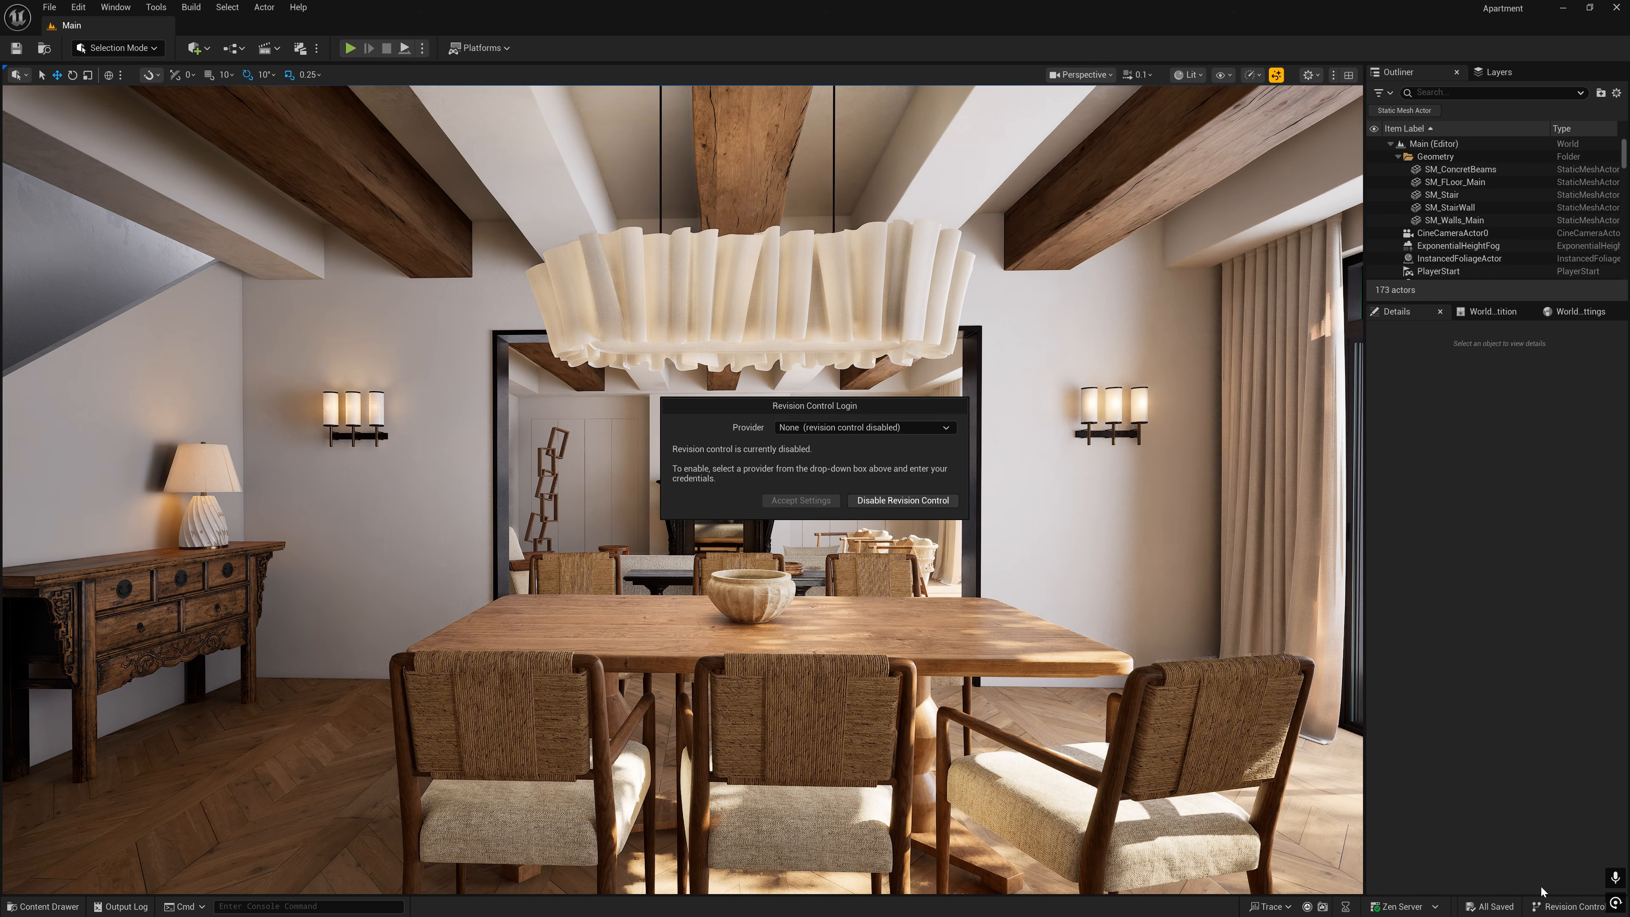
click(931, 428)
click(850, 463)
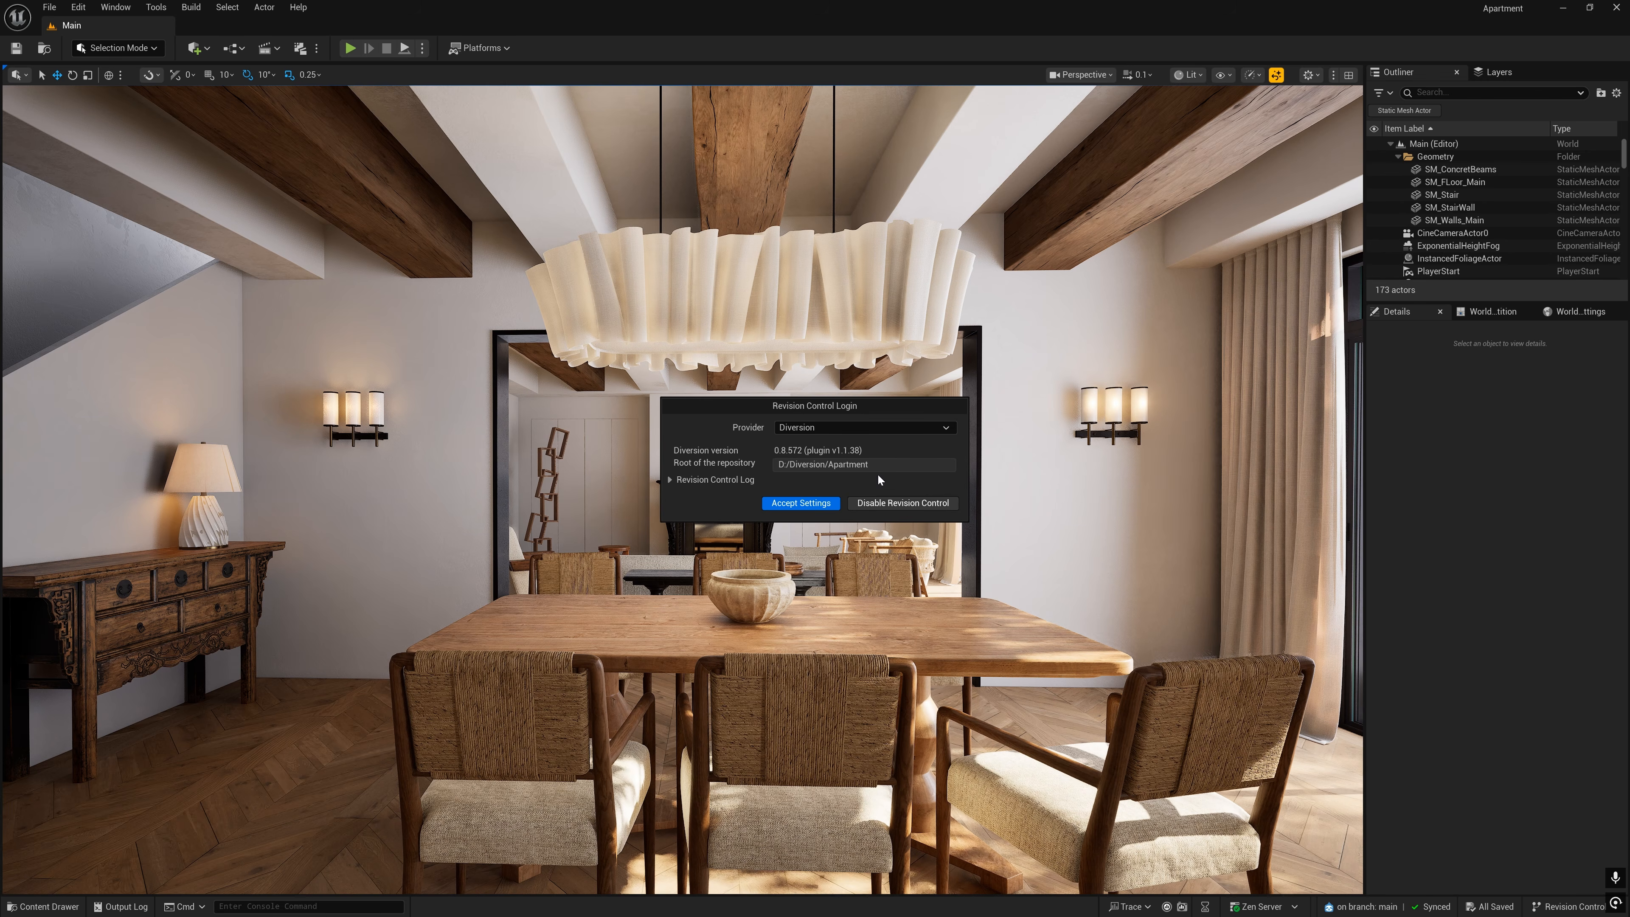
click(782, 507)
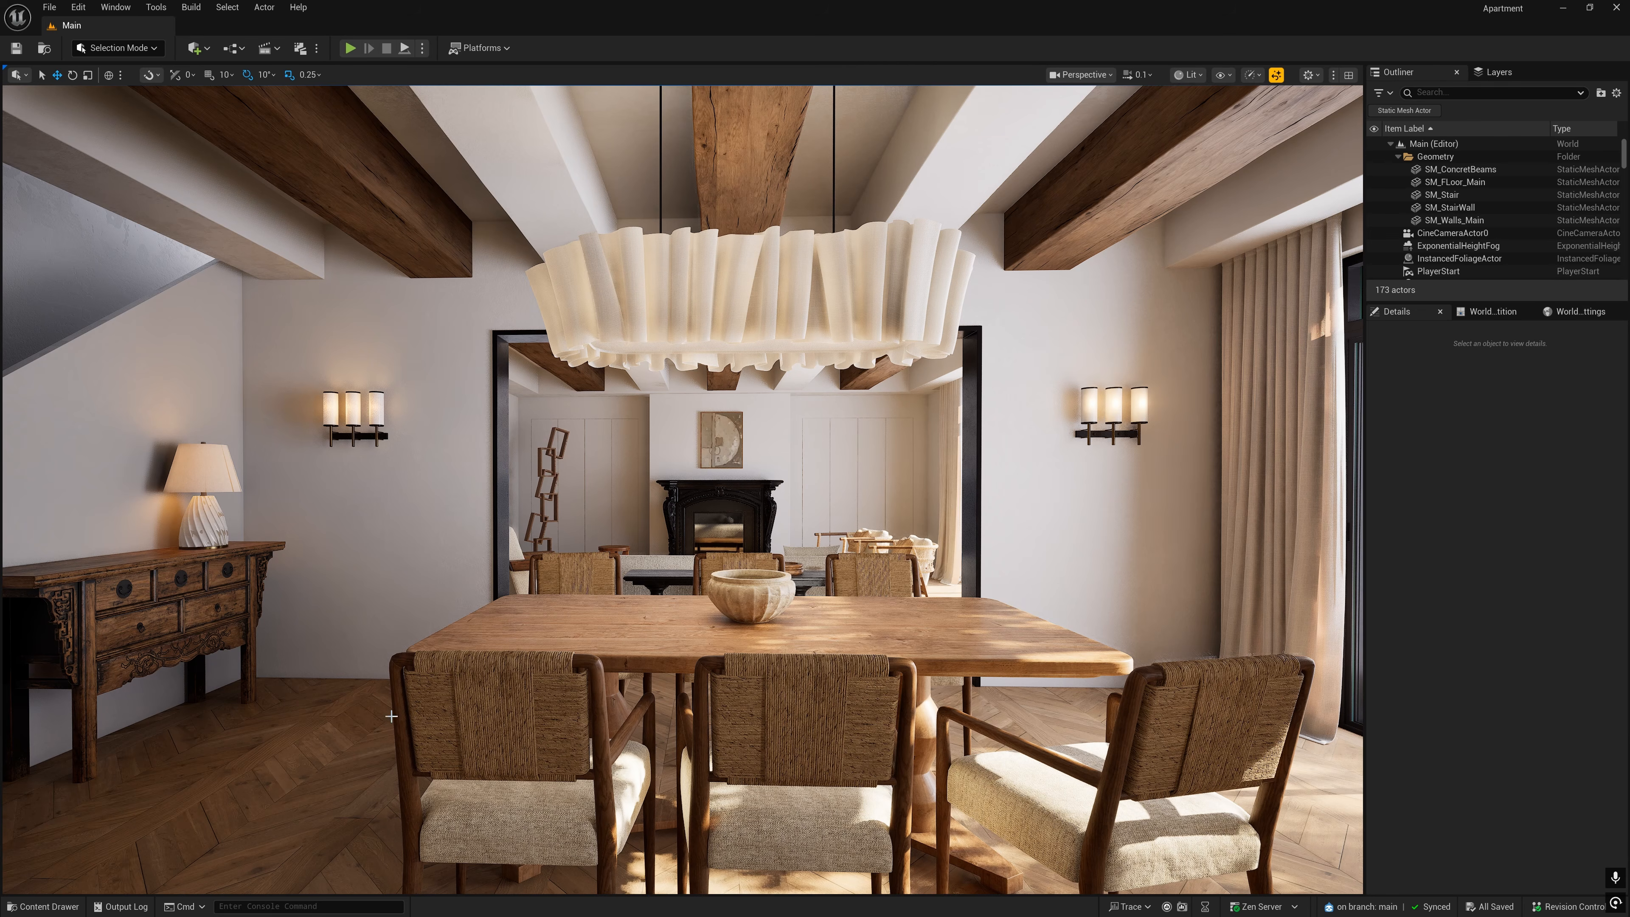
- Review the listed assets and commit them all with the message "Initial stage of the project"
click(1565, 907)
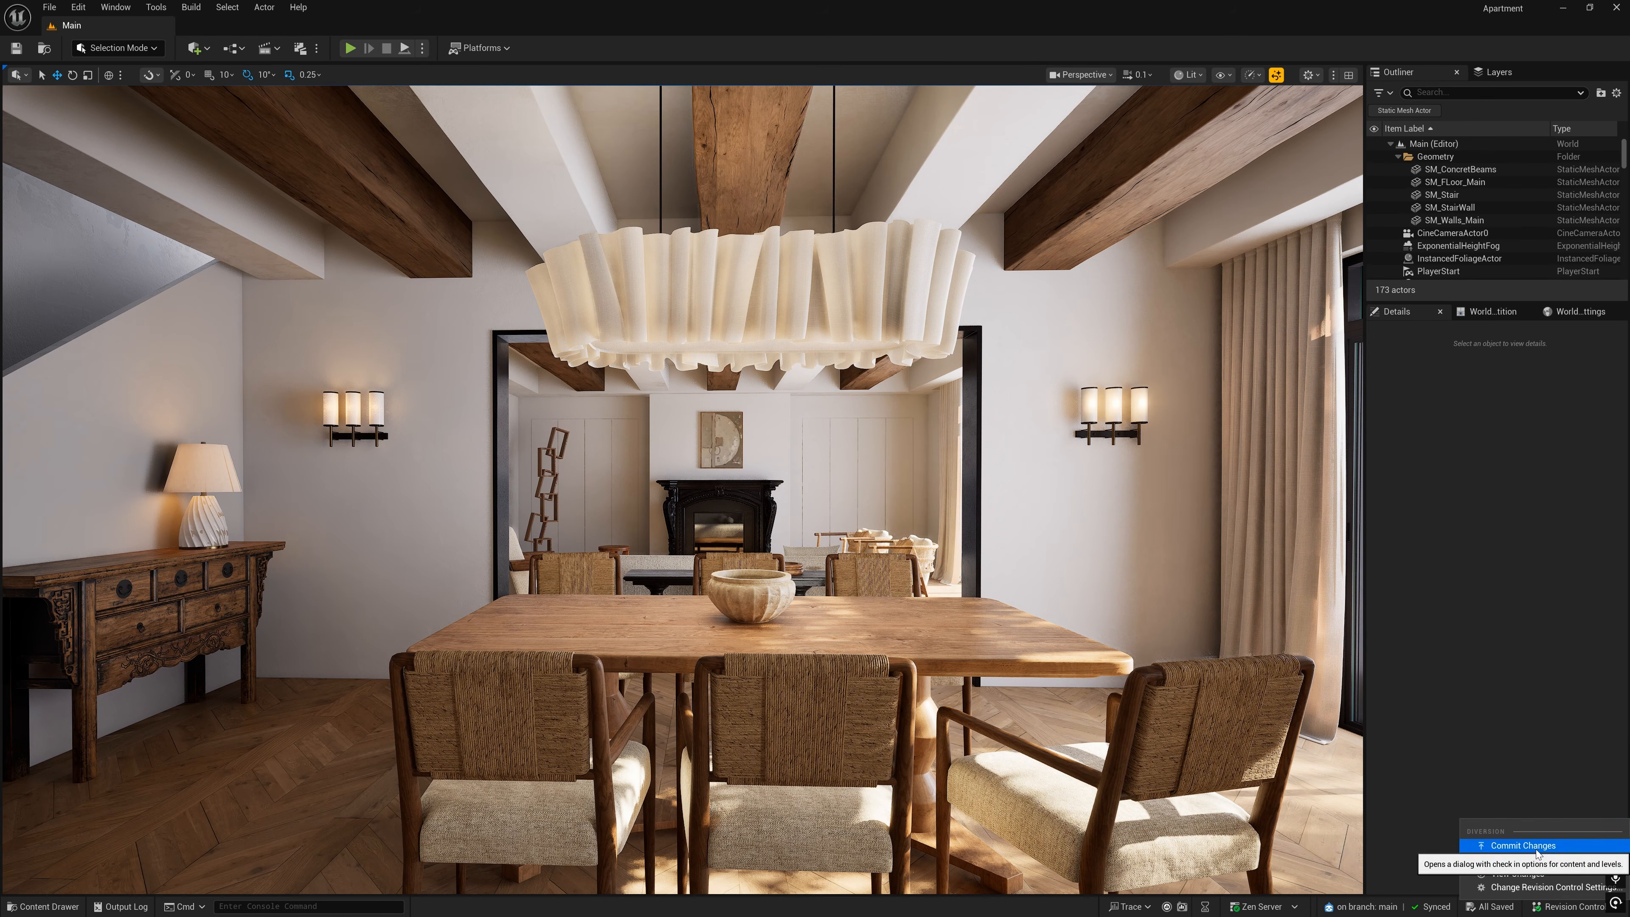
click(1539, 848)
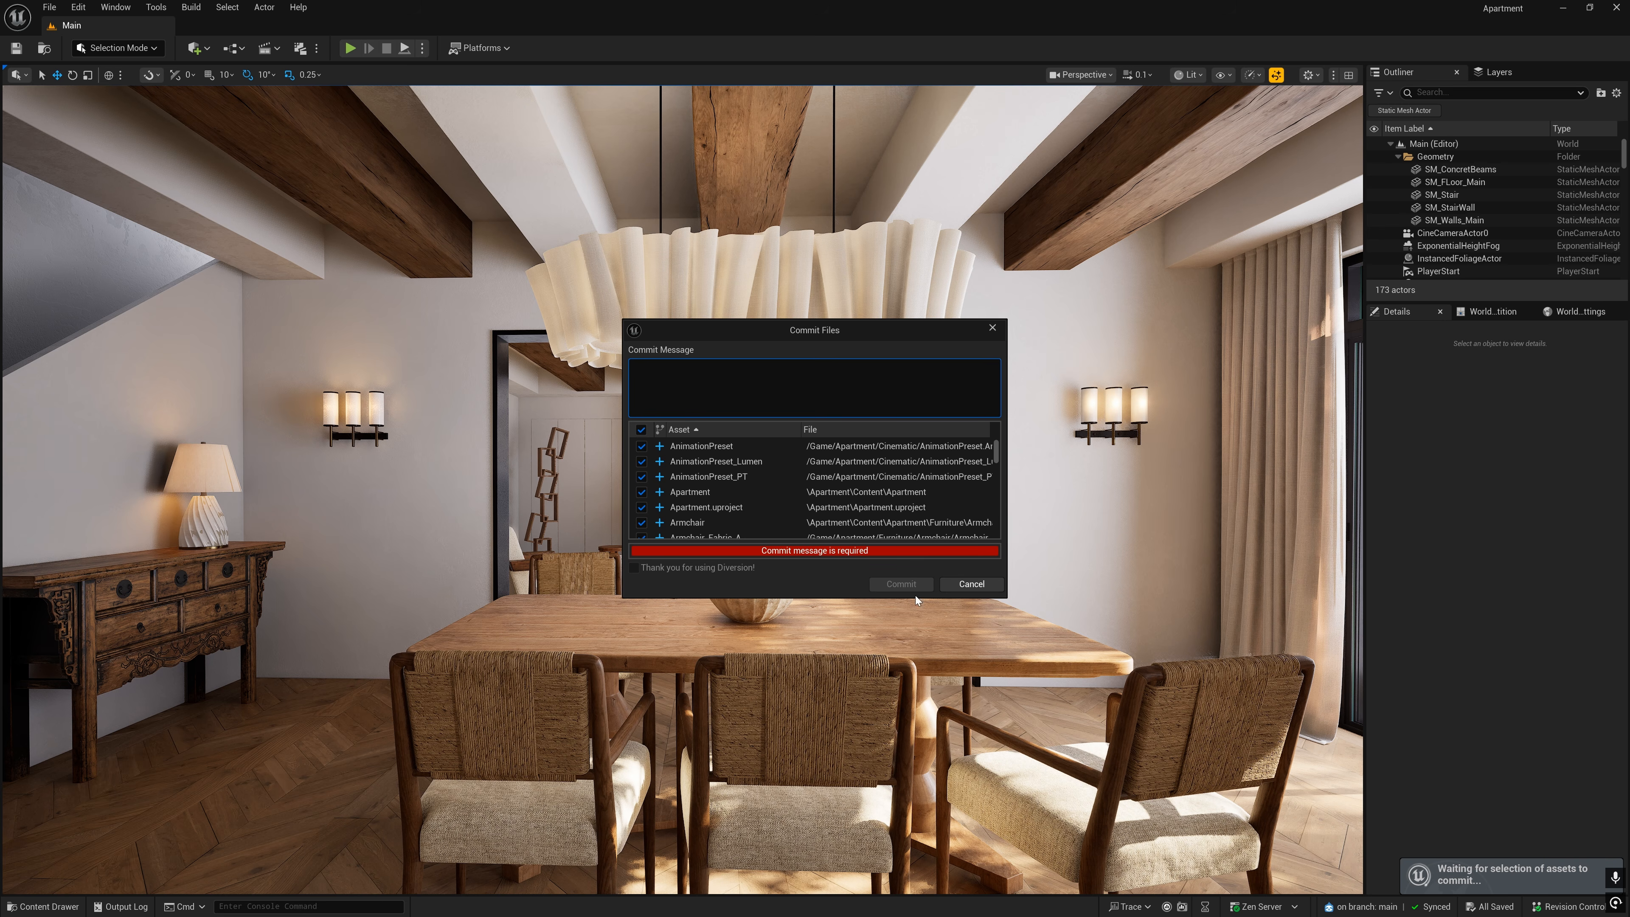
scroll(643, 500, down, 3)
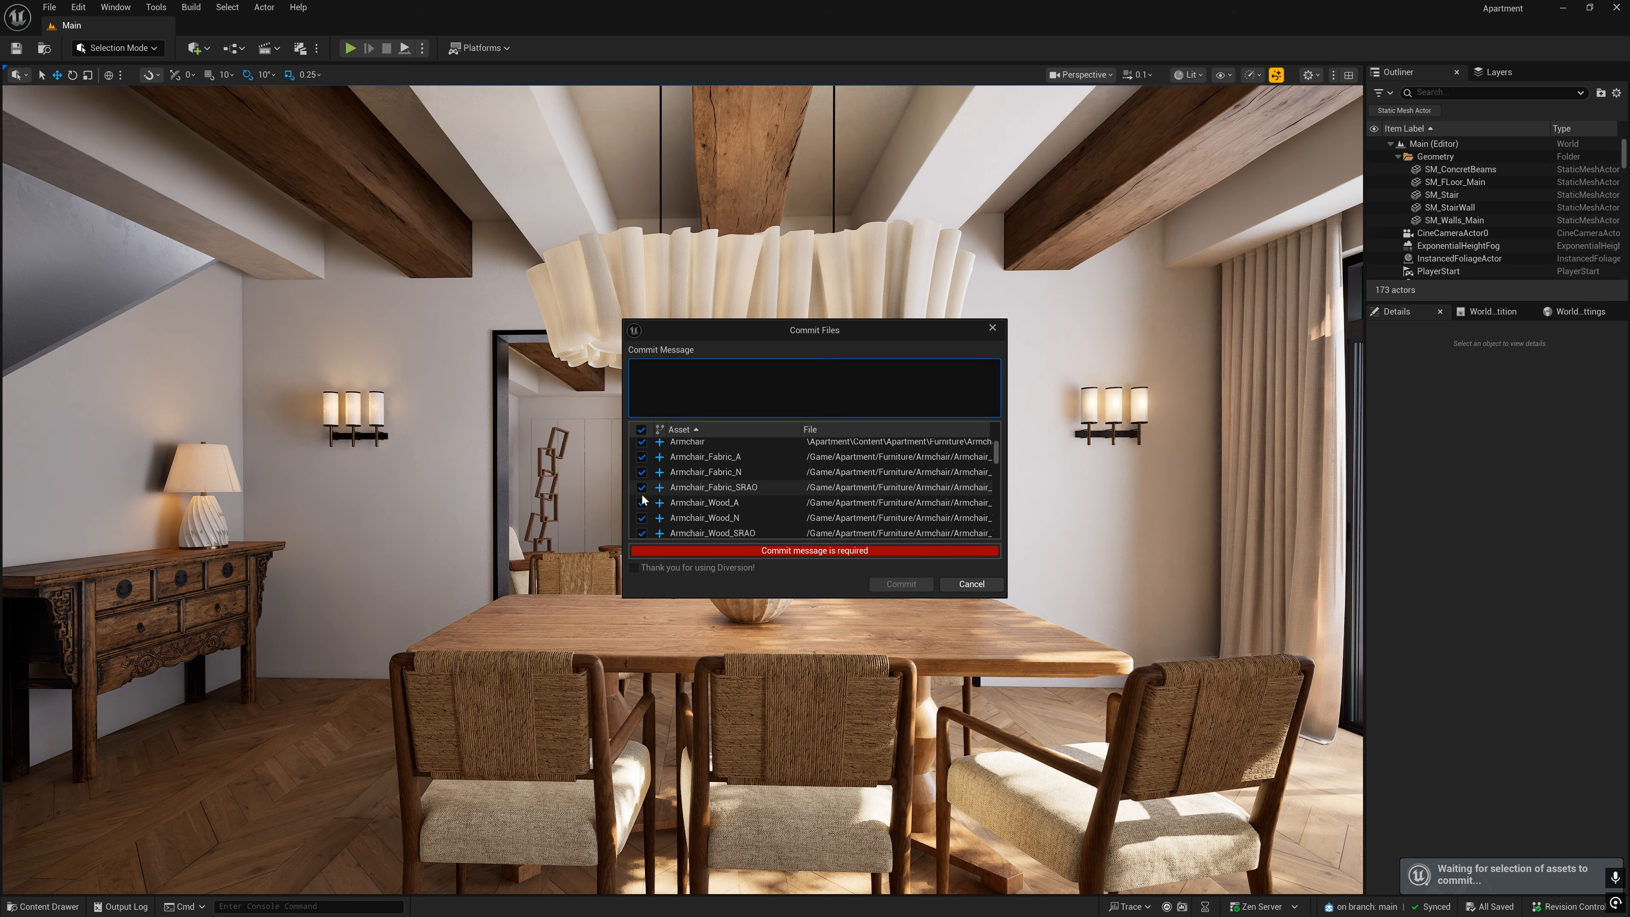
scroll(643, 500, down, 3)
mouse_move(995, 450)
mouse_down()
mouse_move(993, 531)
mouse_move(993, 448)
mouse_up()
click(911, 393)
text(Initial stage of the project)
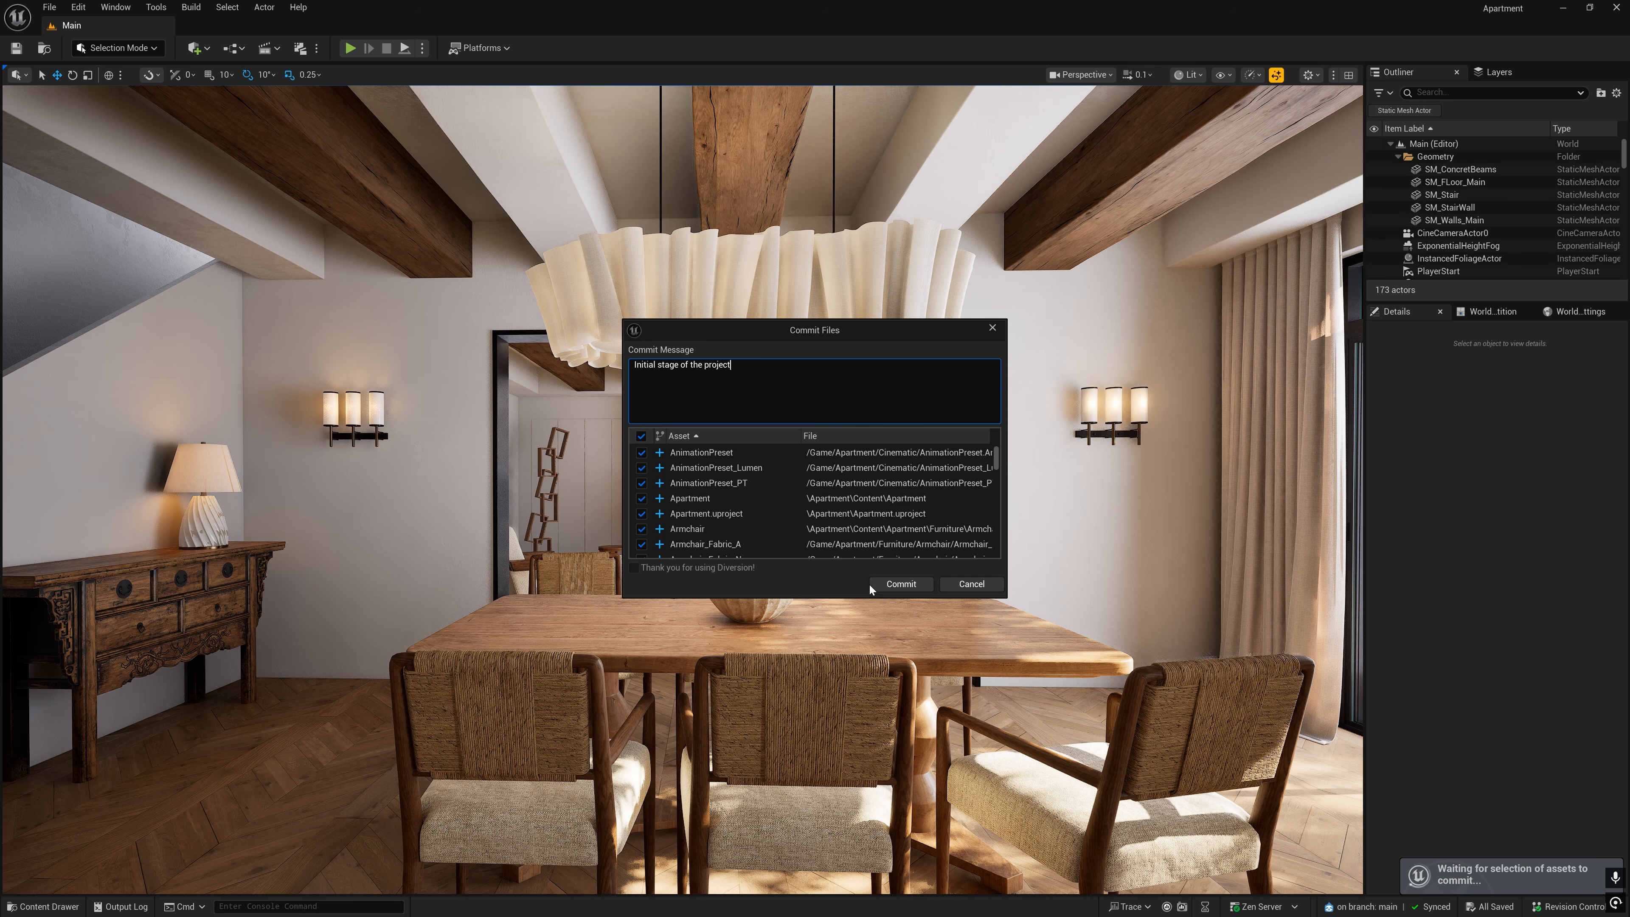
click(928, 587)
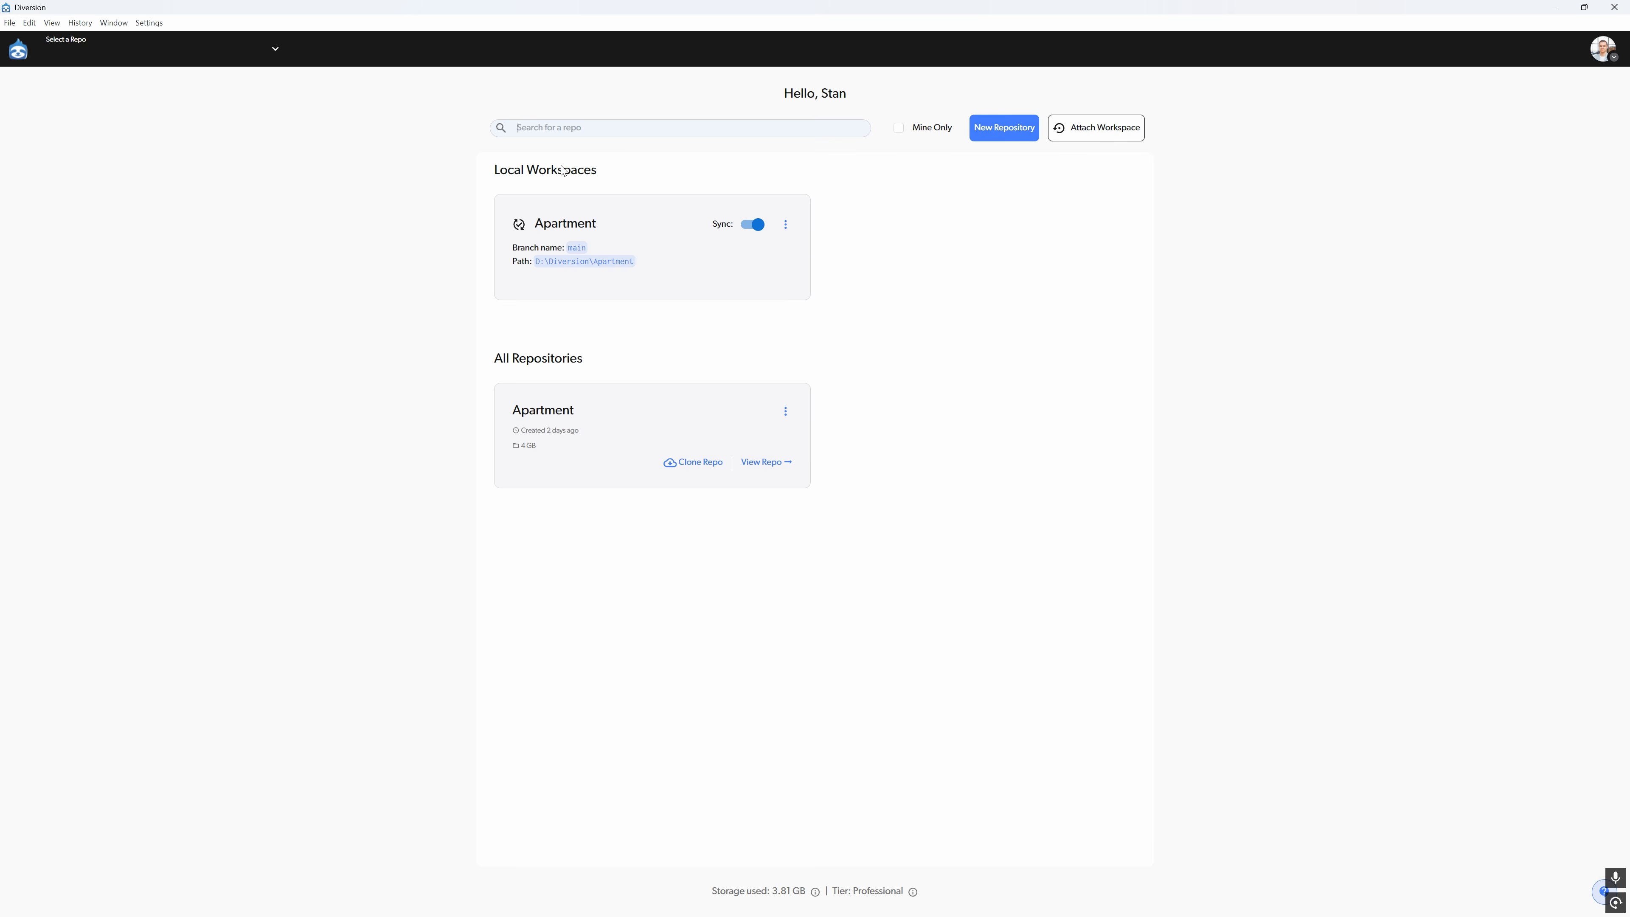
- In Diversion Desktop, fill in the new collaborator's e-mail for the Apartment repository and open their permission setting
click(548, 225)
click(782, 223)
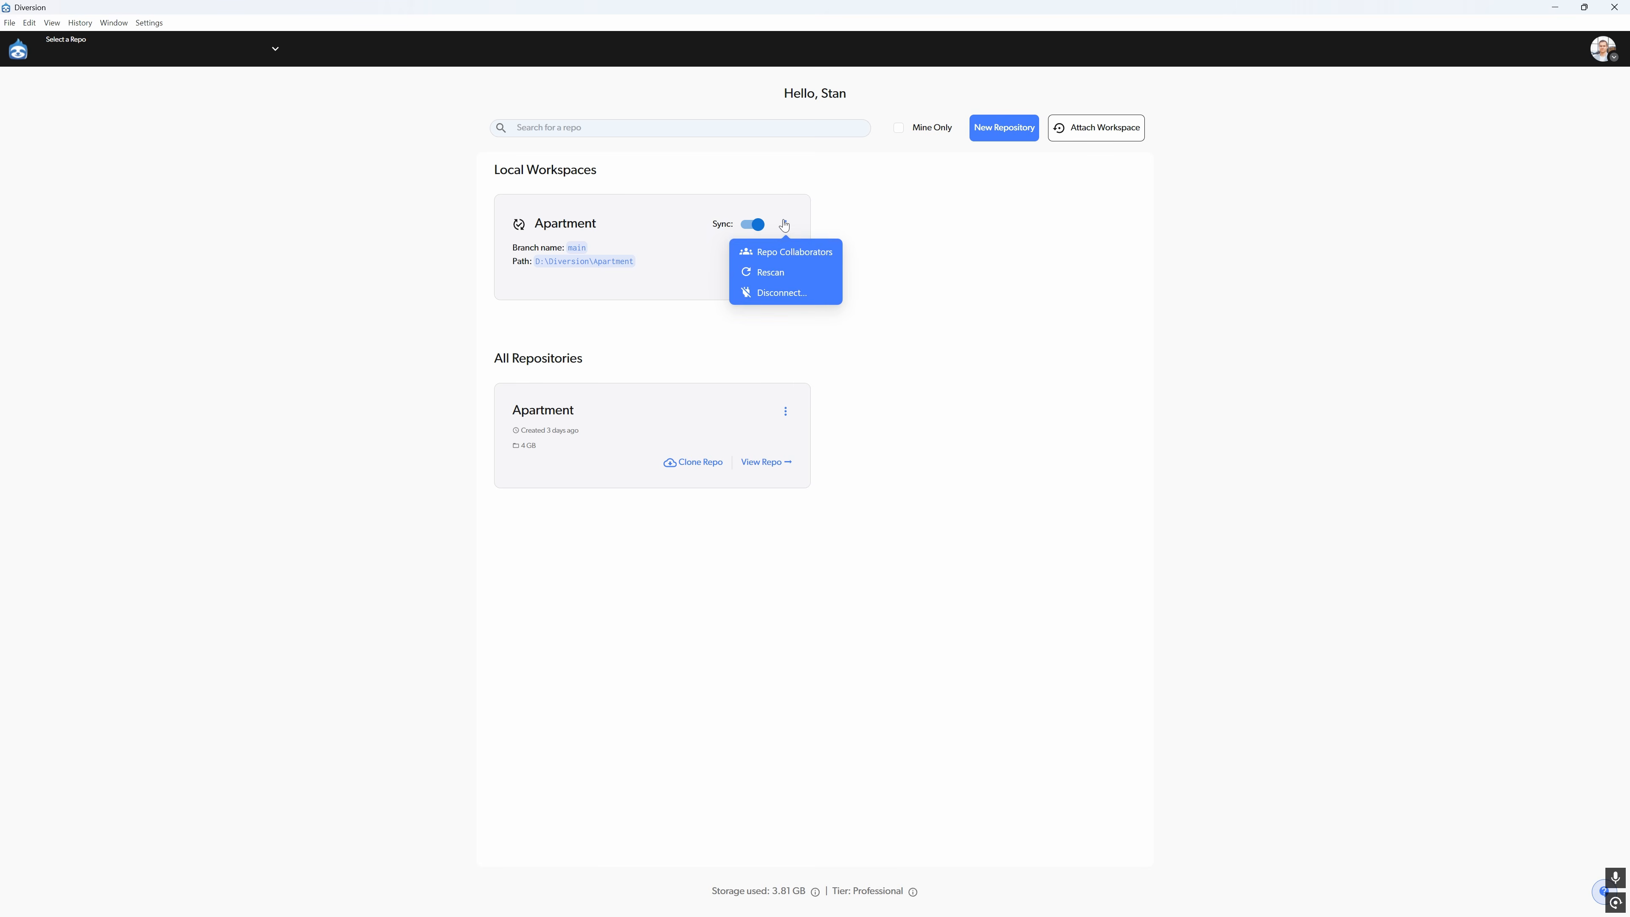
click(764, 253)
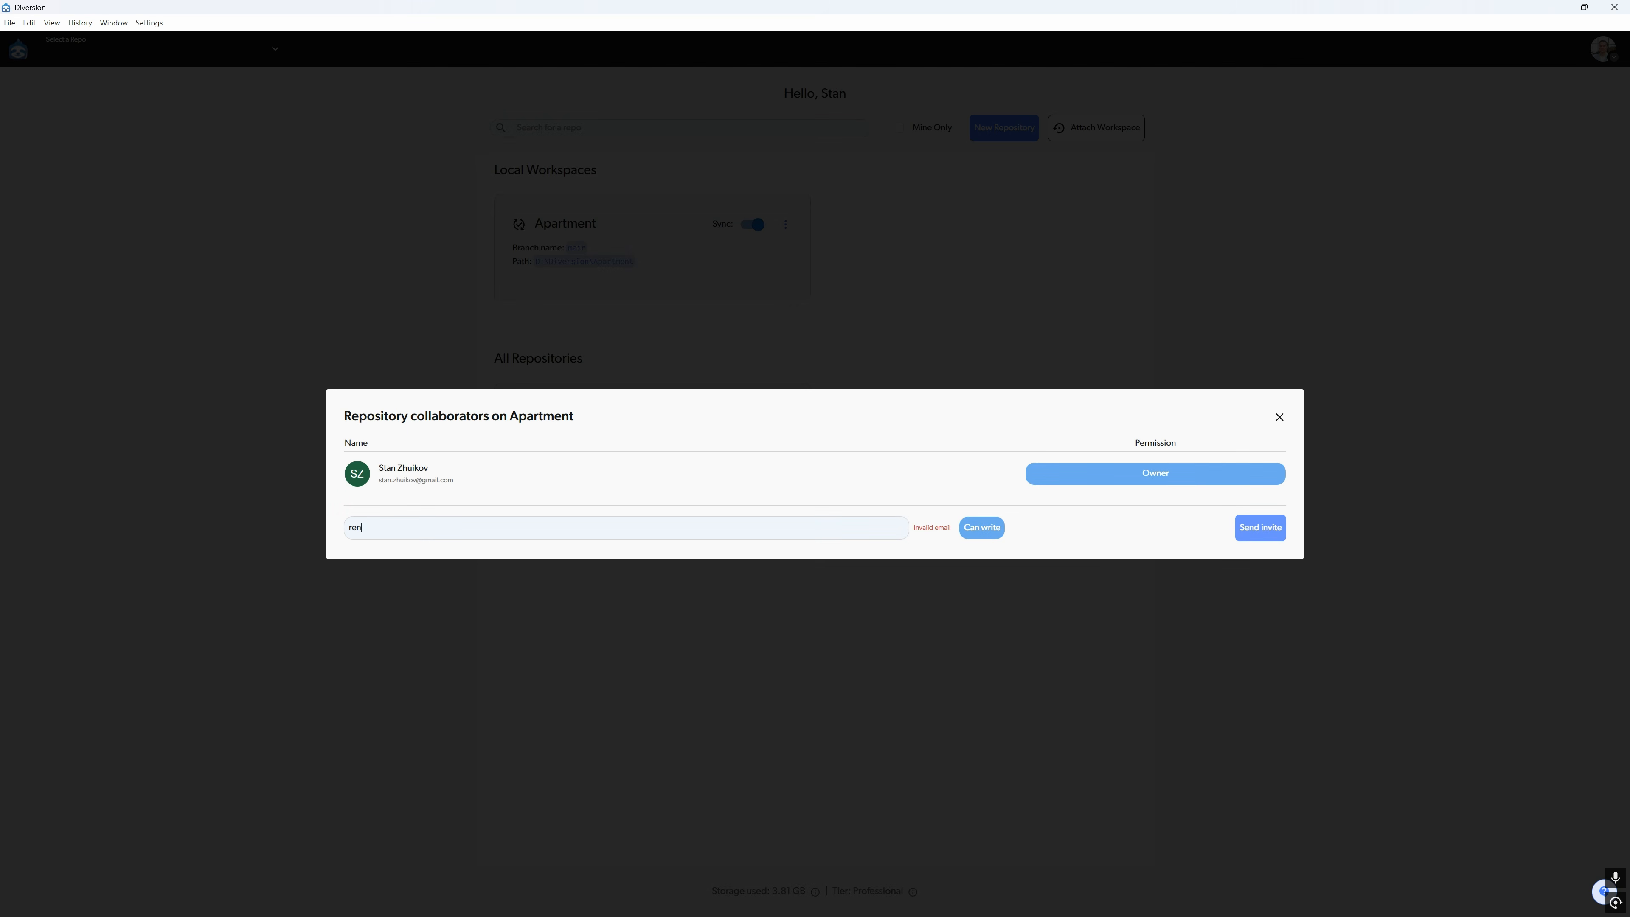
click(934, 528)
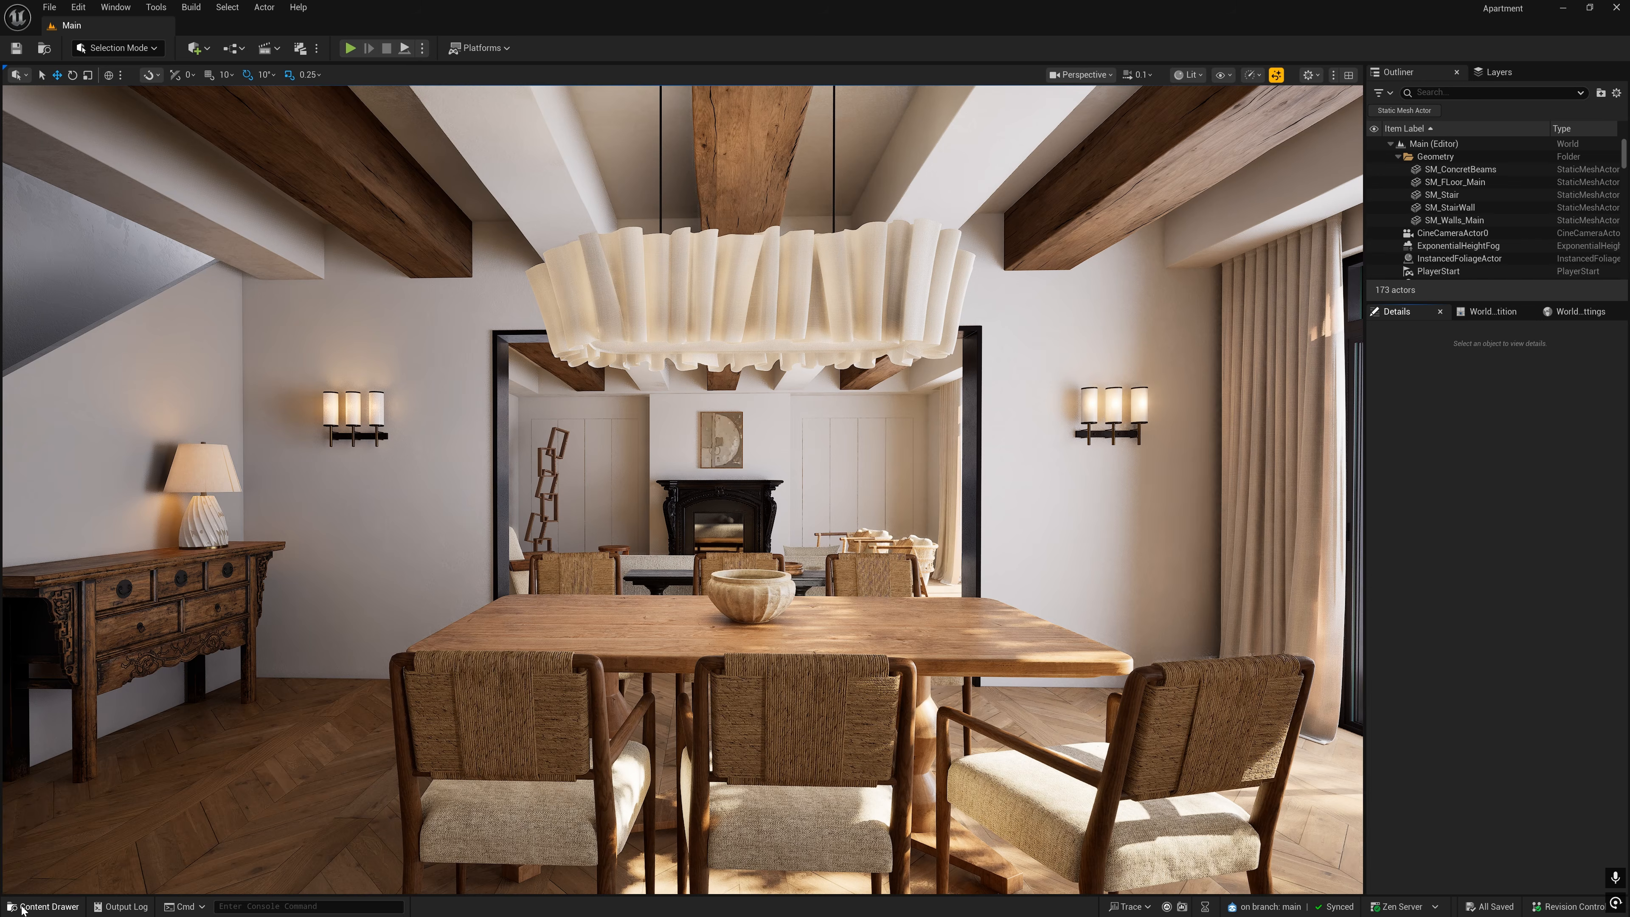
- In the Unreal Editor, create a material named M_NewMat in the project's Content/Apartment folder
click(43, 906)
click(59, 665)
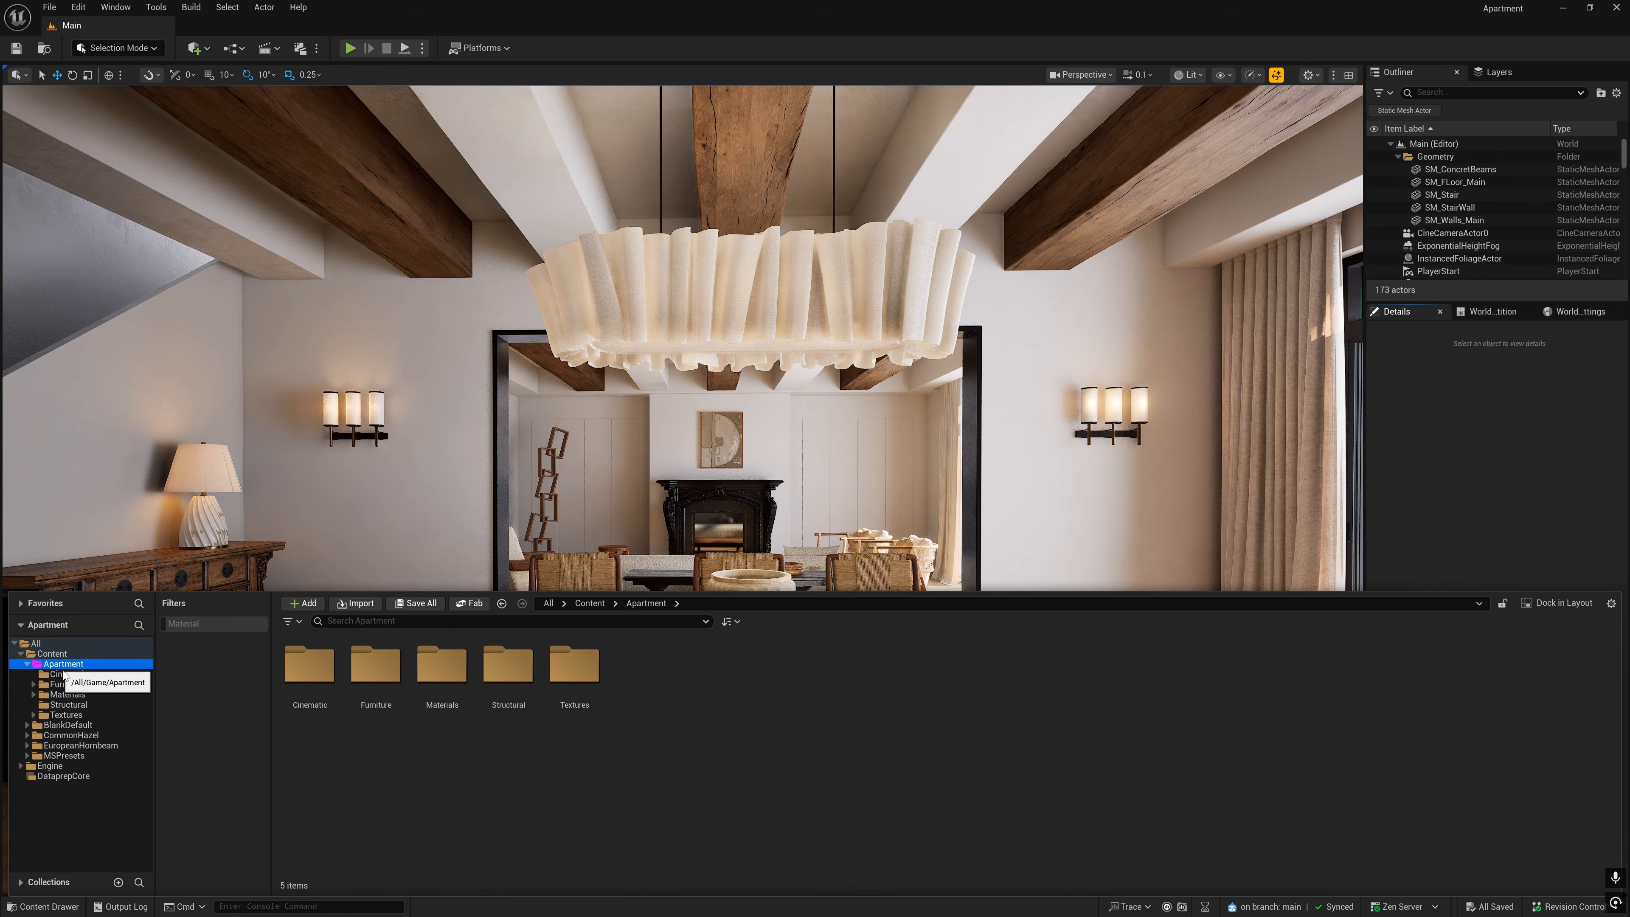
right_click(686, 772)
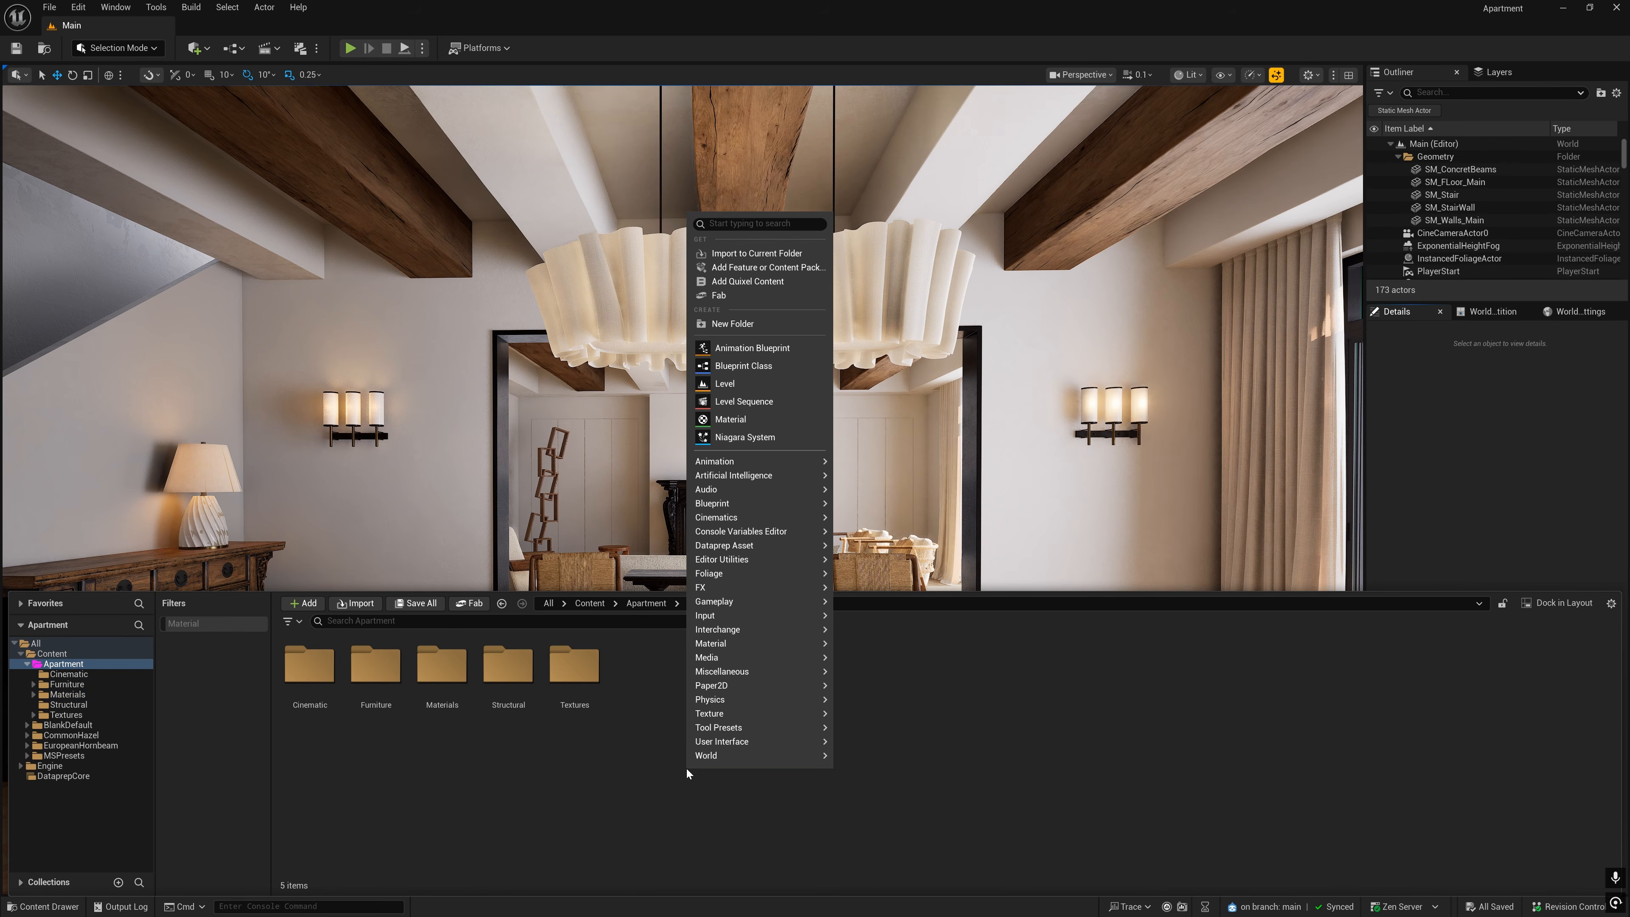
click(745, 418)
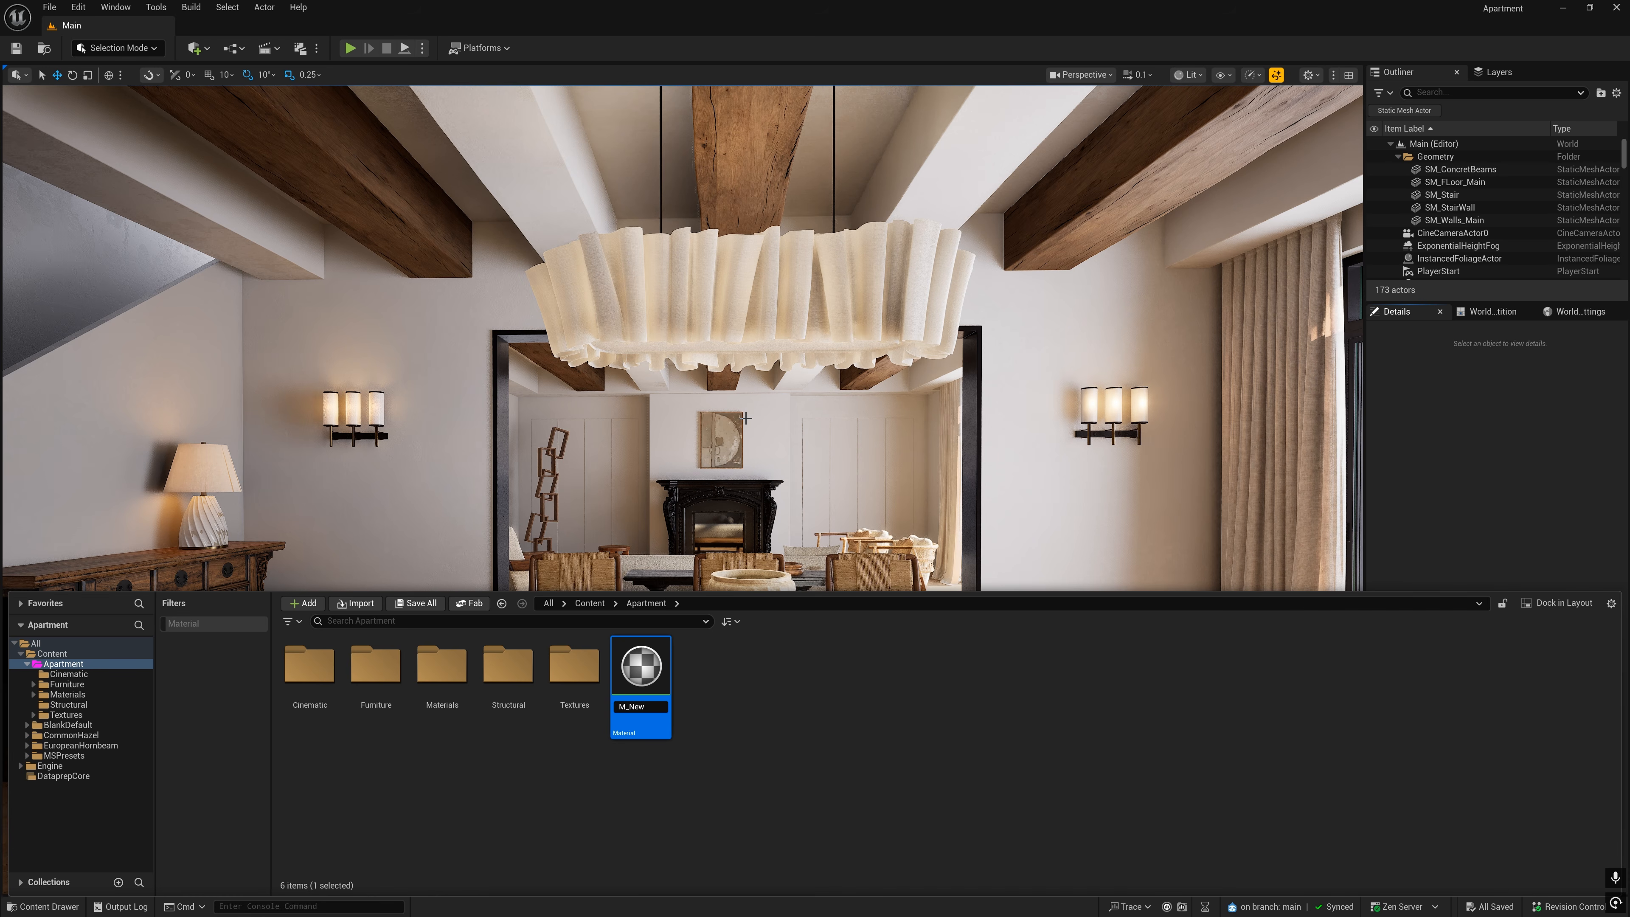
key(Return)
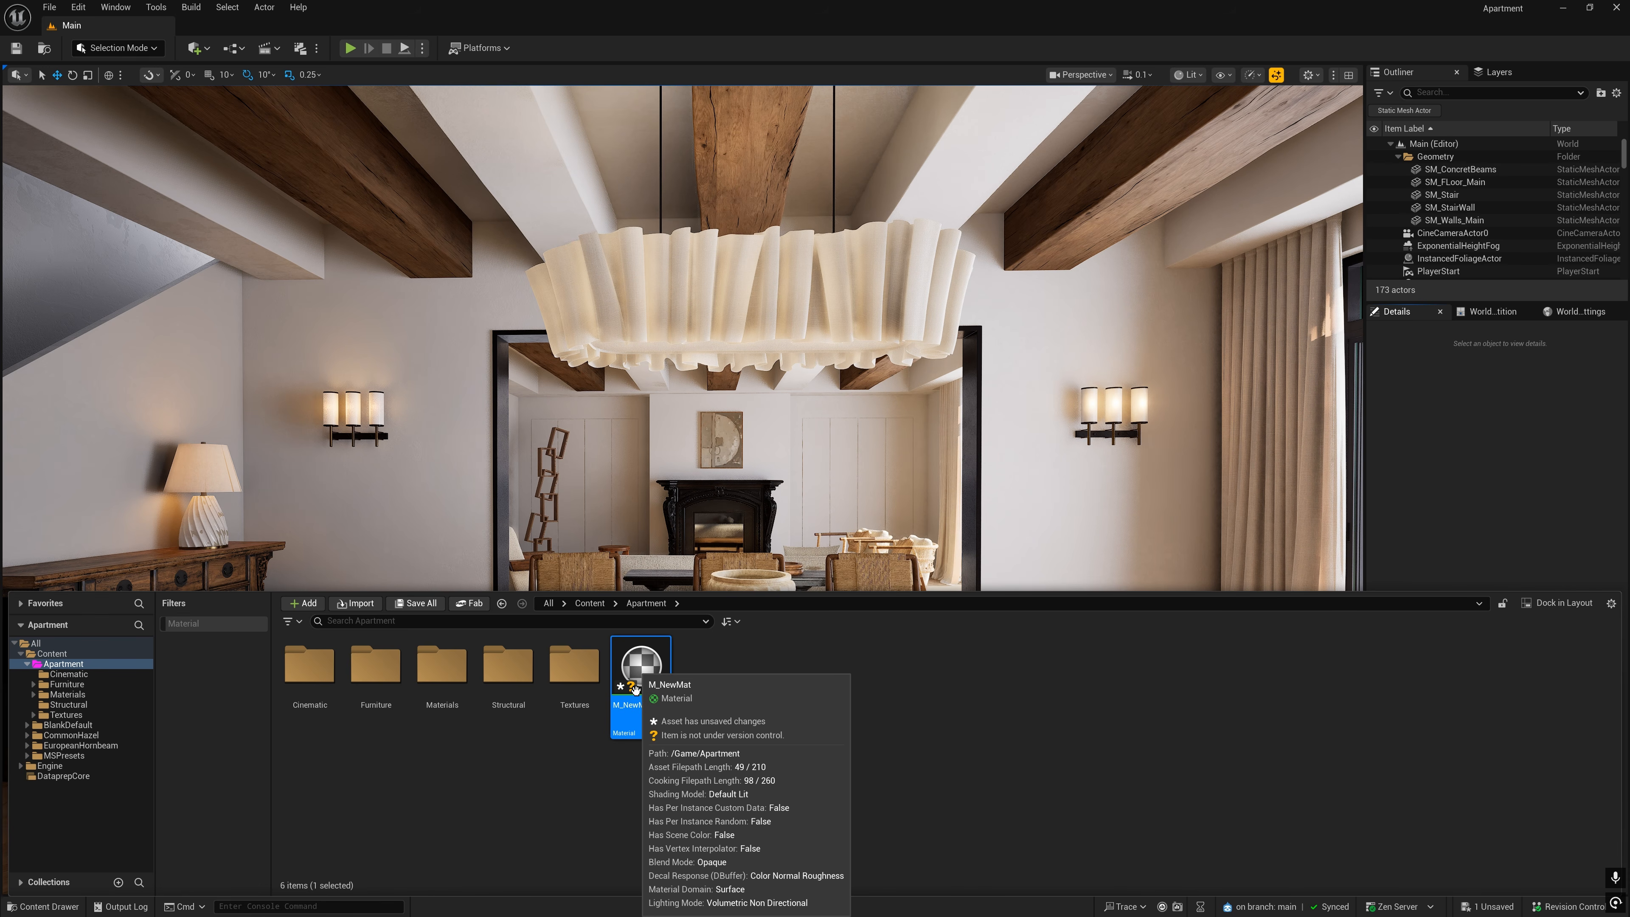
- Save all unsaved levels and assets and check the revision control status of M_NewMat
click(49, 7)
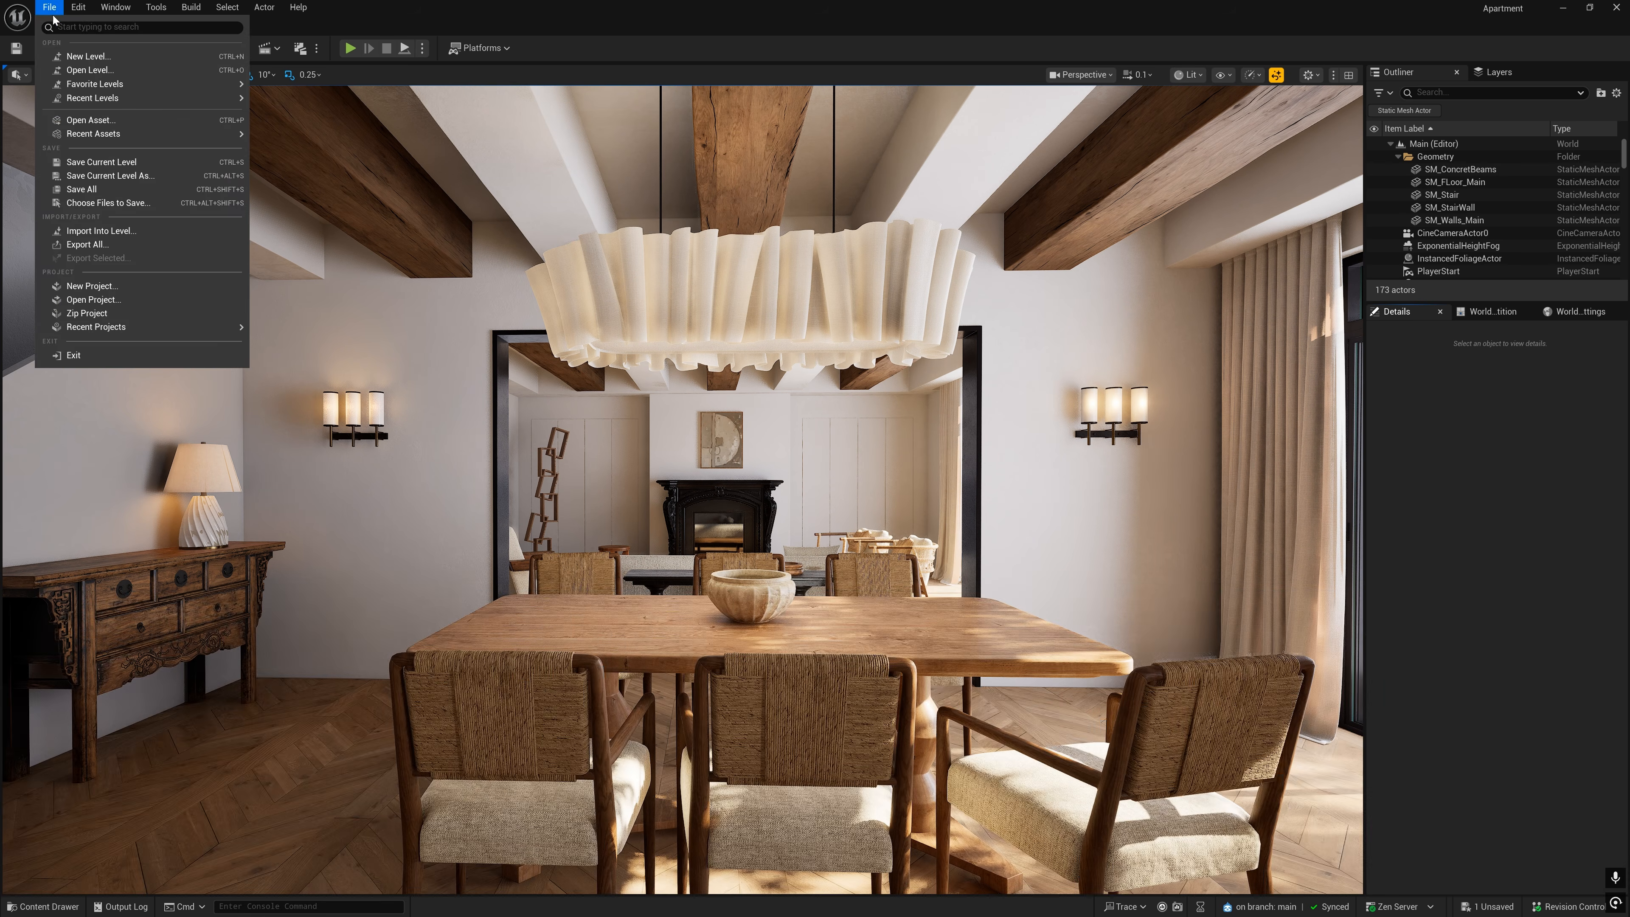
click(90, 190)
click(42, 906)
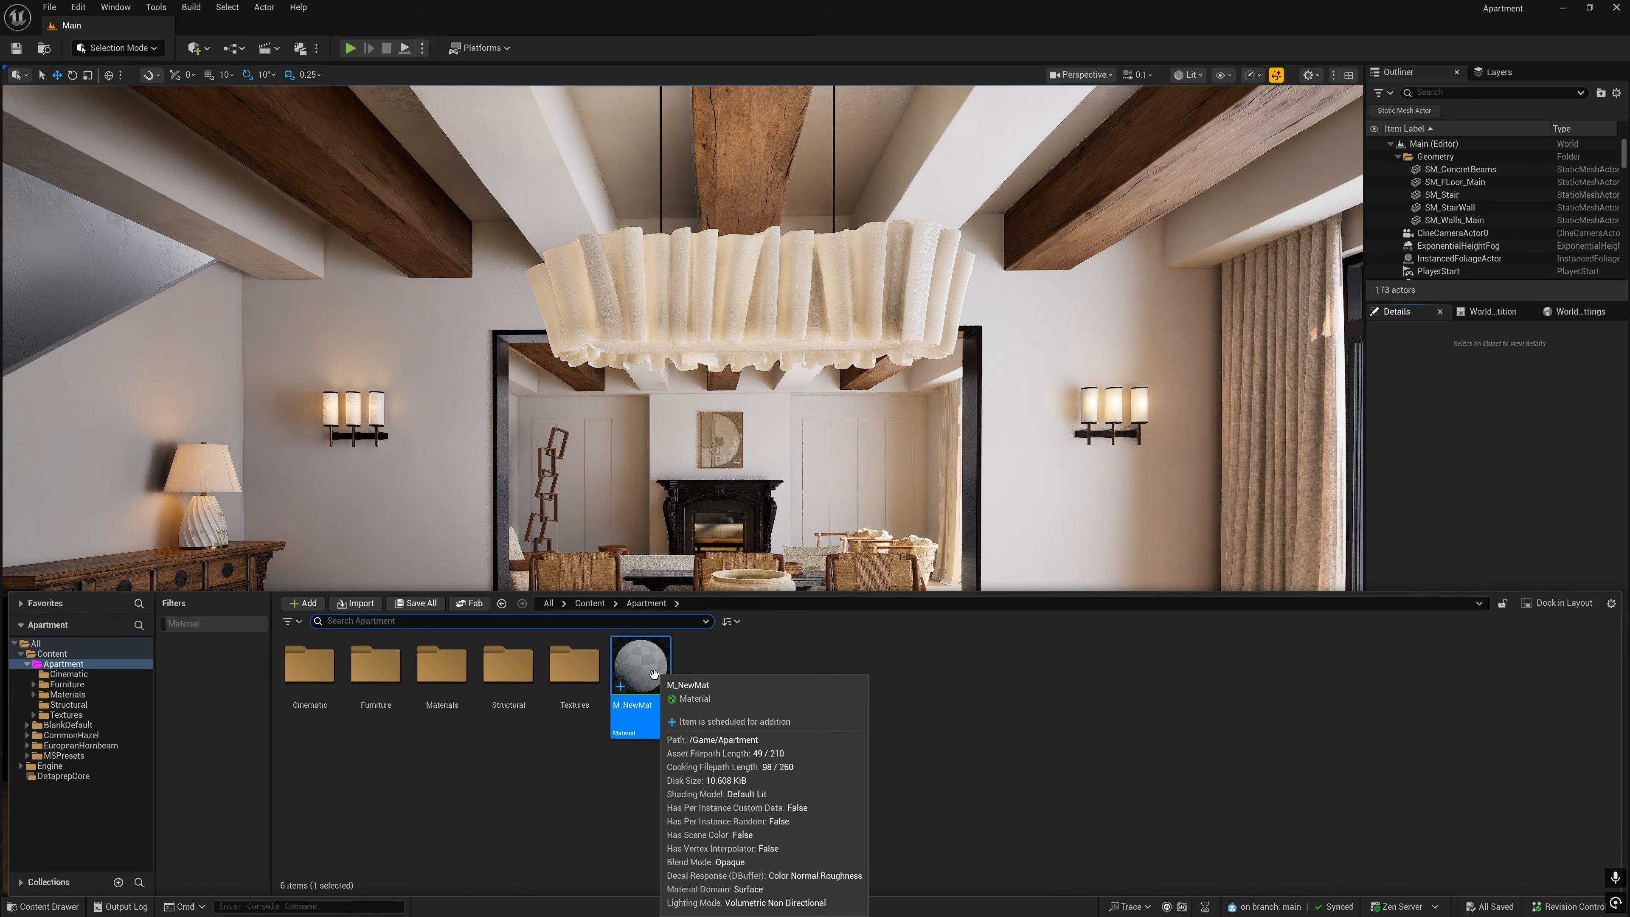
- Commit the M_NewMat asset to revision control with the message "New Mat Temp"
click(1556, 906)
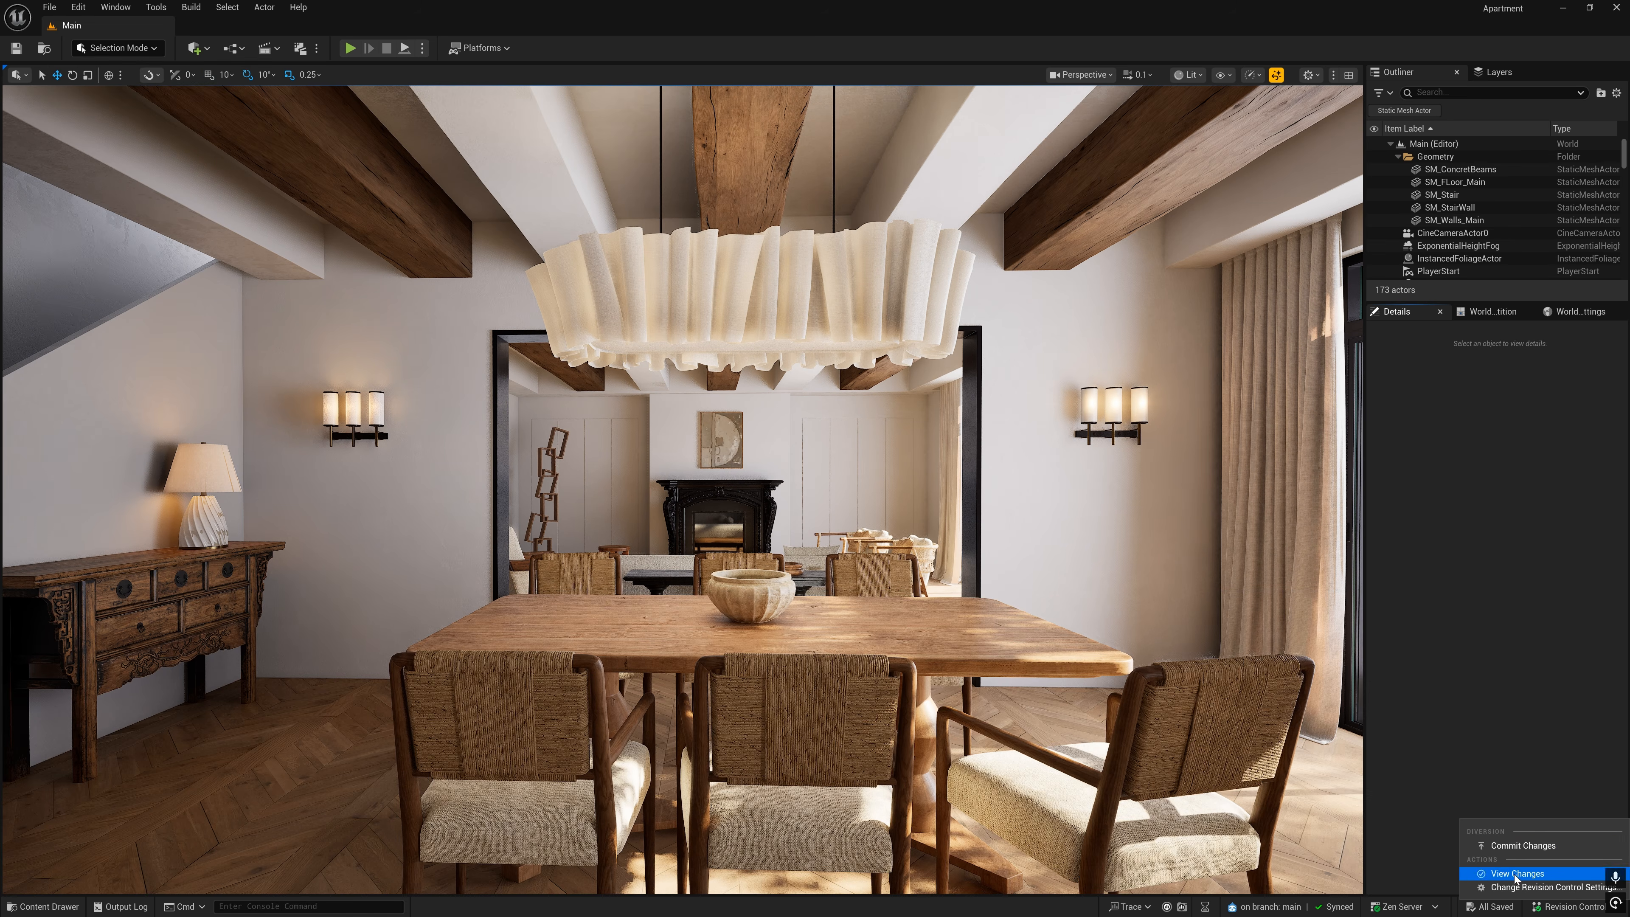
click(1524, 845)
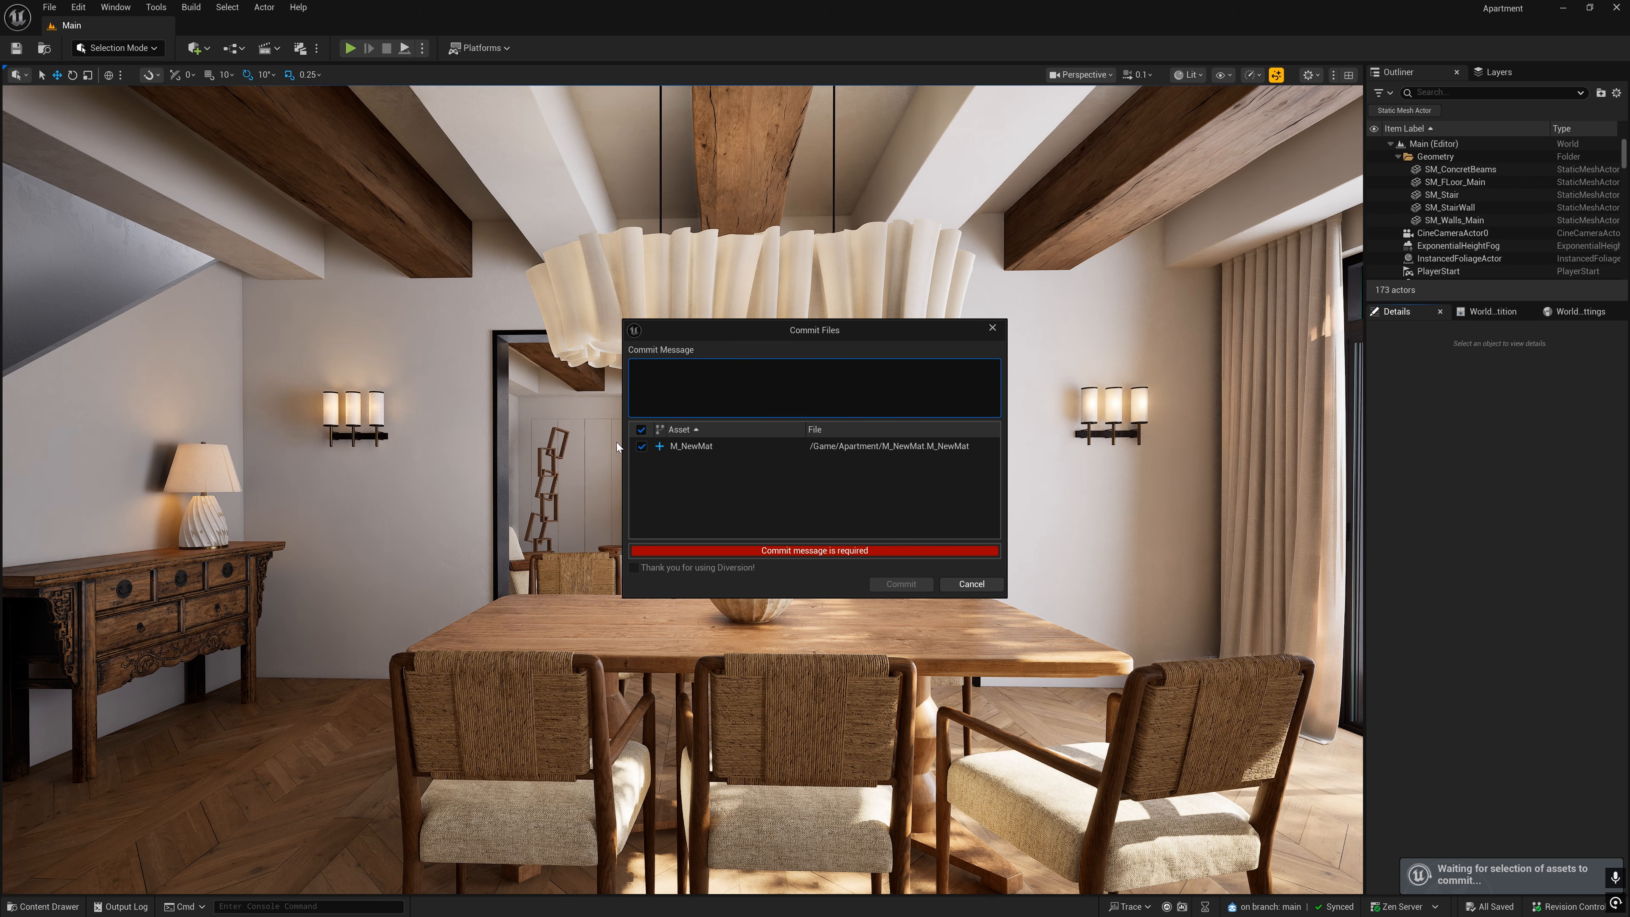
text(New Mat Temp)
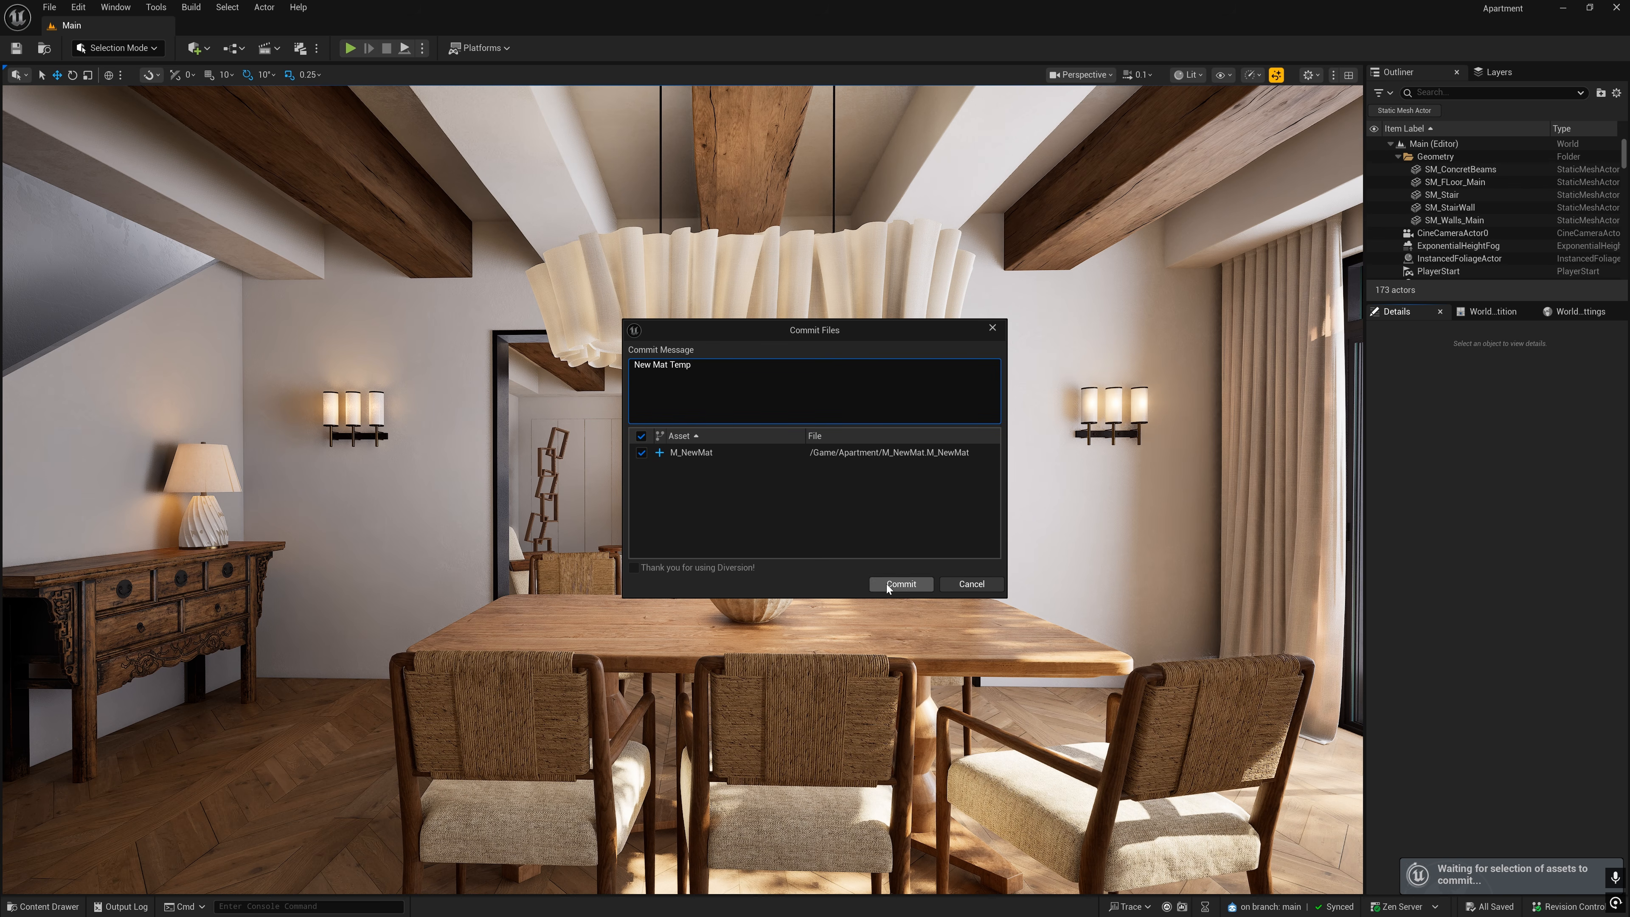
click(901, 583)
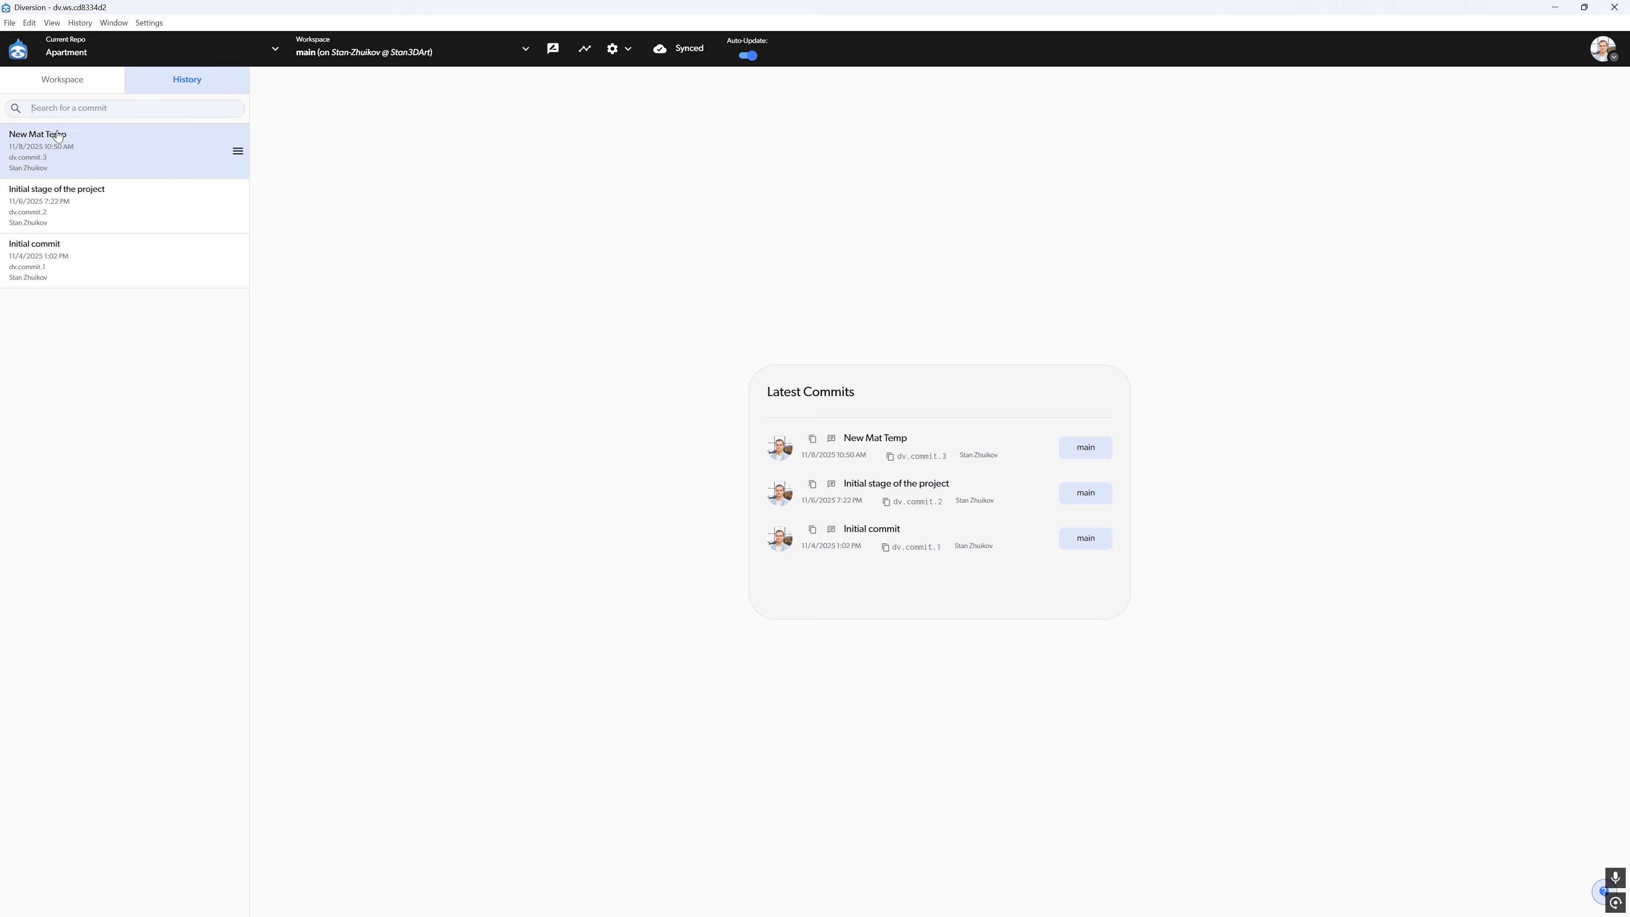
- In Diversion Desktop, try to undo the "New Mat Temp" commit from the repository history
click(237, 154)
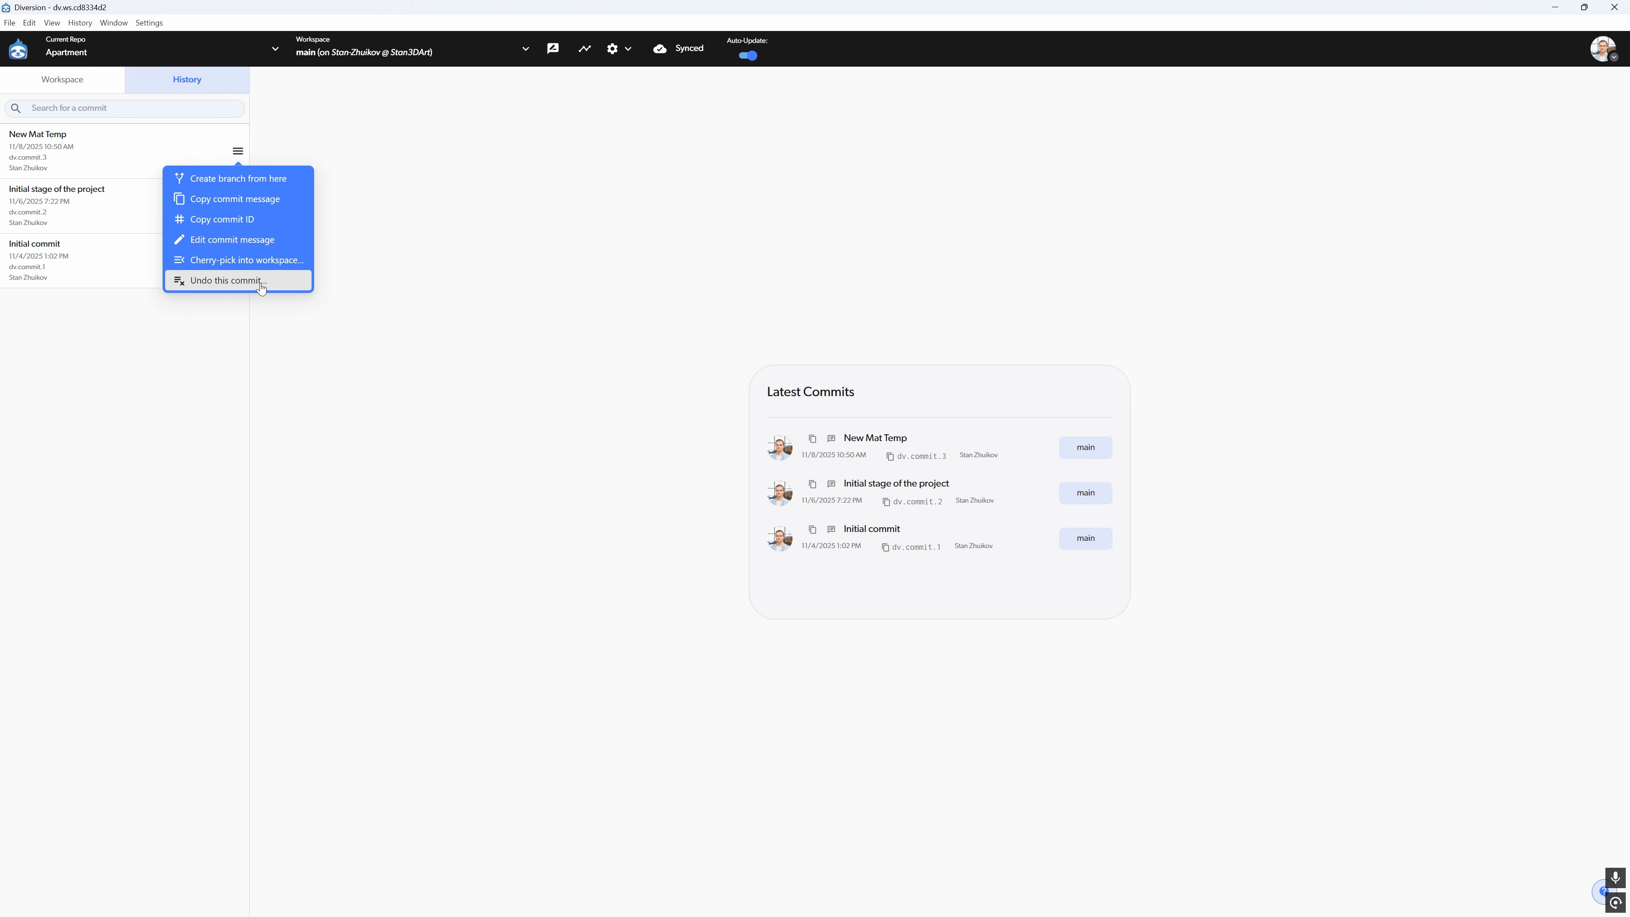
click(260, 280)
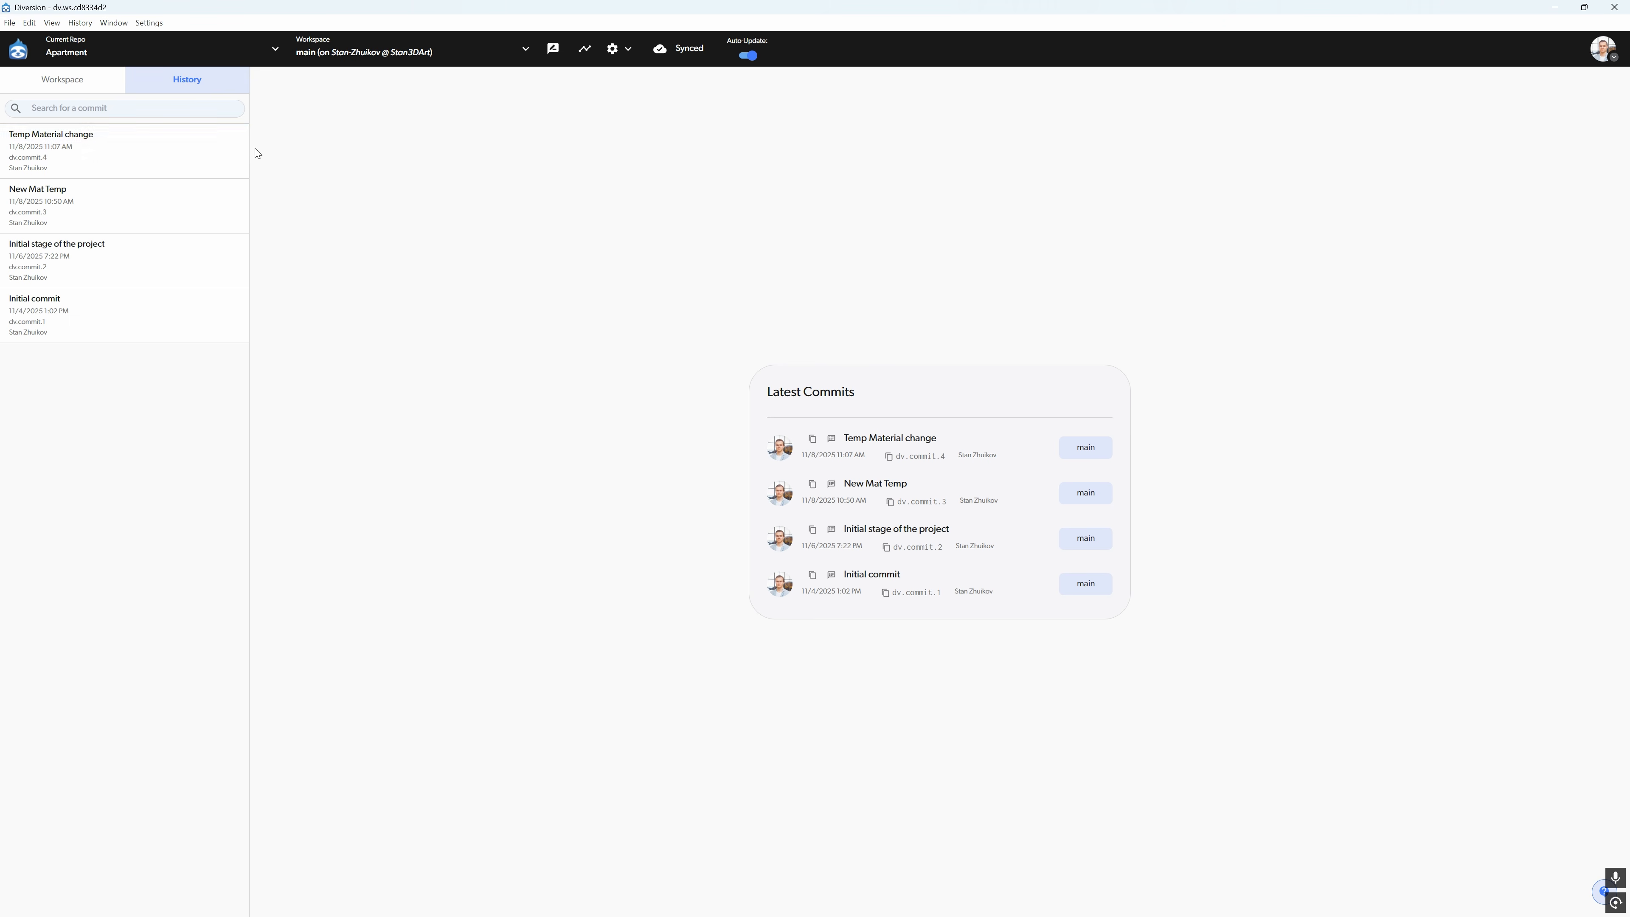
- Create a branch named New_Light_Settings from the "Temp Material change" commit, with switching to it enabled, and open the workspace selection
click(236, 154)
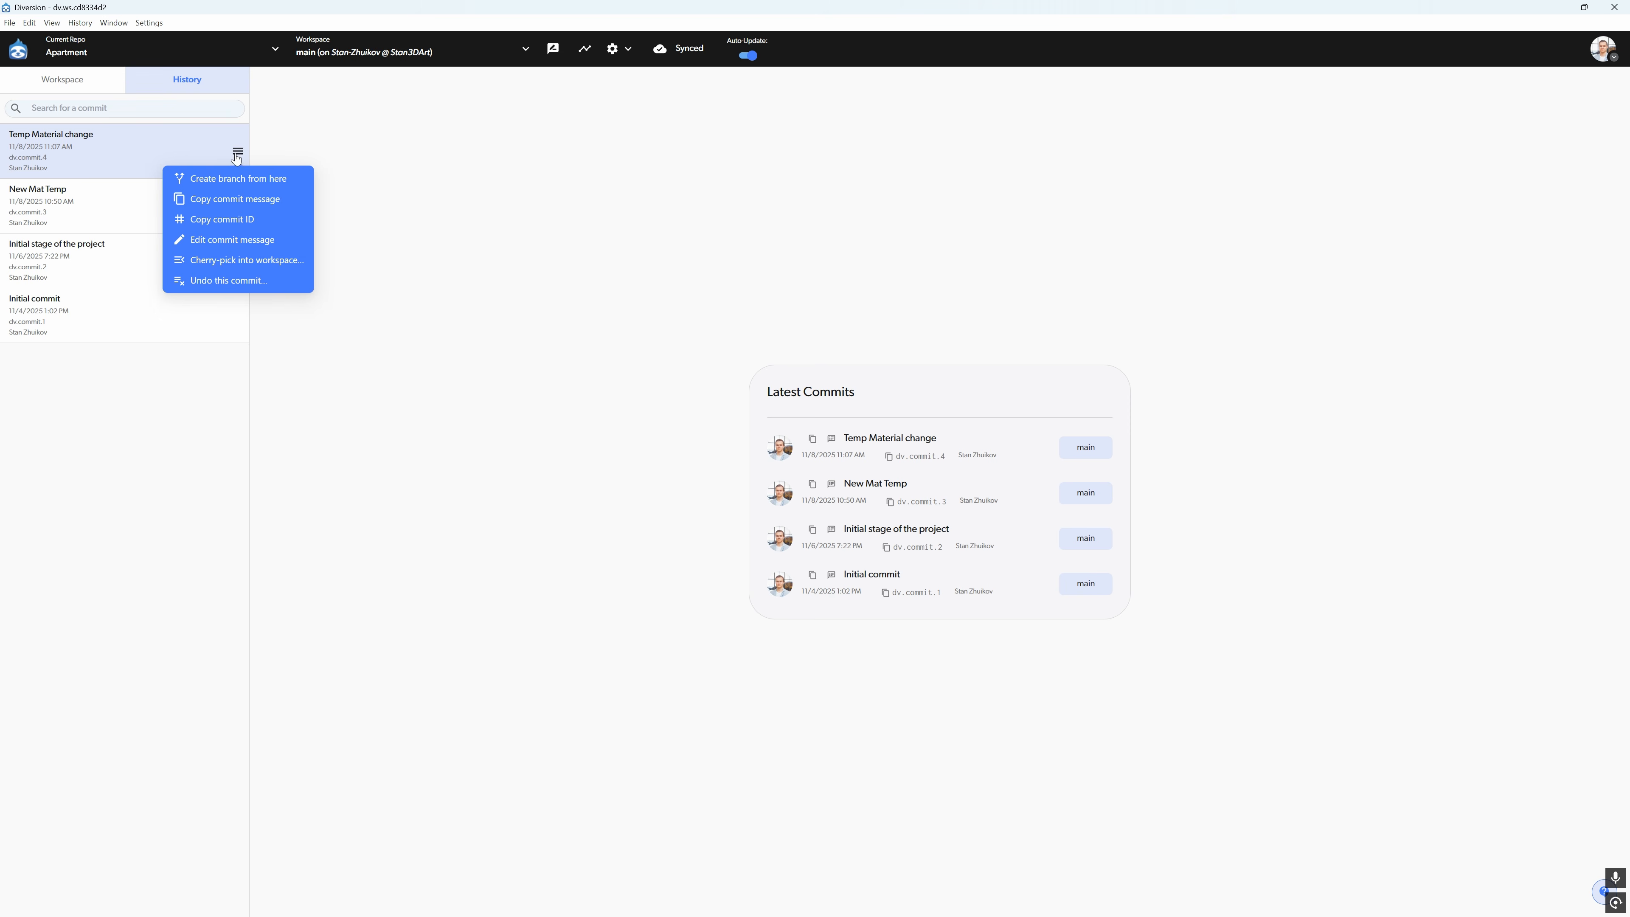
click(301, 181)
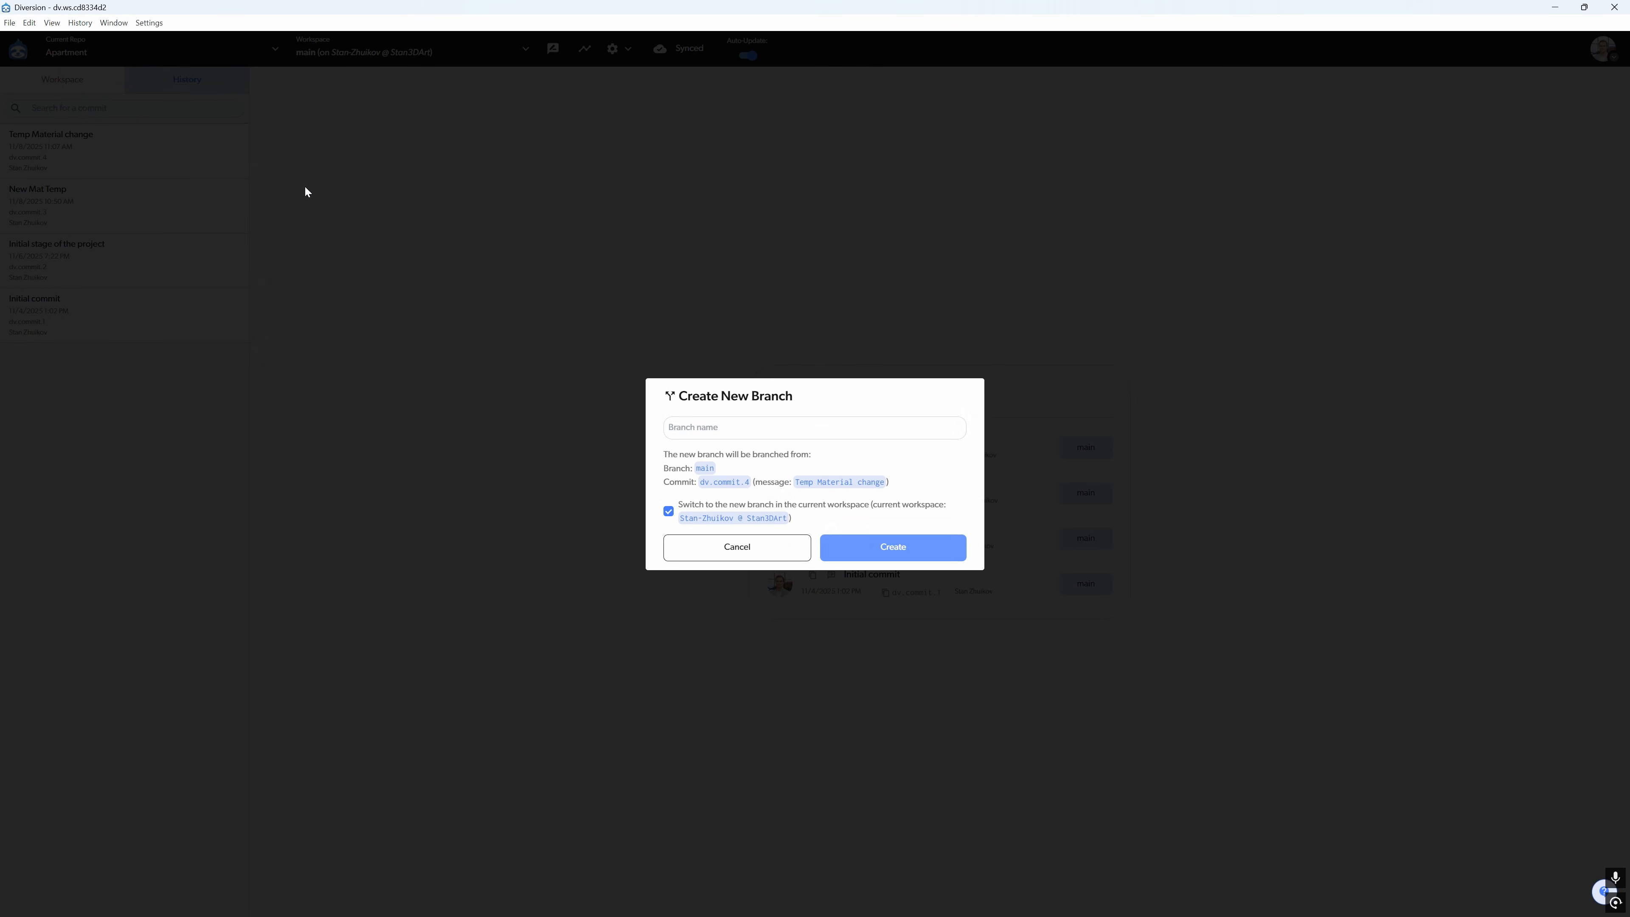
text(New_Light_Settings)
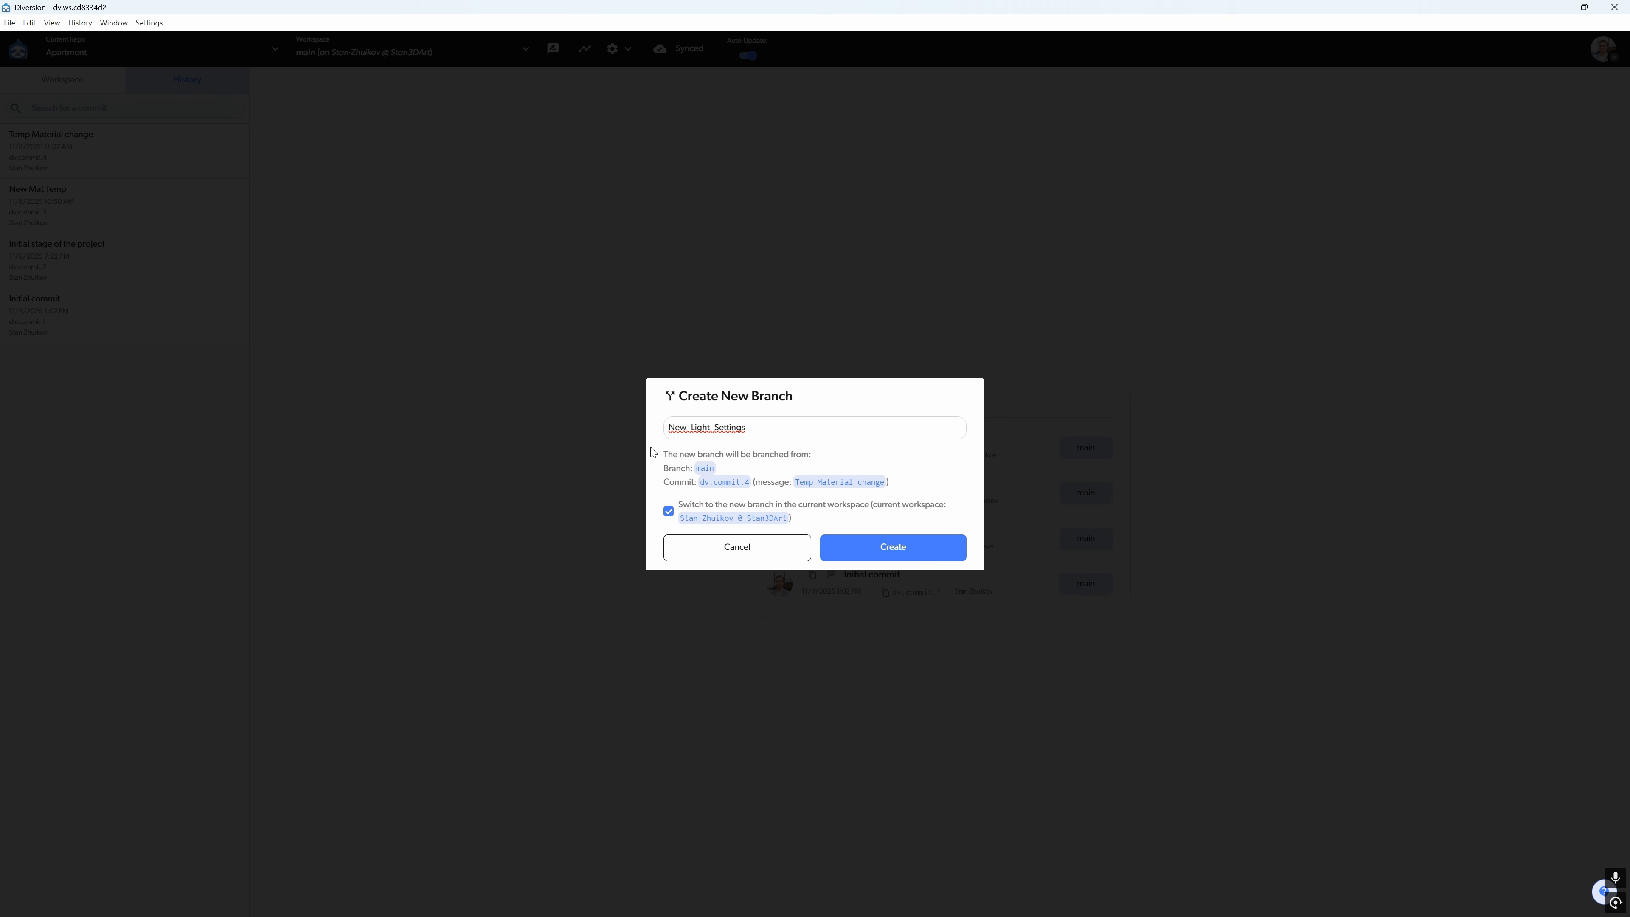
click(874, 549)
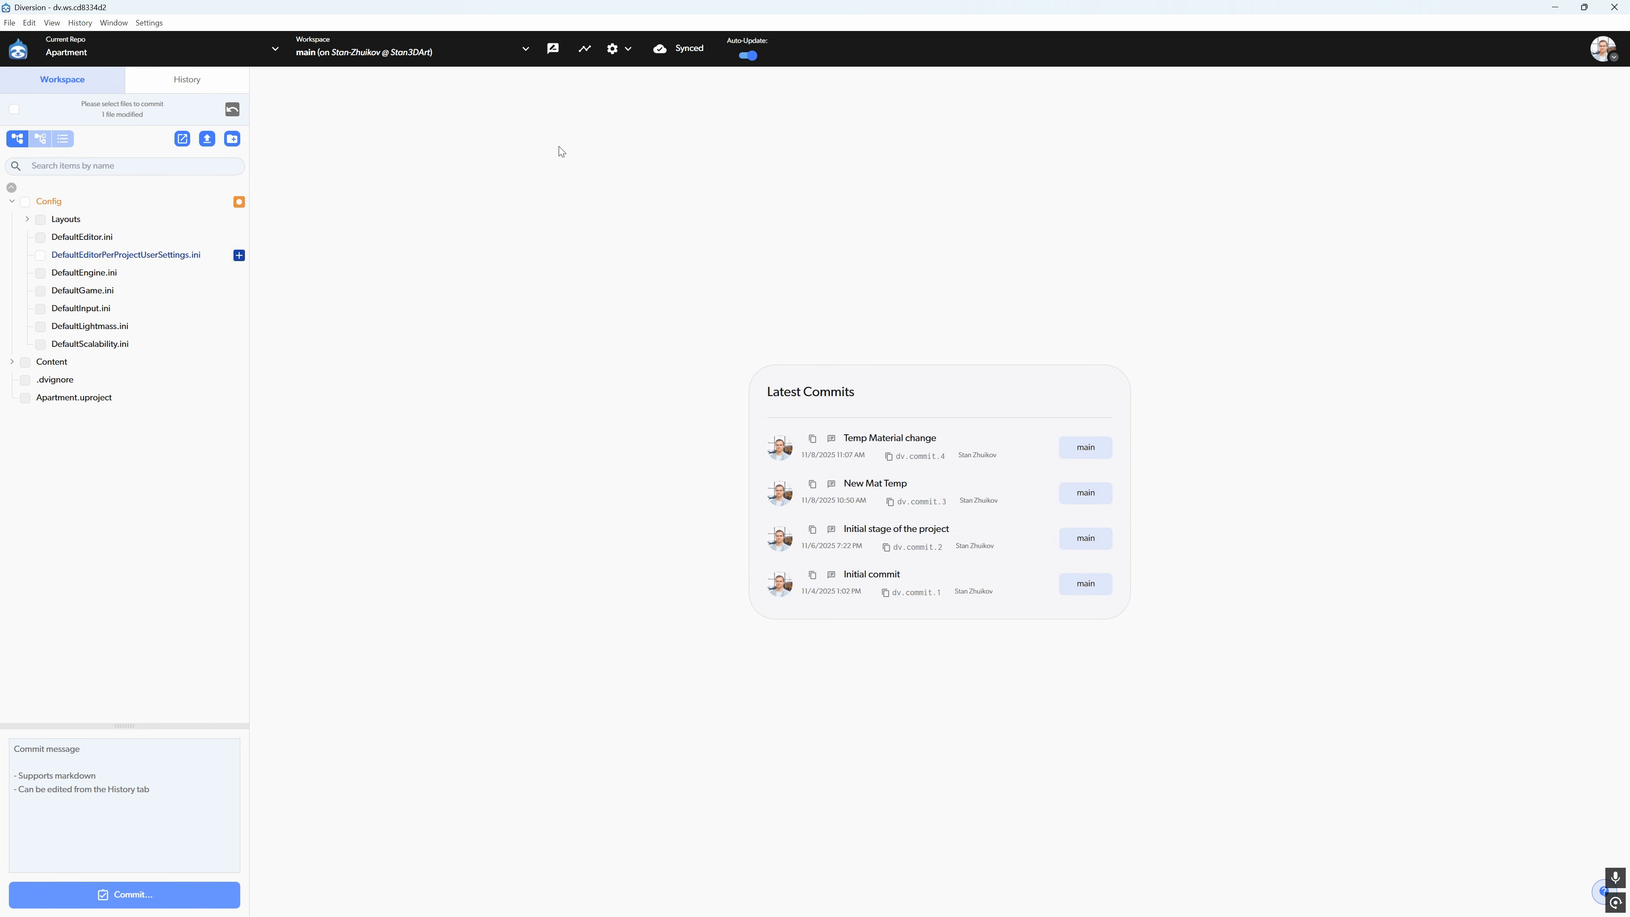
click(523, 50)
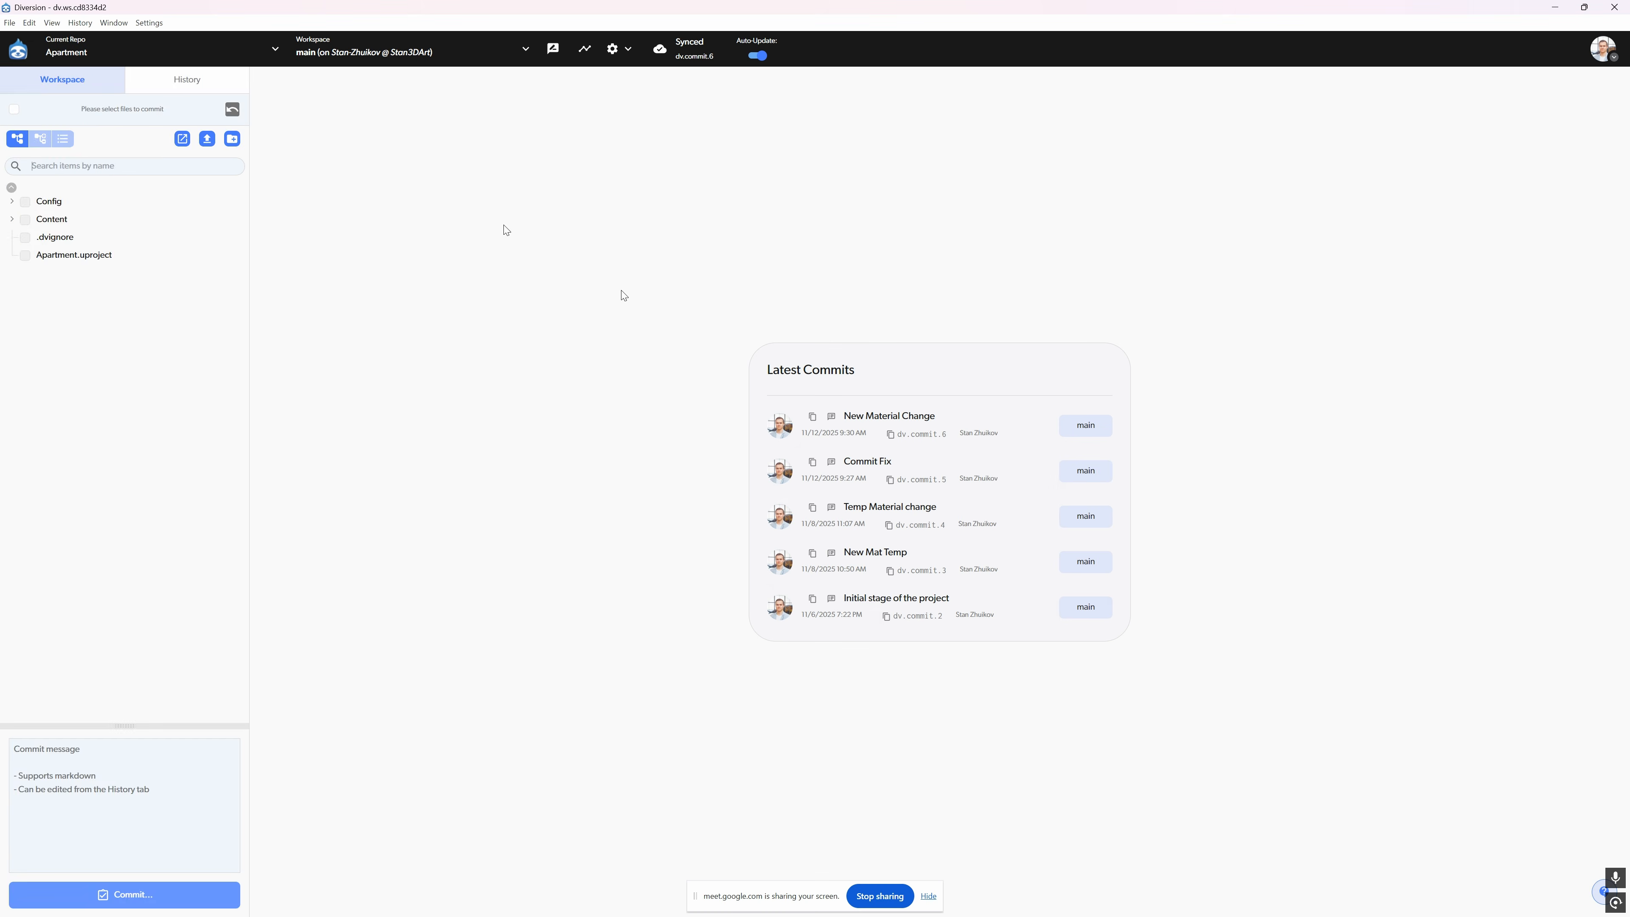
- Create a branch named New_Branch_Mat from the "Commit Fix" commit and switch the current workspace to it
click(182, 79)
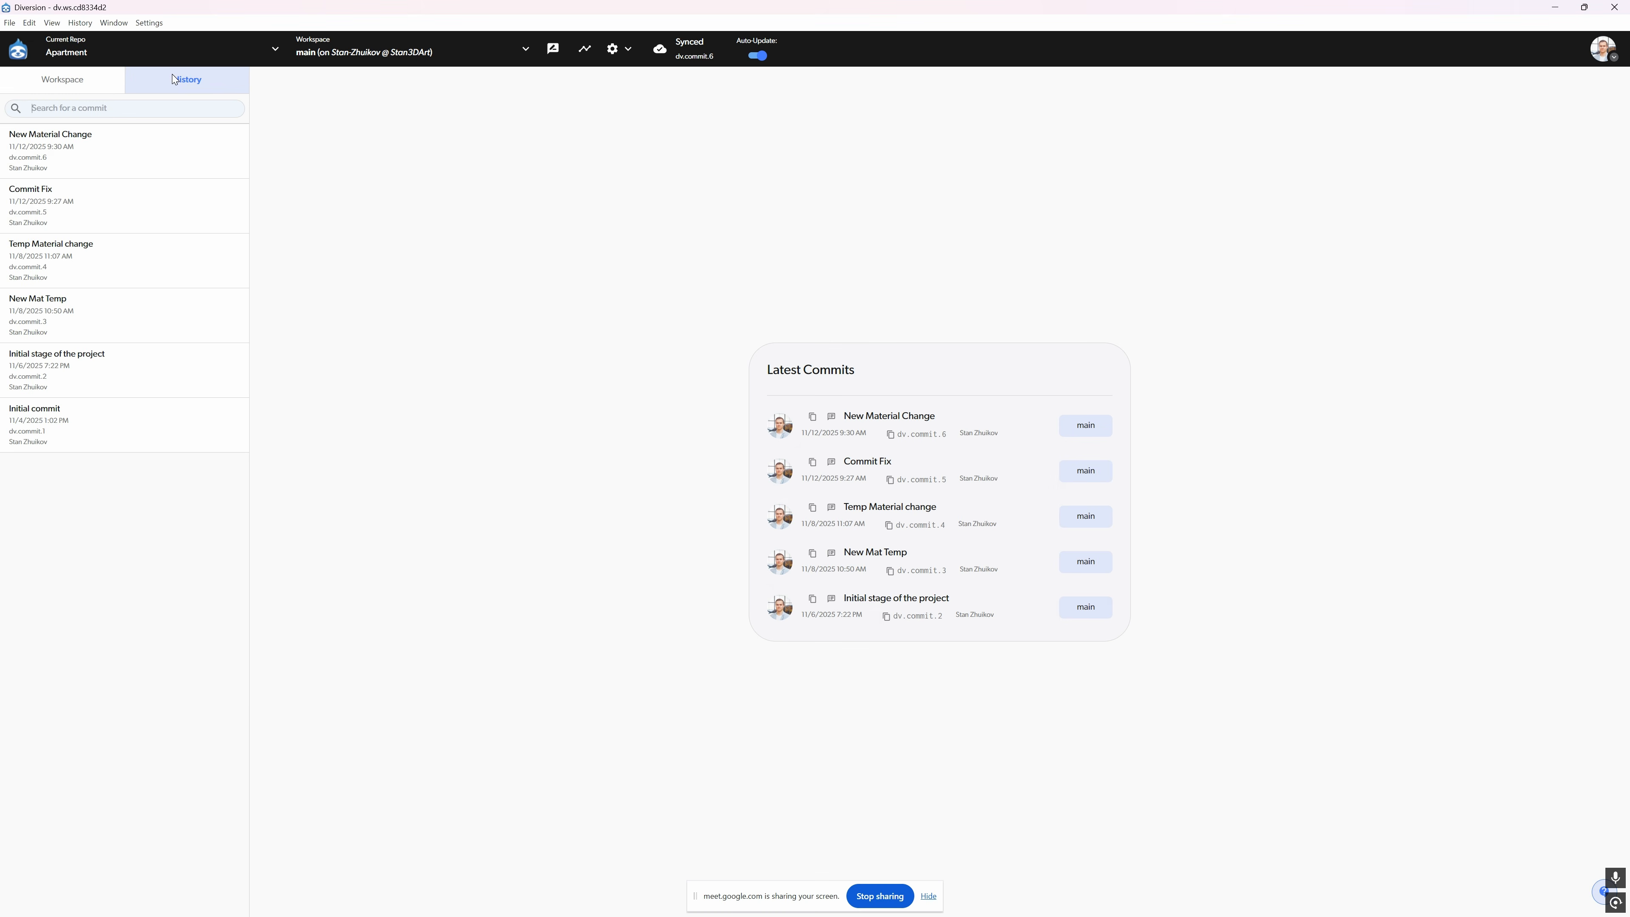
click(238, 205)
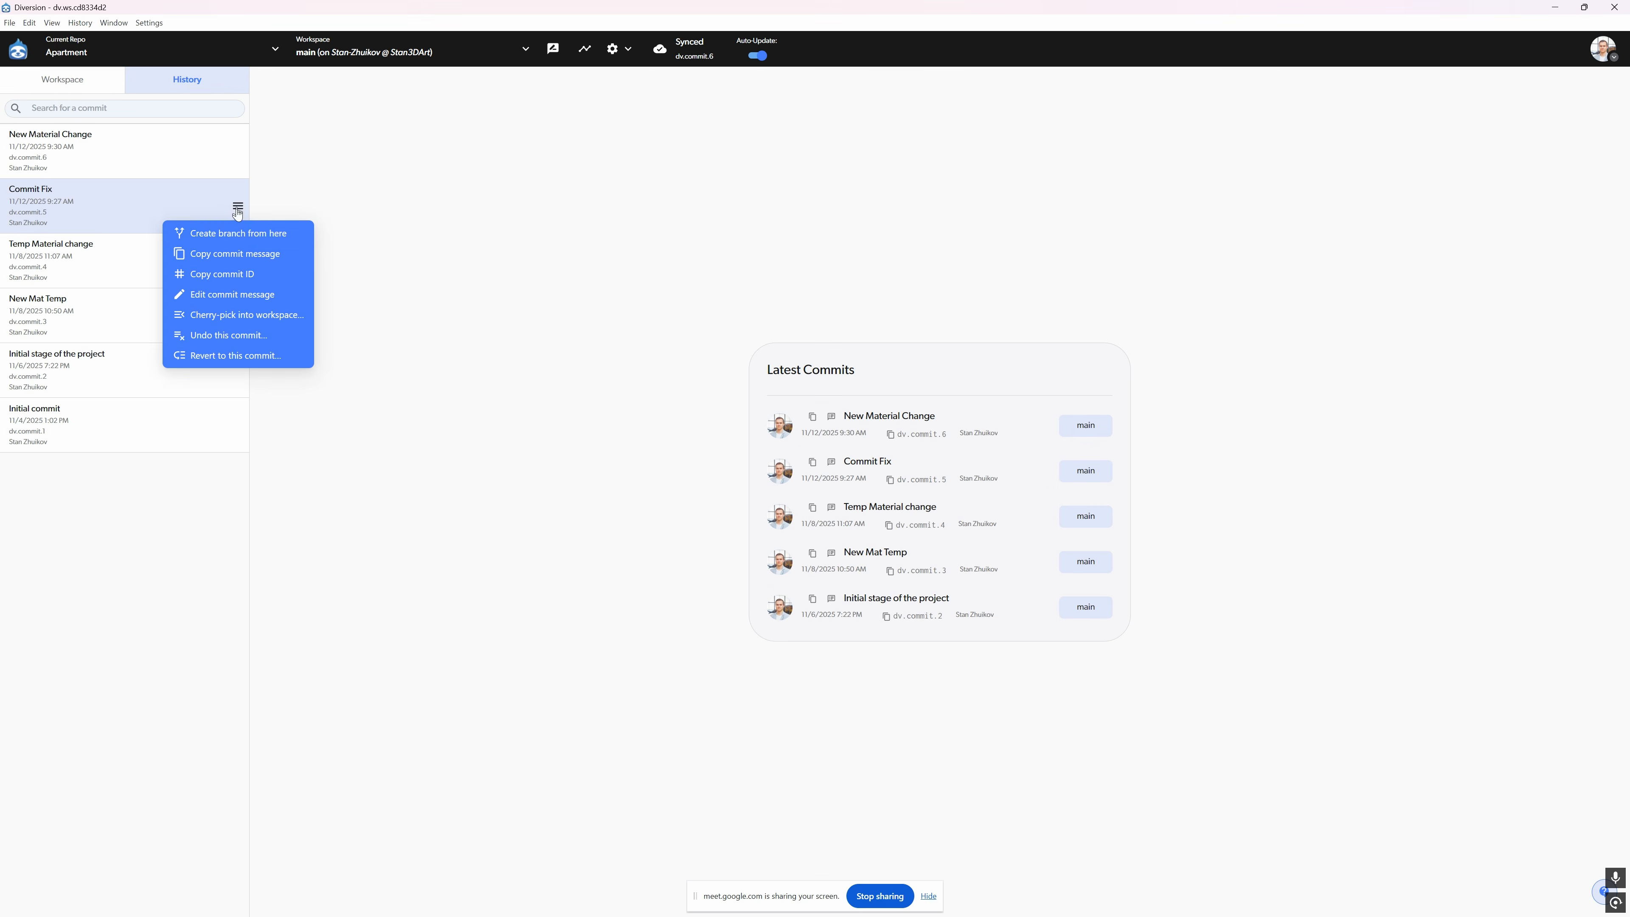
click(280, 235)
text(New_Branch_Mat)
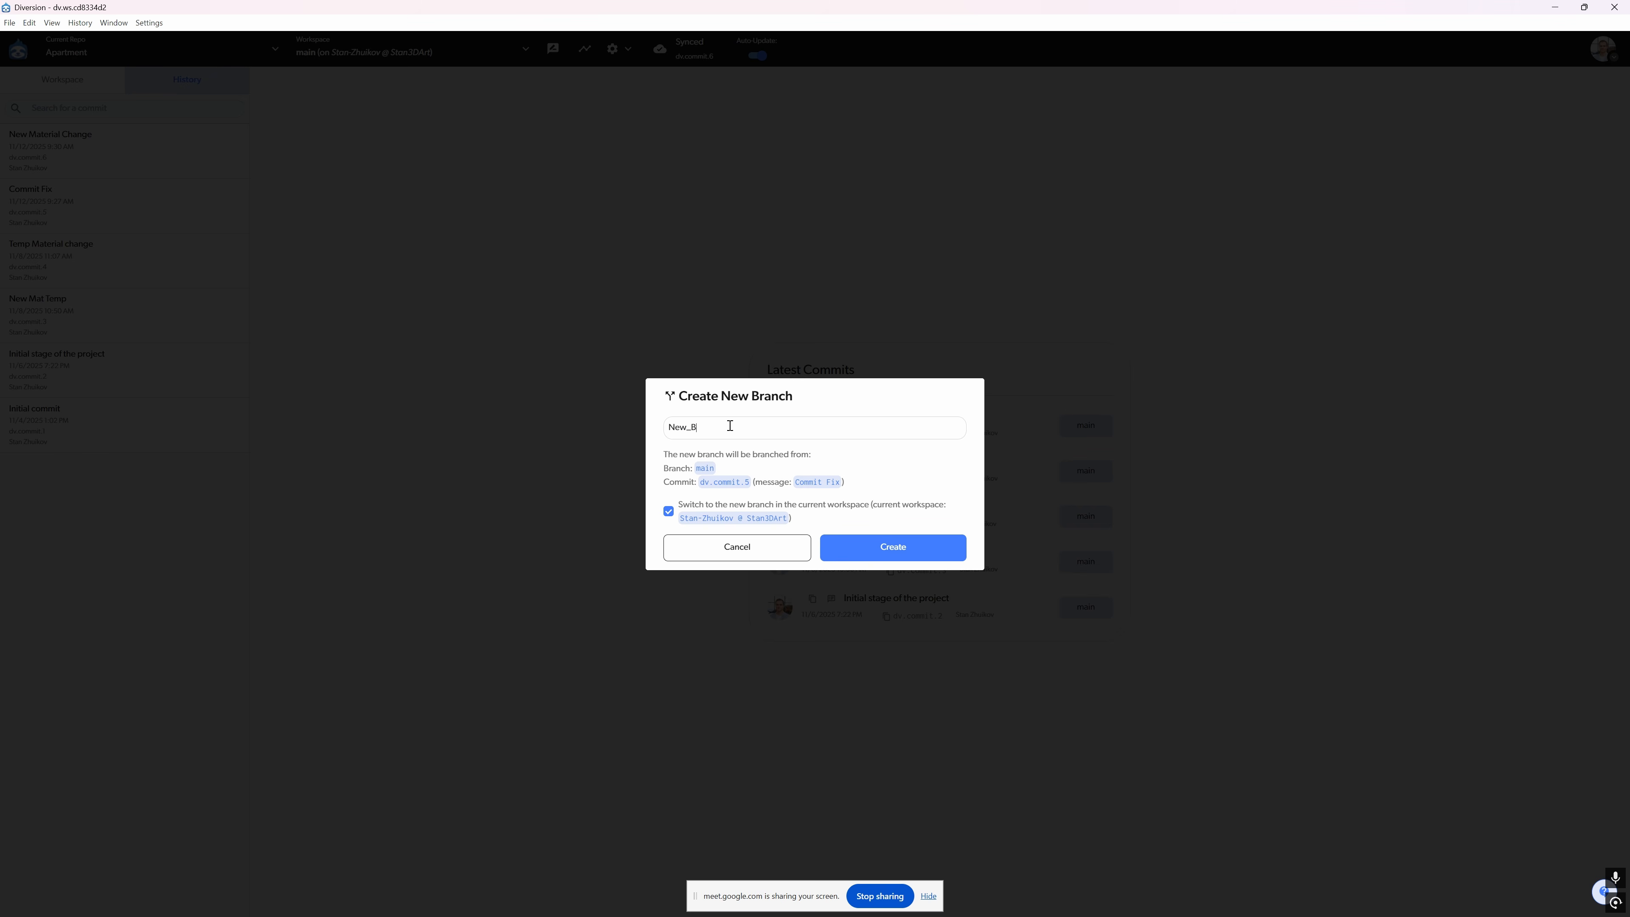
click(893, 547)
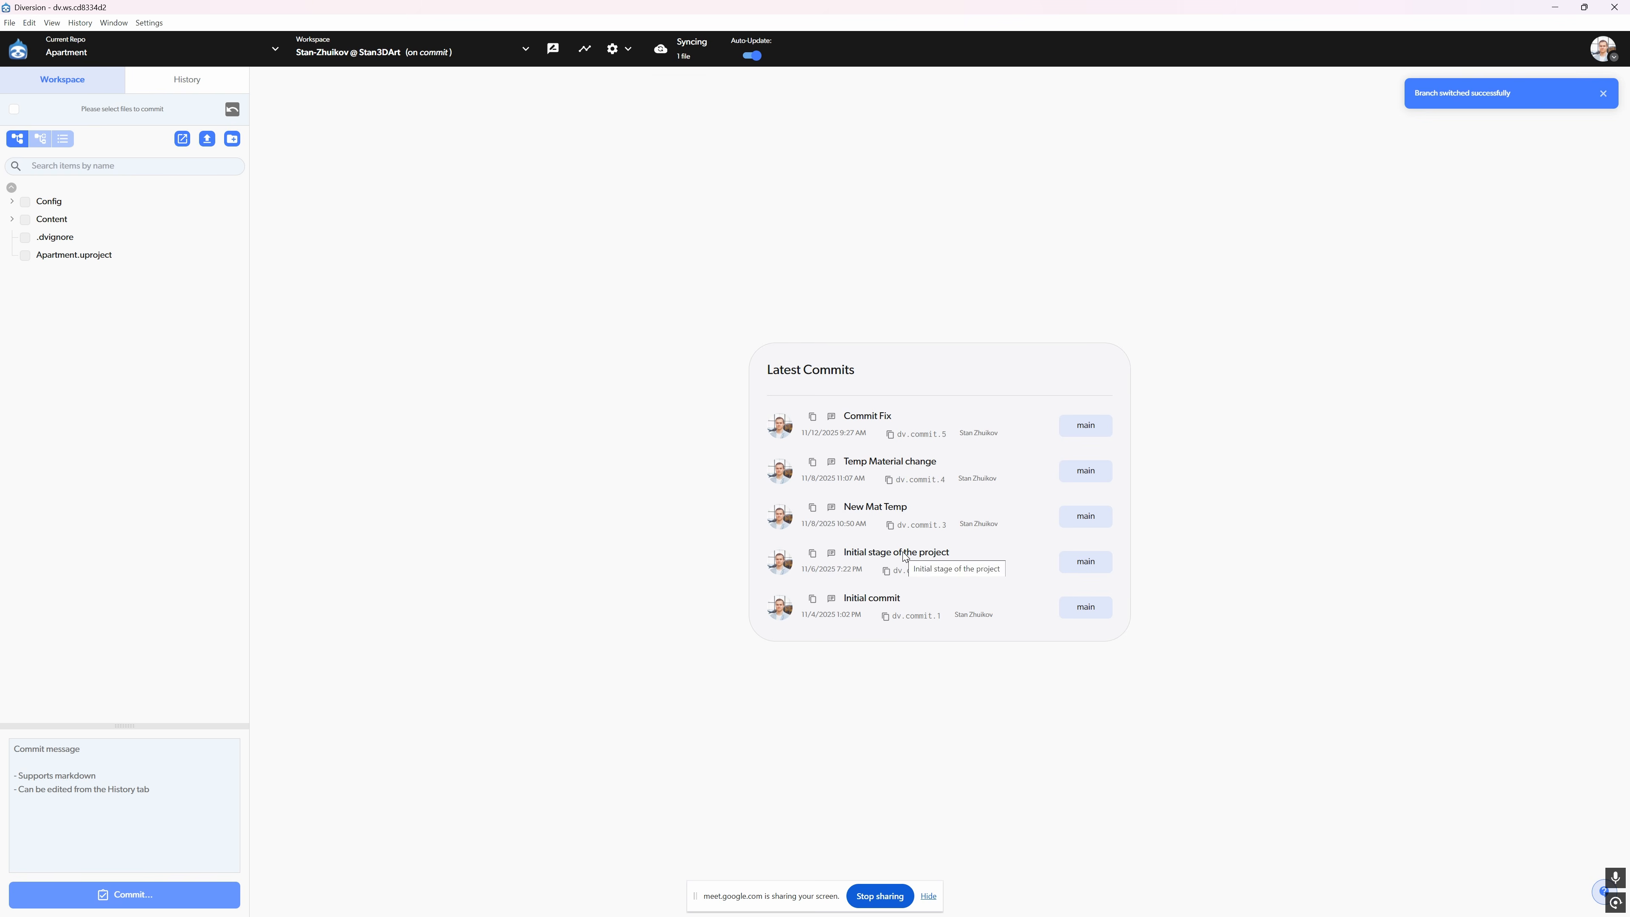
- Examine which other branches or workspaces have changes to M_NewMat.uasset in the Content/Apartment folder
click(27, 237)
click(42, 290)
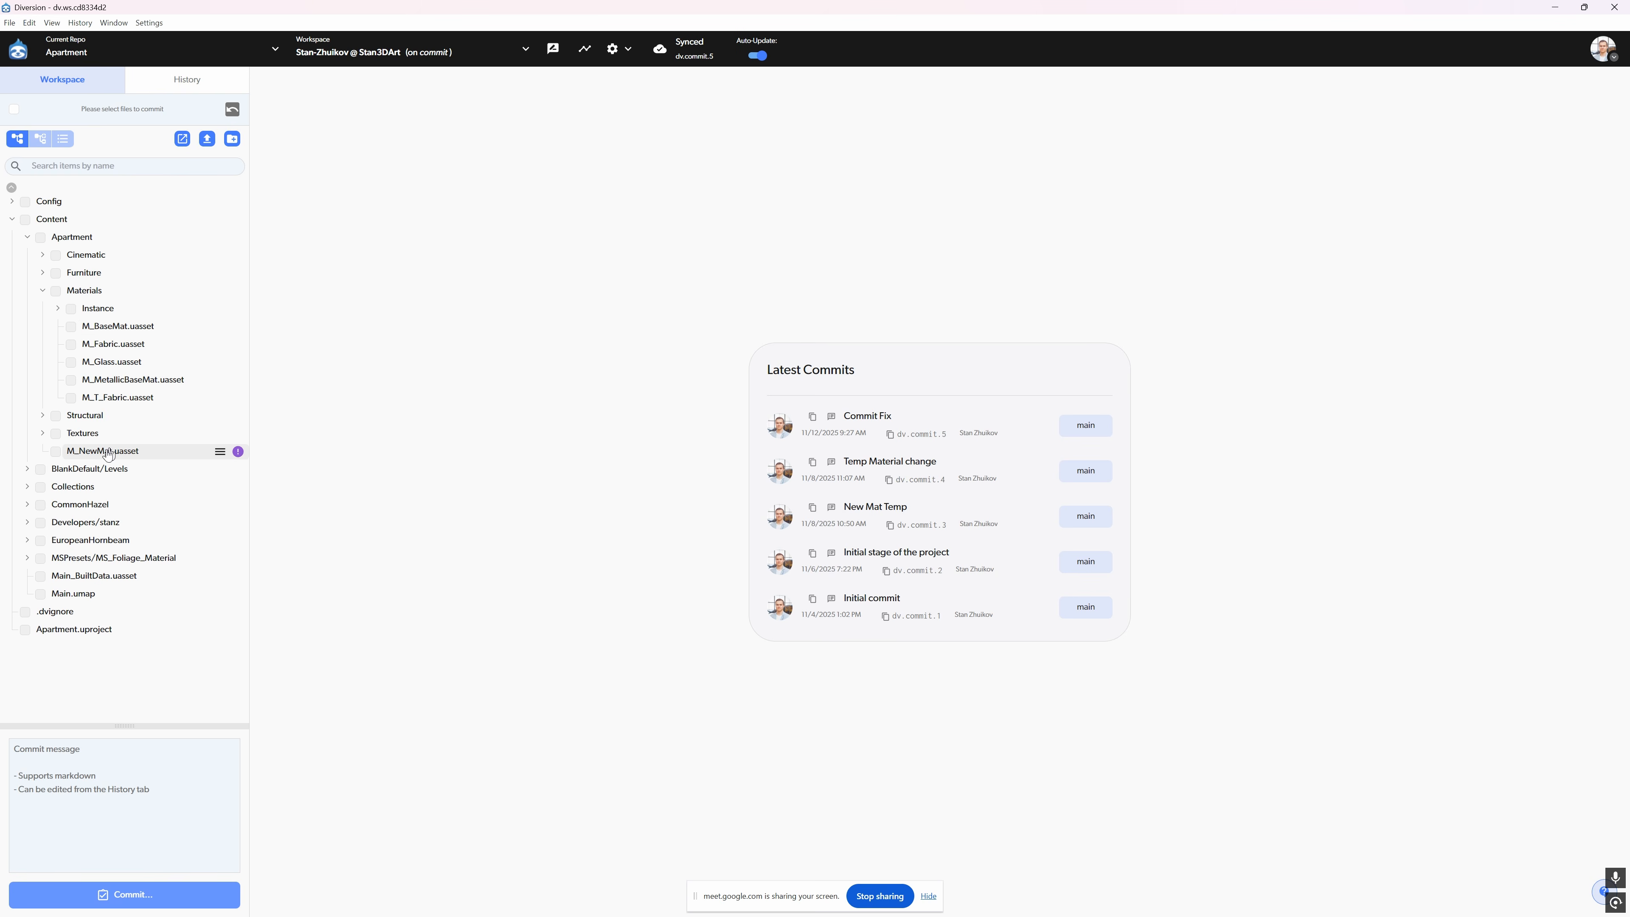
click(238, 452)
click(238, 451)
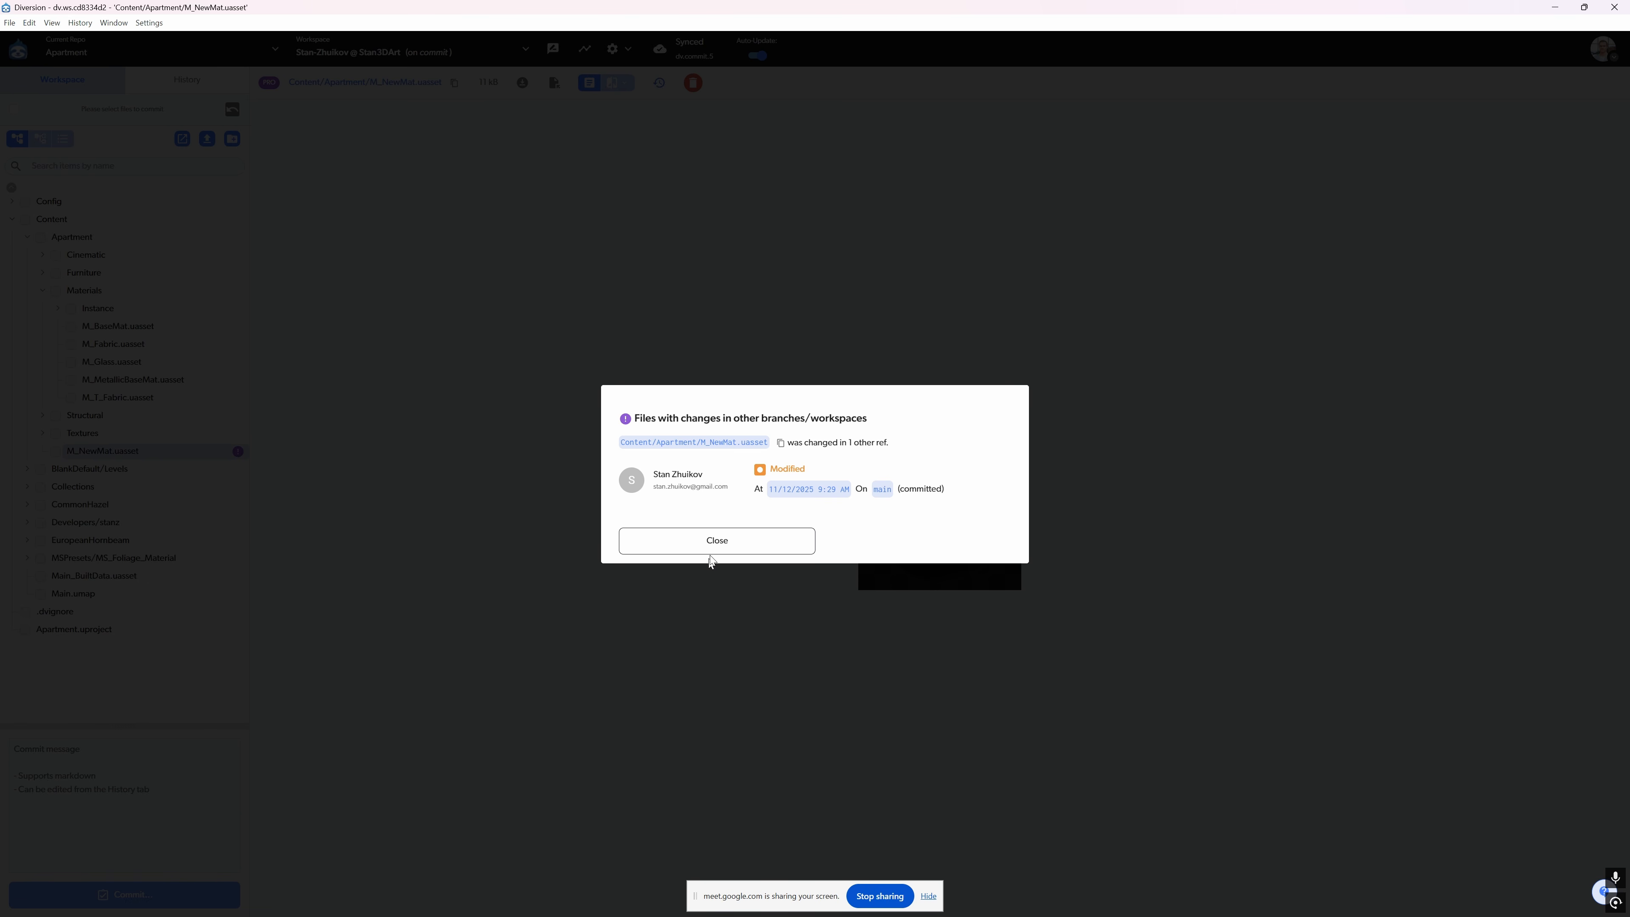
click(713, 541)
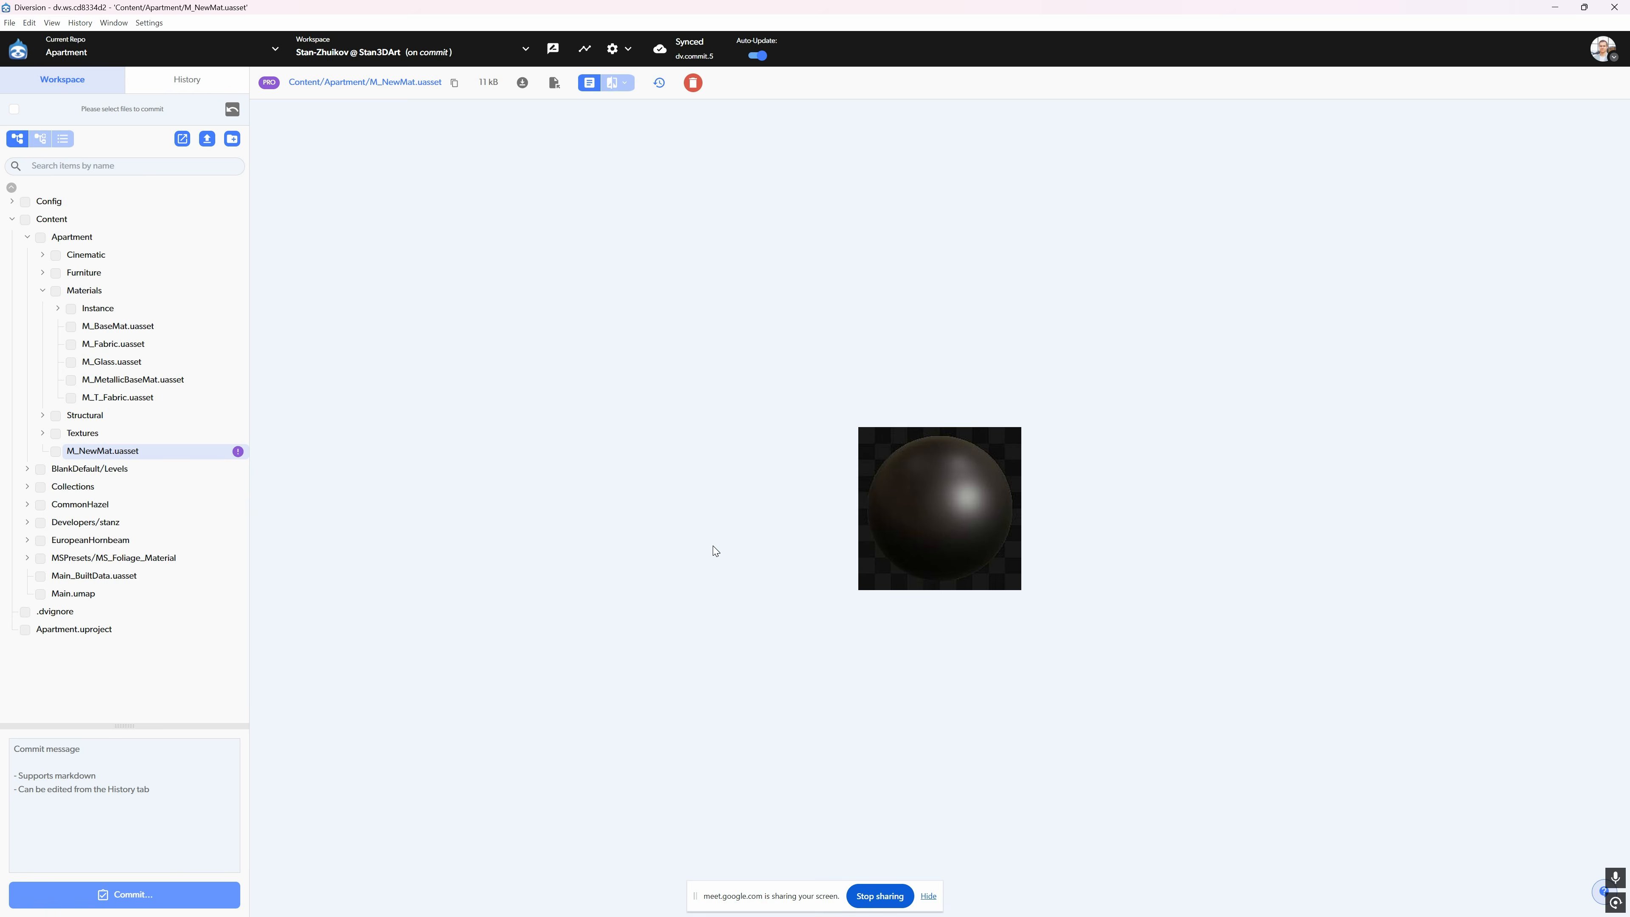
- Switch to the Unreal Editor and try to open the M_NewMat material for editing
key(alt+Tab)
double_click(631, 649)
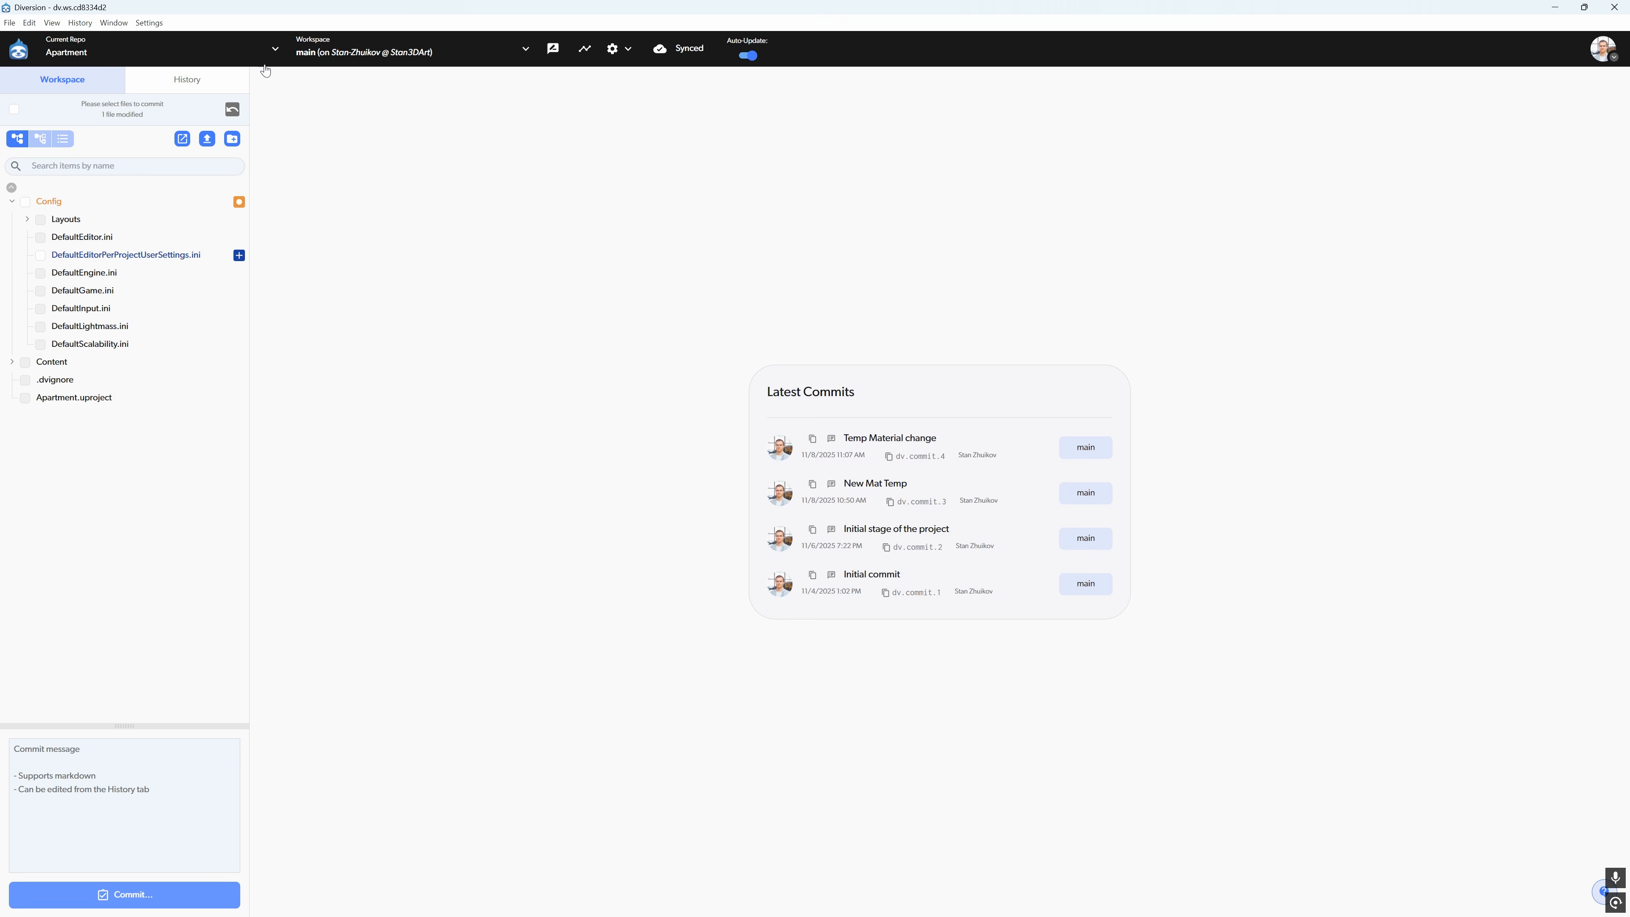
- In Diversion Desktop's history, review the files of the "Temp Material change", "New Mat Temp" and "Initial stage of the project" commits, comparing the M_NewMat.uasset previews
click(192, 79)
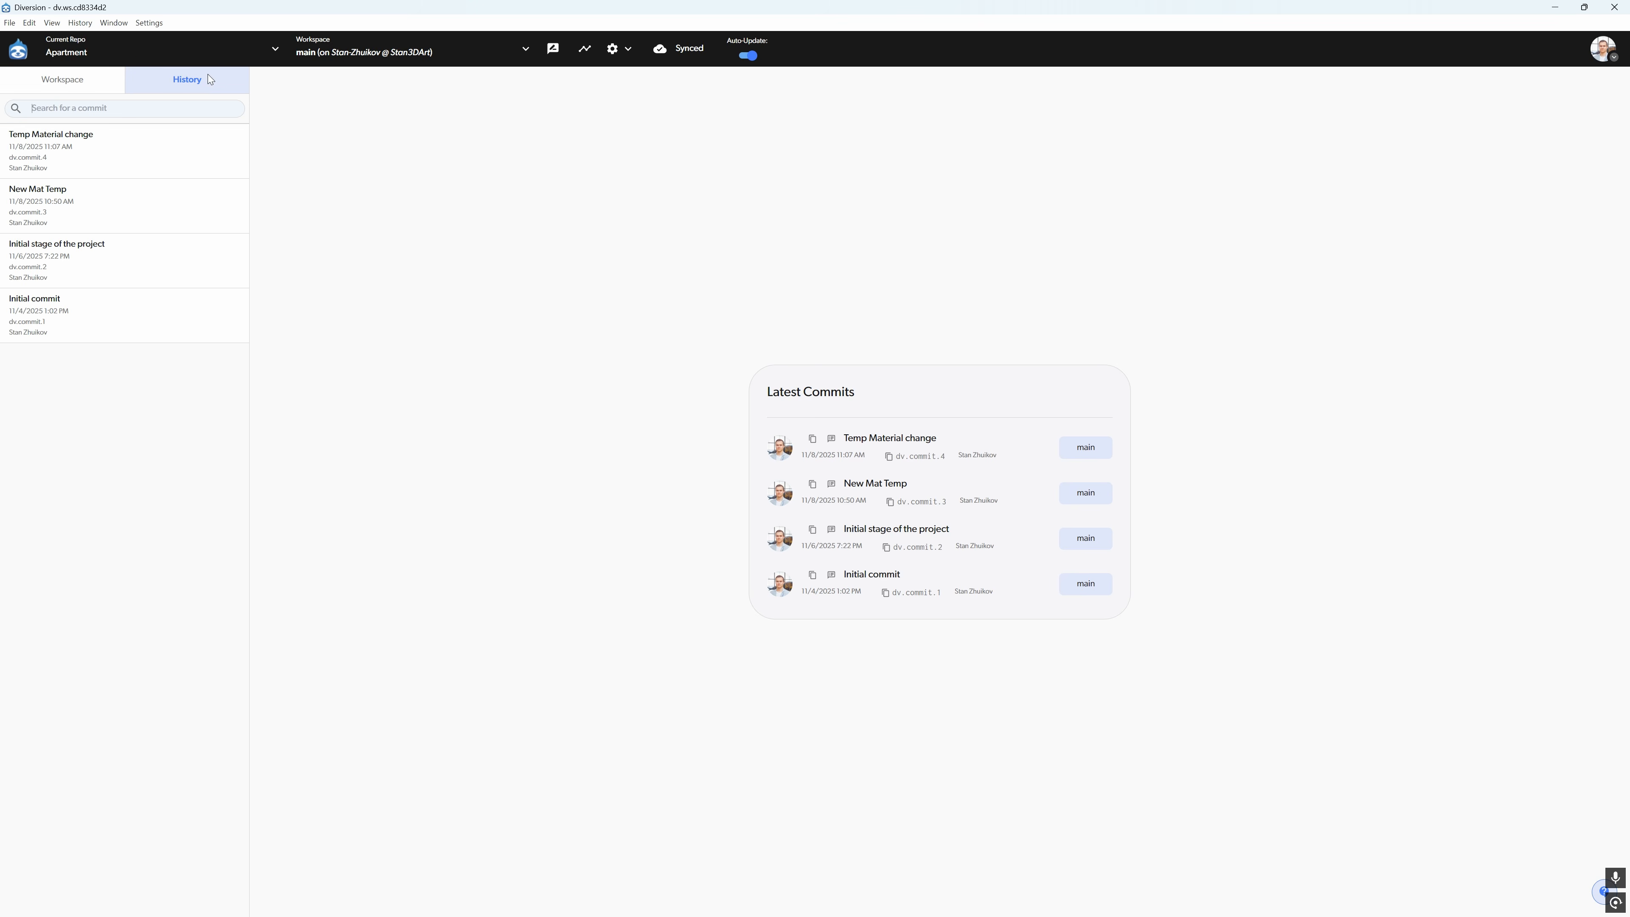
click(42, 145)
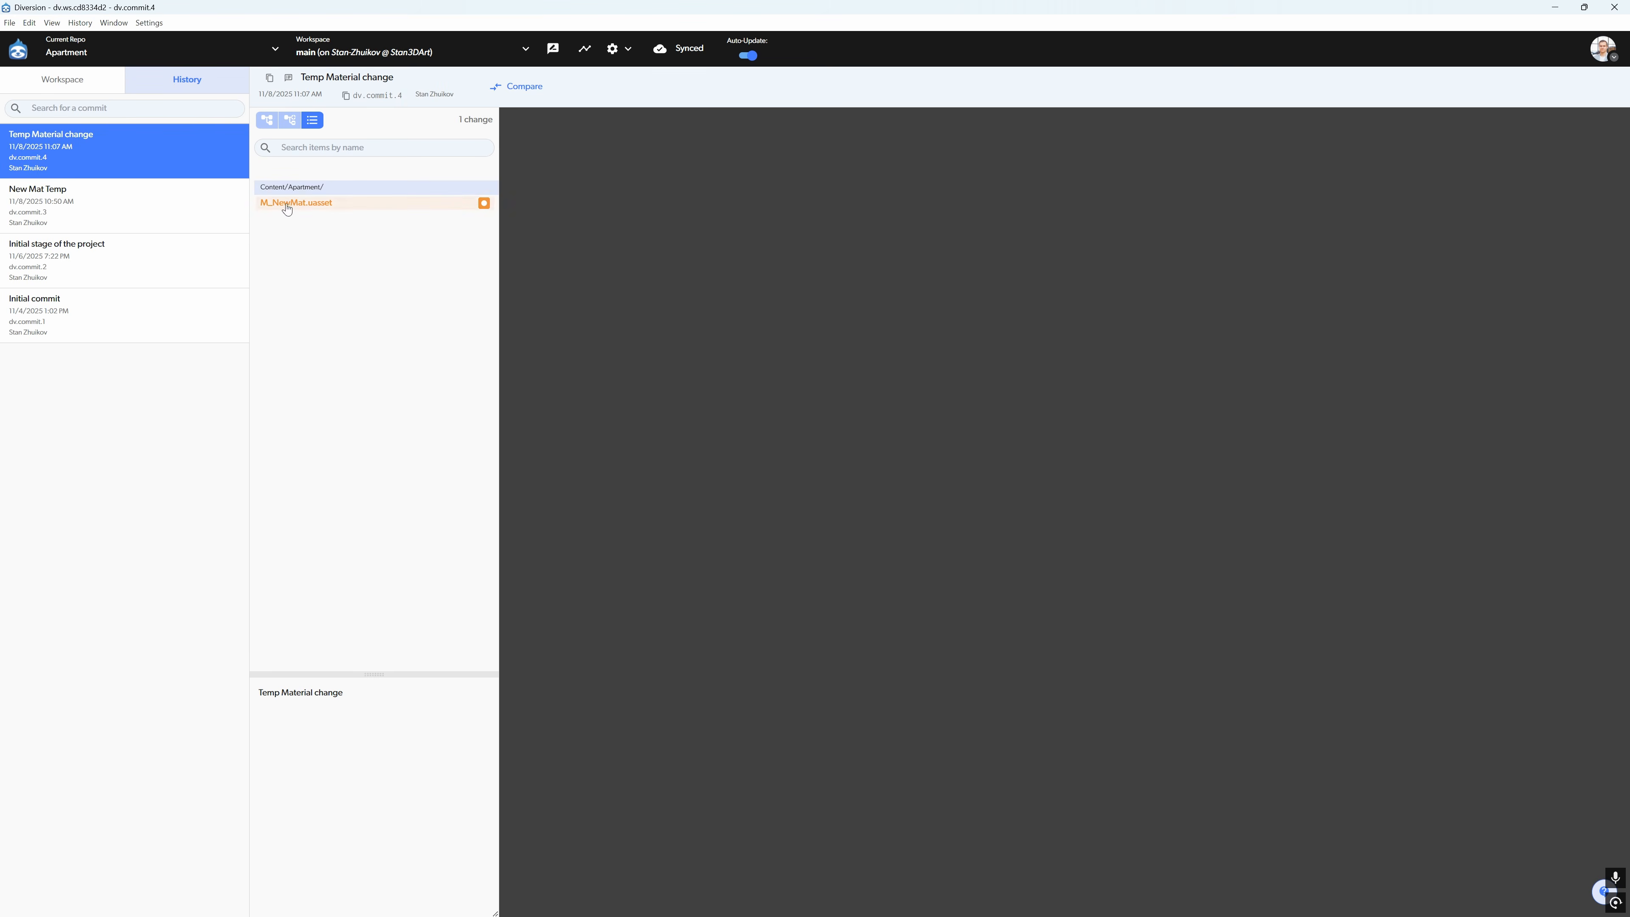
click(404, 207)
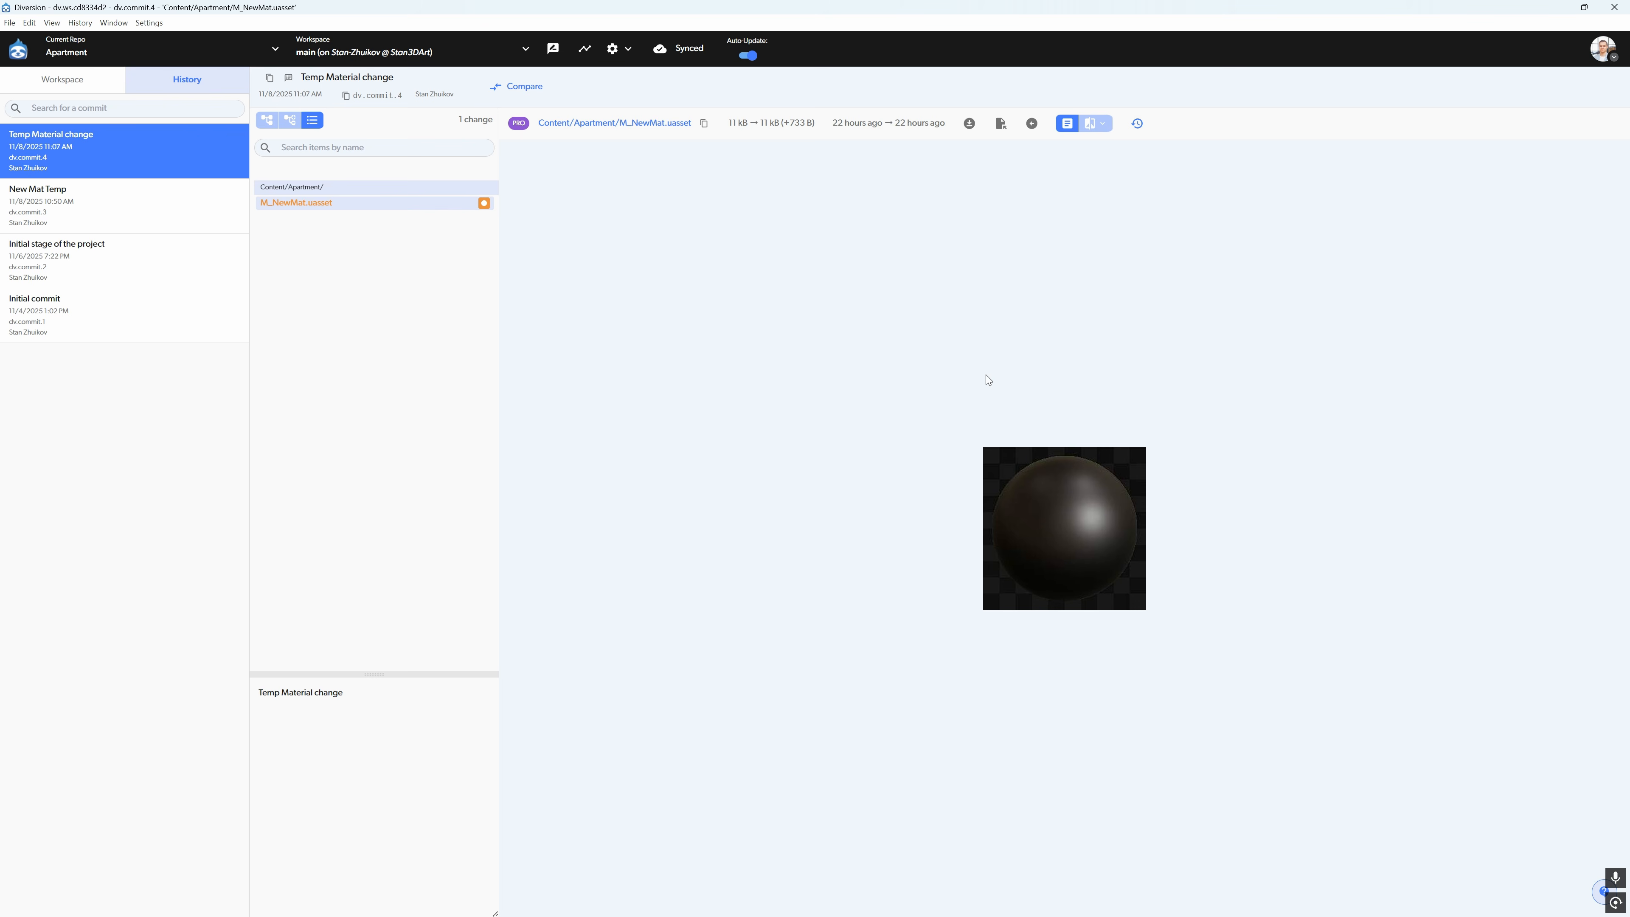
click(68, 197)
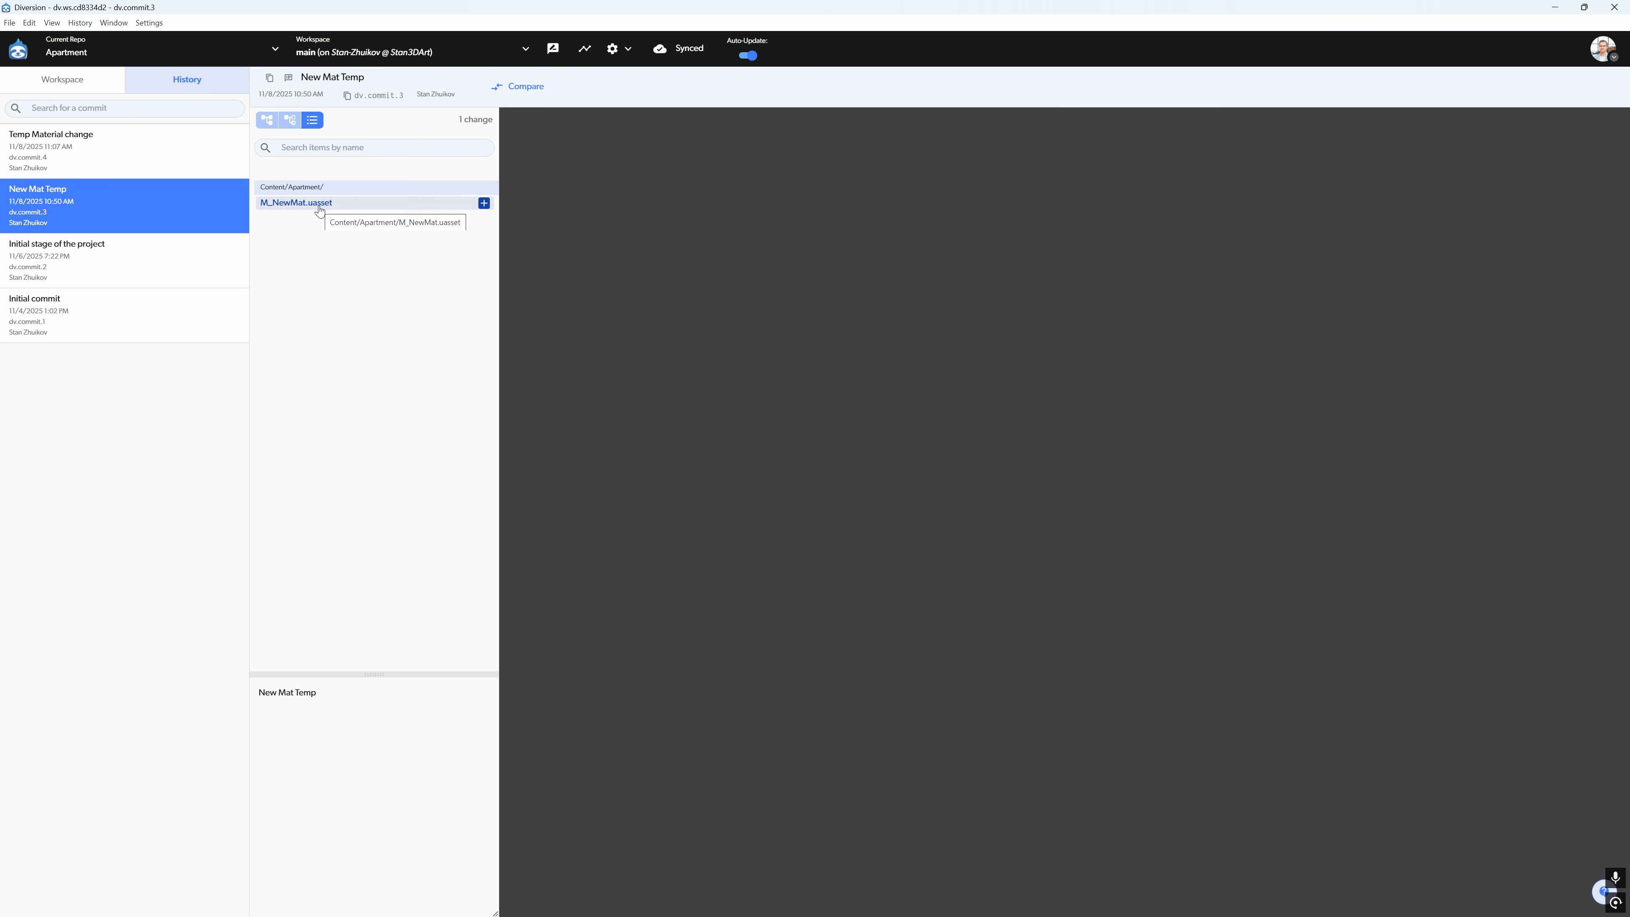
click(319, 207)
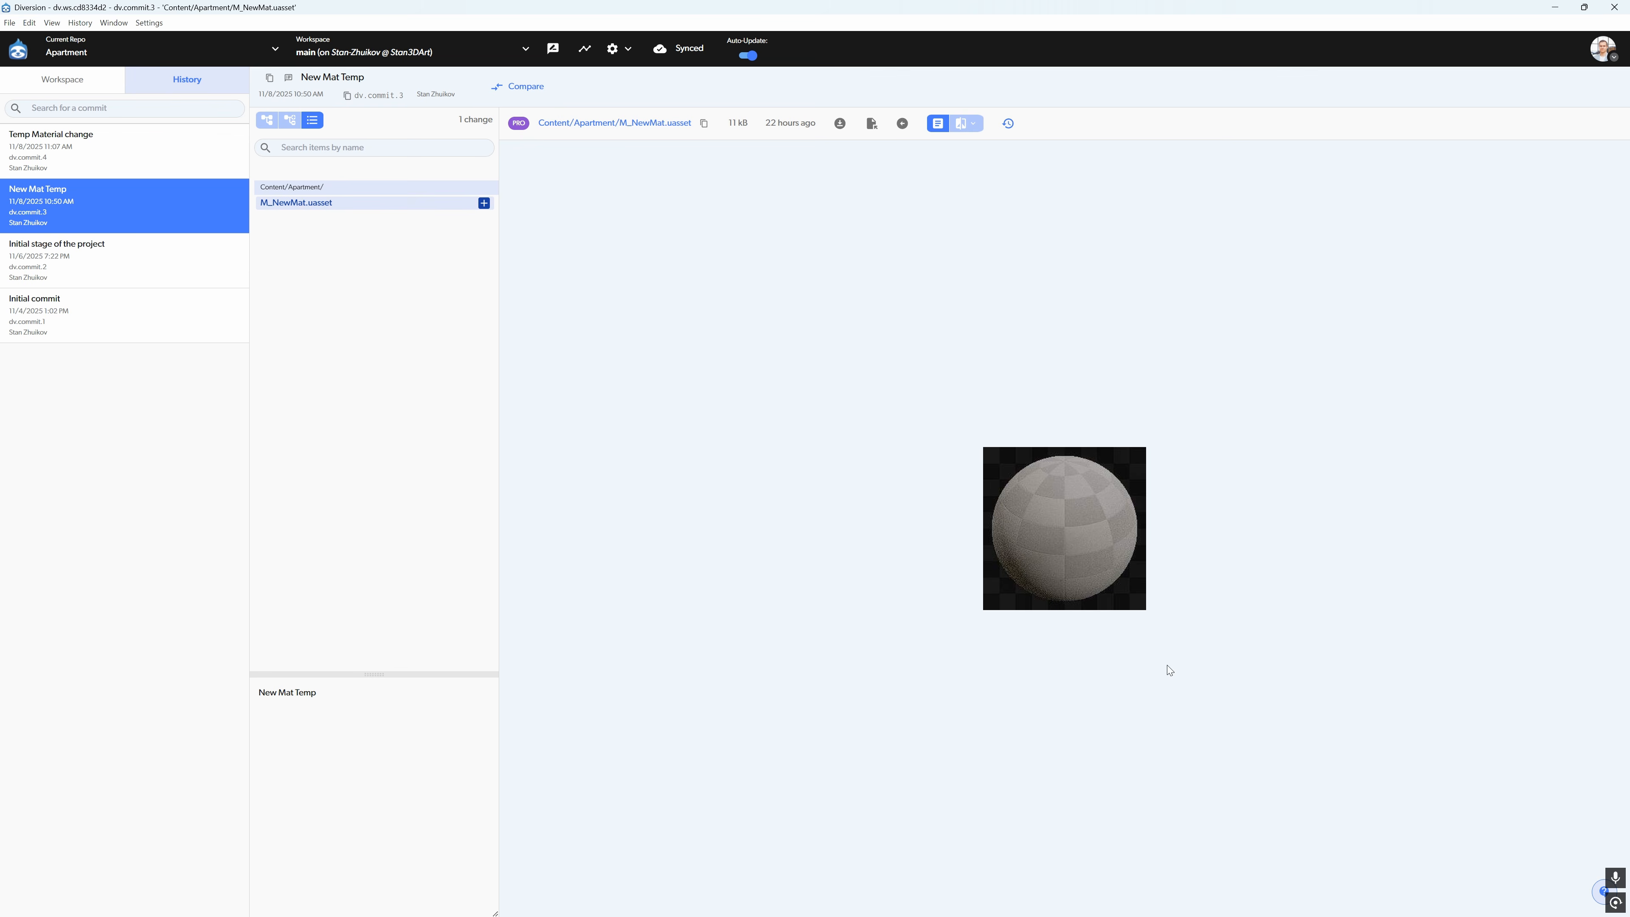
click(181, 285)
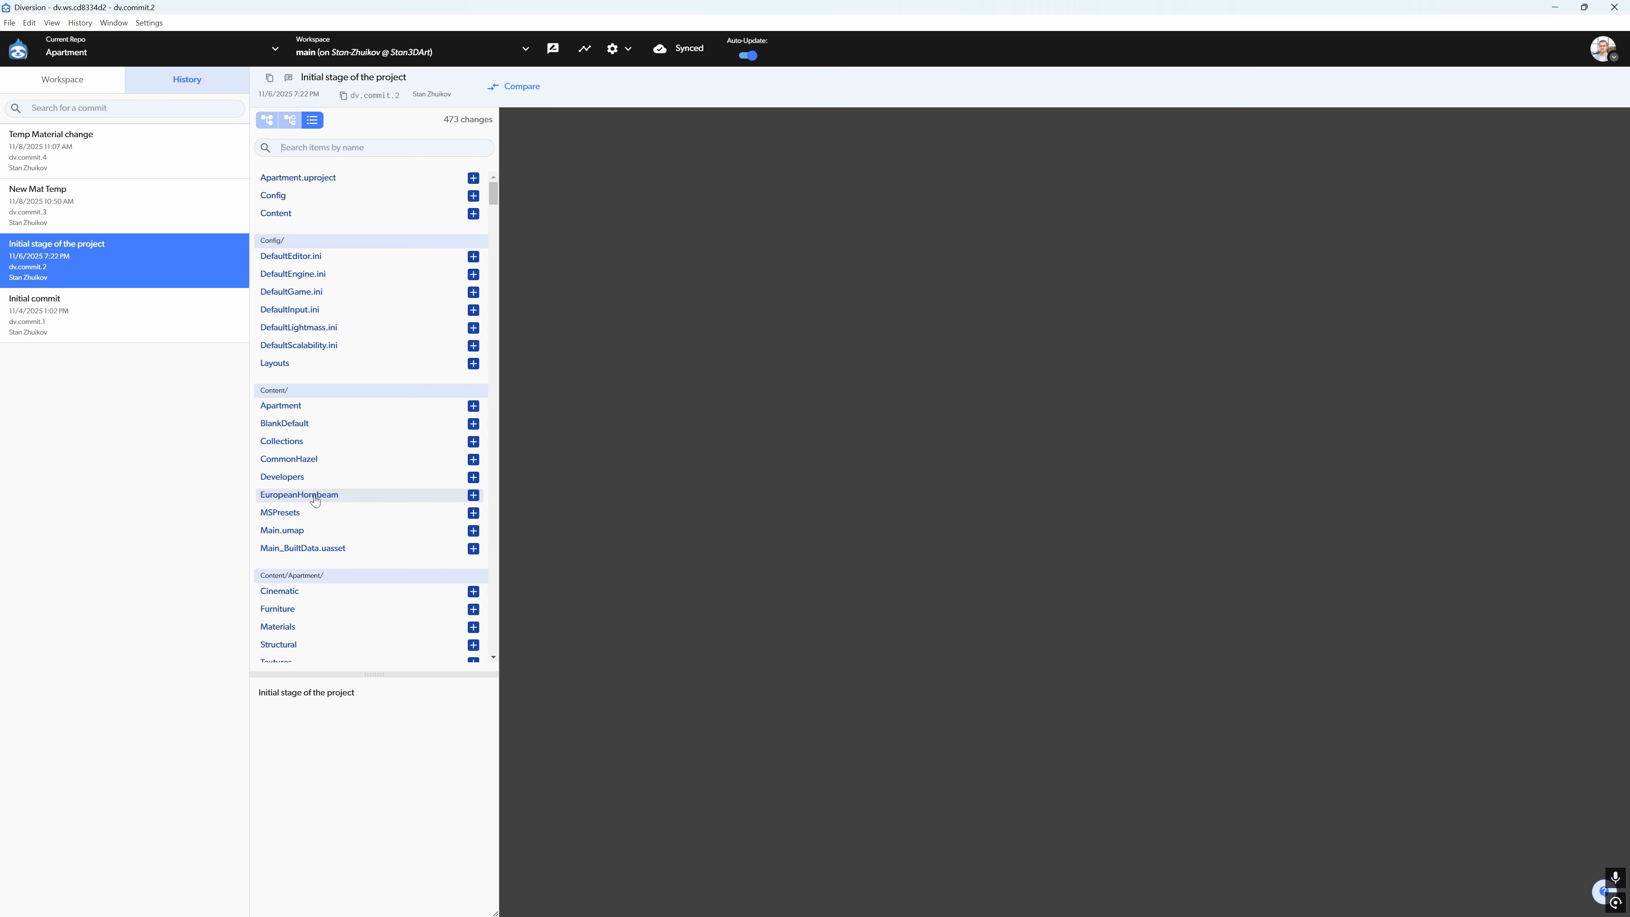
click(103, 205)
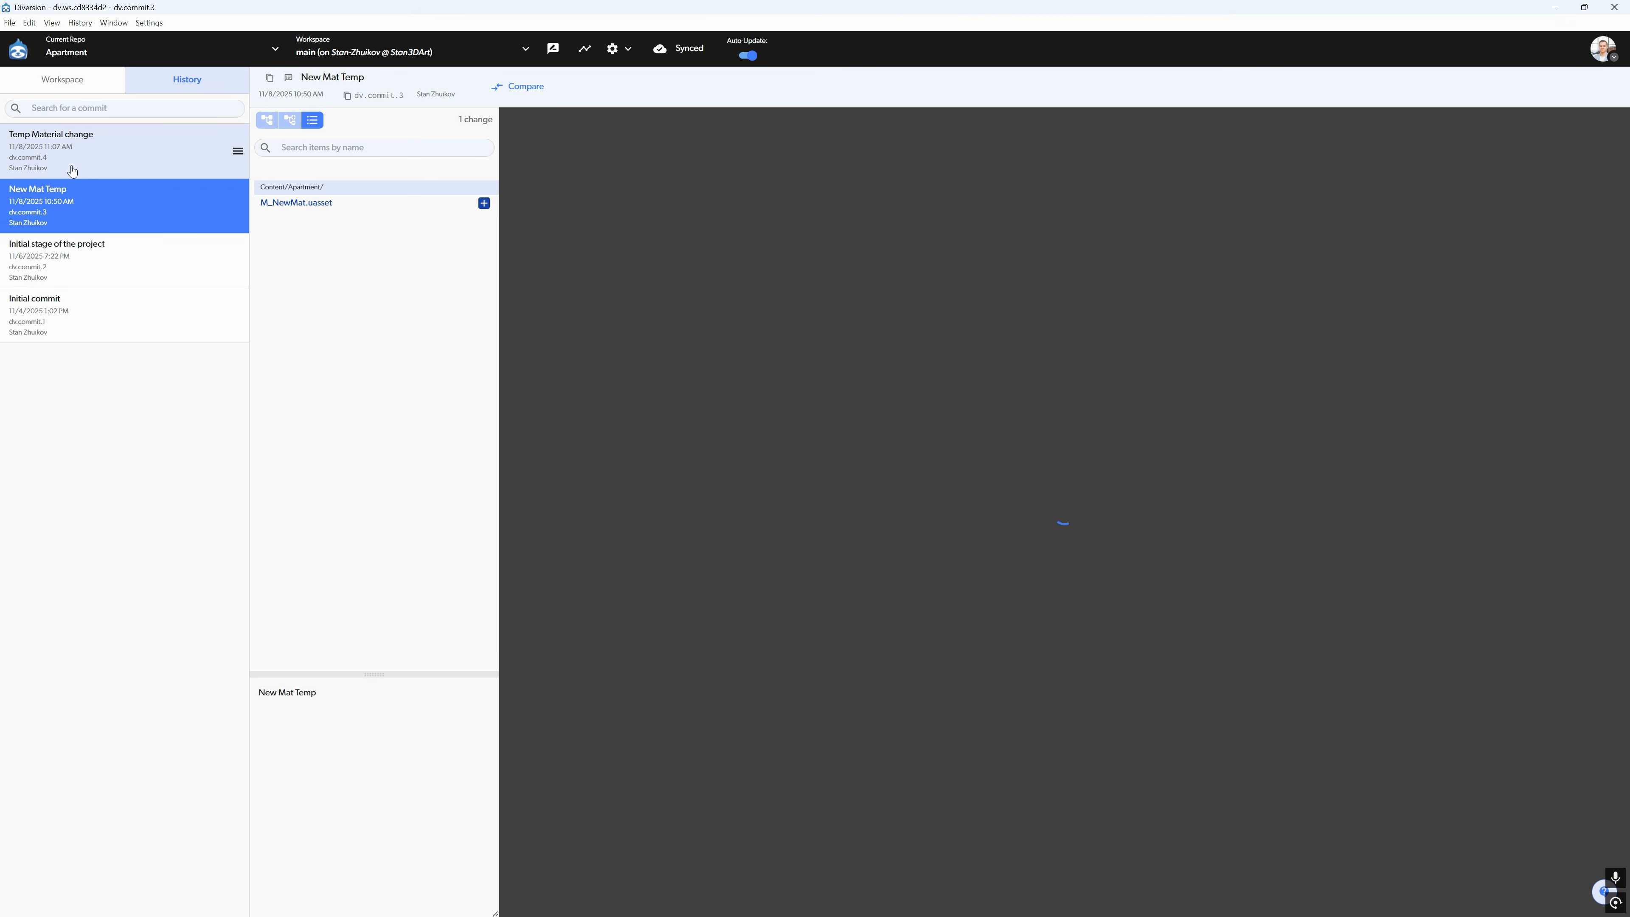
click(72, 171)
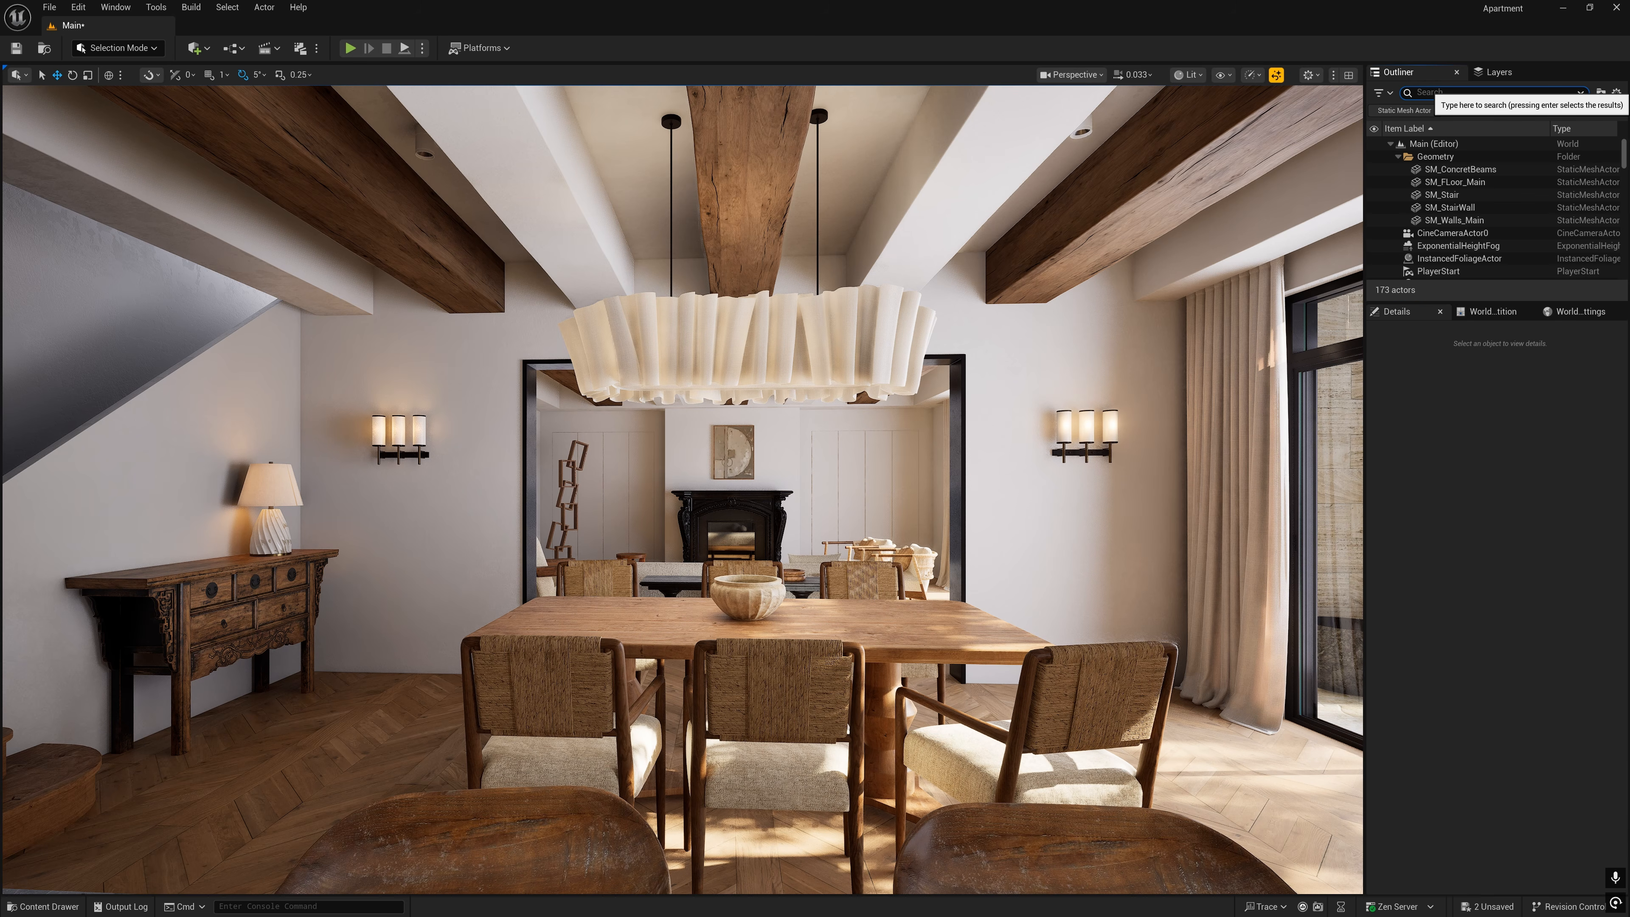
- Search the level for "post", select the PostProcessVolume and review its Lumen global illumination, reflection and motion blur settings
text(po)
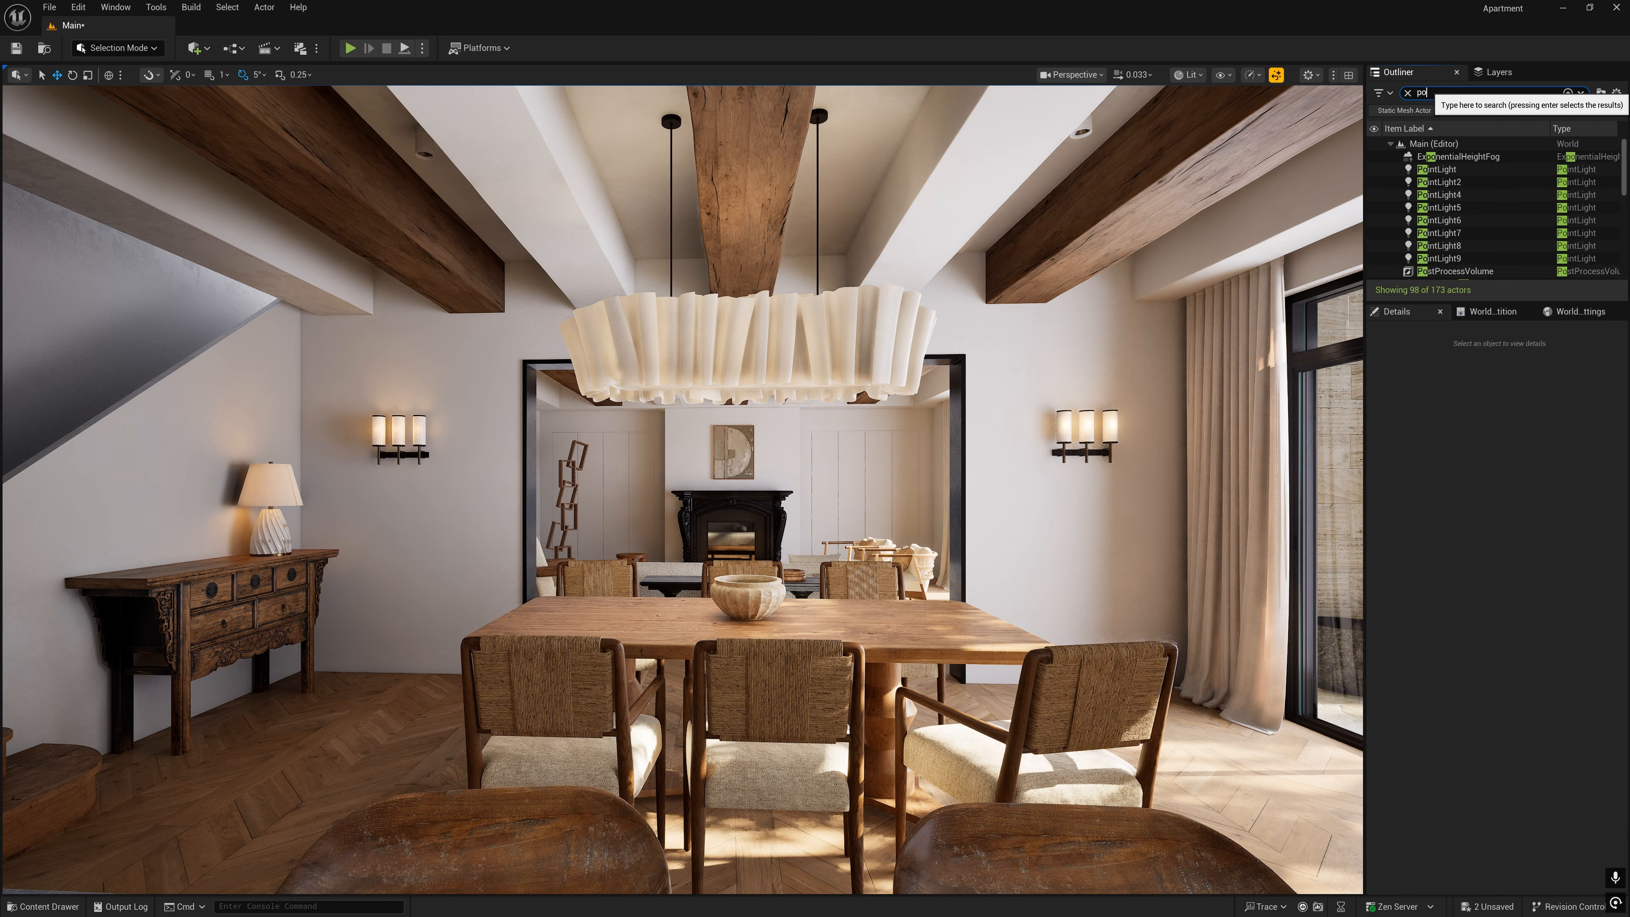
text(st)
click(1439, 158)
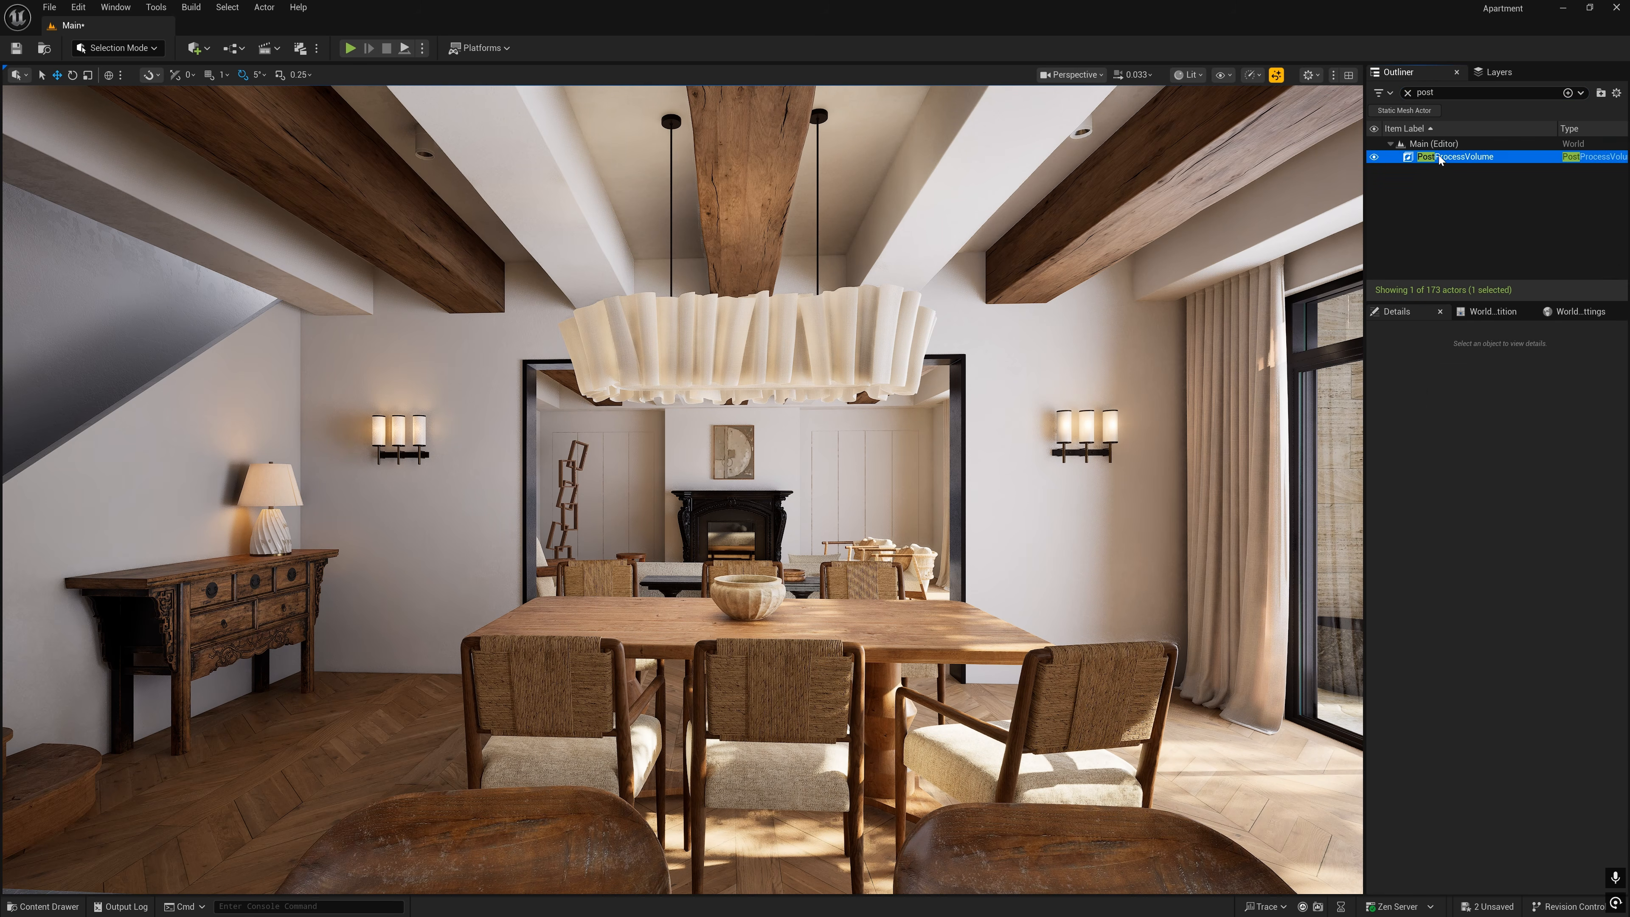
drag(1621, 555, 1616, 748)
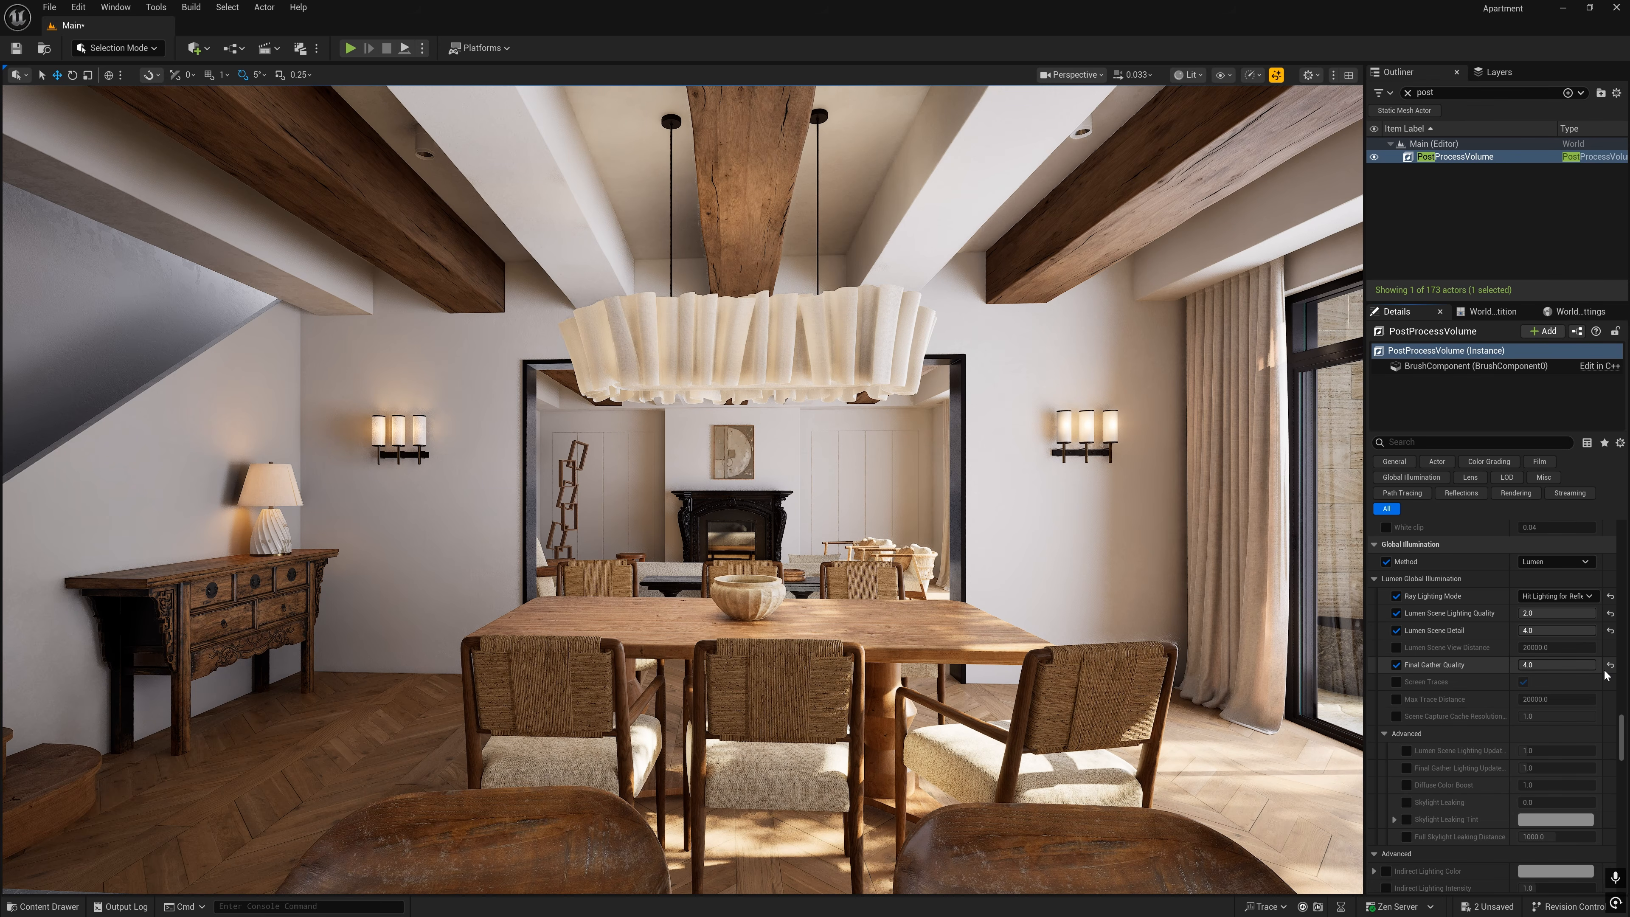
scroll(1606, 674, down, 5)
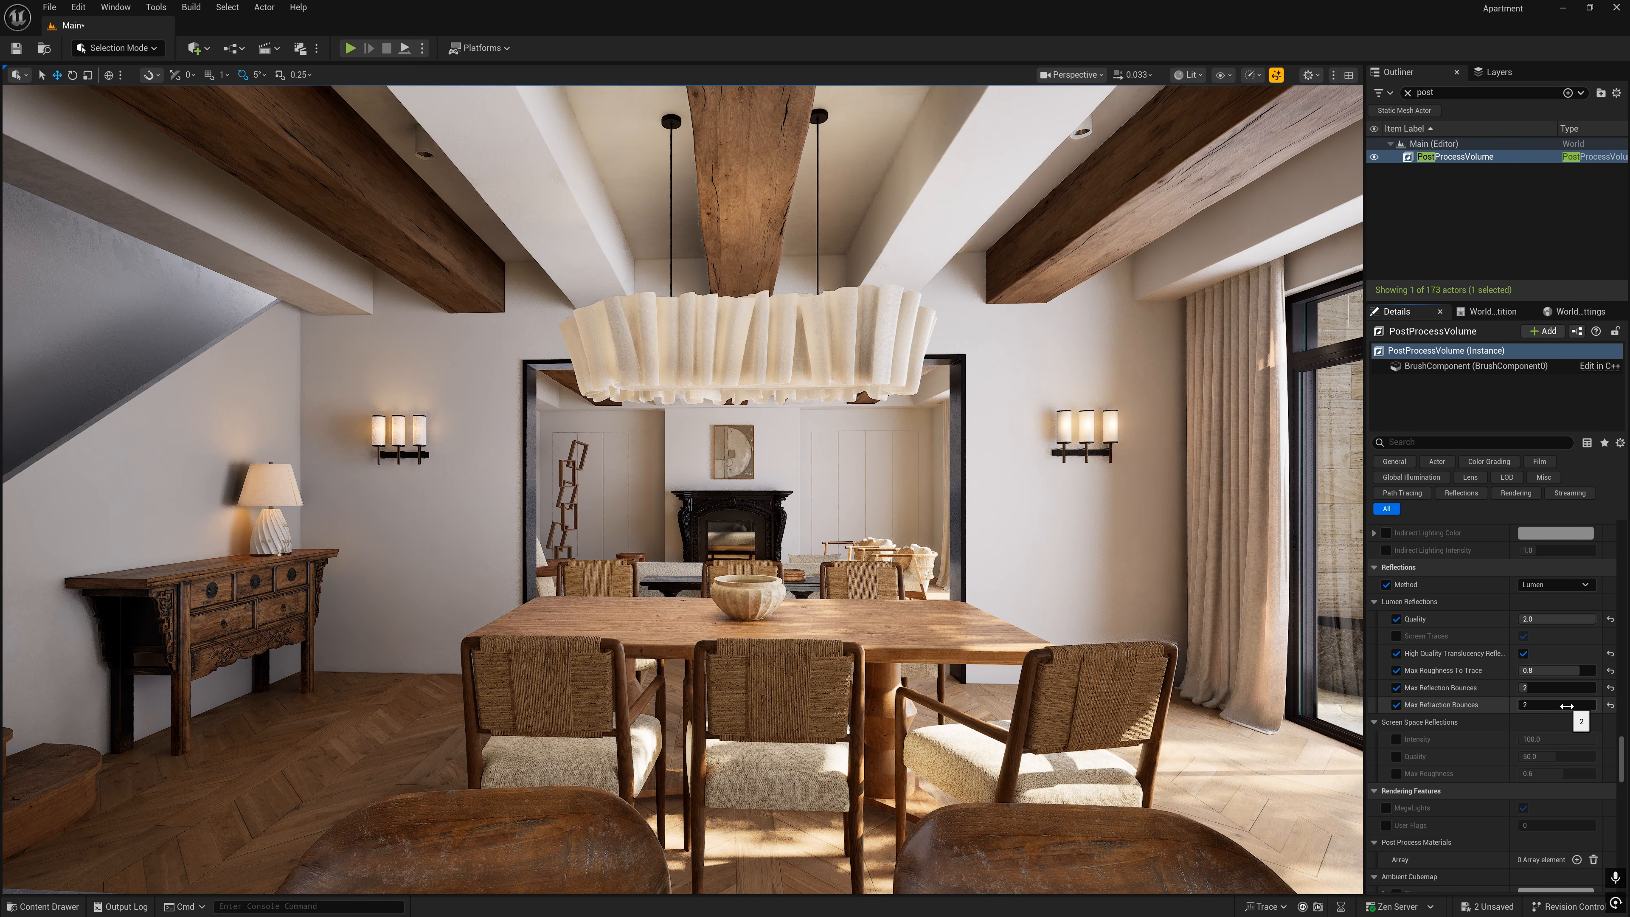
scroll(1476, 661, down, 15)
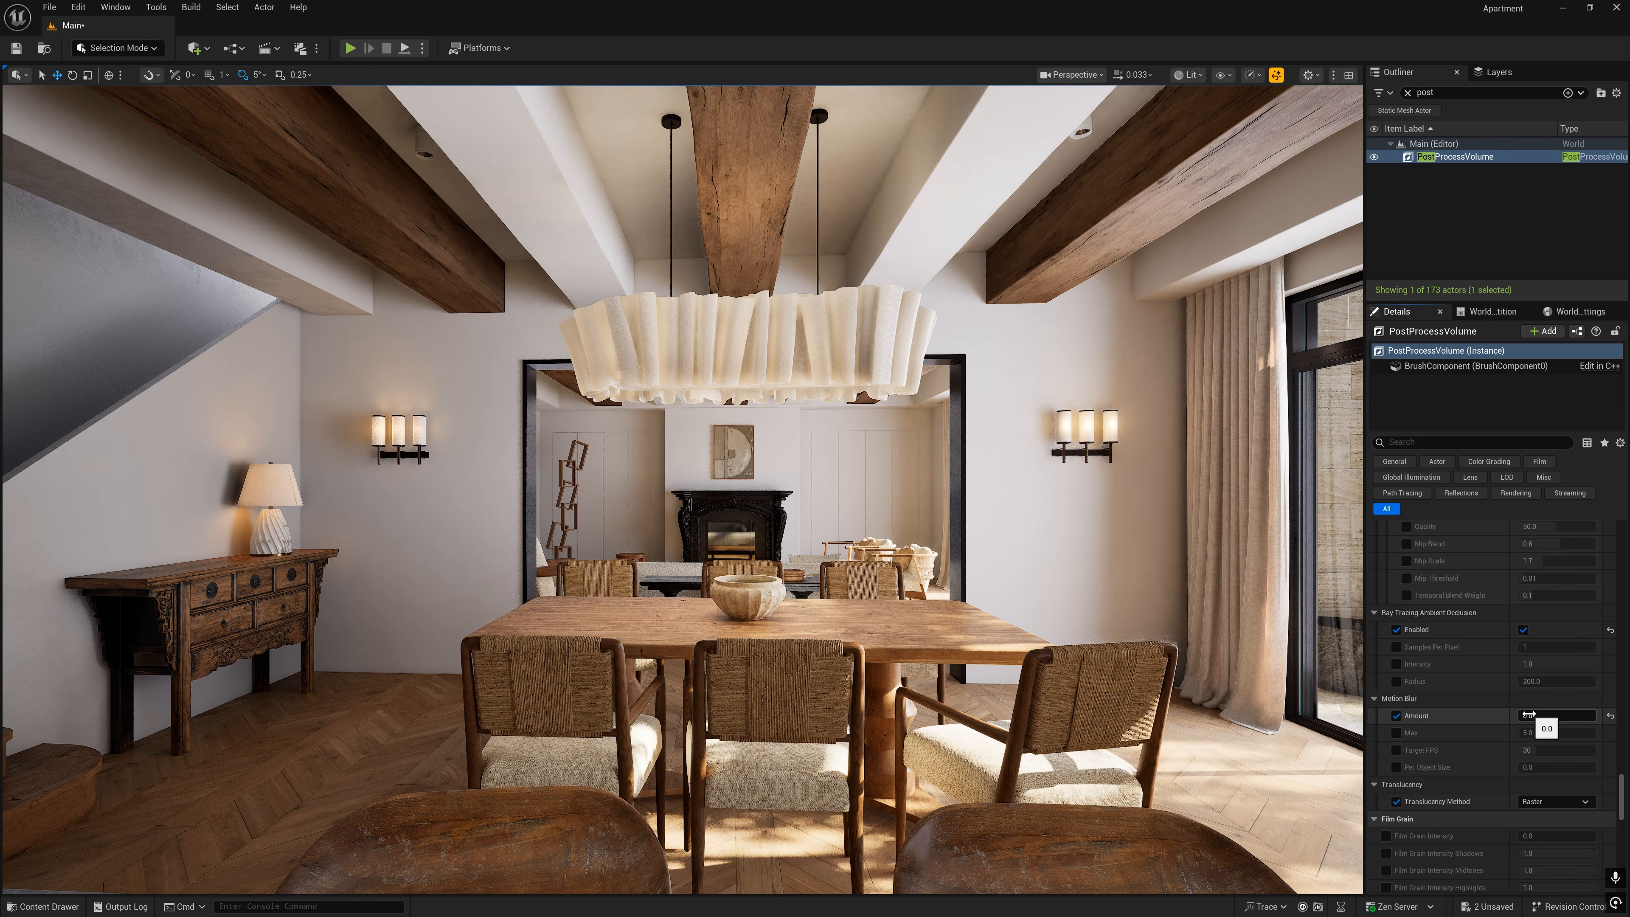
- Disable Nanite support on the SM_FireplaceGlass mesh, apply the change and check the reflection in the fireplace glass
right_drag(857, 553, 908, 570)
key(w)
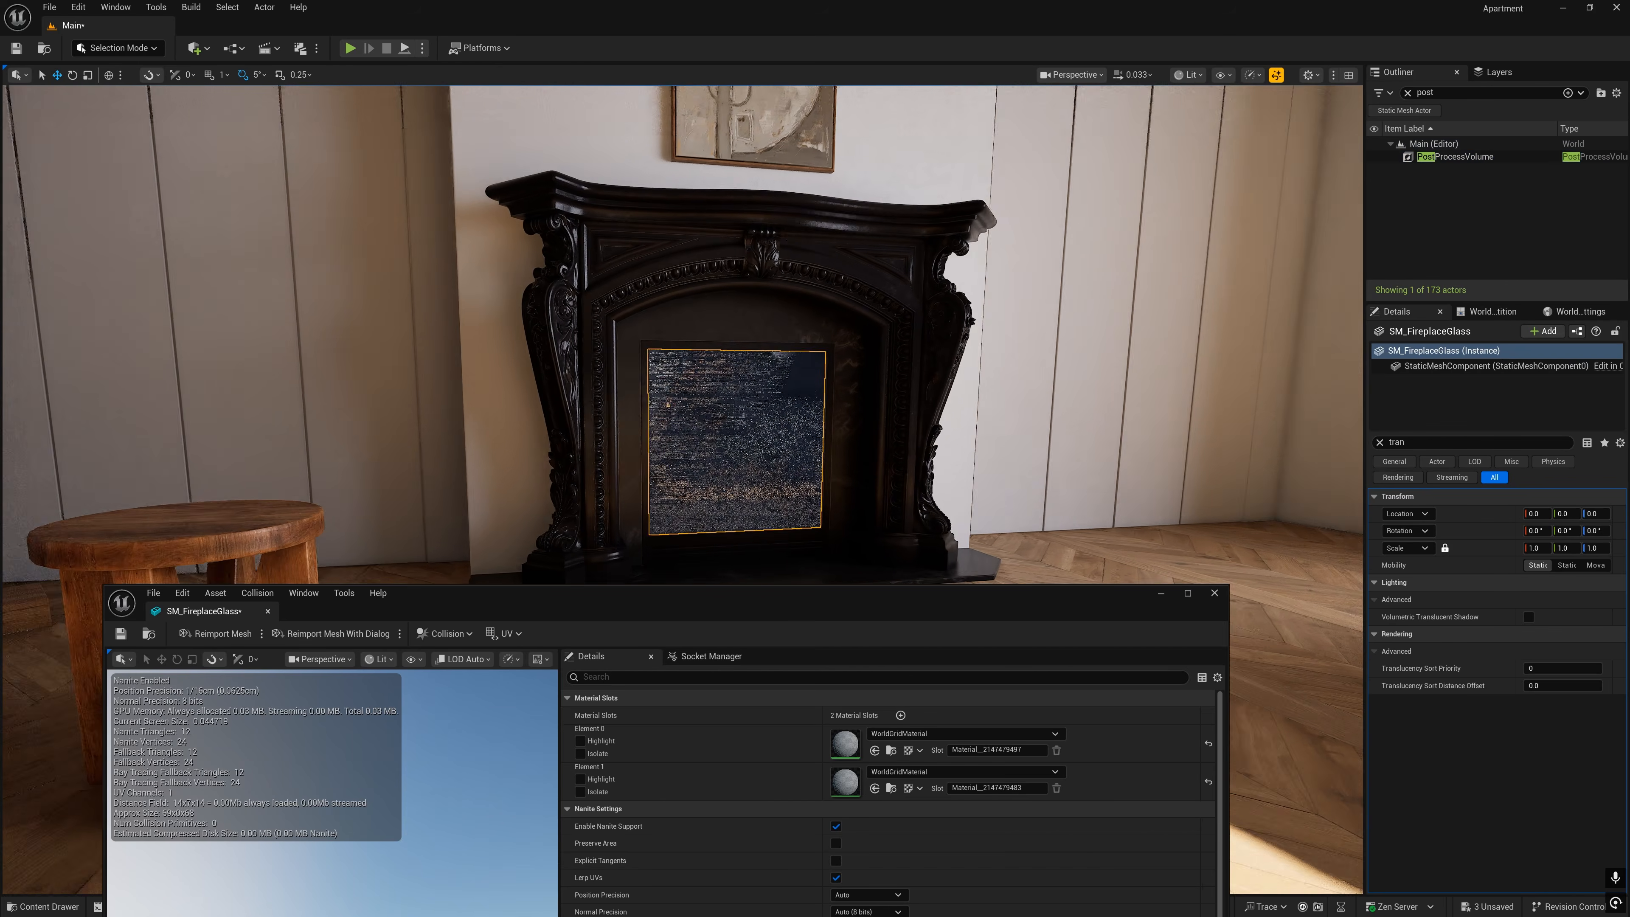
drag(799, 601, 678, 388)
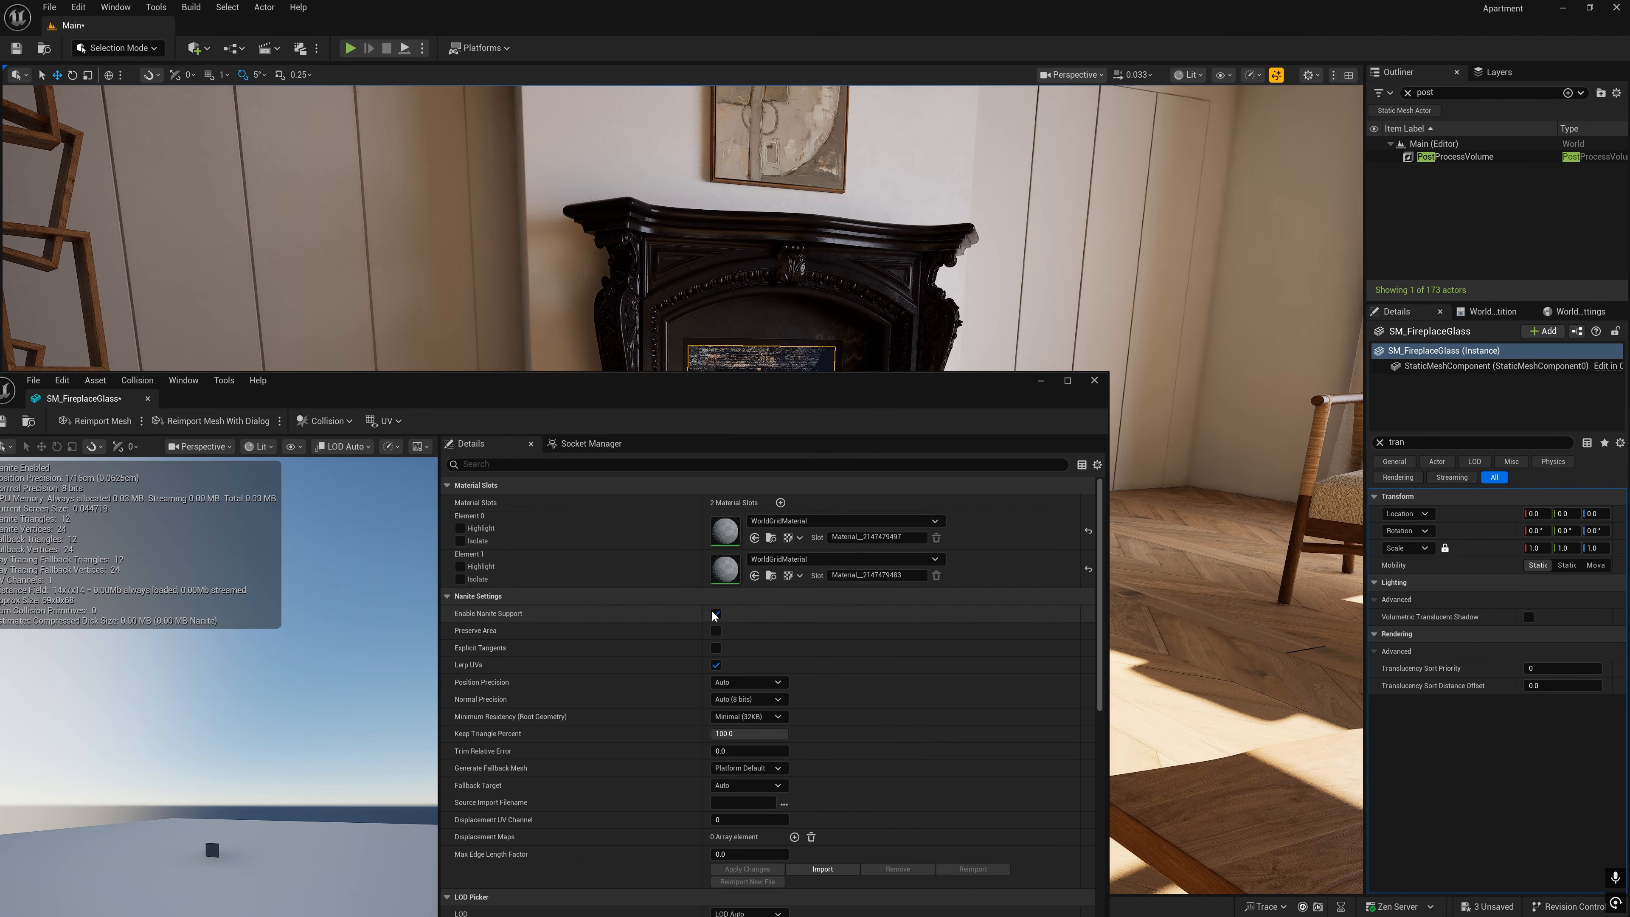
click(747, 870)
drag(779, 391, 777, 636)
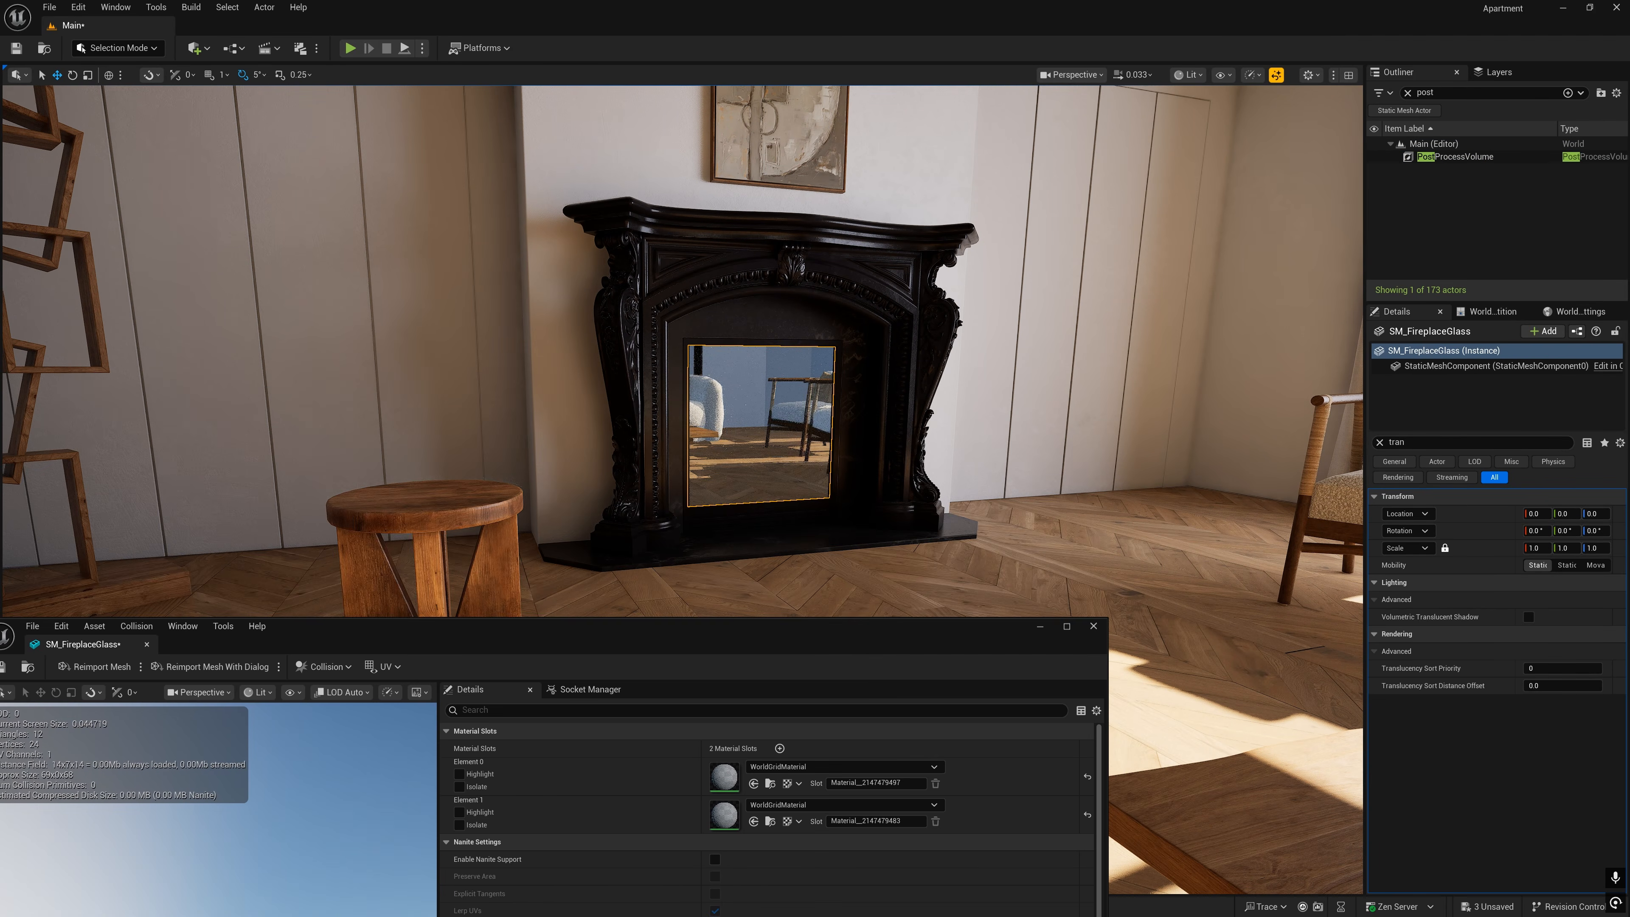
right_drag(776, 507, 705, 488)
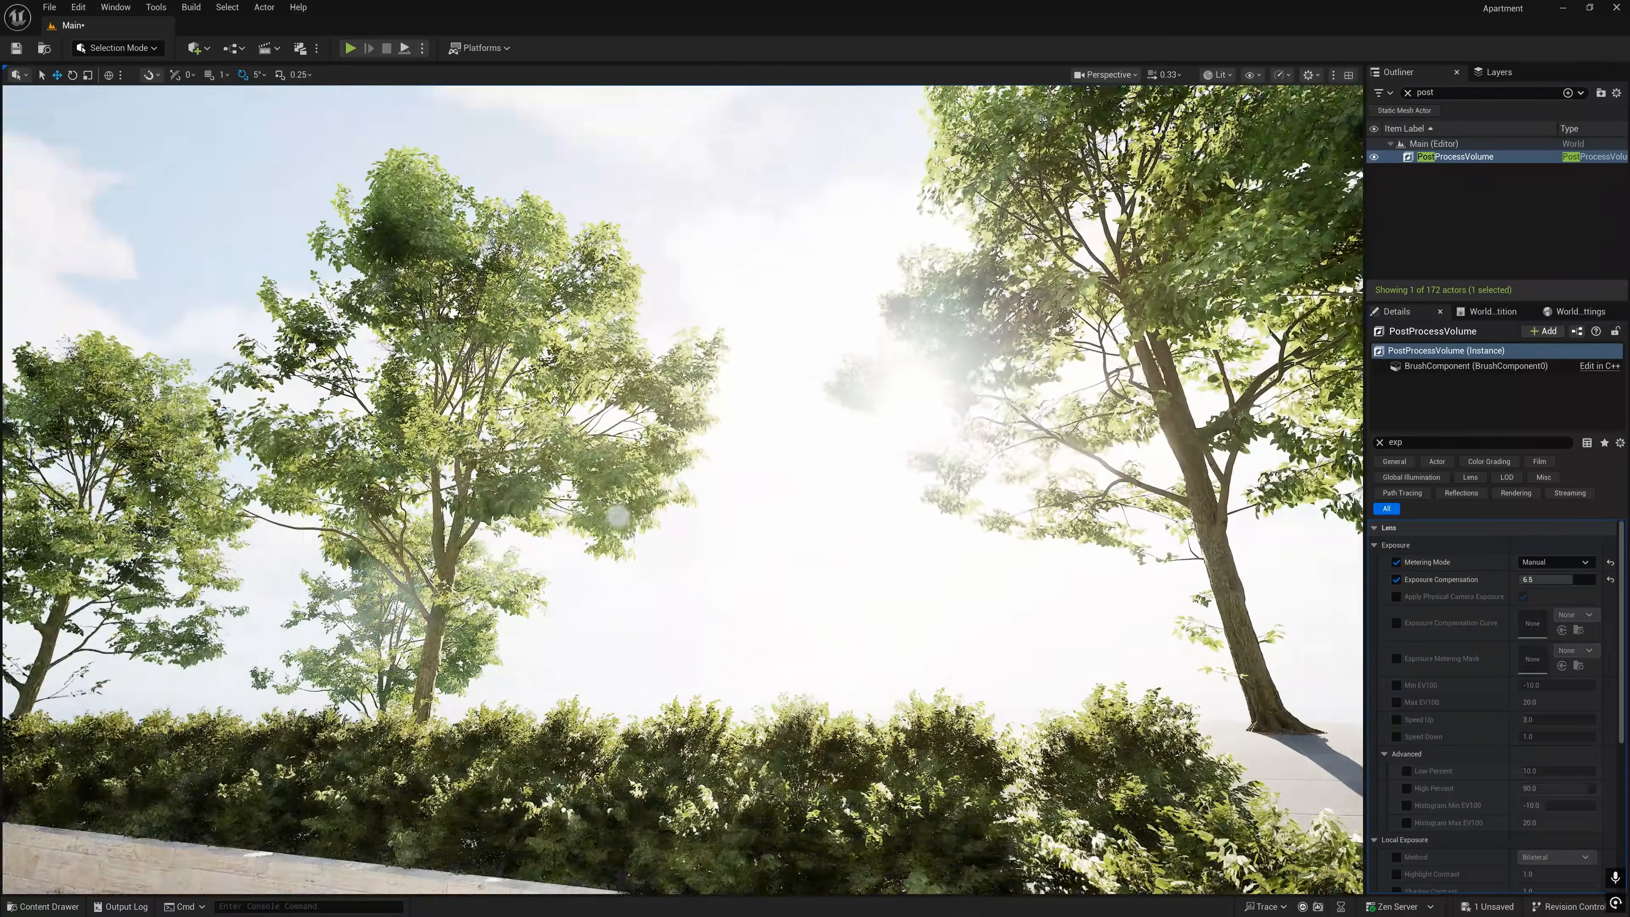
- Raise the PostProcessVolume's exposure compensation to 10.66 and check the brightness around the table lamp
right_drag(683, 490, 414, 513)
key(w)
key(w)
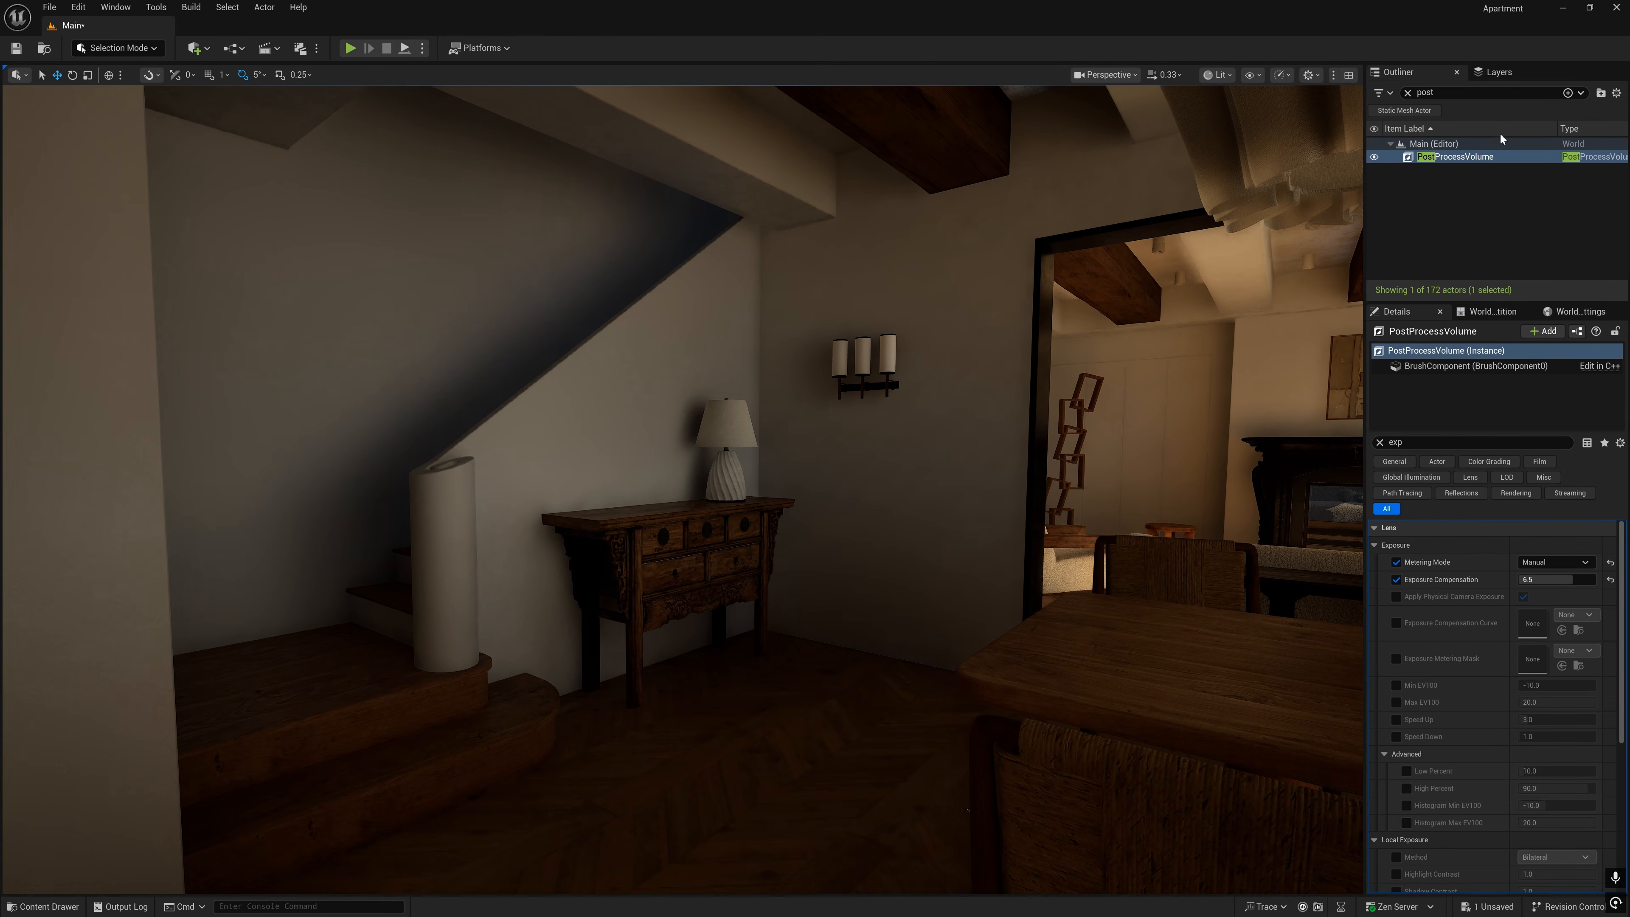
drag(1555, 579, 1566, 580)
key(w)
right_drag(1130, 476, 1036, 475)
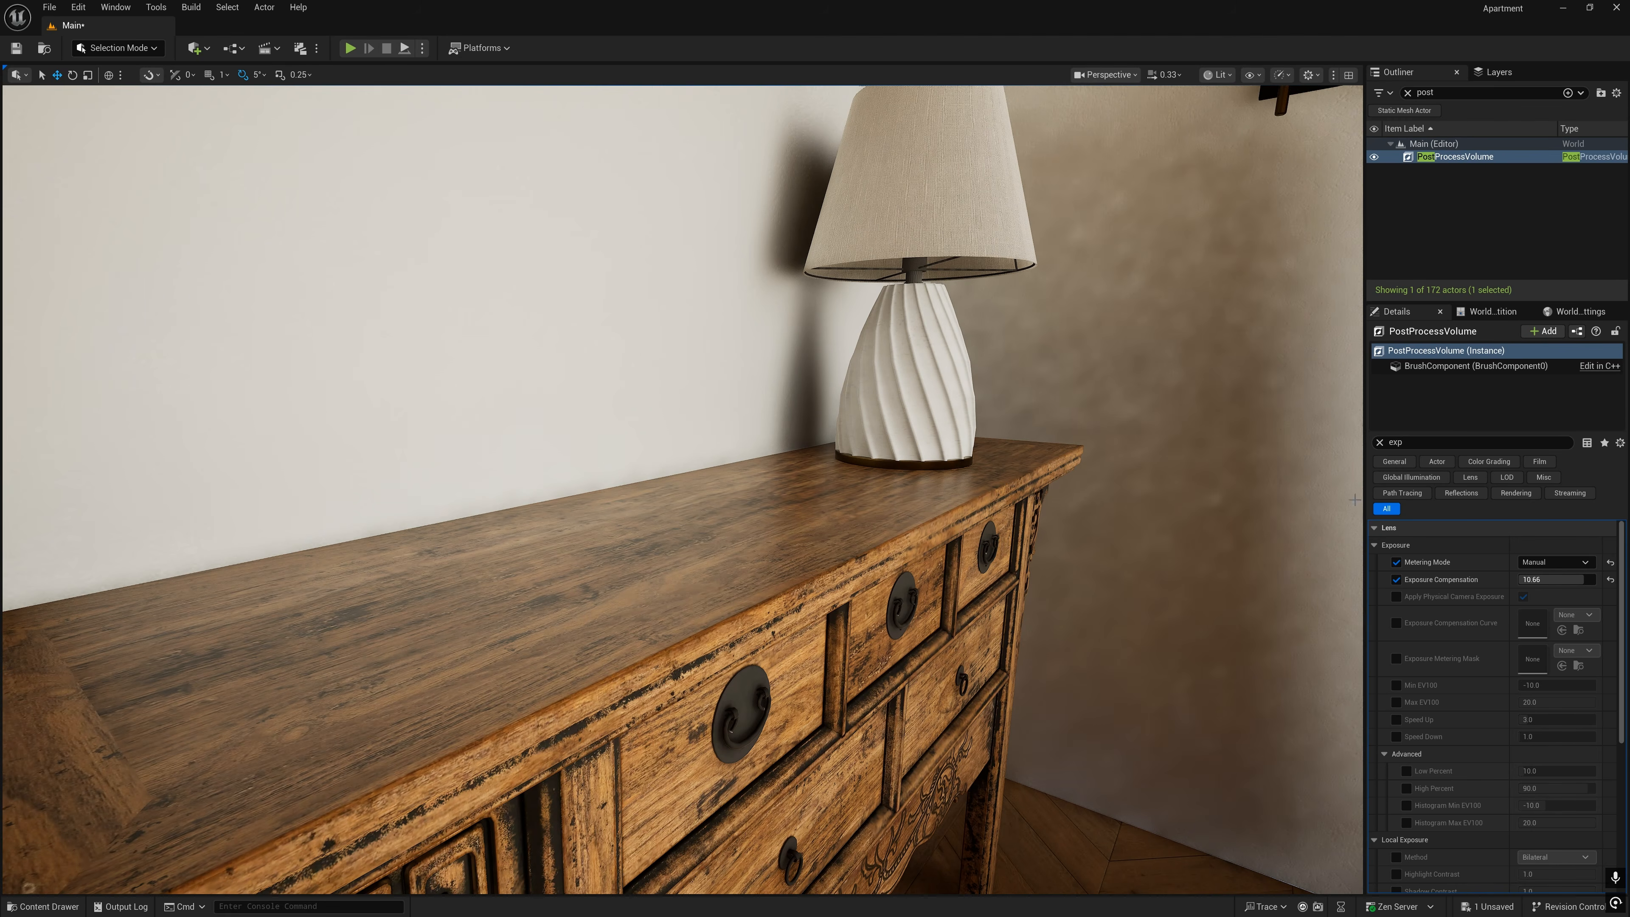
key(s)
right_drag(1230, 556, 1219, 501)
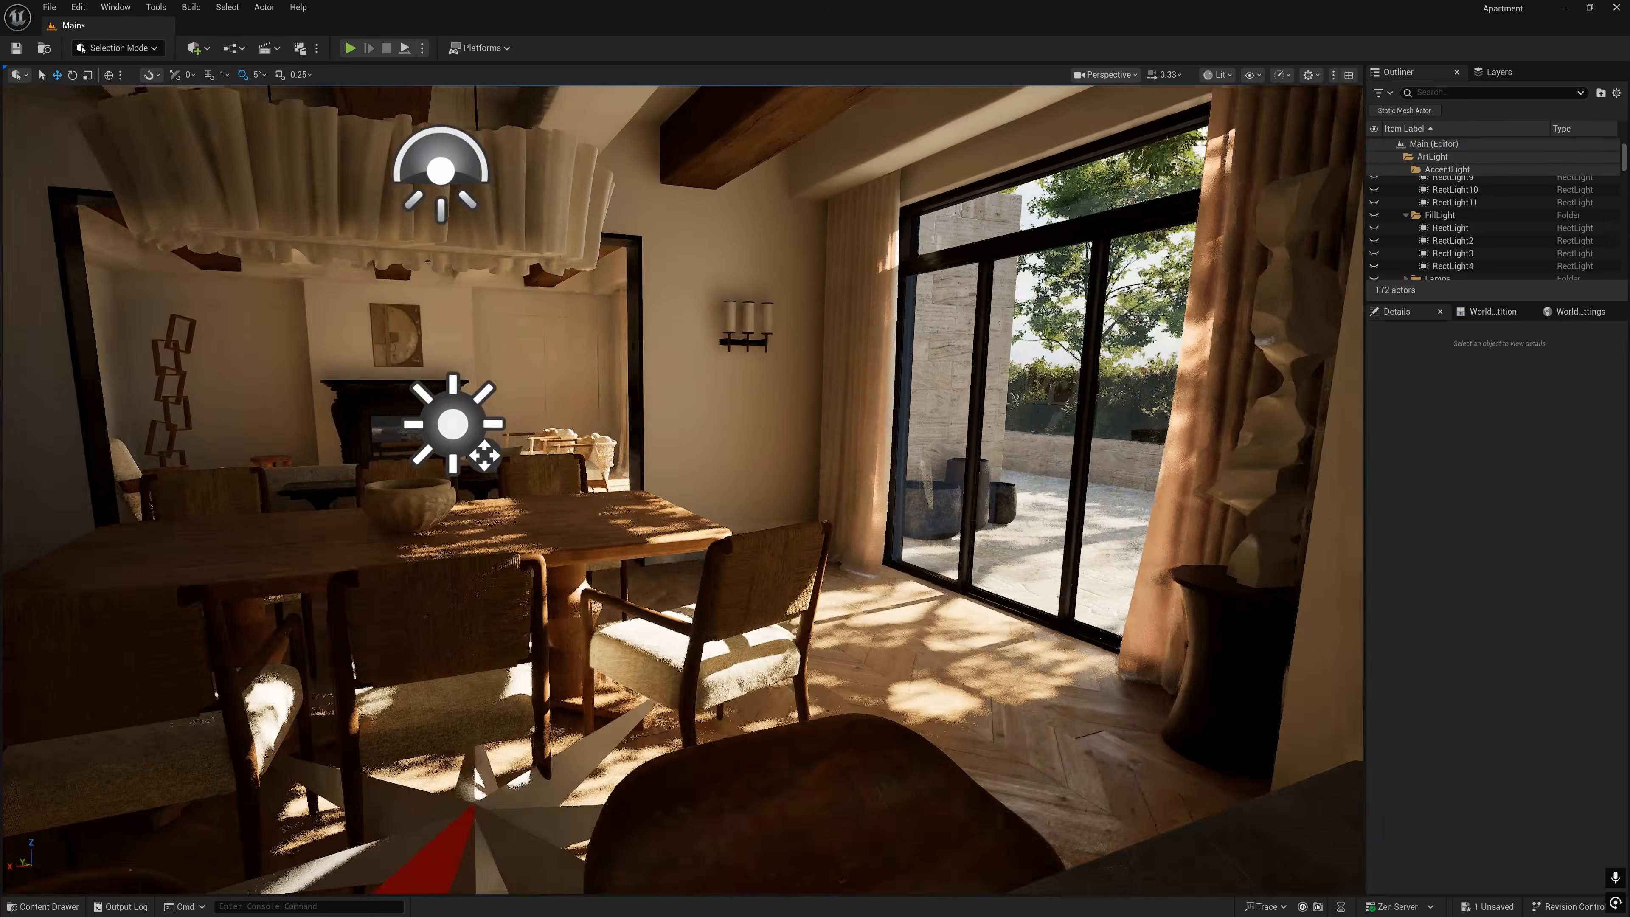
- Make the rect lights in the FillLight folder visible
right_drag(641, 450, 767, 442)
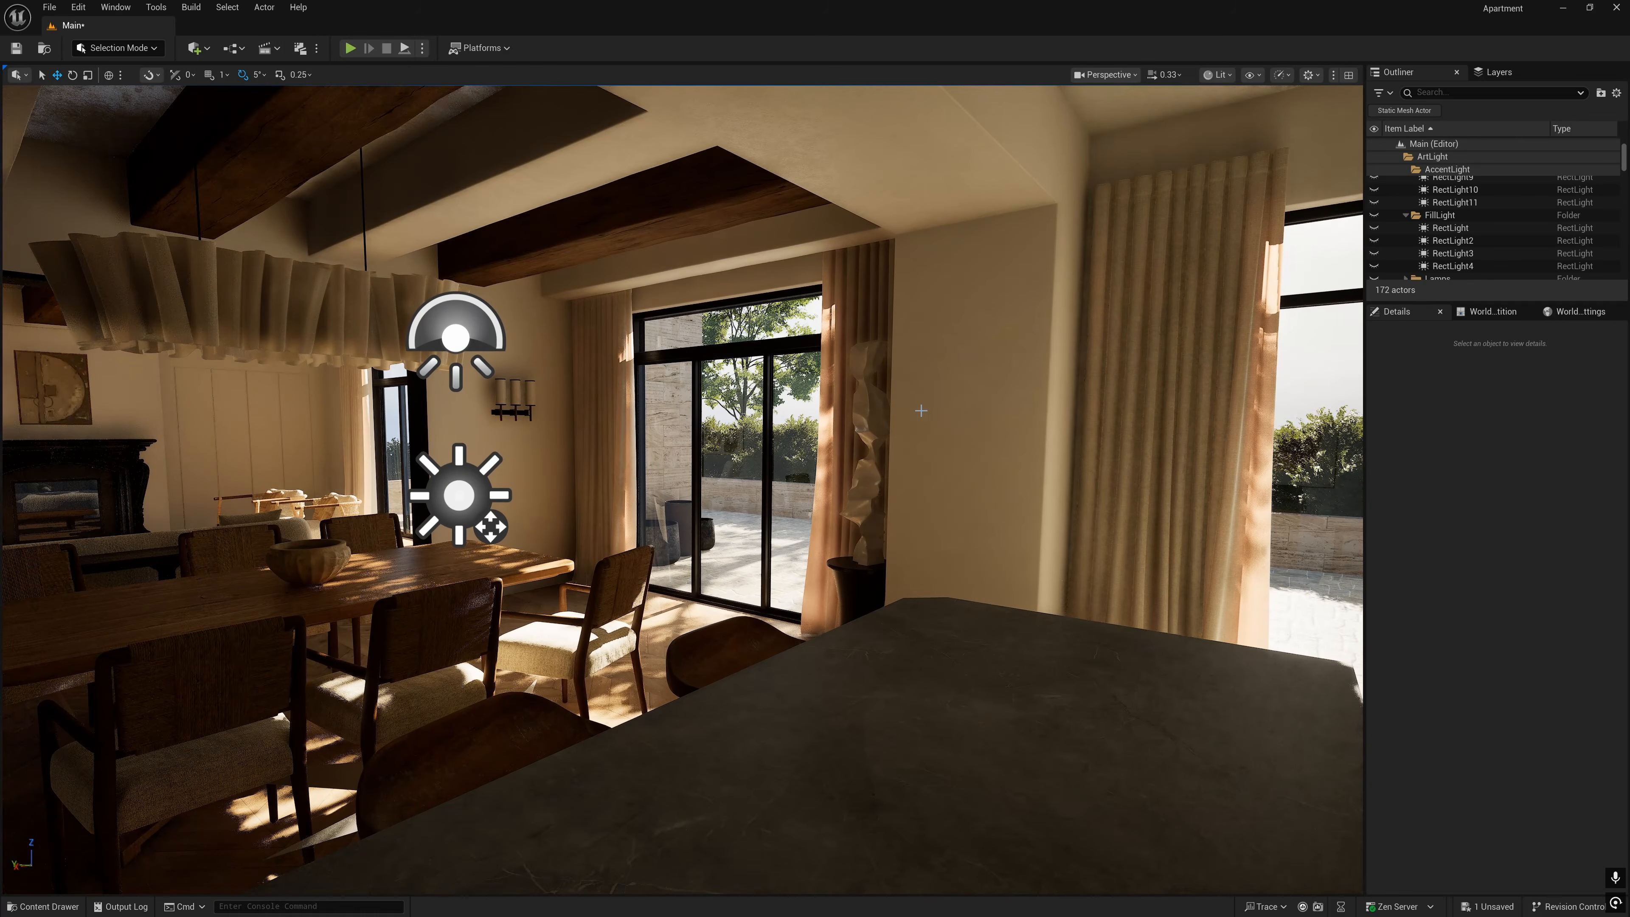
click(1374, 215)
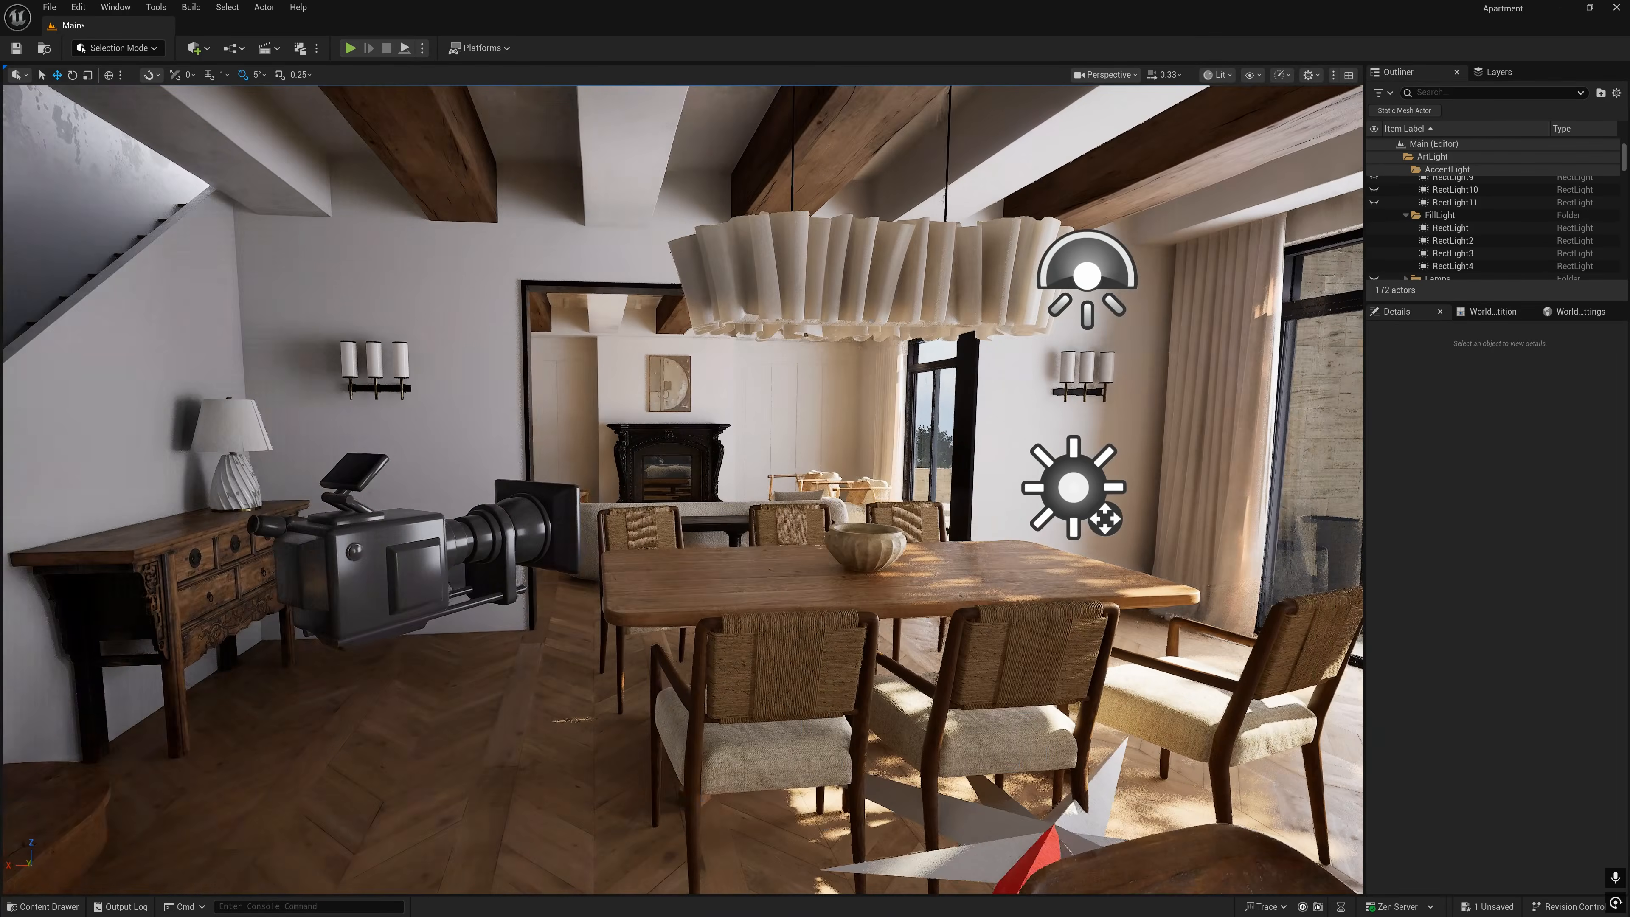
mouse_move(907, 411)
right_down()
mouse_move(1334, 410)
mouse_move(931, 391)
right_up()
- Inspect the fill rect lights placed outside the glass doors, including their Specular Scale setting
click(890, 423)
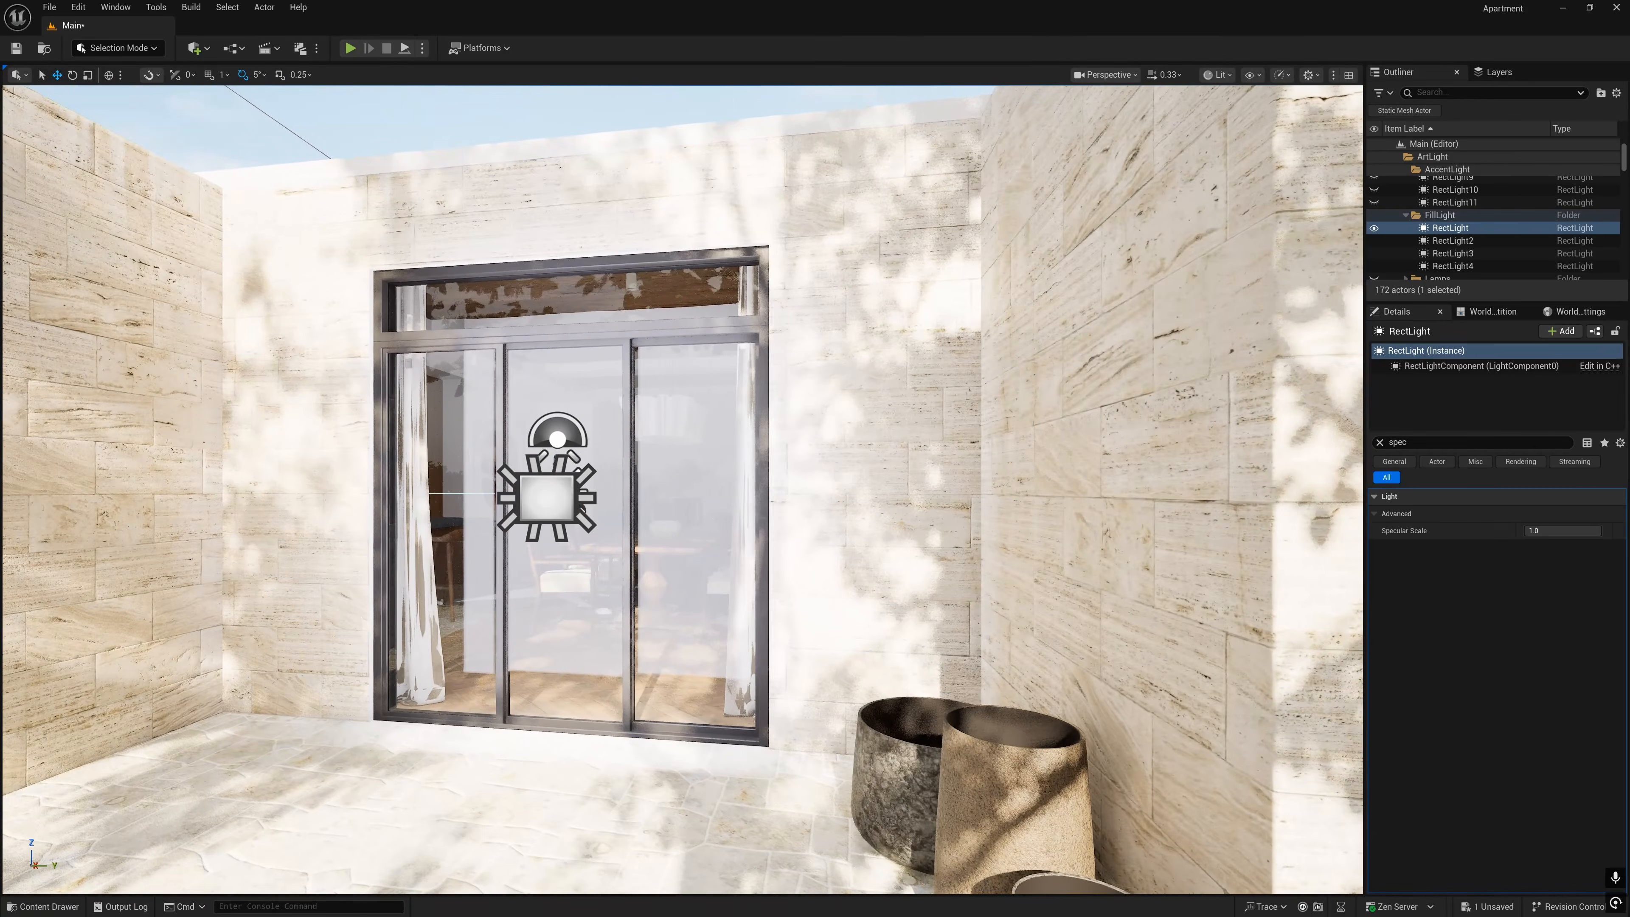
click(547, 494)
right_drag(547, 495, 501, 491)
click(599, 495)
right_drag(599, 496, 757, 491)
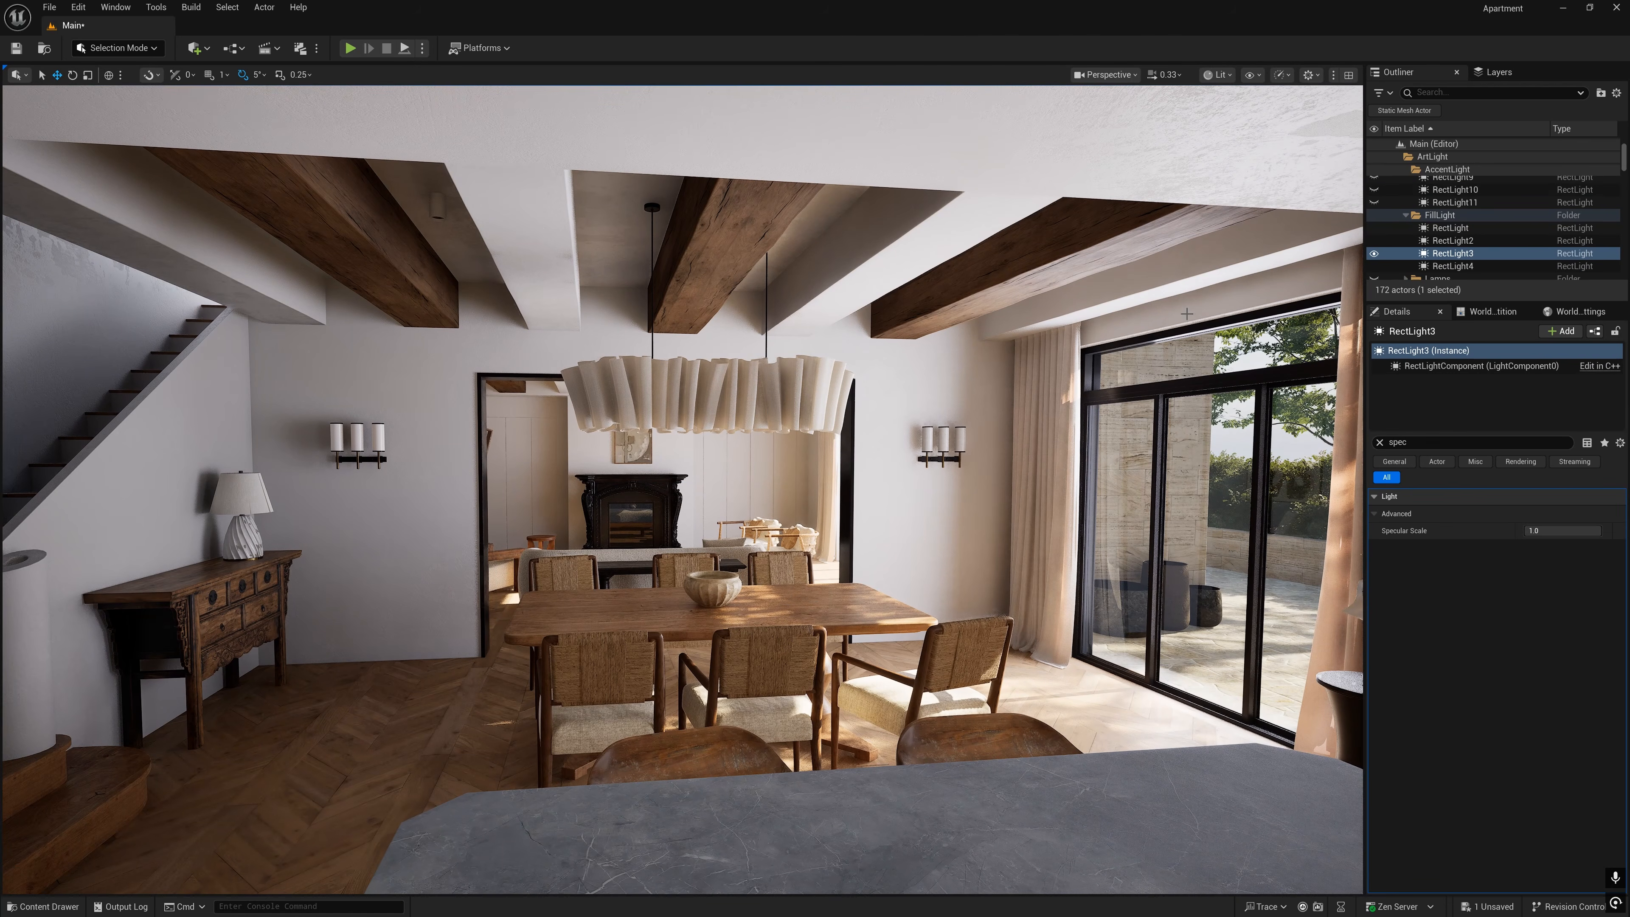
- Compare the room with the FillLight folder hidden and shown, and look up the temperature settings of RectLight2
click(1373, 216)
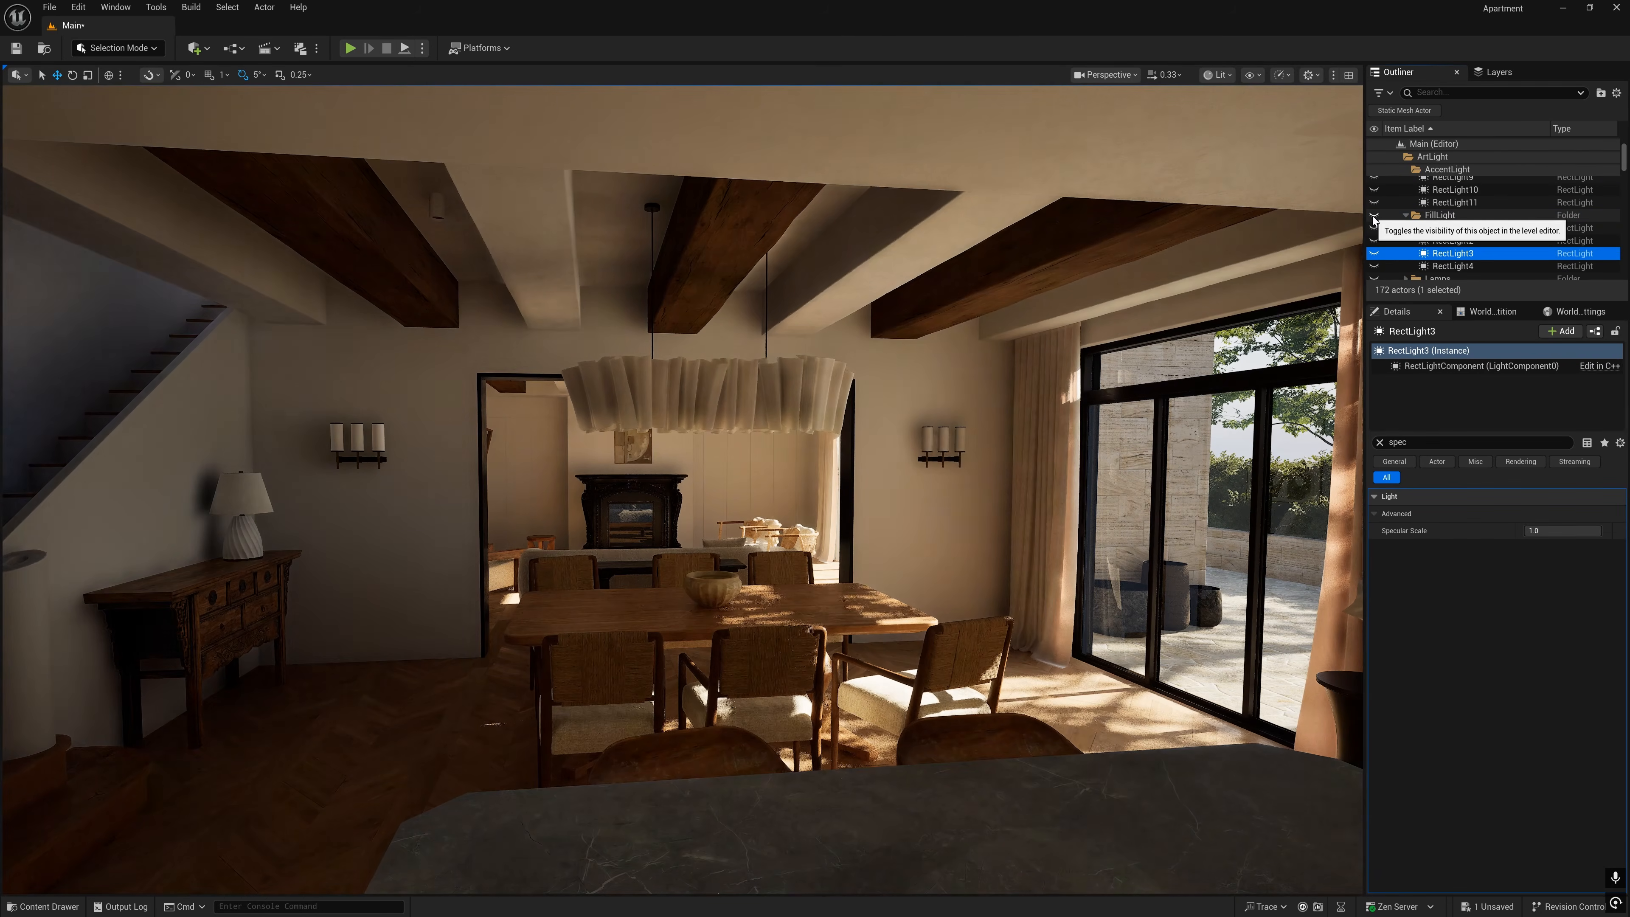
click(1374, 217)
right_drag(1091, 334, 1181, 276)
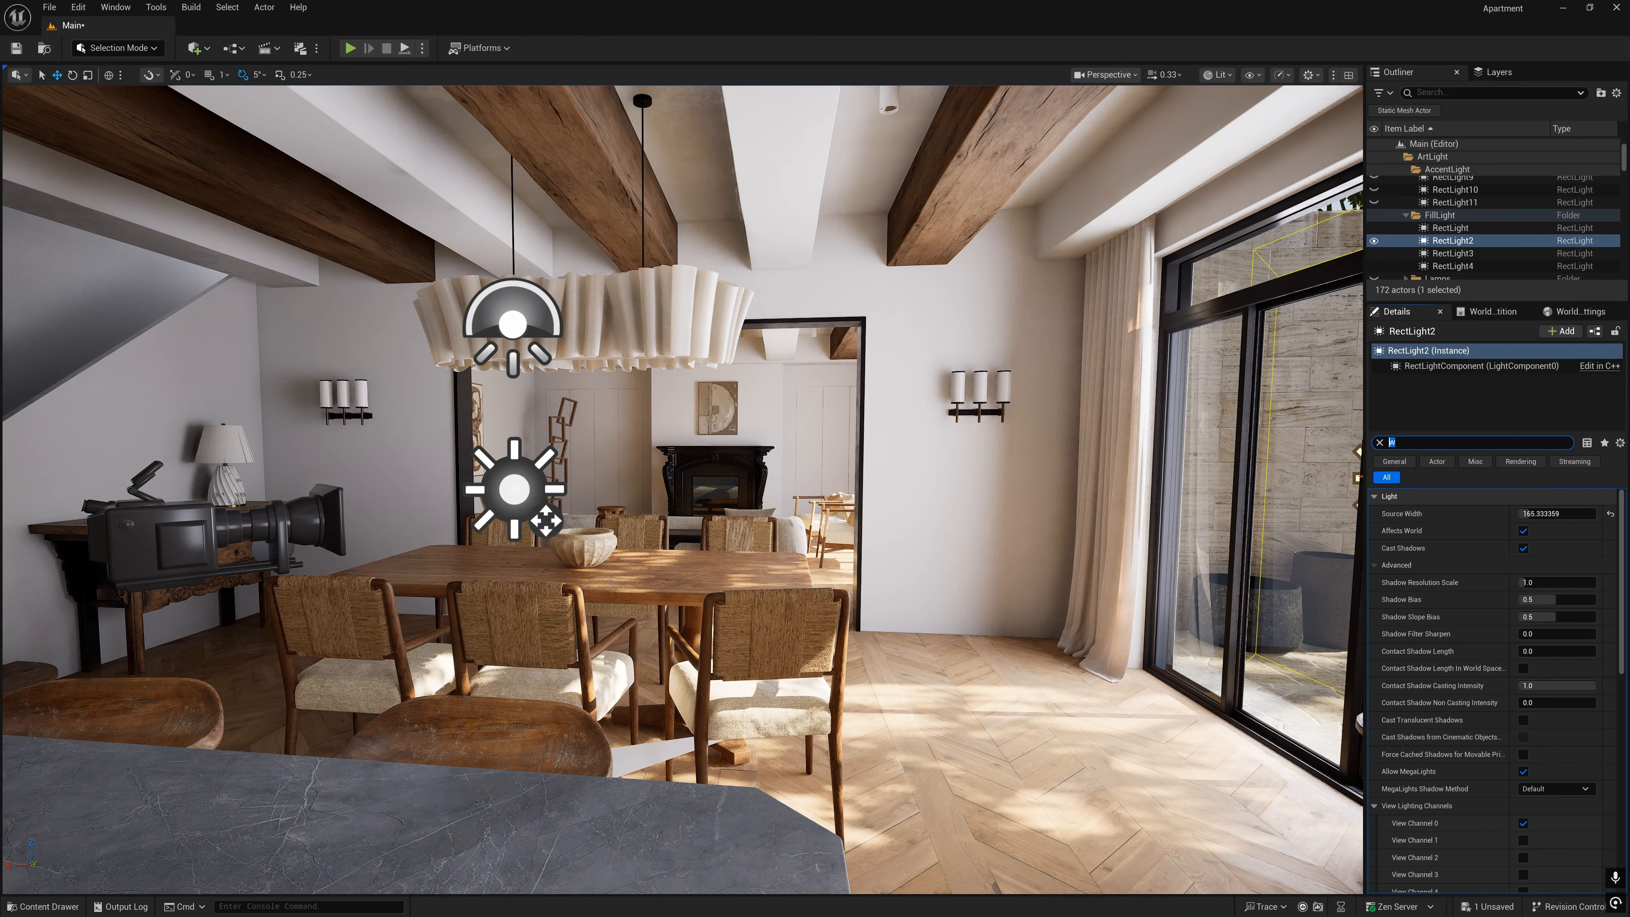
text(mp)
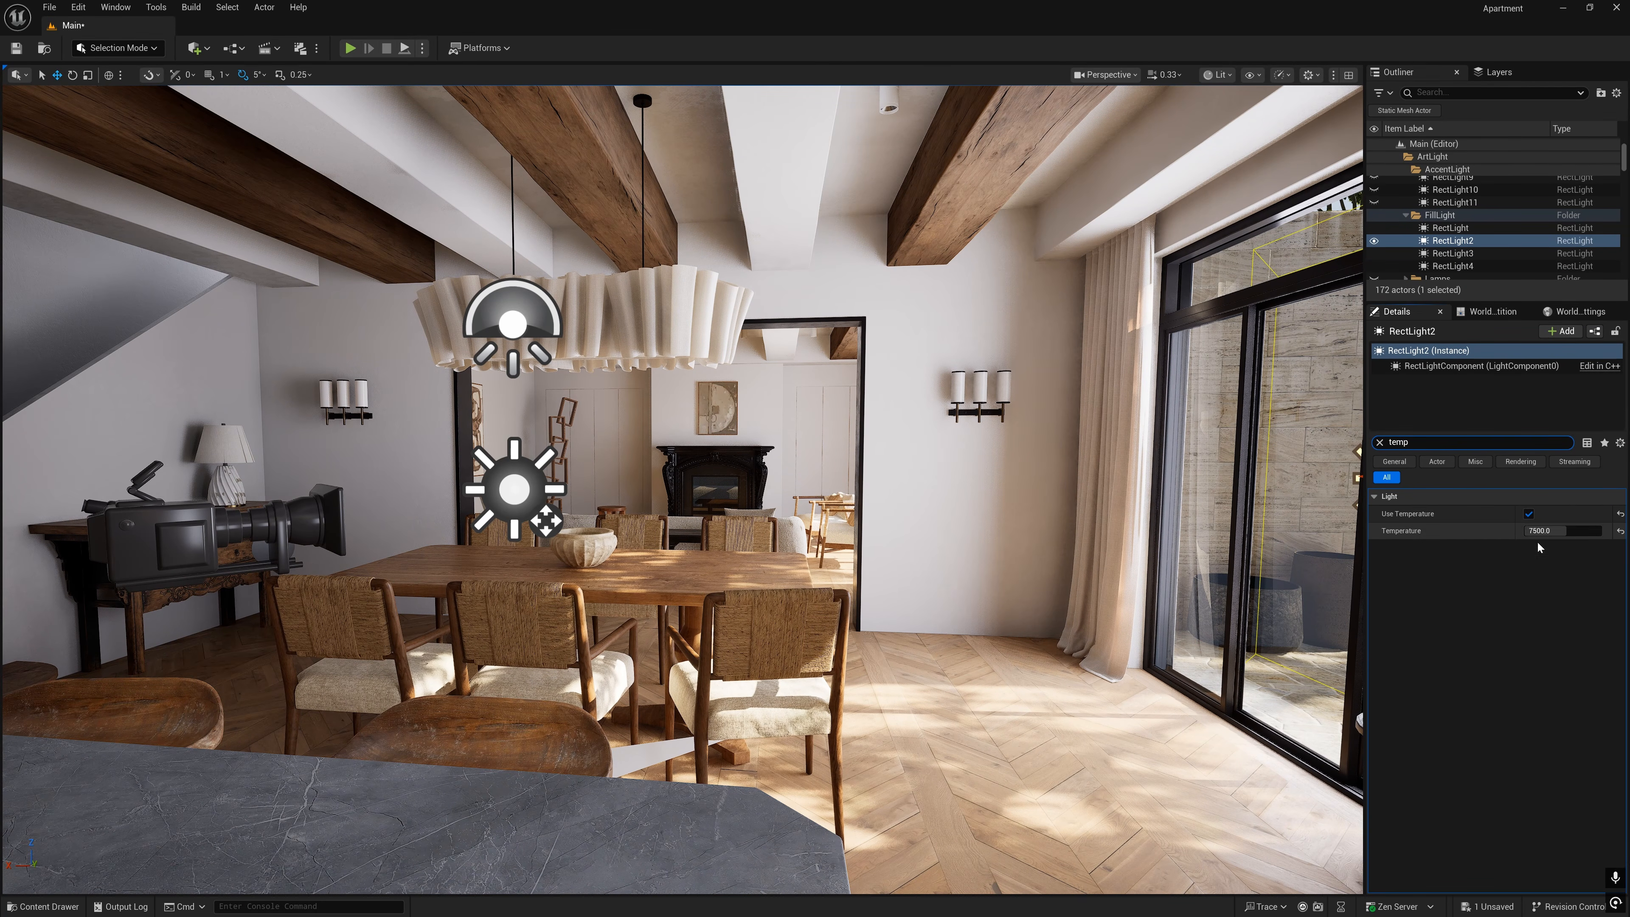
- Make the point lights in the Lamps folder visible
right_drag(1096, 544, 1221, 570)
key(w)
key(s)
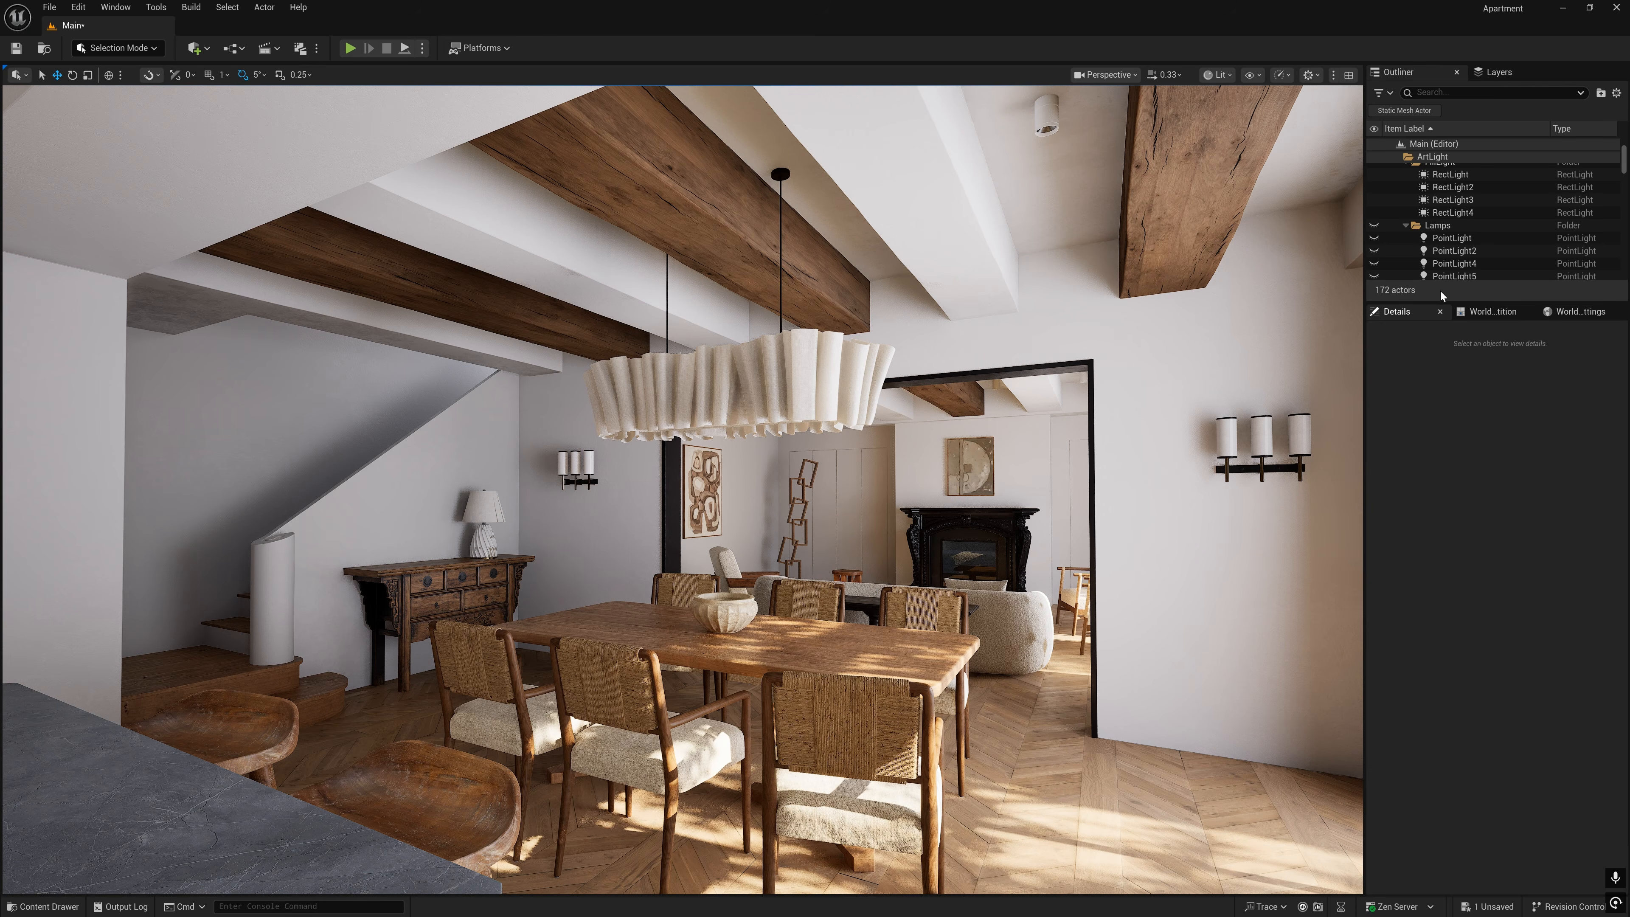
click(1374, 226)
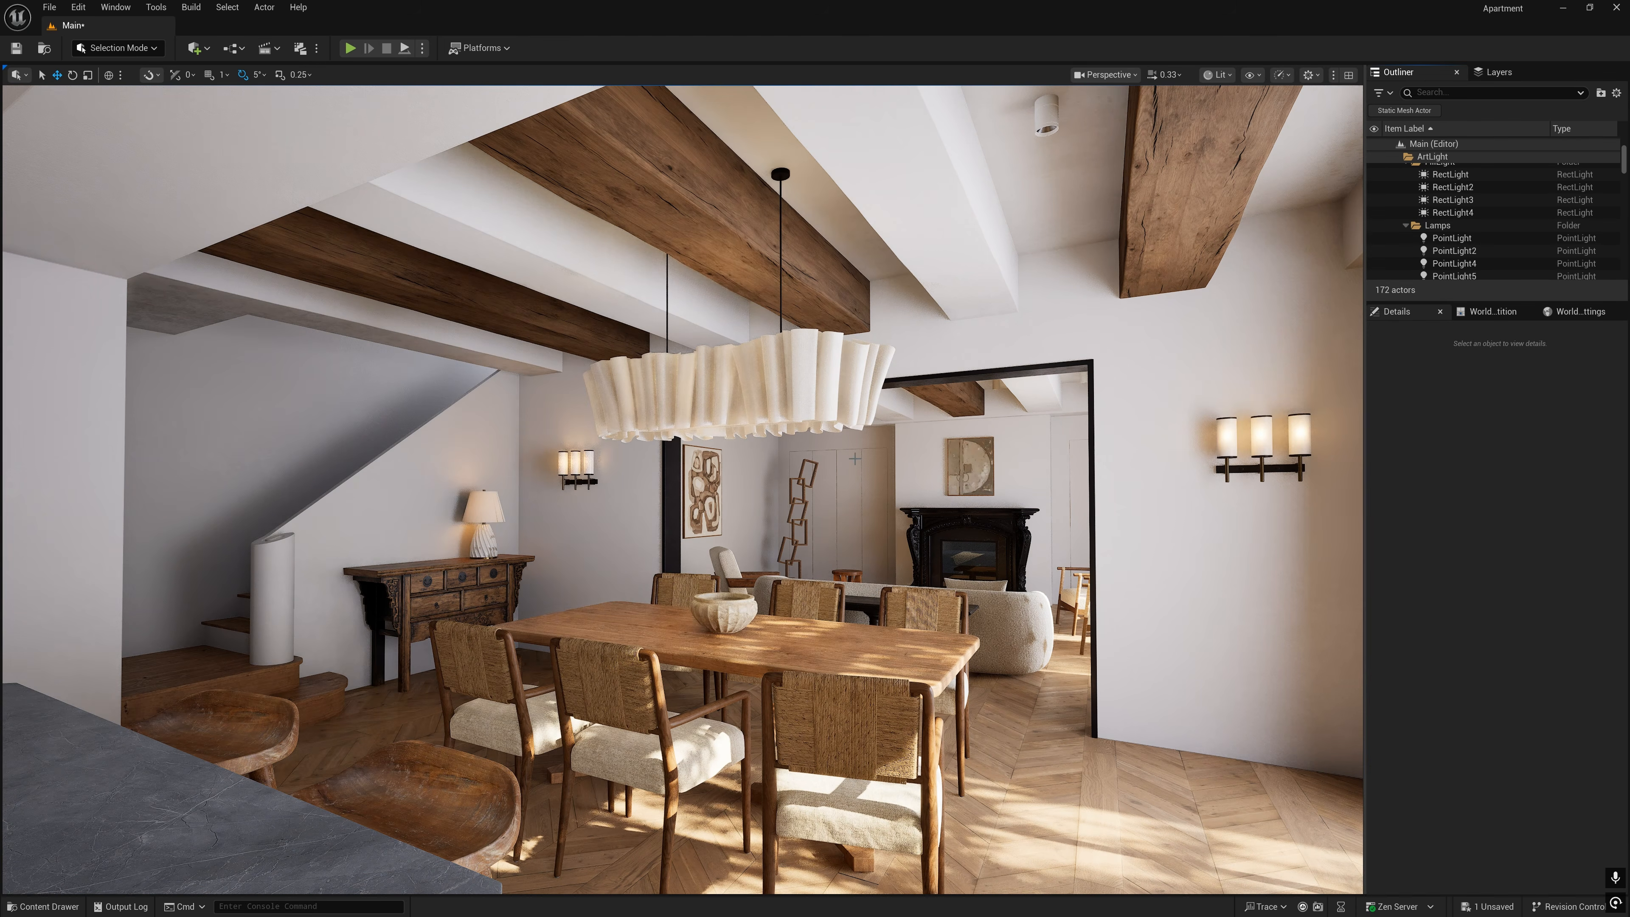
- Select the PointLight inside the table lamp and lower its attenuation radius
key(w)
right_drag(855, 459, 173, 461)
key(a)
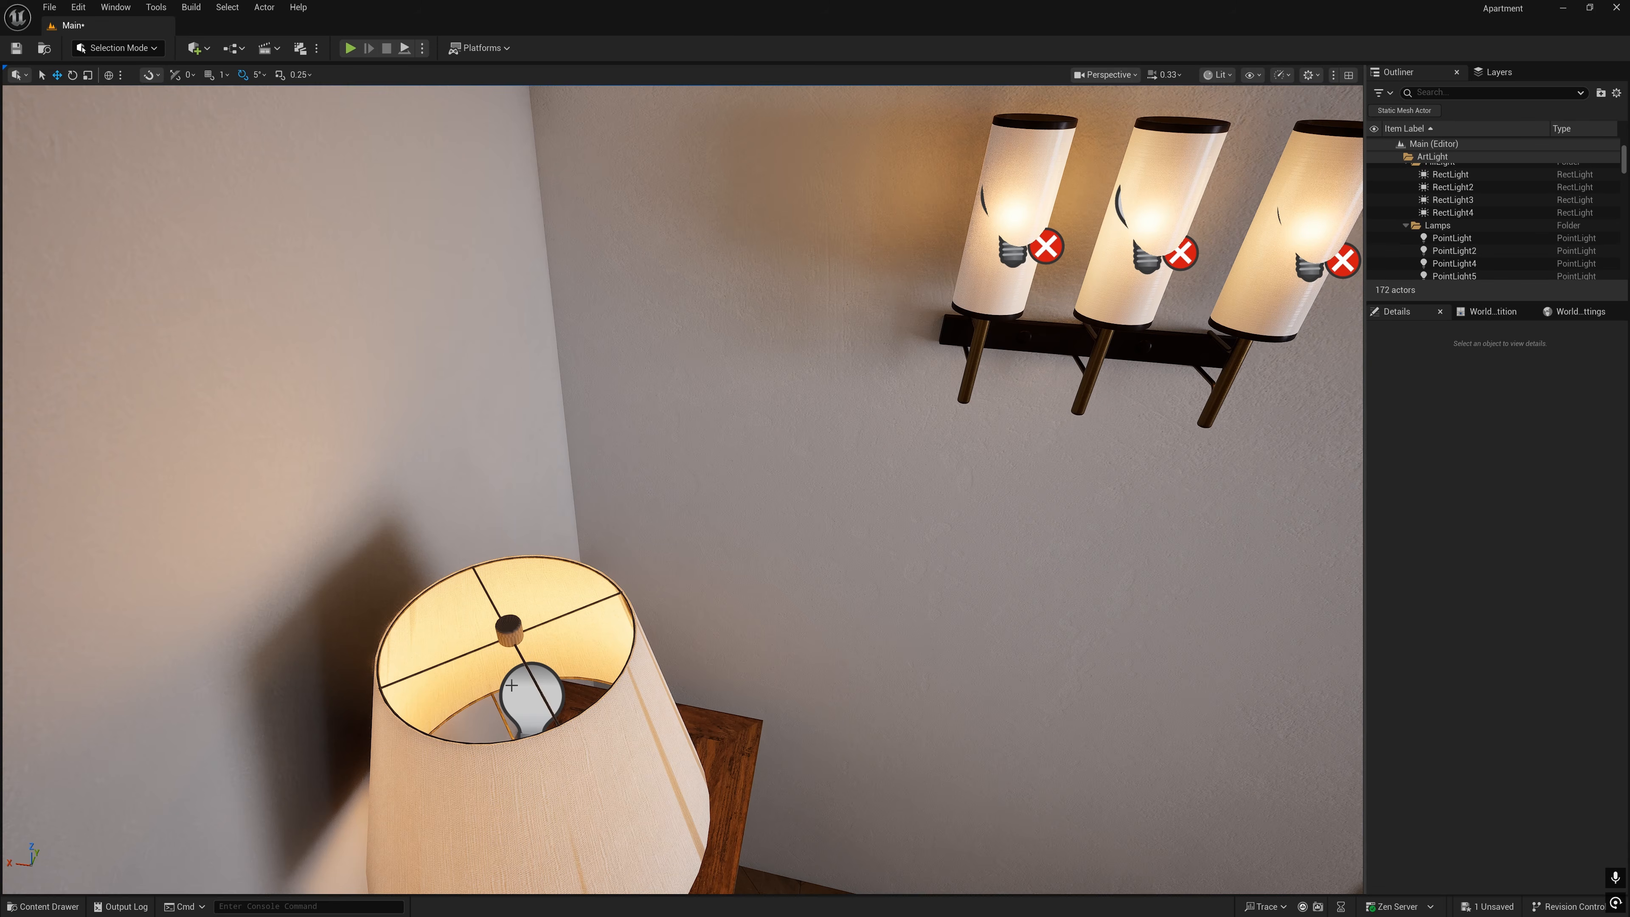
click(512, 685)
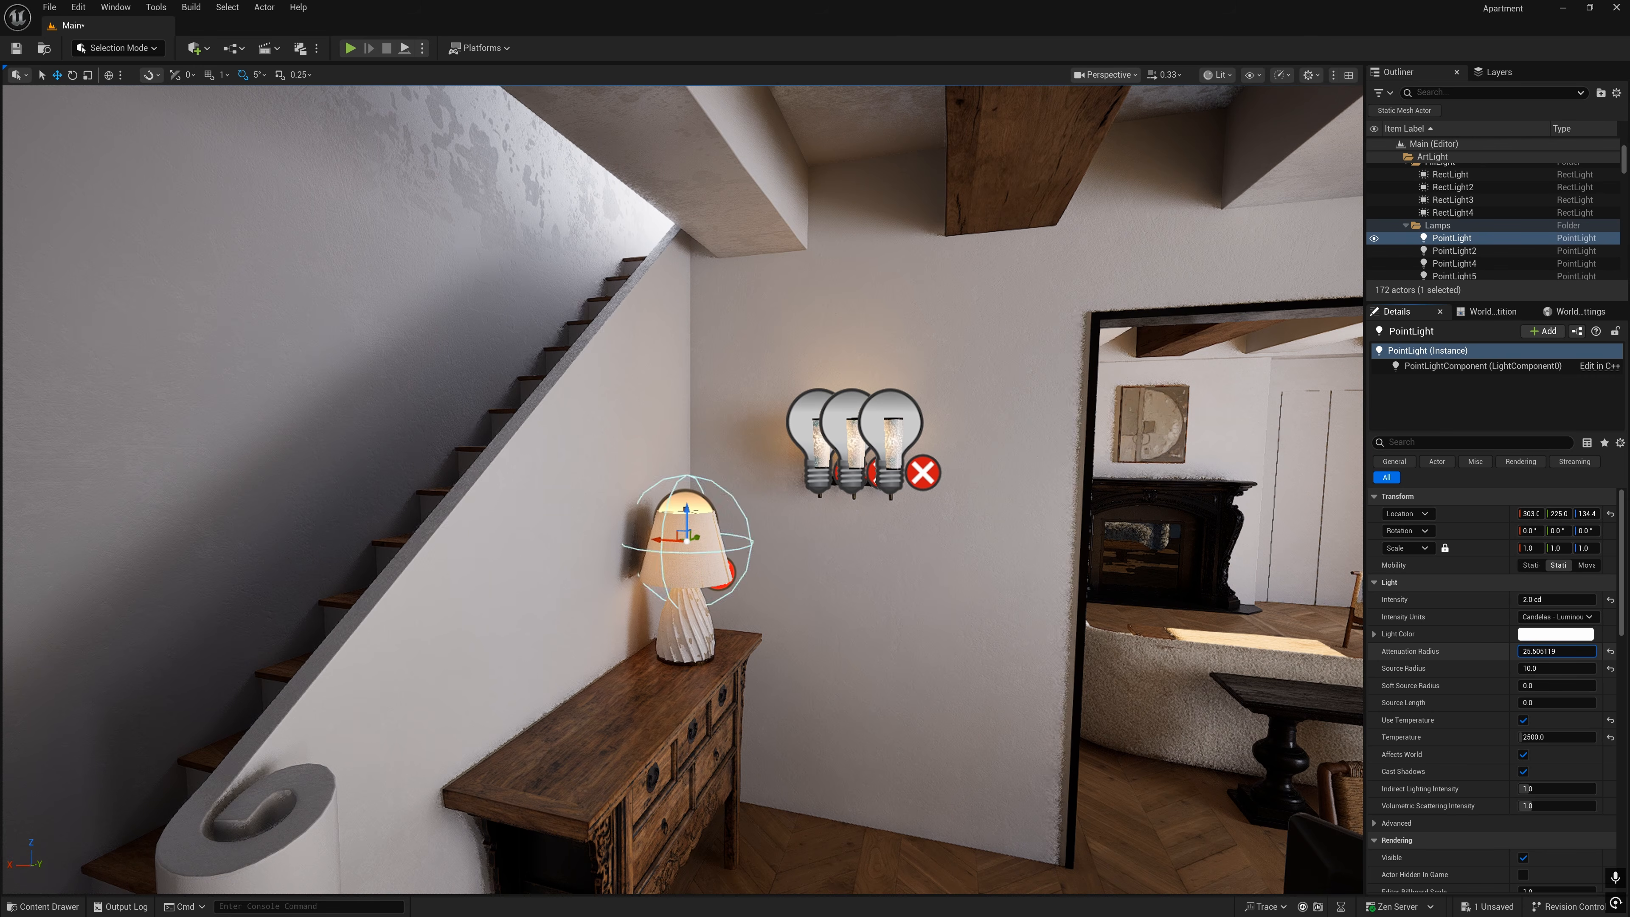
drag(1539, 651, 1496, 651)
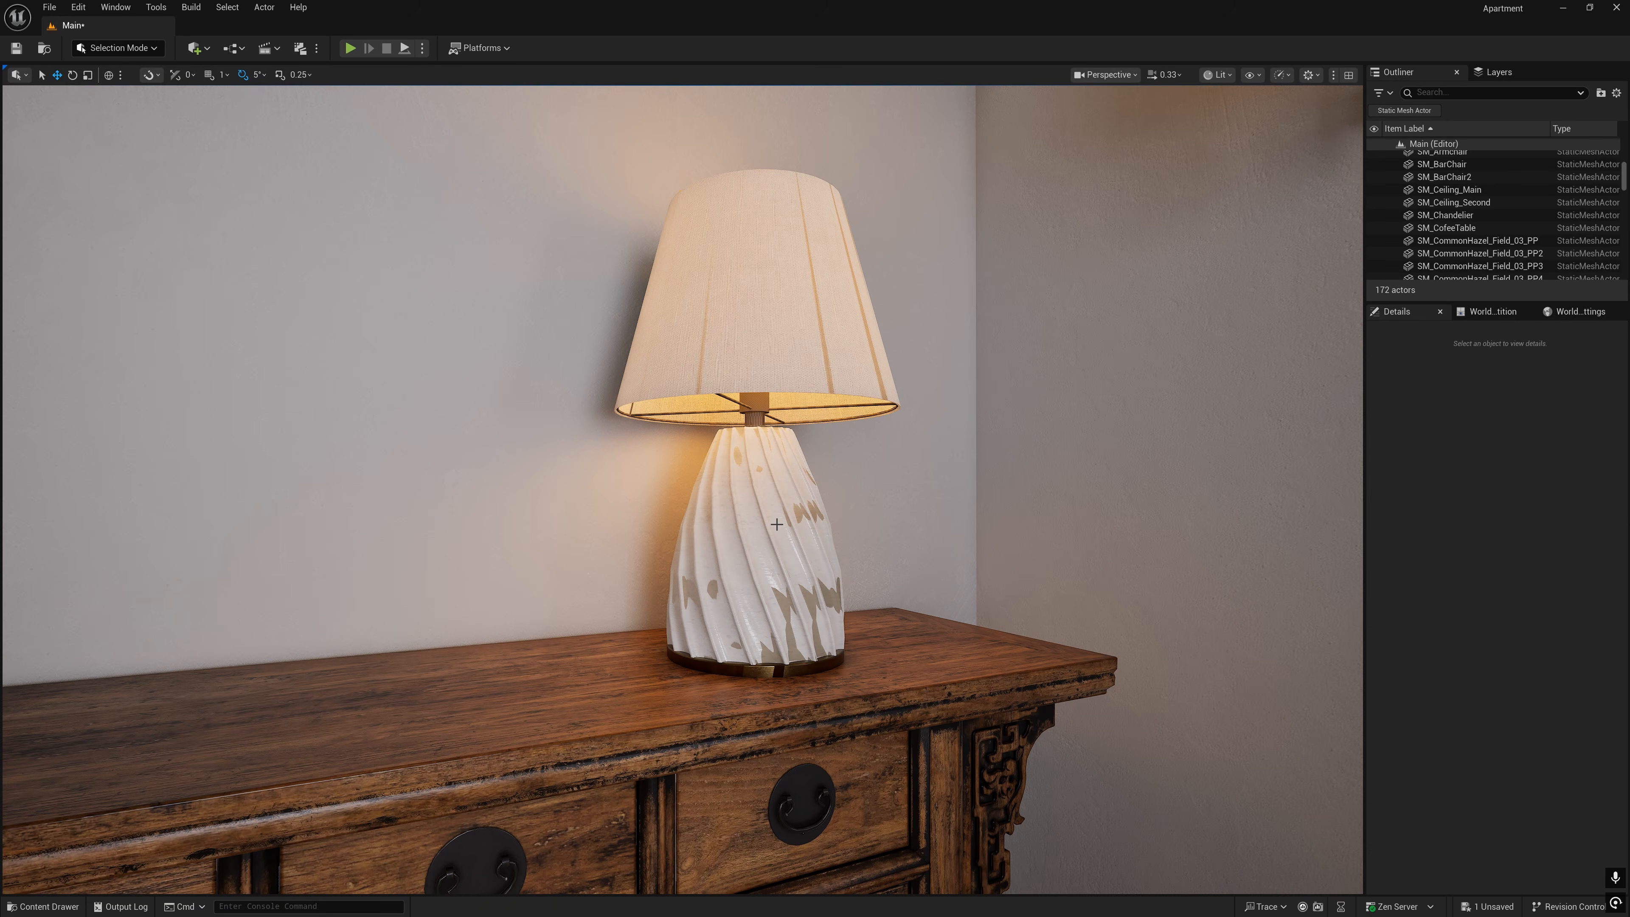
- Open SM_TableLamp in the static mesh editor, disable its Nanite support and apply the change
click(773, 558)
right_click(772, 115)
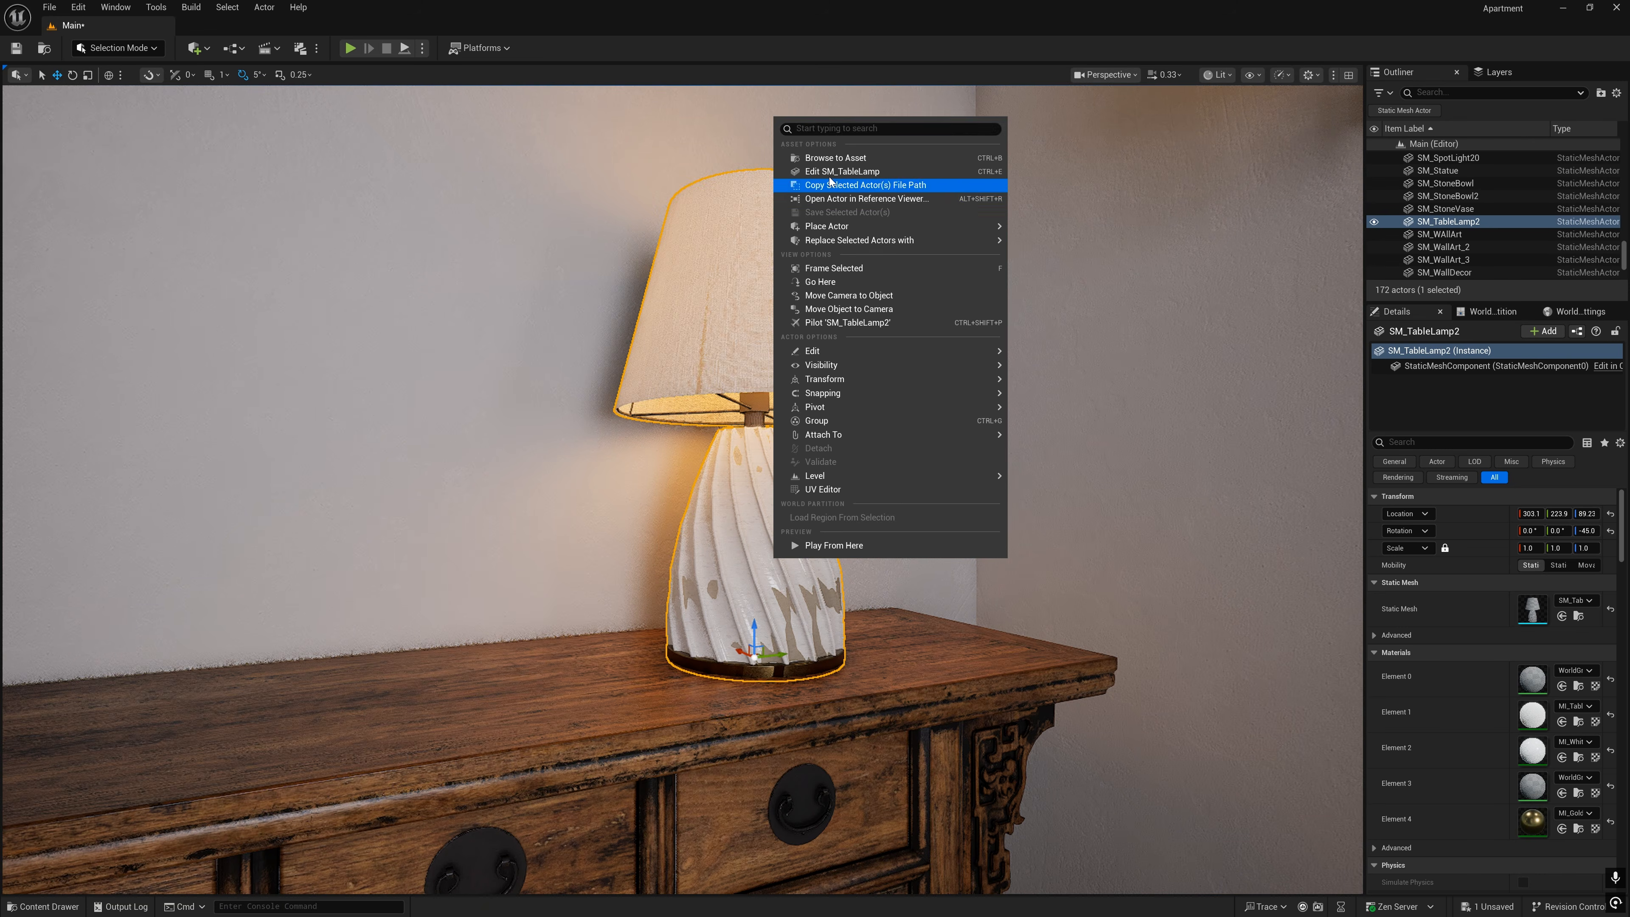
click(834, 186)
click(988, 366)
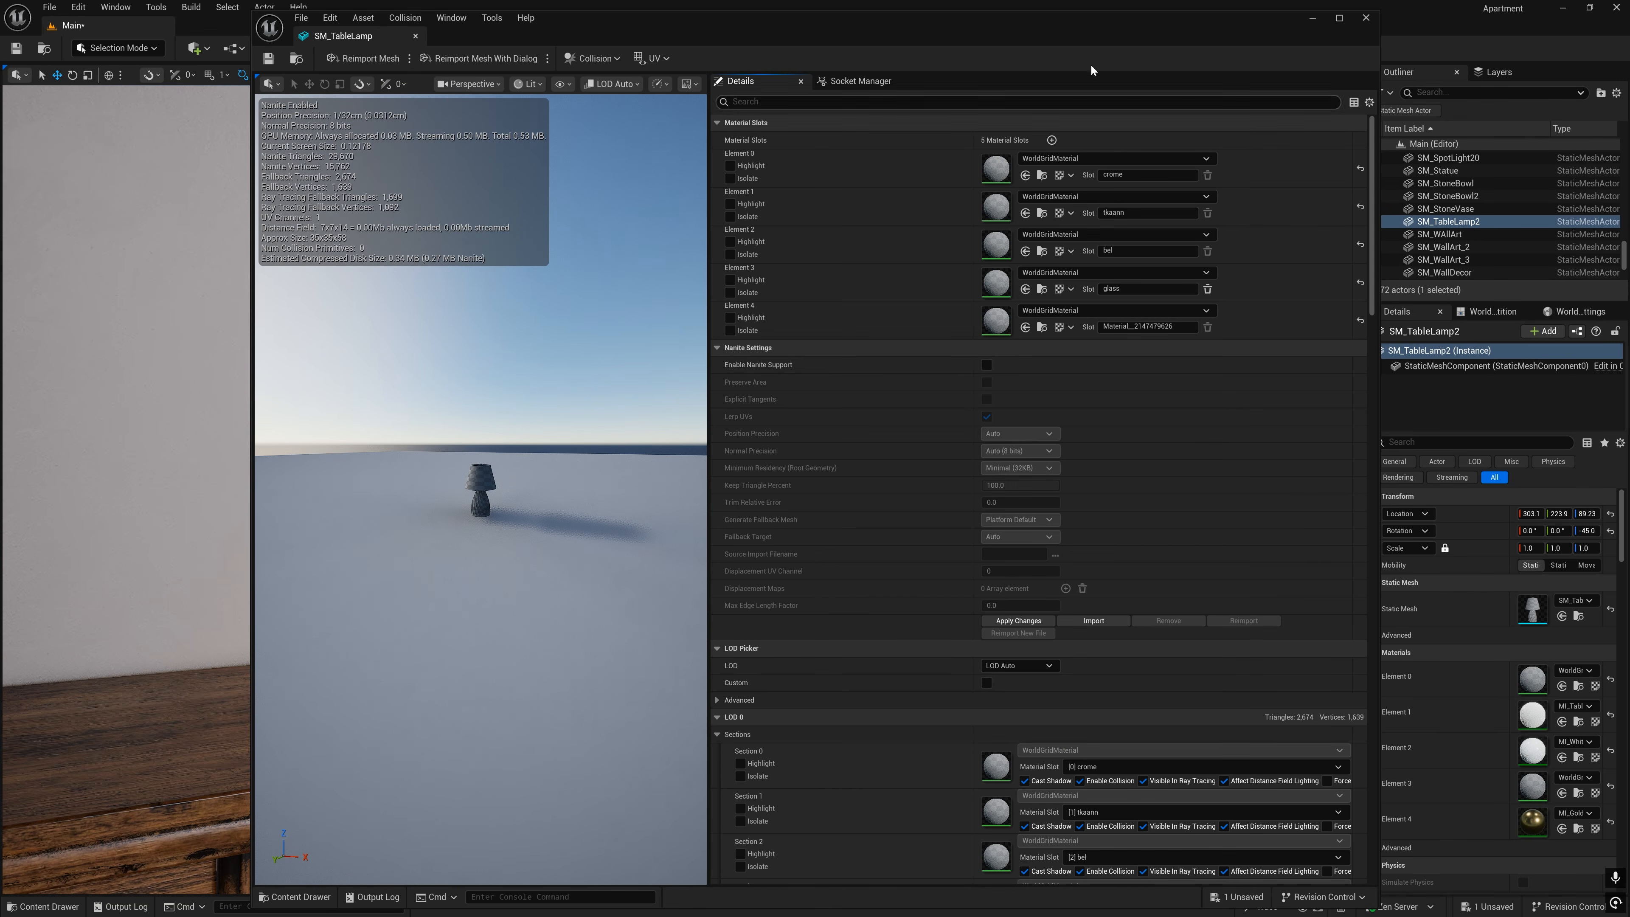
drag(1056, 37, 269, 106)
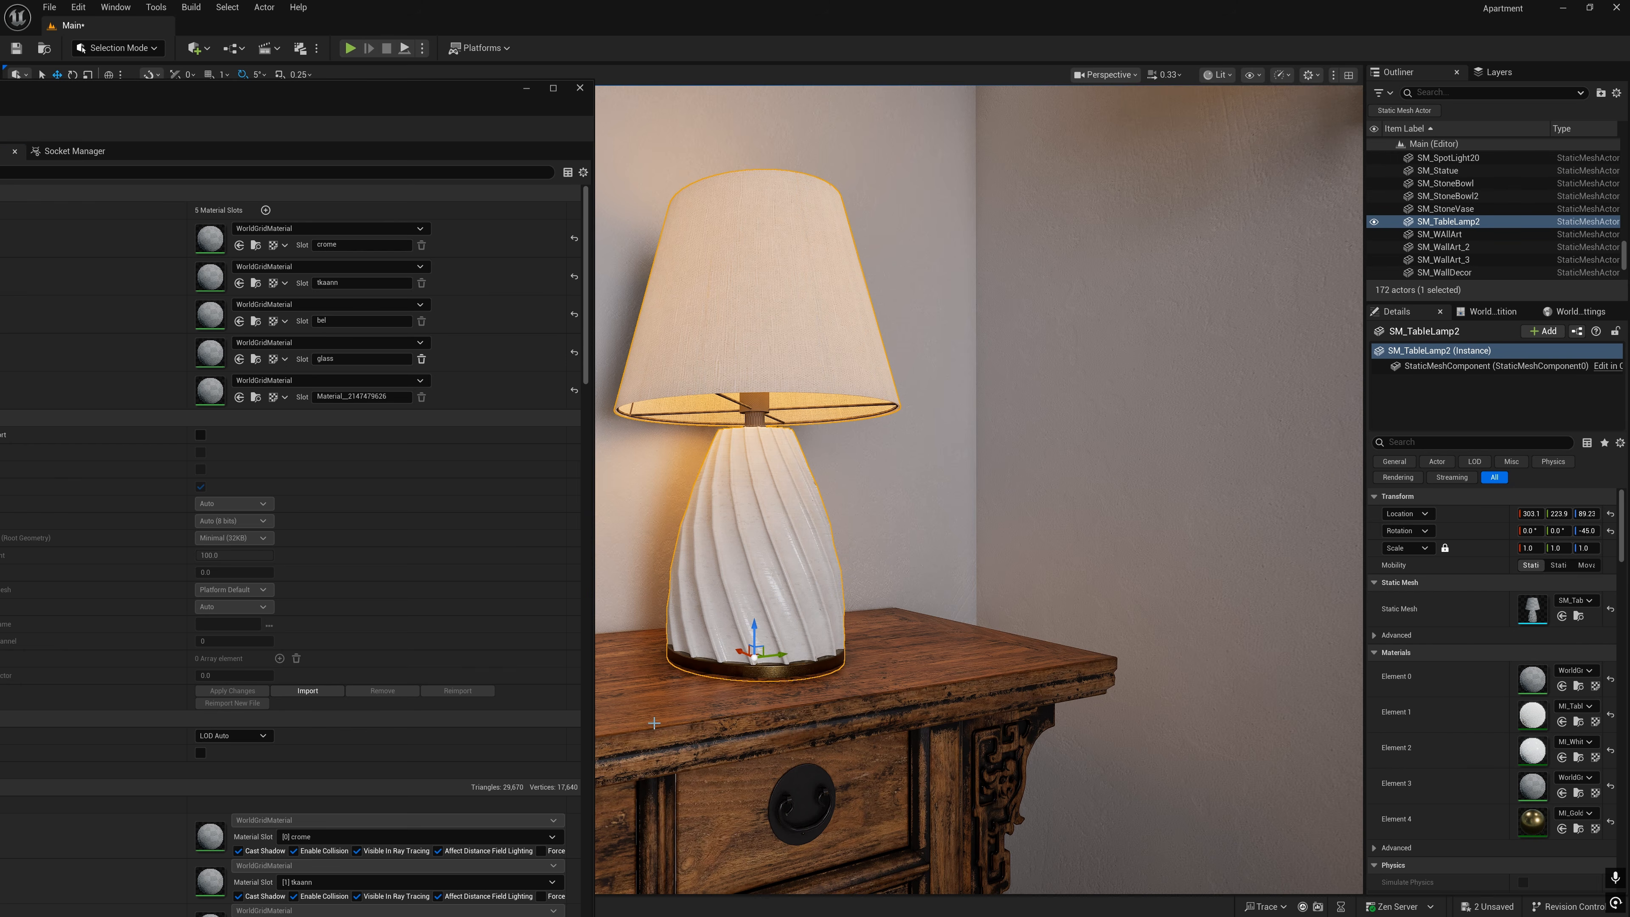
- Re-enable Nanite support on SM_TableLamp, apply the change and close the mesh editor
click(200, 435)
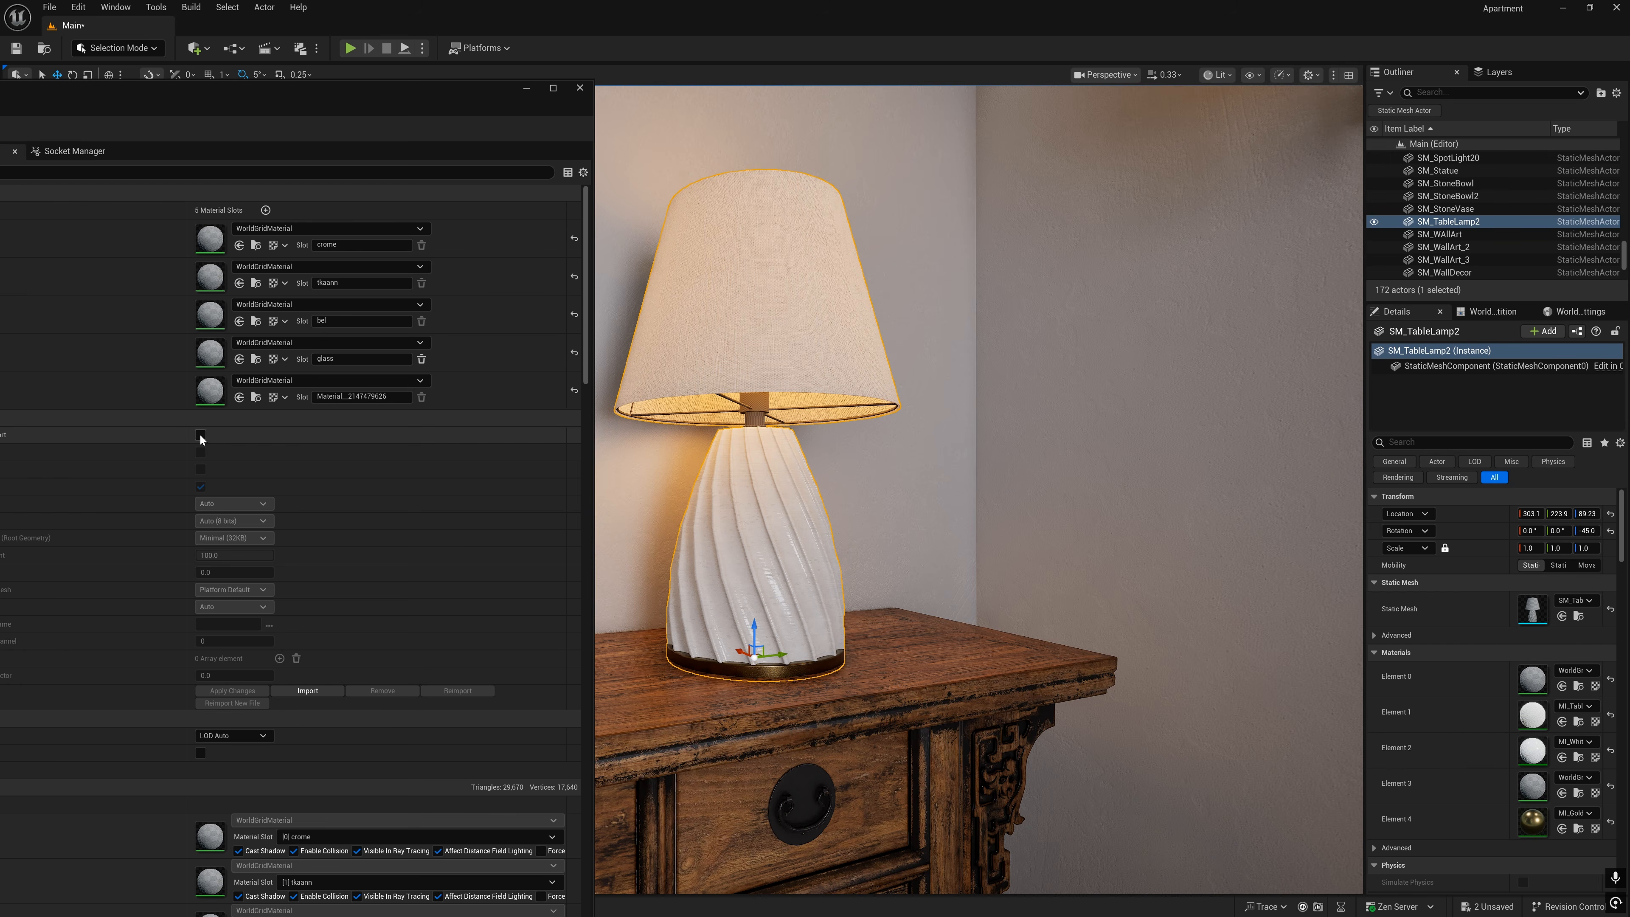
click(232, 690)
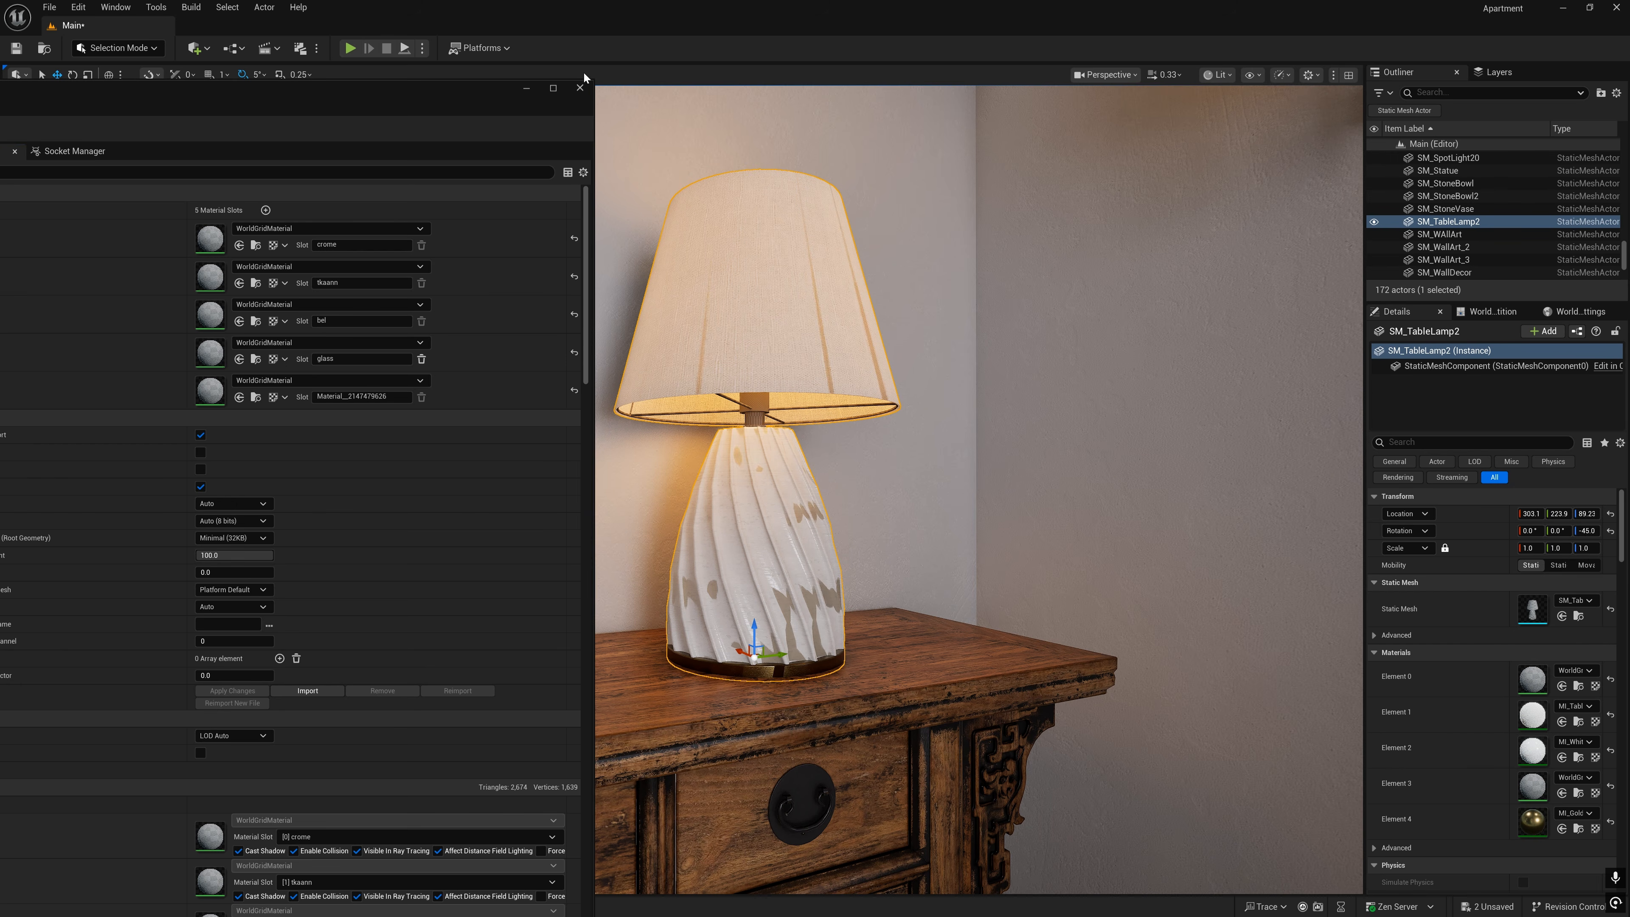
click(579, 88)
- Set the console variable r.RayTracing.NormalBias to 1
click(269, 906)
text(r.ray)
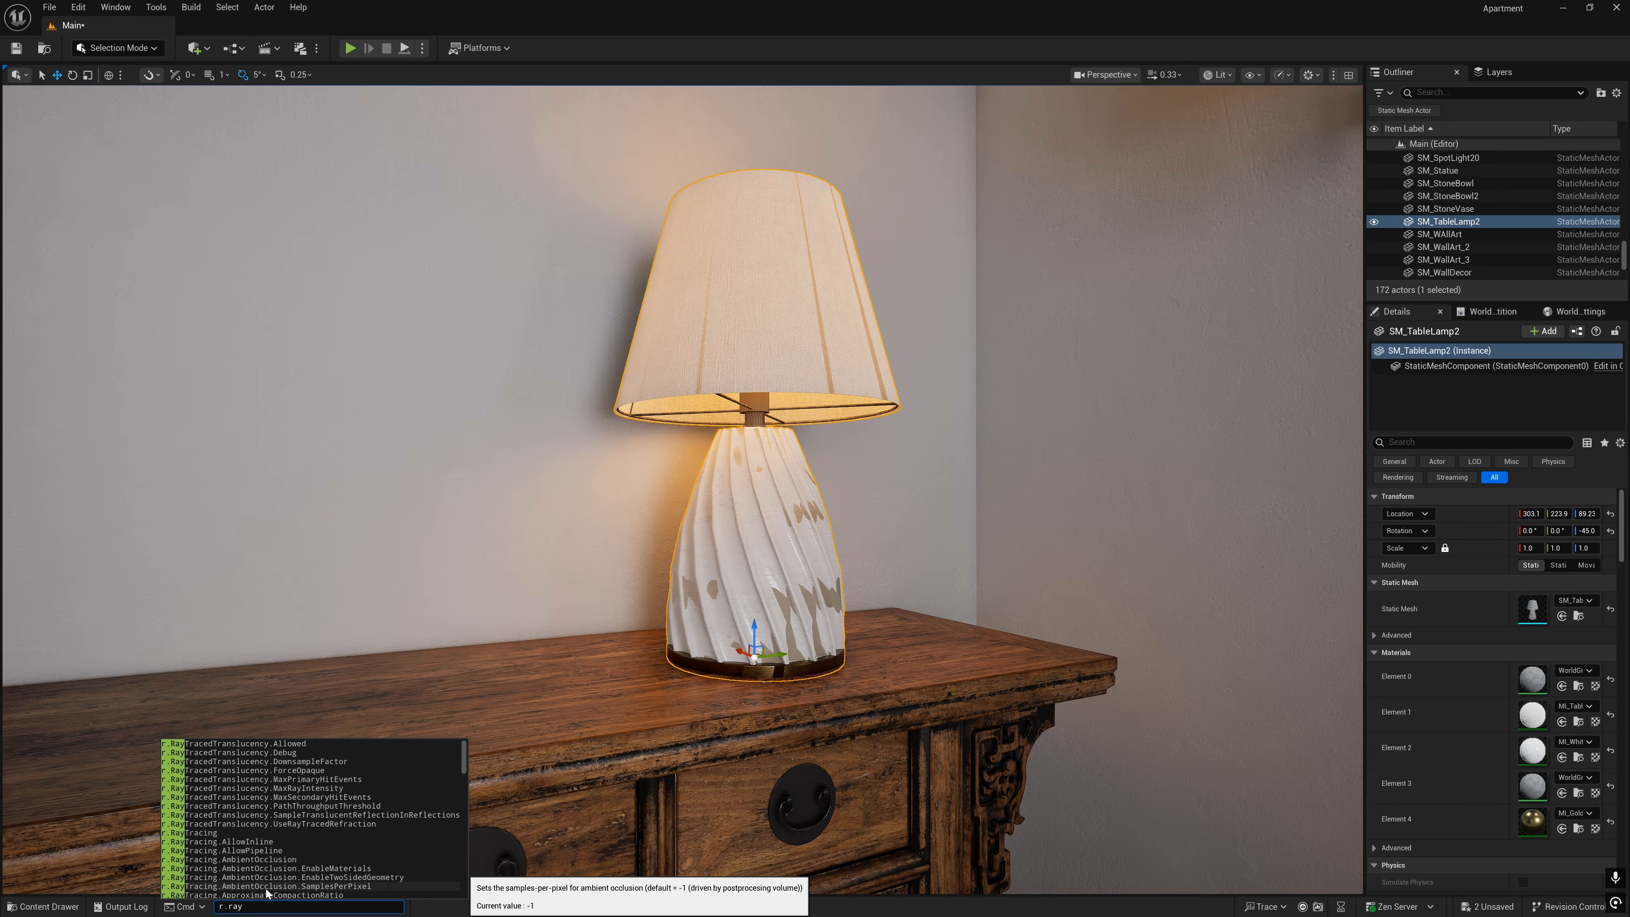
text(tracing)
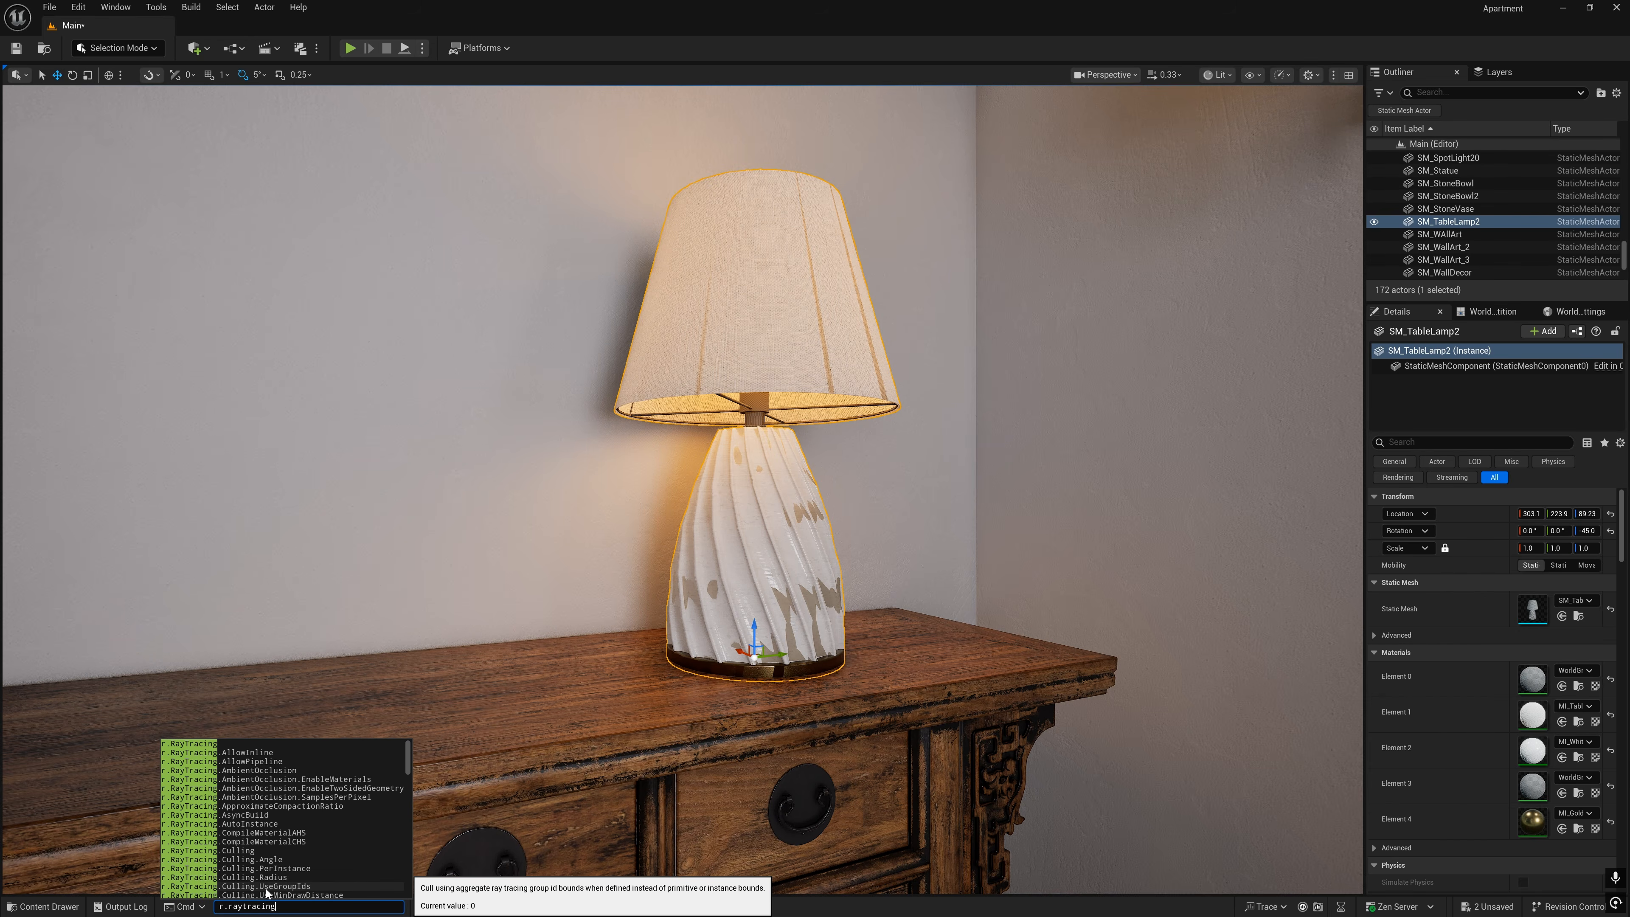
text(.norm)
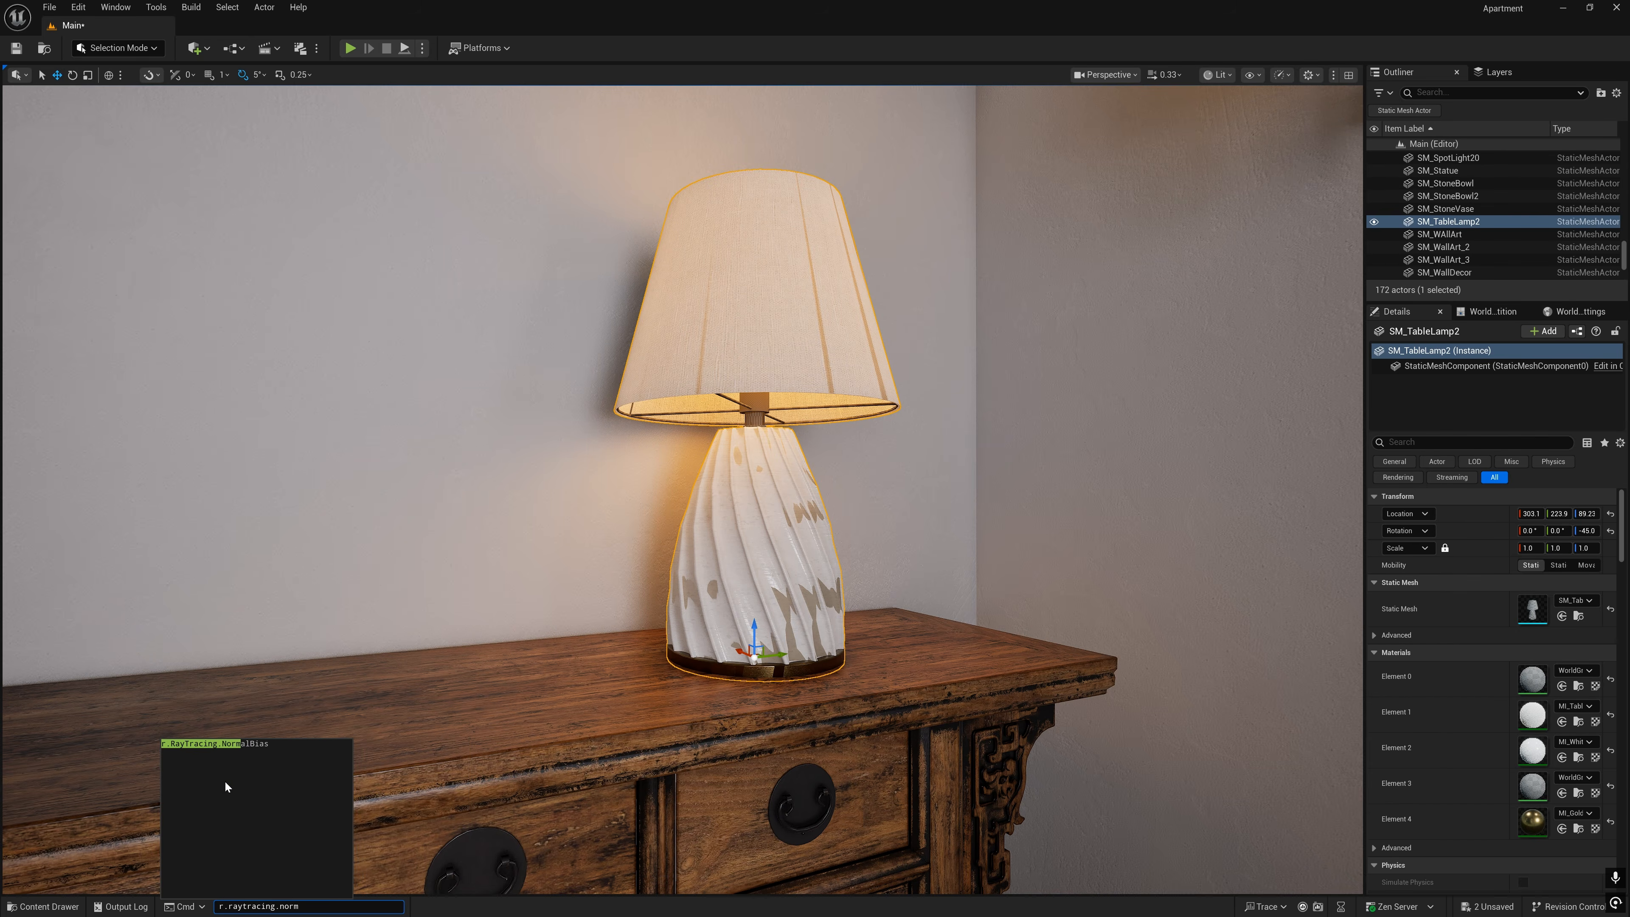
click(255, 742)
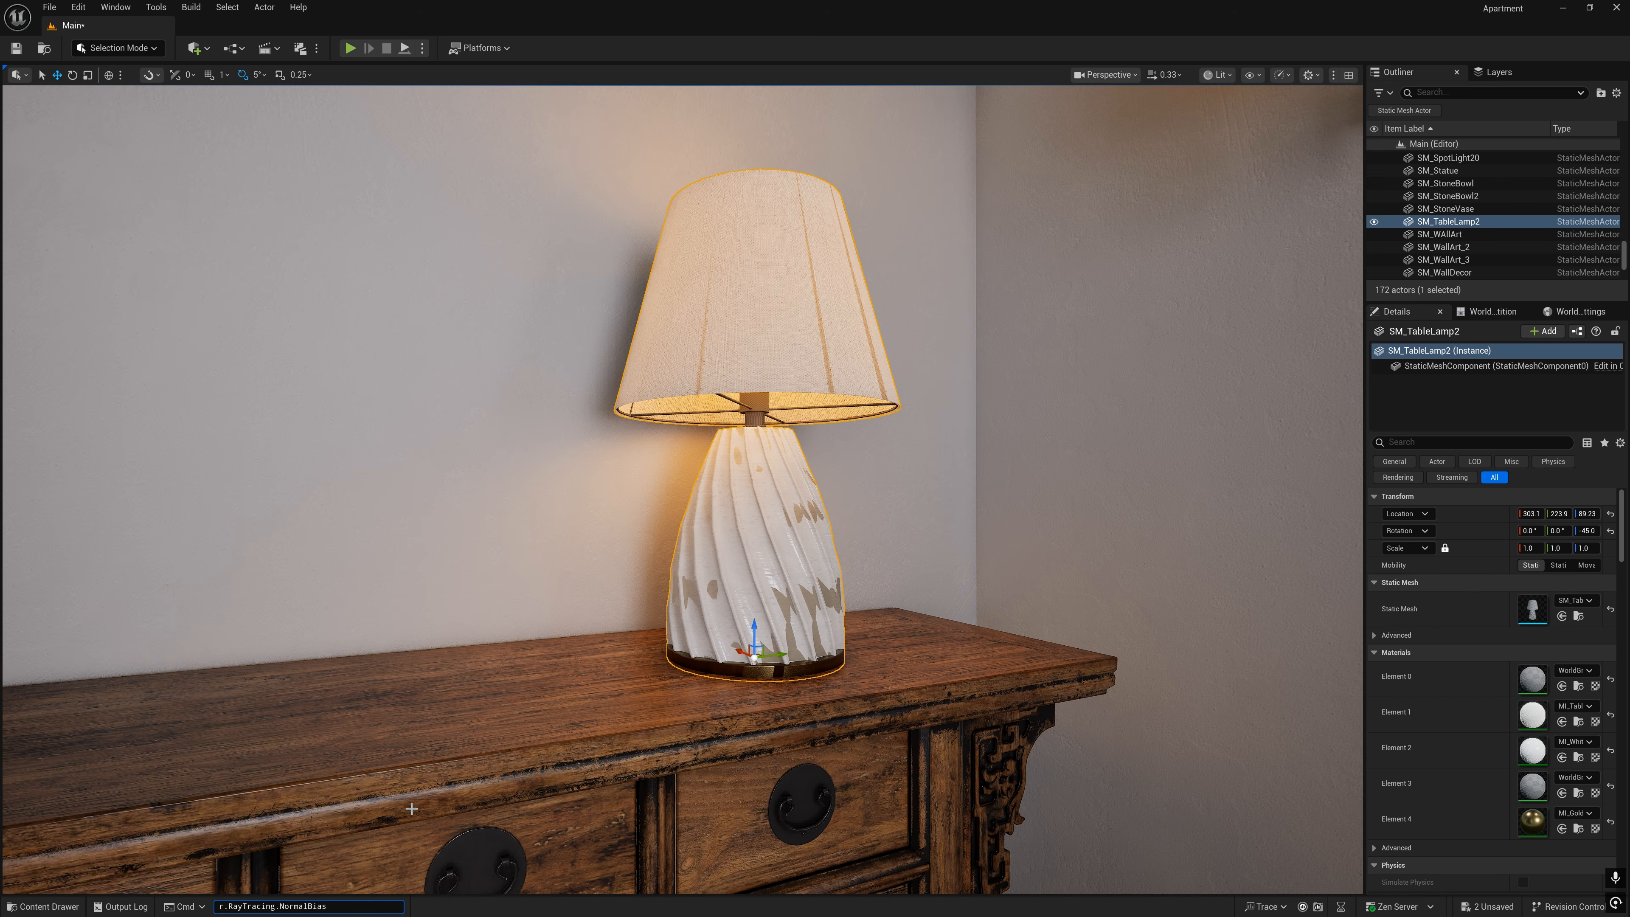
text(1)
key(Return)
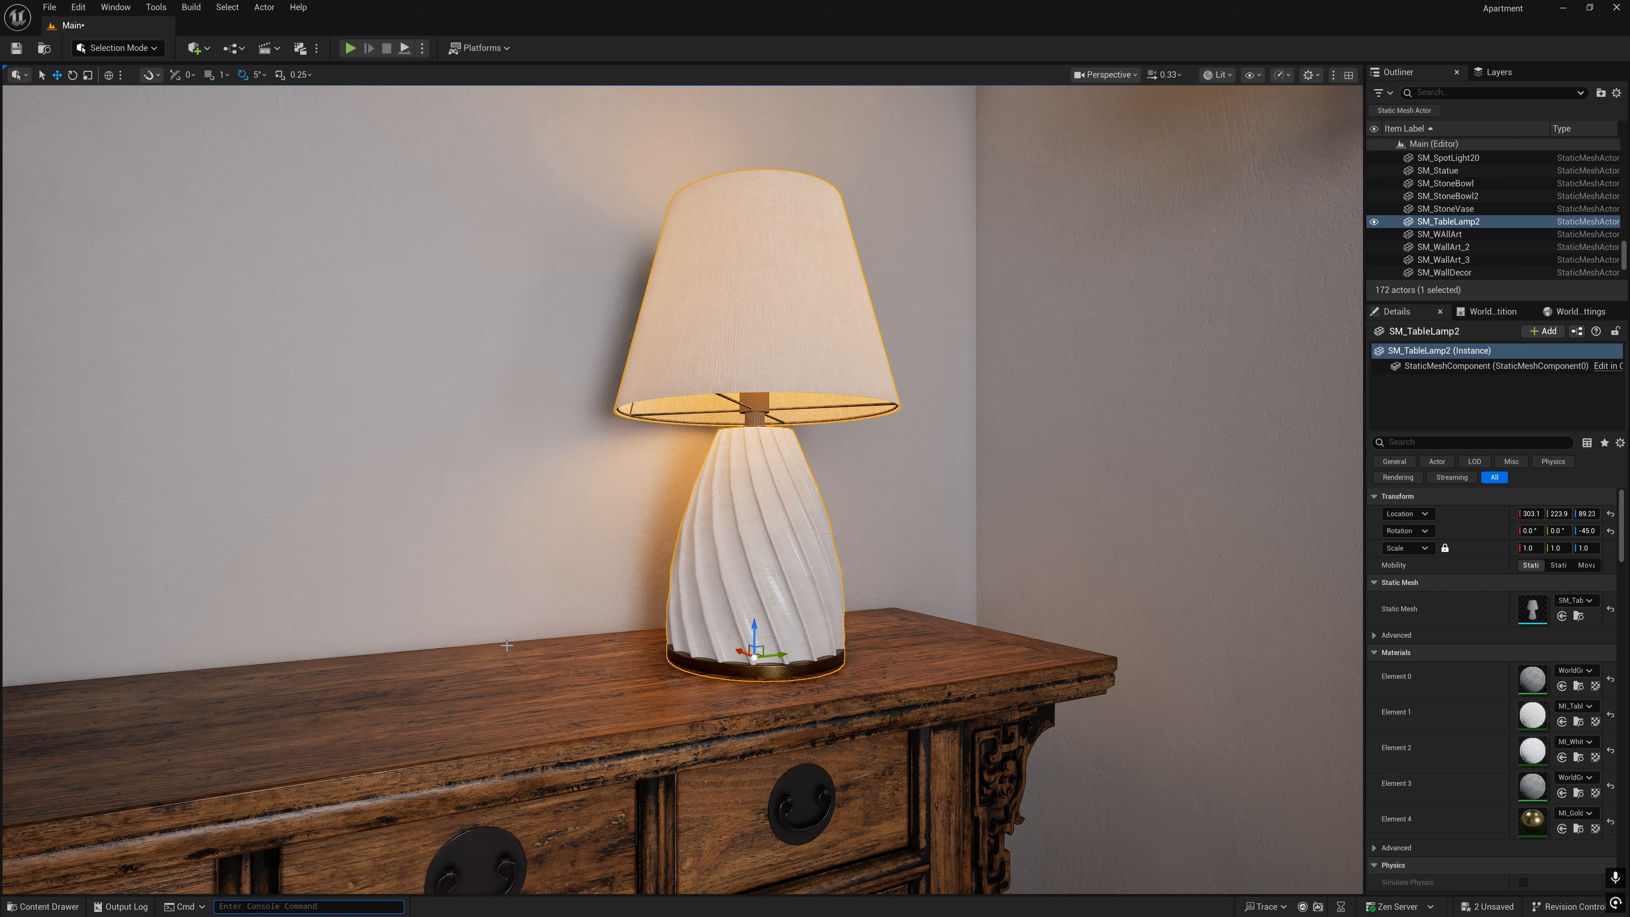
key(s)
right_drag(553, 603, 545, 639)
key(w)
key(d)
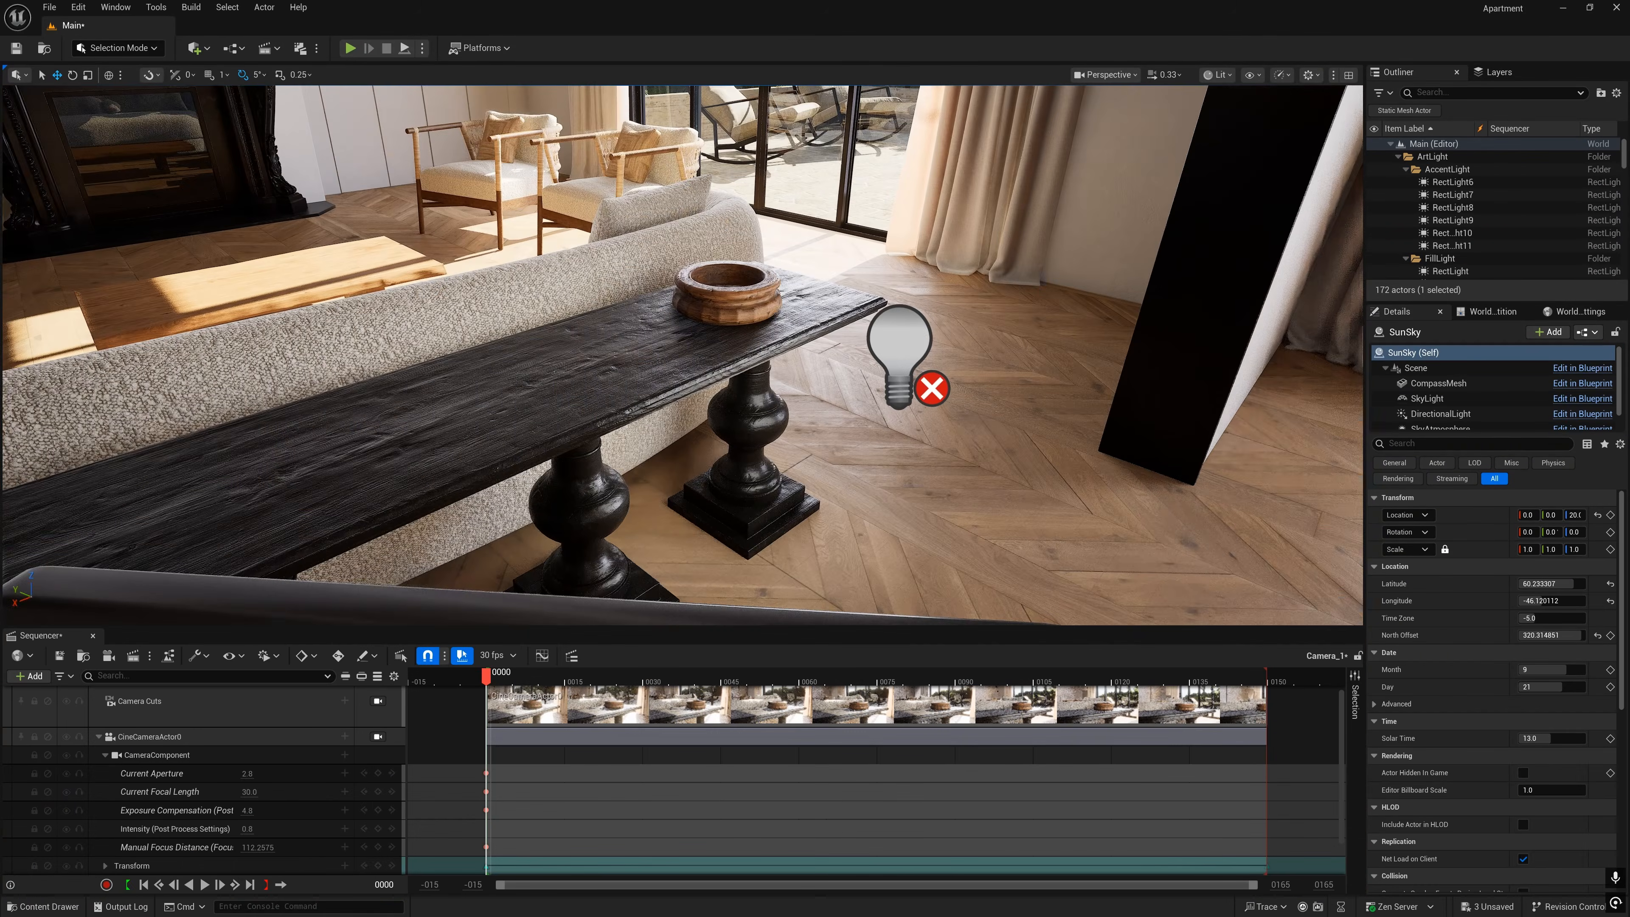
- Select the accent rect light beside the dark console table and view the scene through CineCameraActor0
right_drag(680, 359, 655, 302)
key(s)
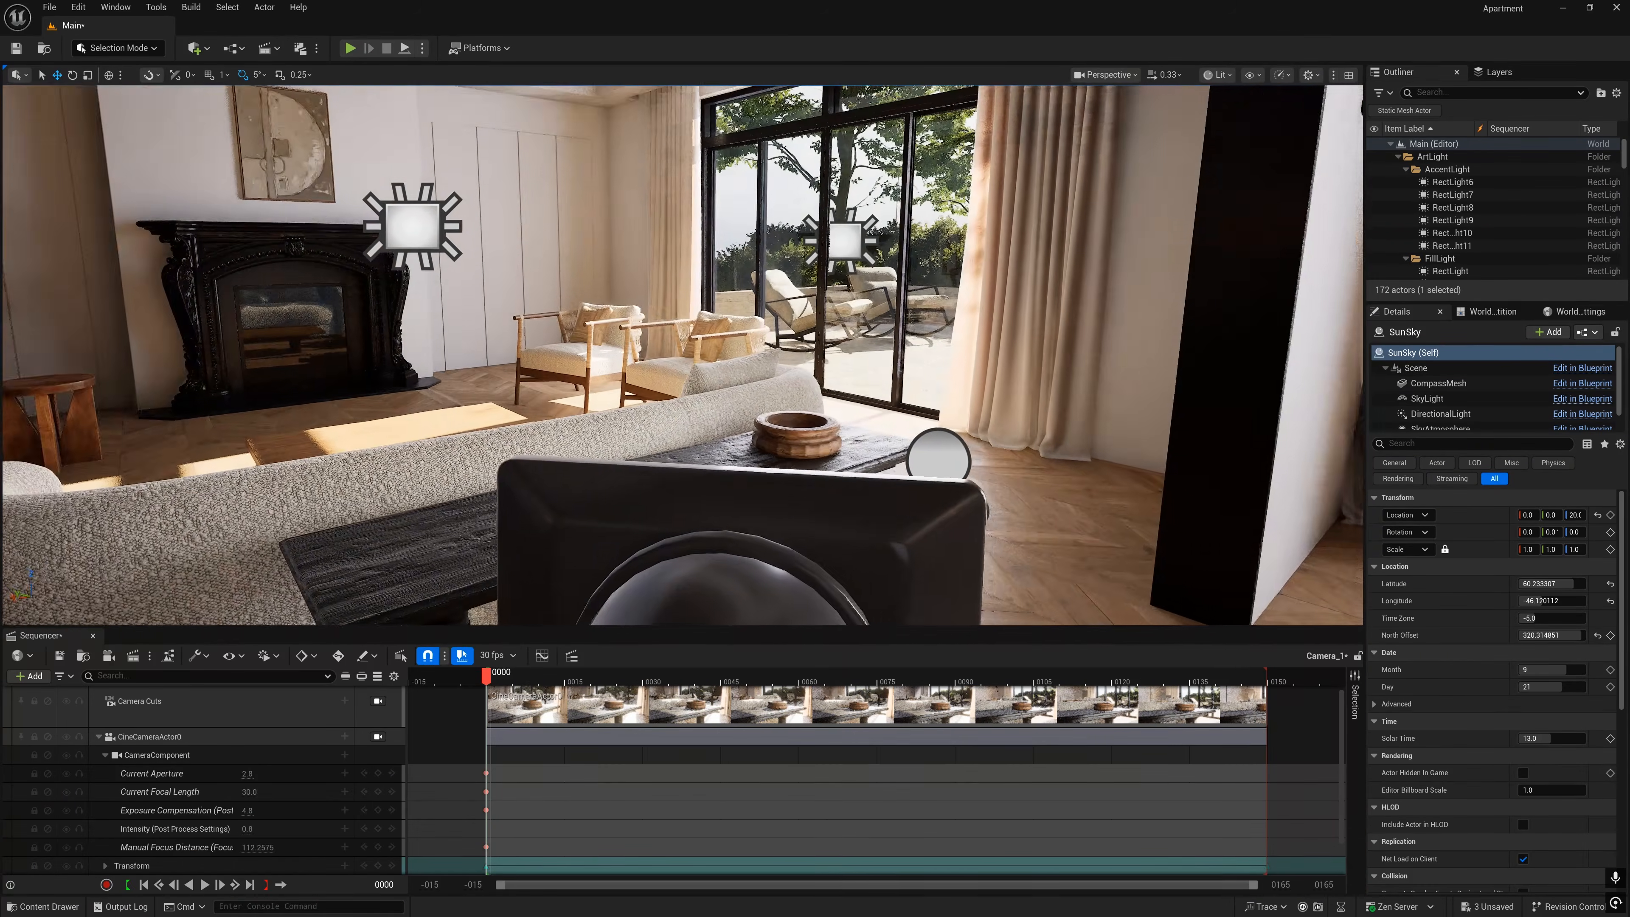
drag(486, 676, 1209, 679)
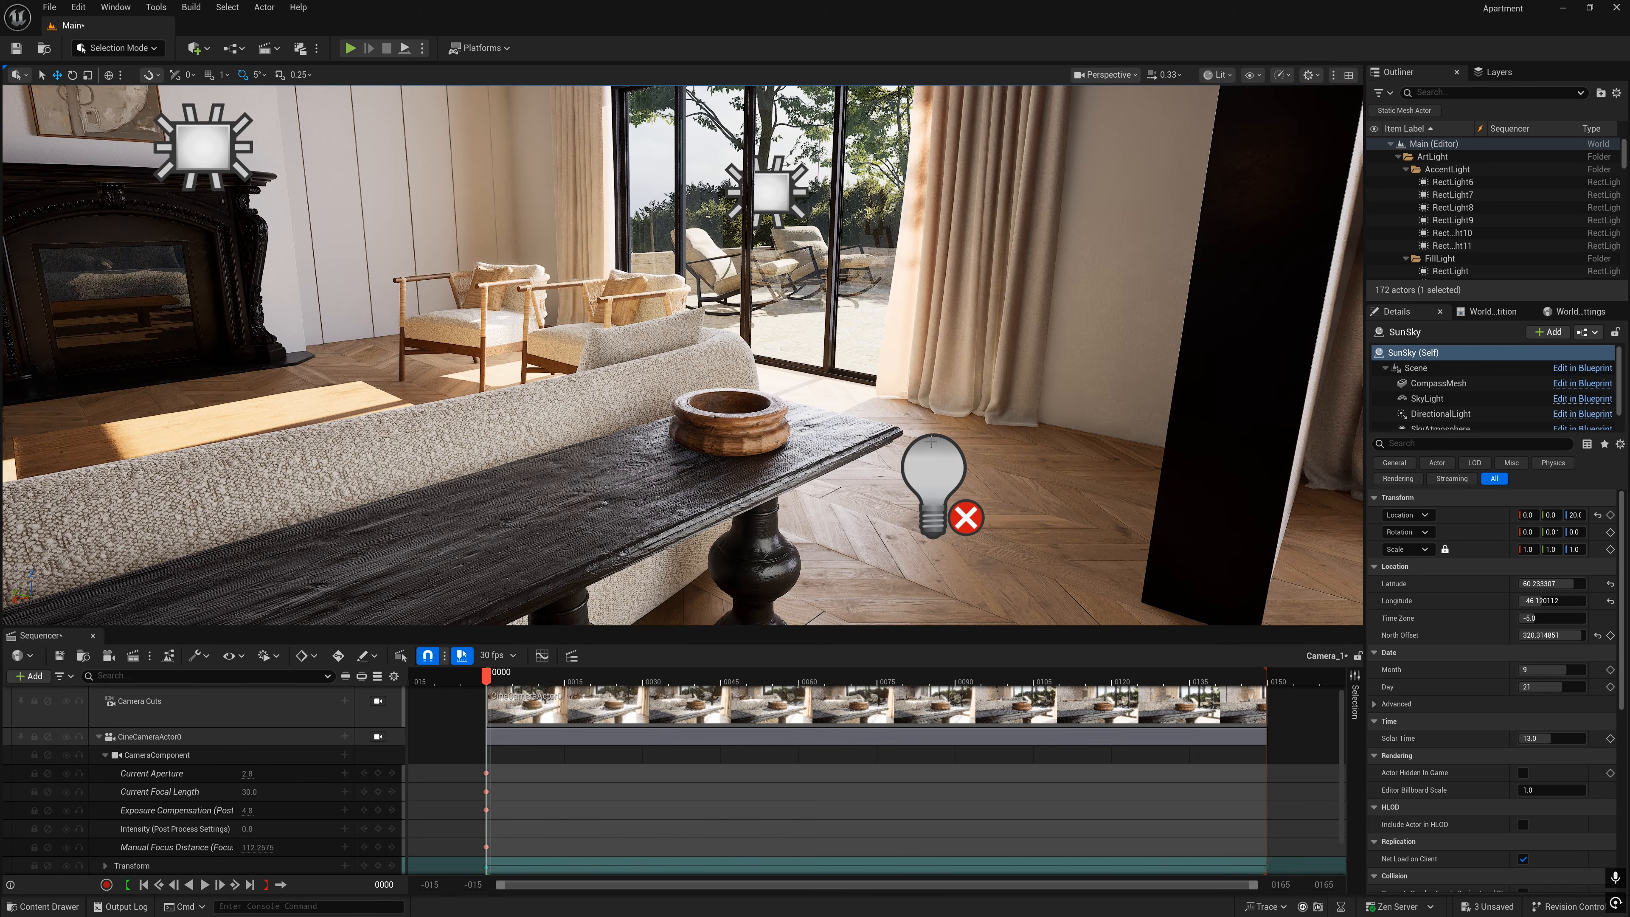
click(948, 461)
key(a)
right_drag(949, 460, 979, 527)
key(d)
key(s)
key(w)
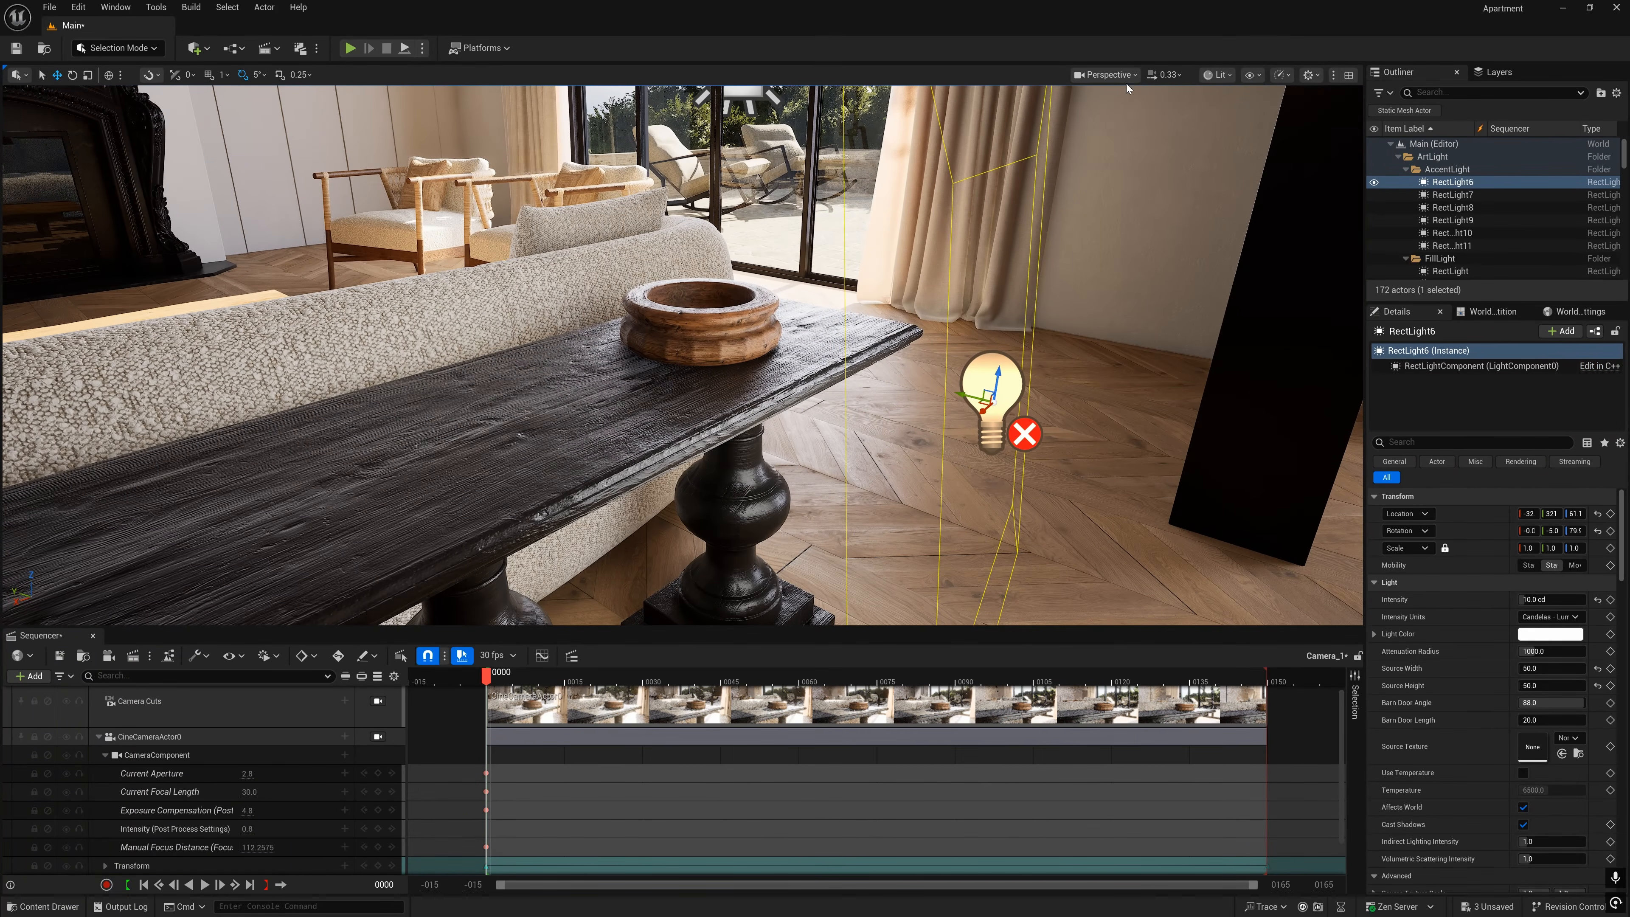
click(1124, 76)
click(1130, 146)
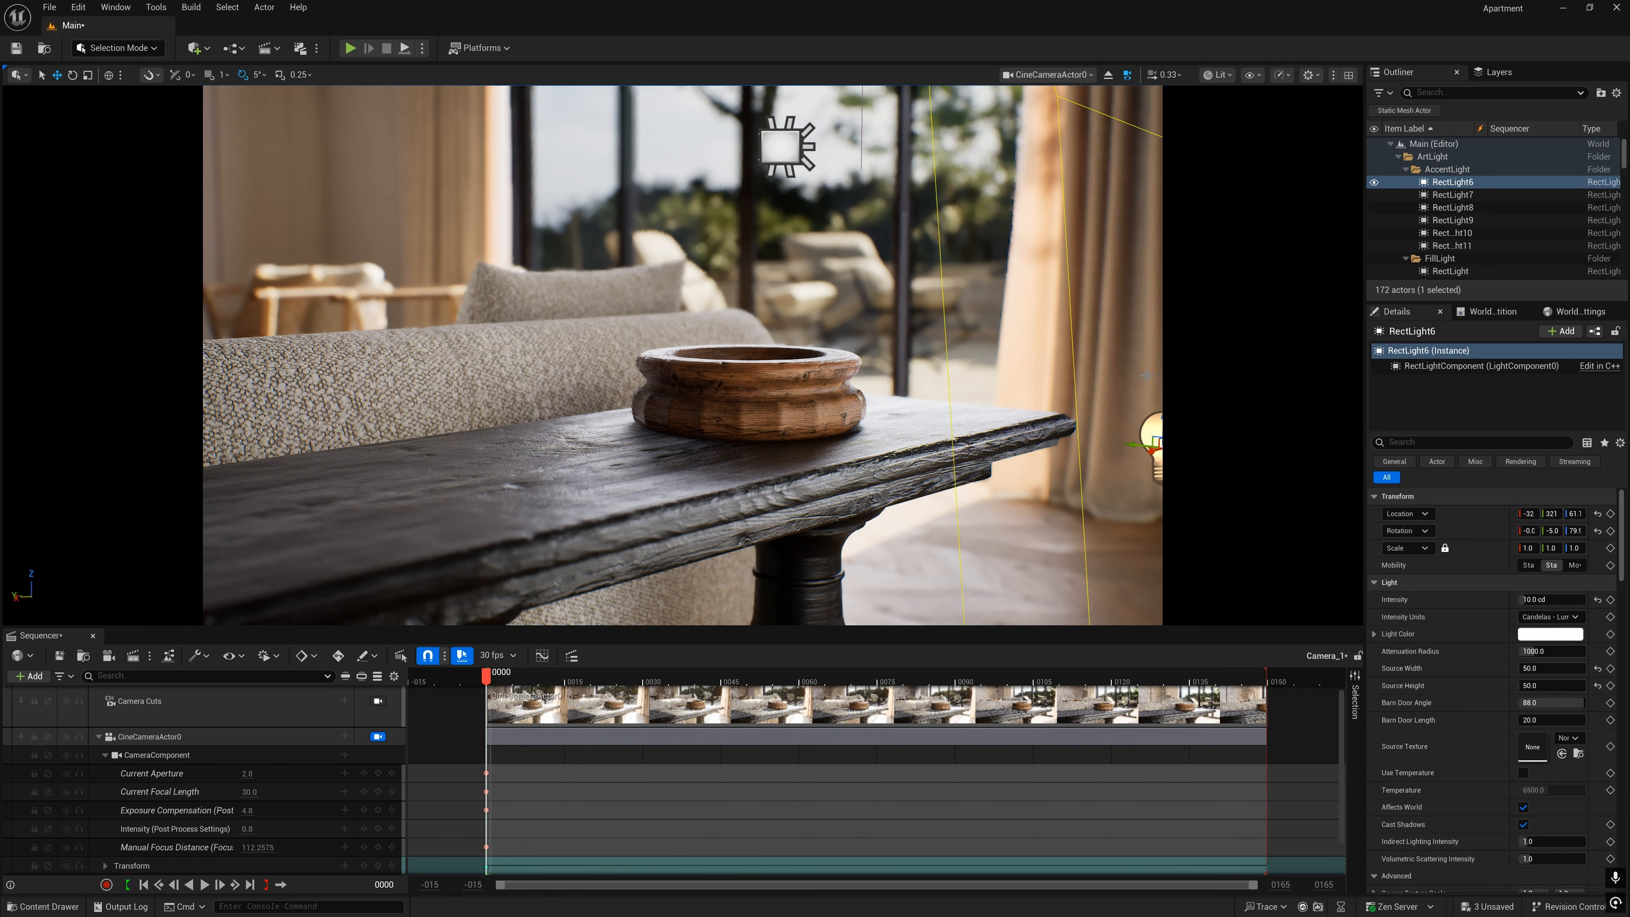
- Hide and show the AccentLight folder repeatedly to compare the wooden bowl shot with and without accent lights
click(1374, 169)
mouse_move(486, 684)
mouse_down()
mouse_move(1281, 679)
mouse_move(486, 670)
mouse_up()
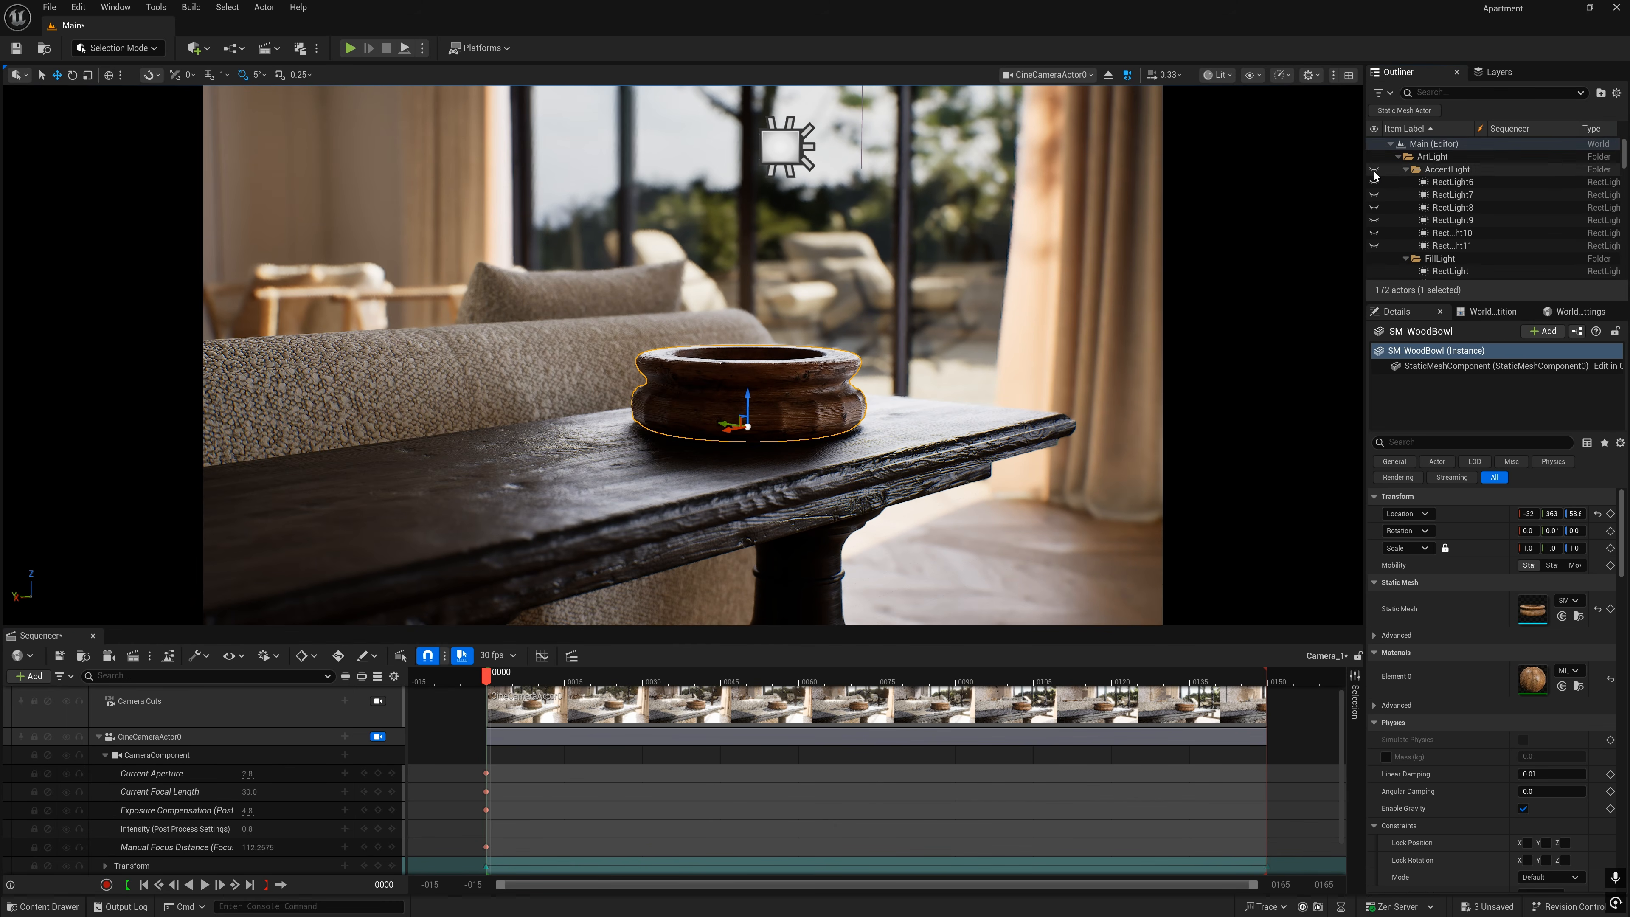
click(1374, 170)
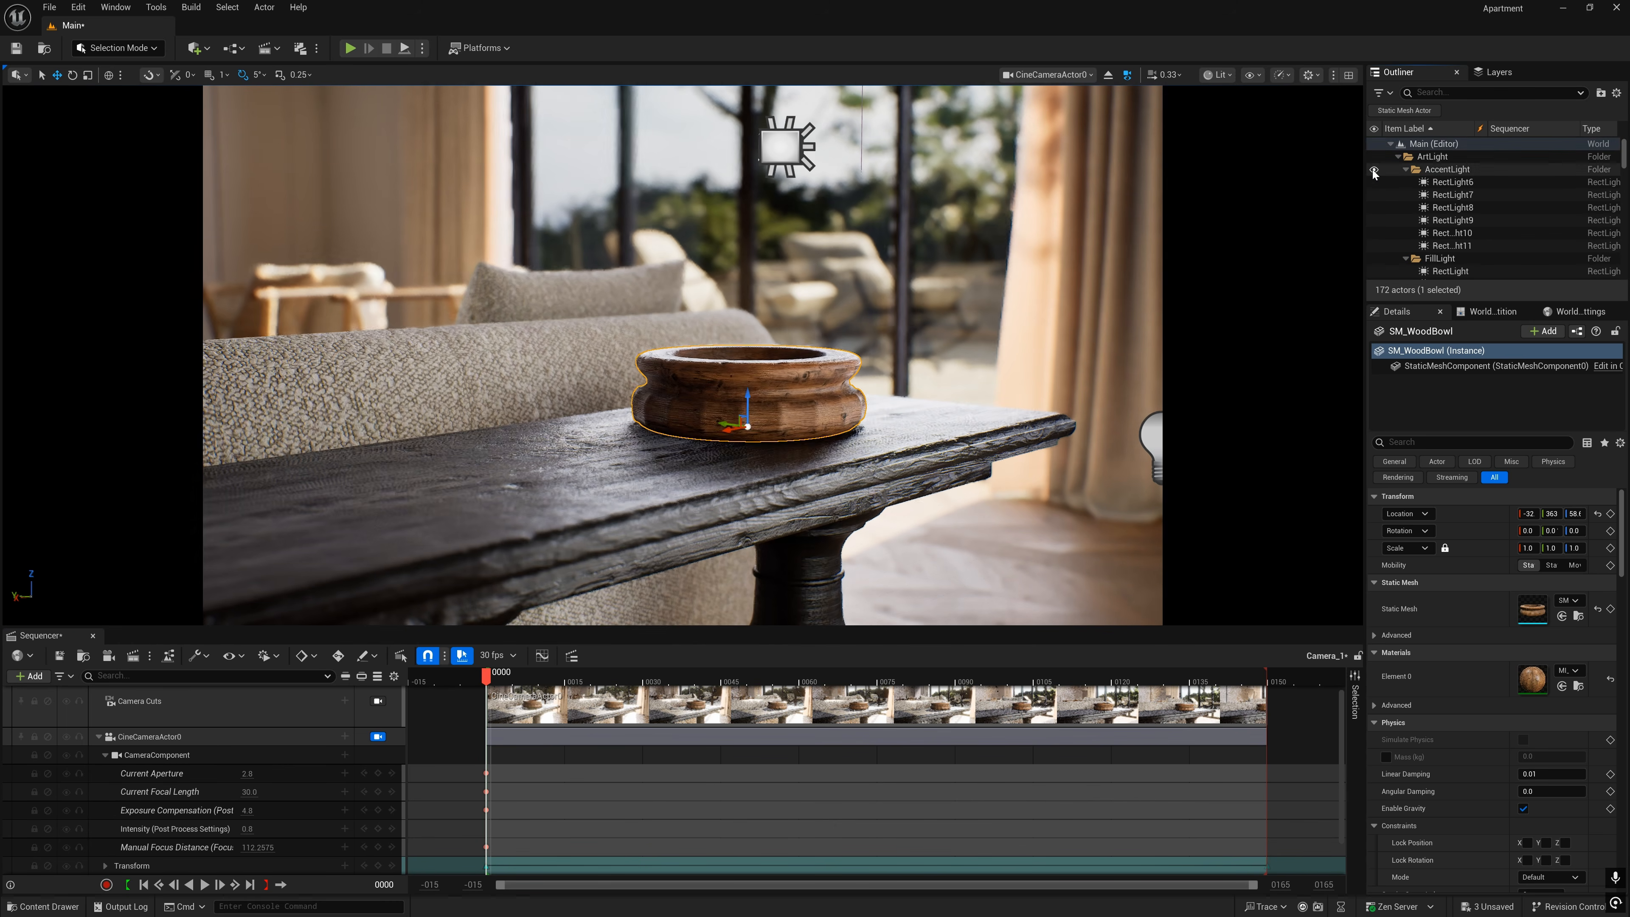
mouse_move(485, 675)
mouse_down()
mouse_move(1266, 679)
mouse_move(486, 669)
mouse_up()
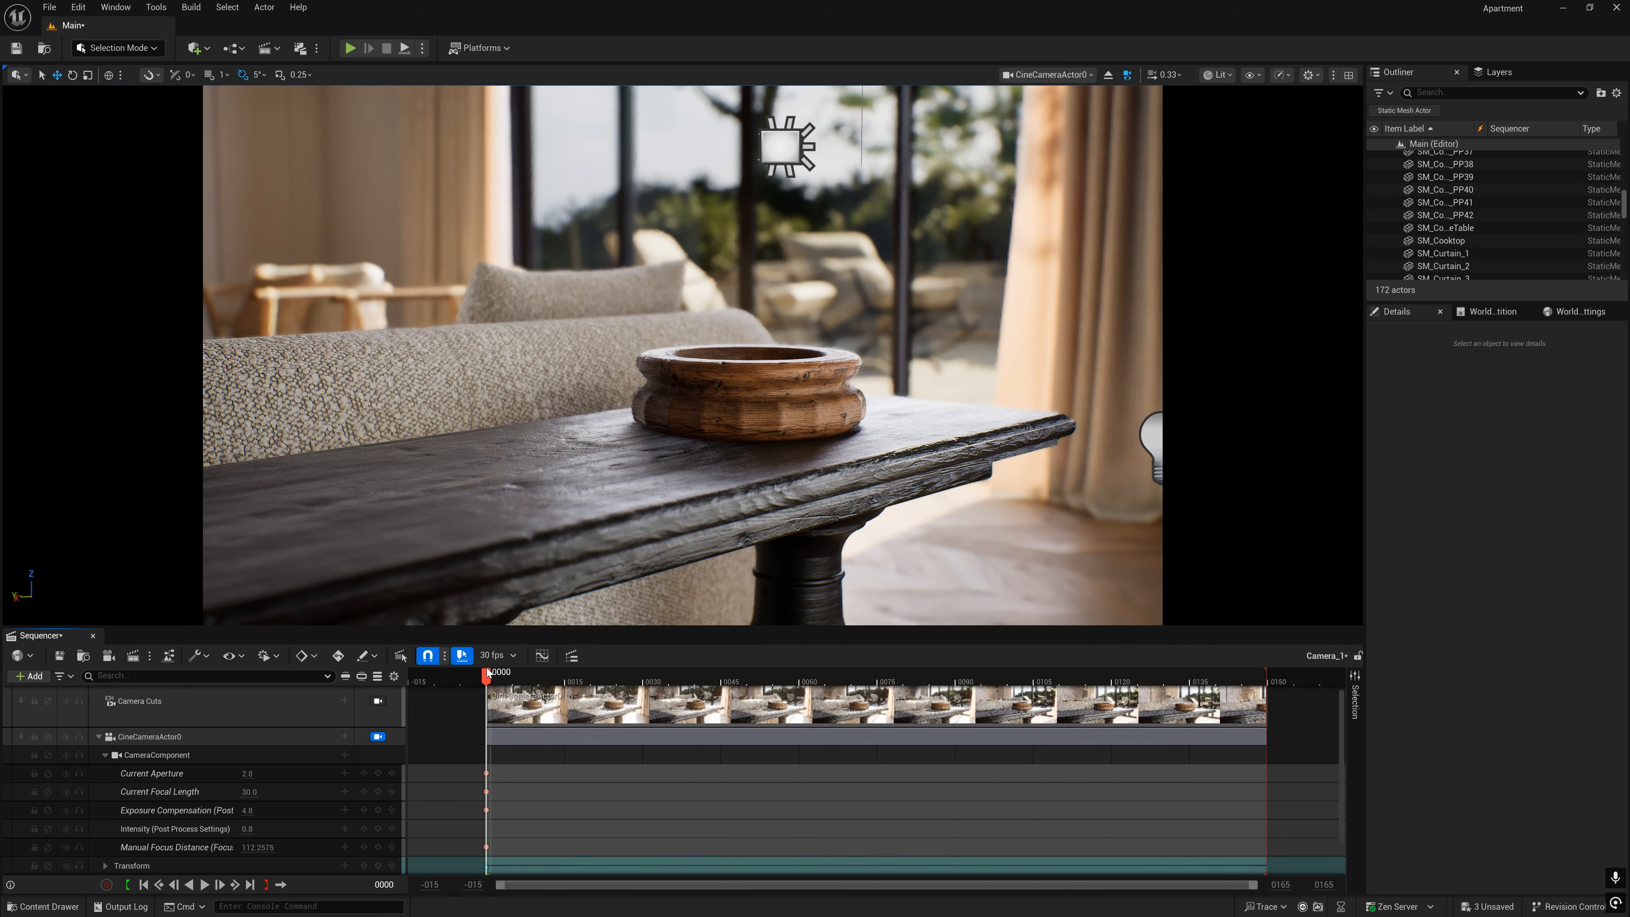
drag(1623, 205, 1618, 147)
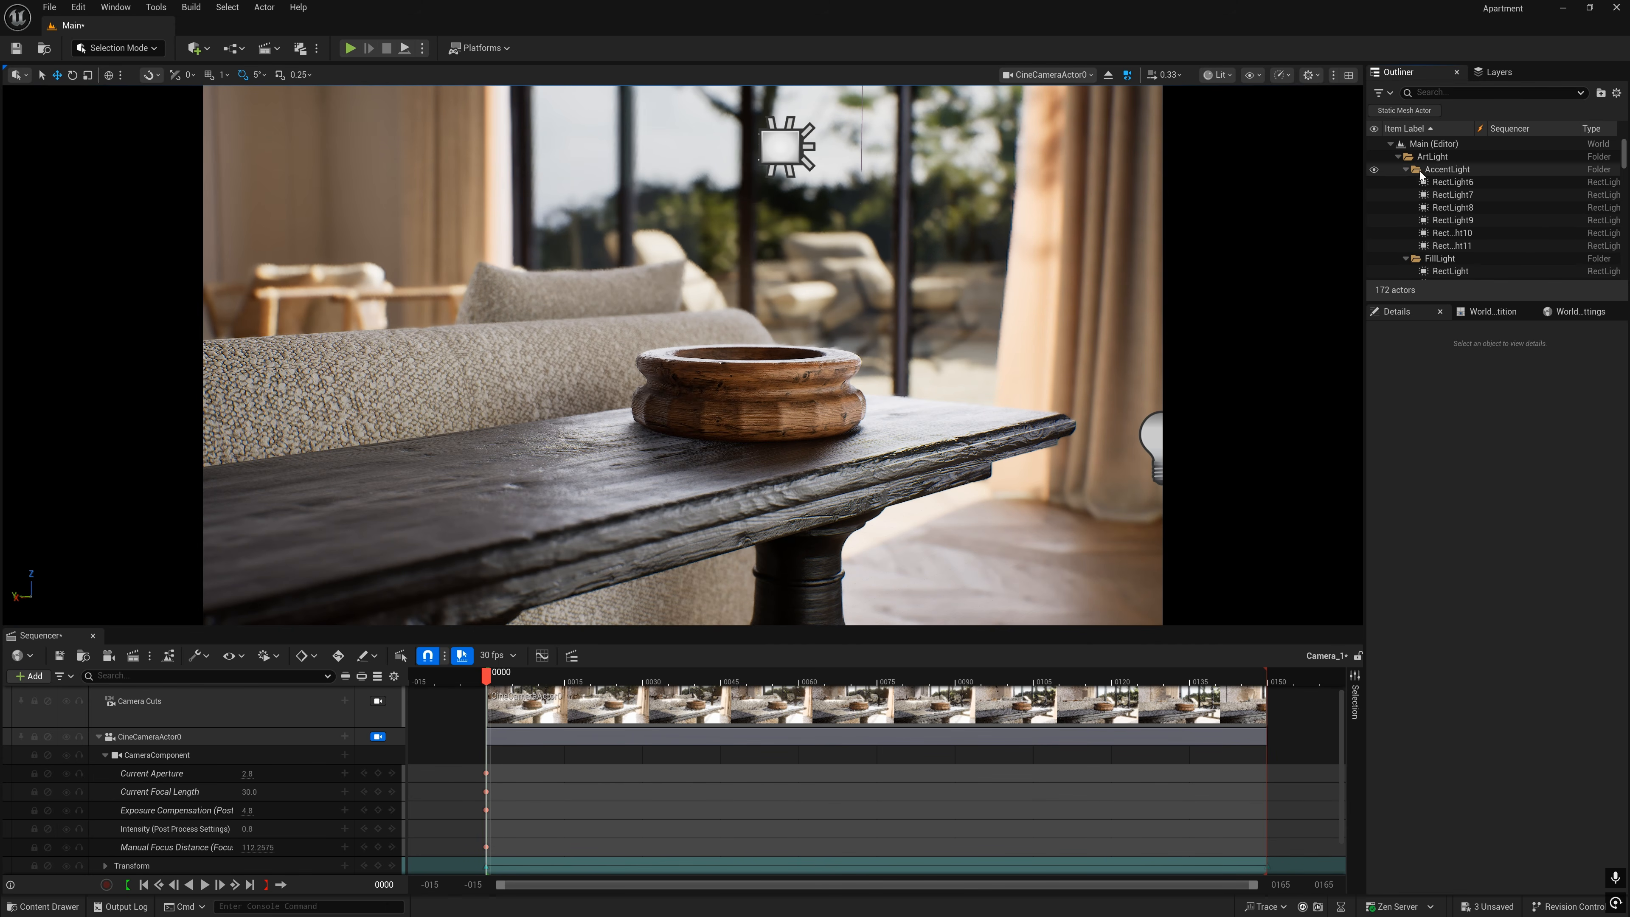
click(1373, 169)
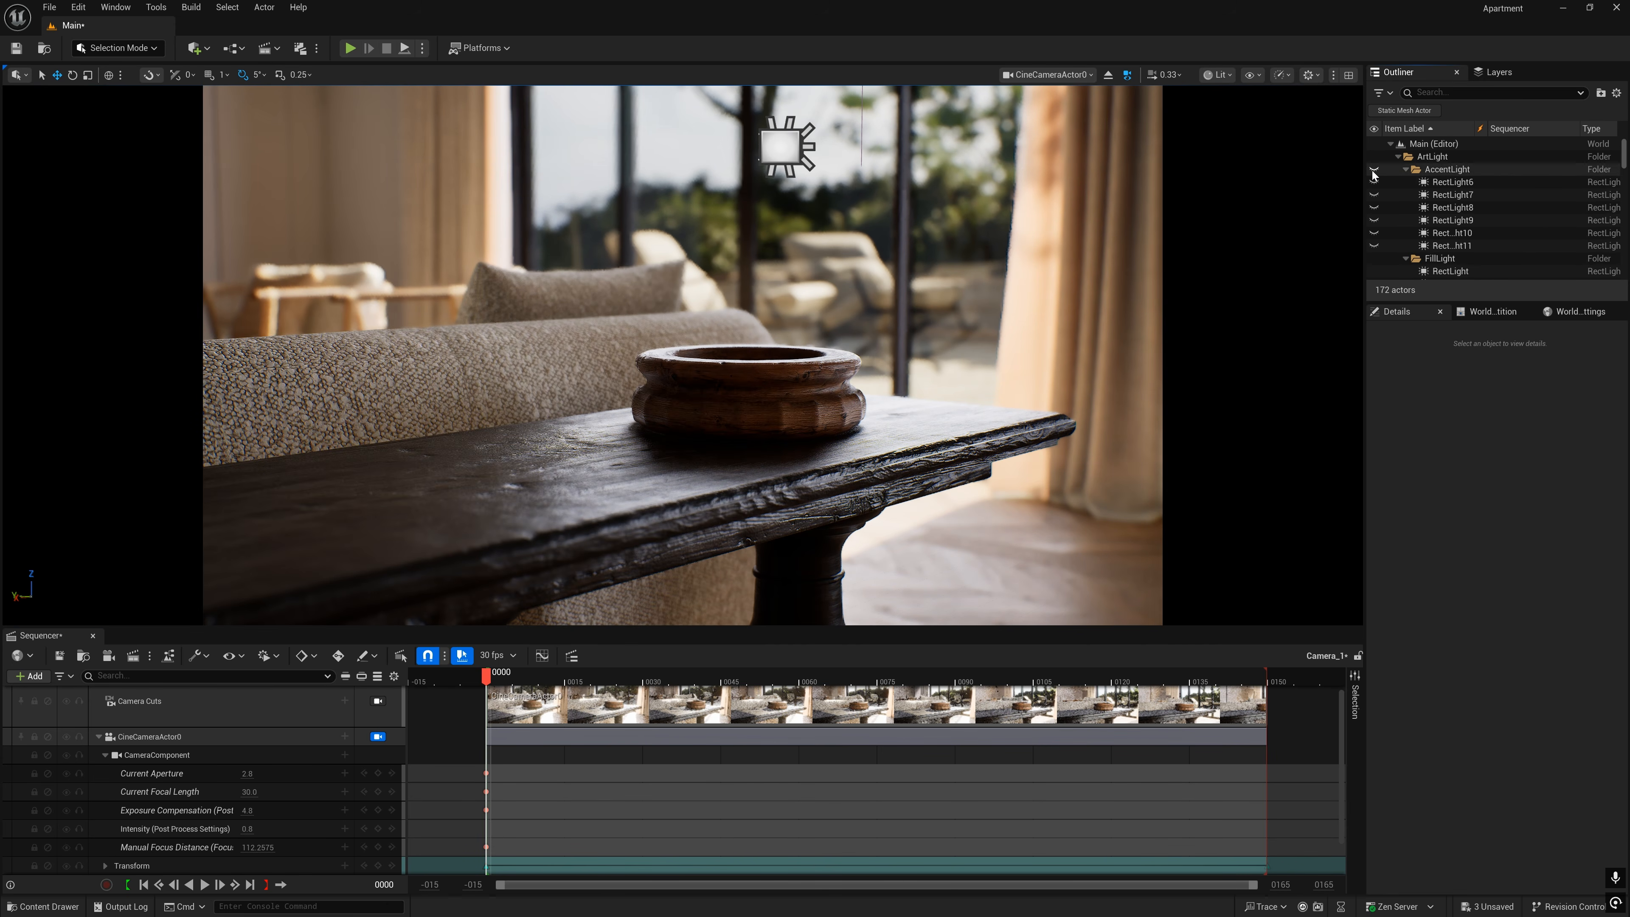
click(1374, 169)
click(1374, 169)
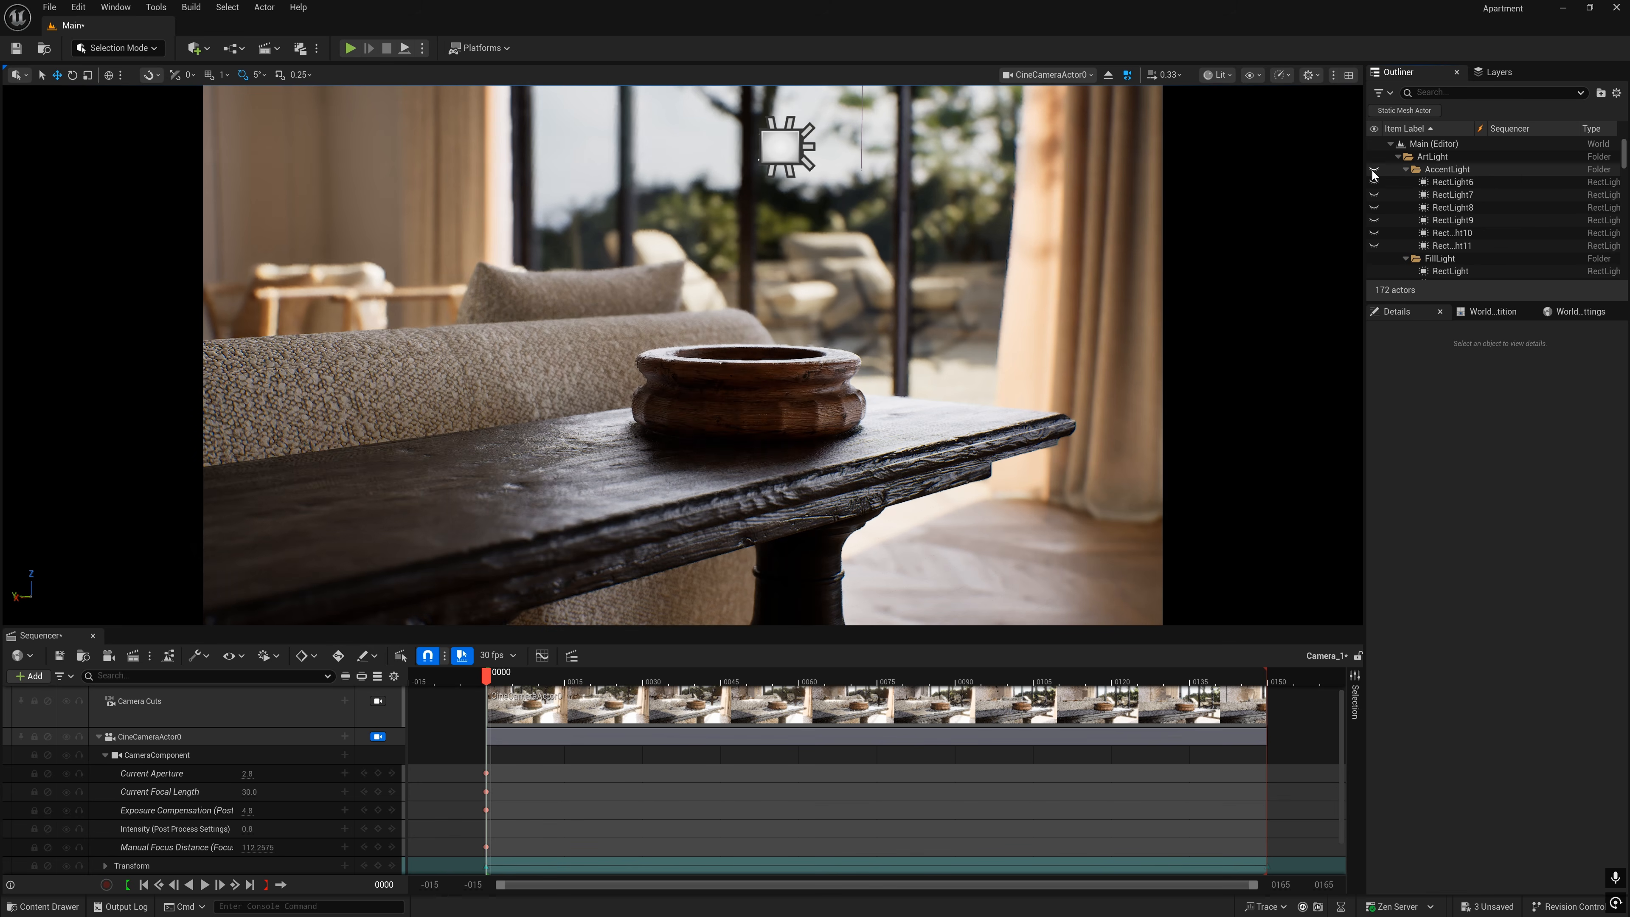
click(1374, 170)
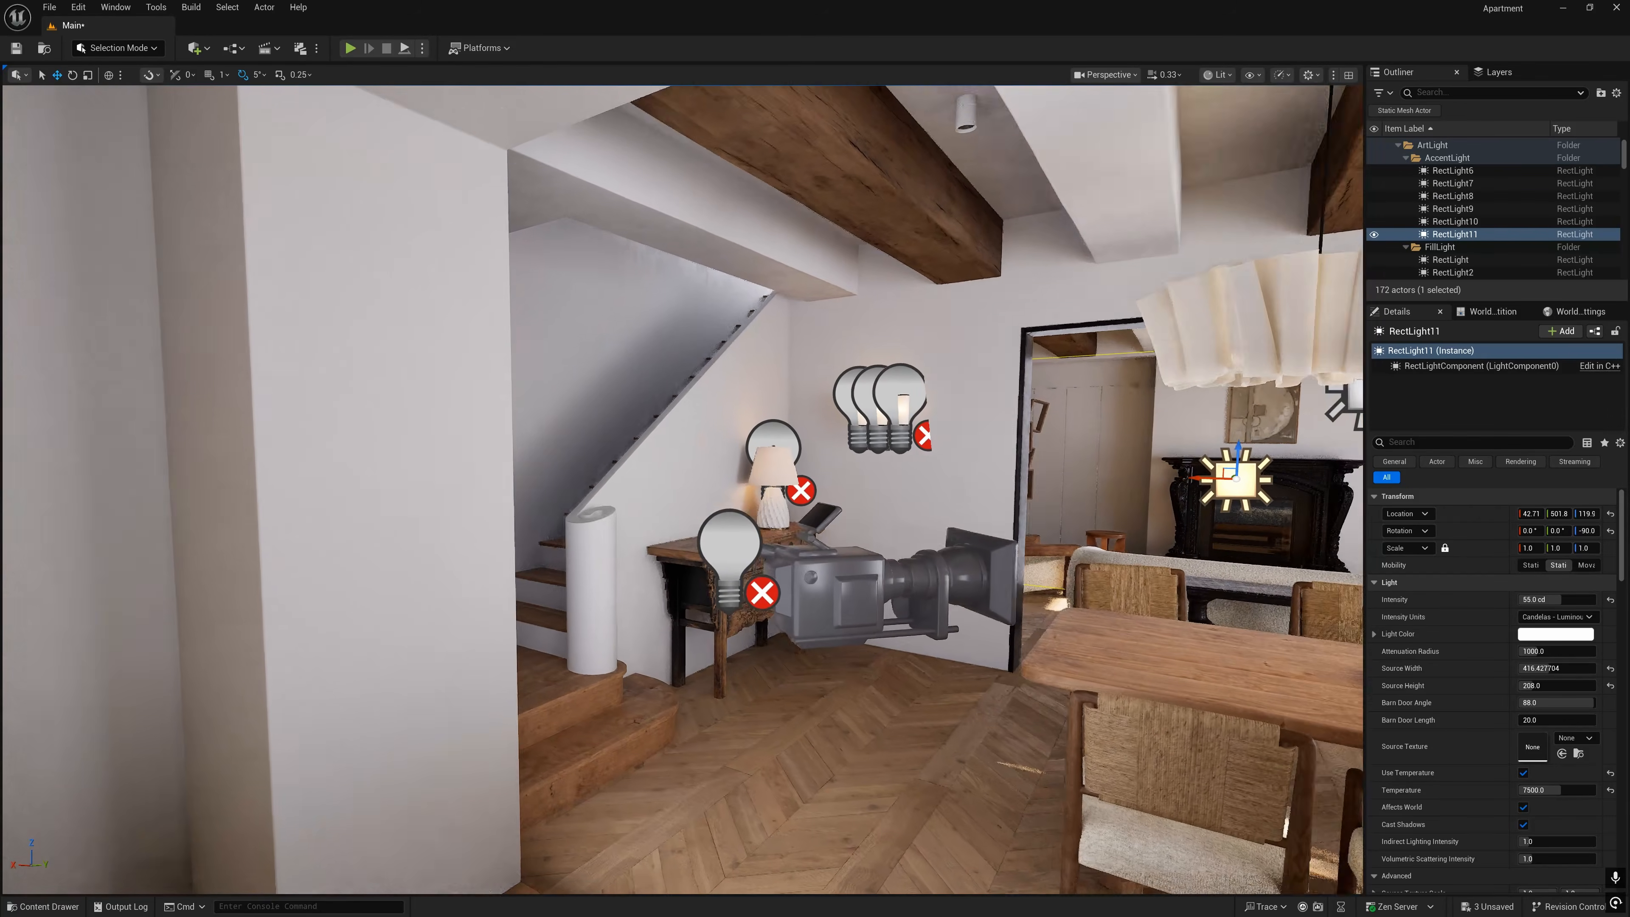
- Examine the lights around the dining area and the shadows of the kitchen ceiling spotlights from different distances
right_drag(903, 569, 866, 581)
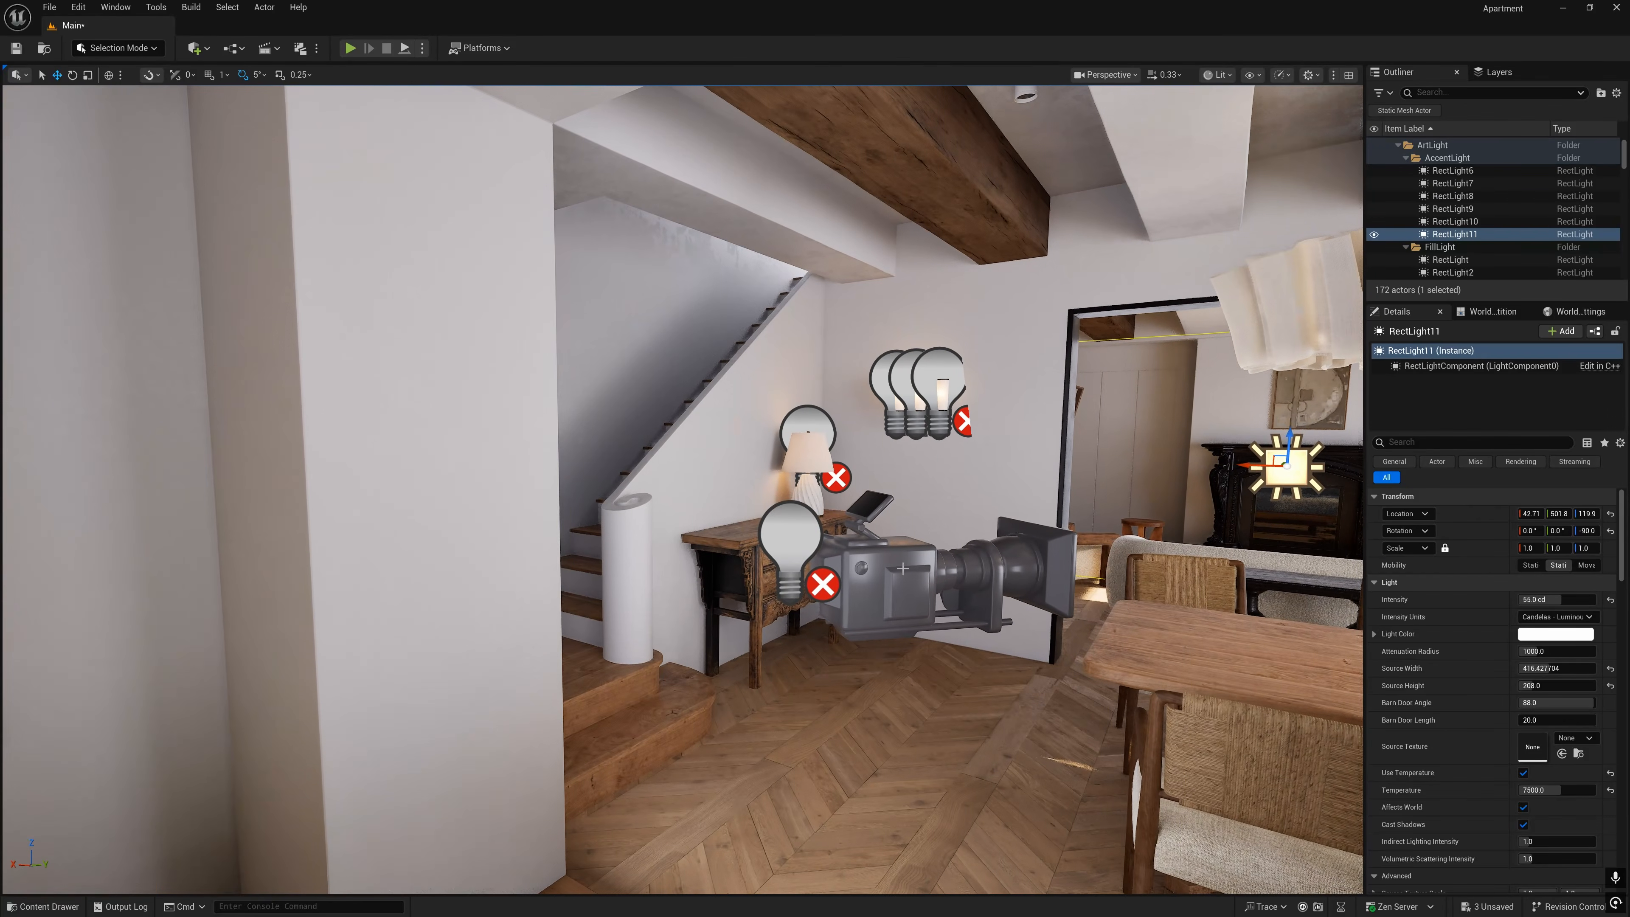
click(791, 539)
right_drag(791, 540, 699, 532)
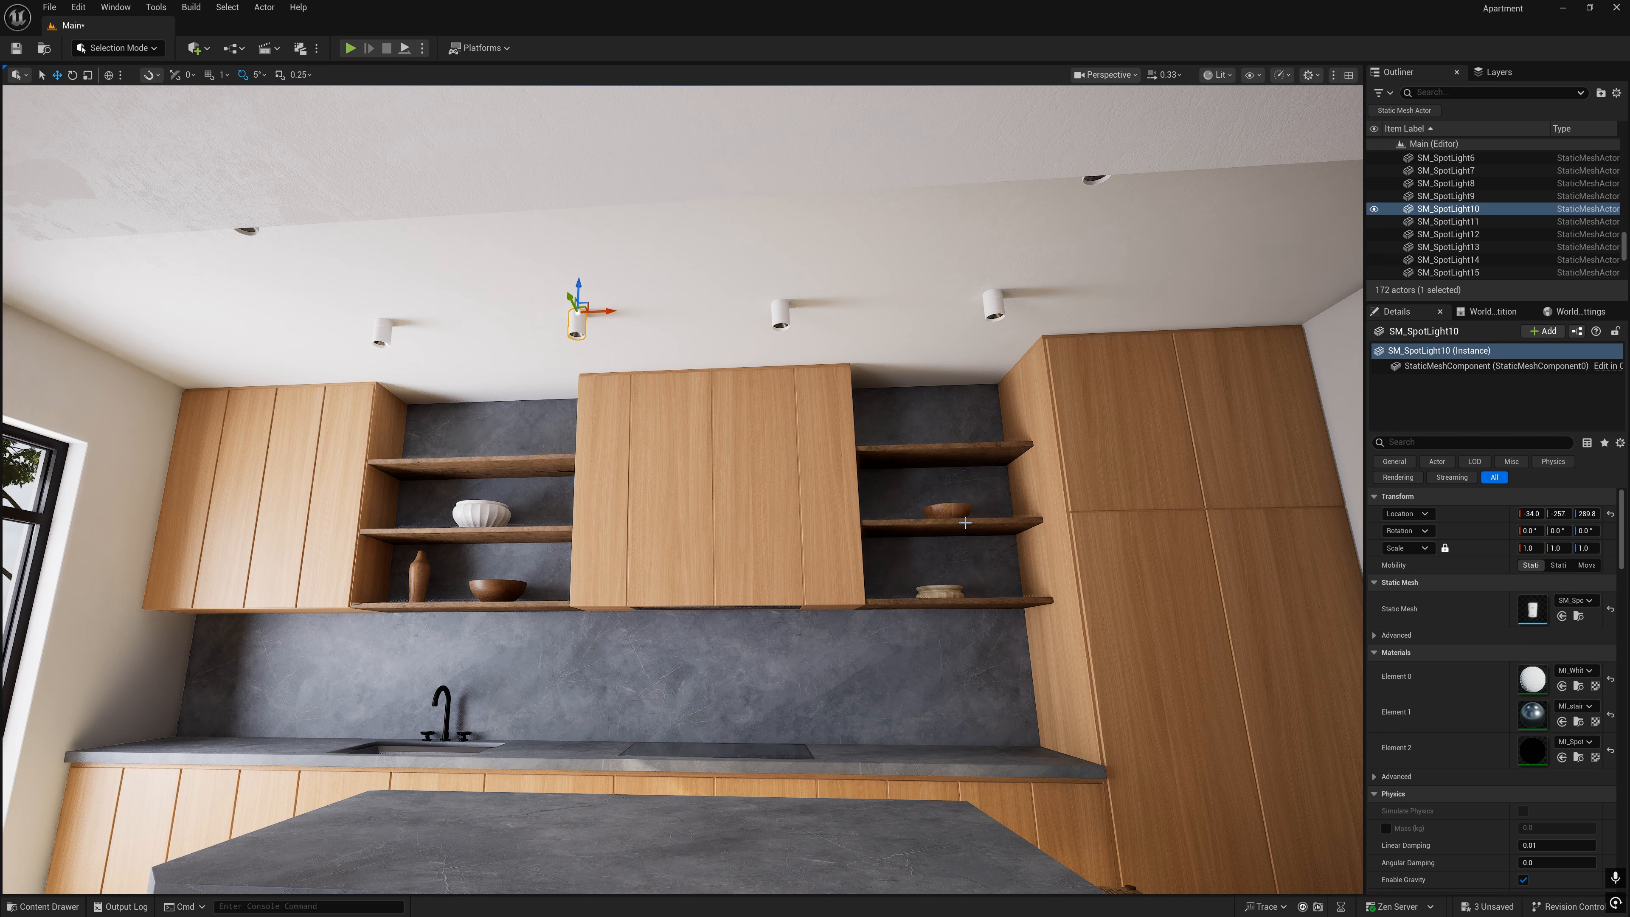
click(482, 513)
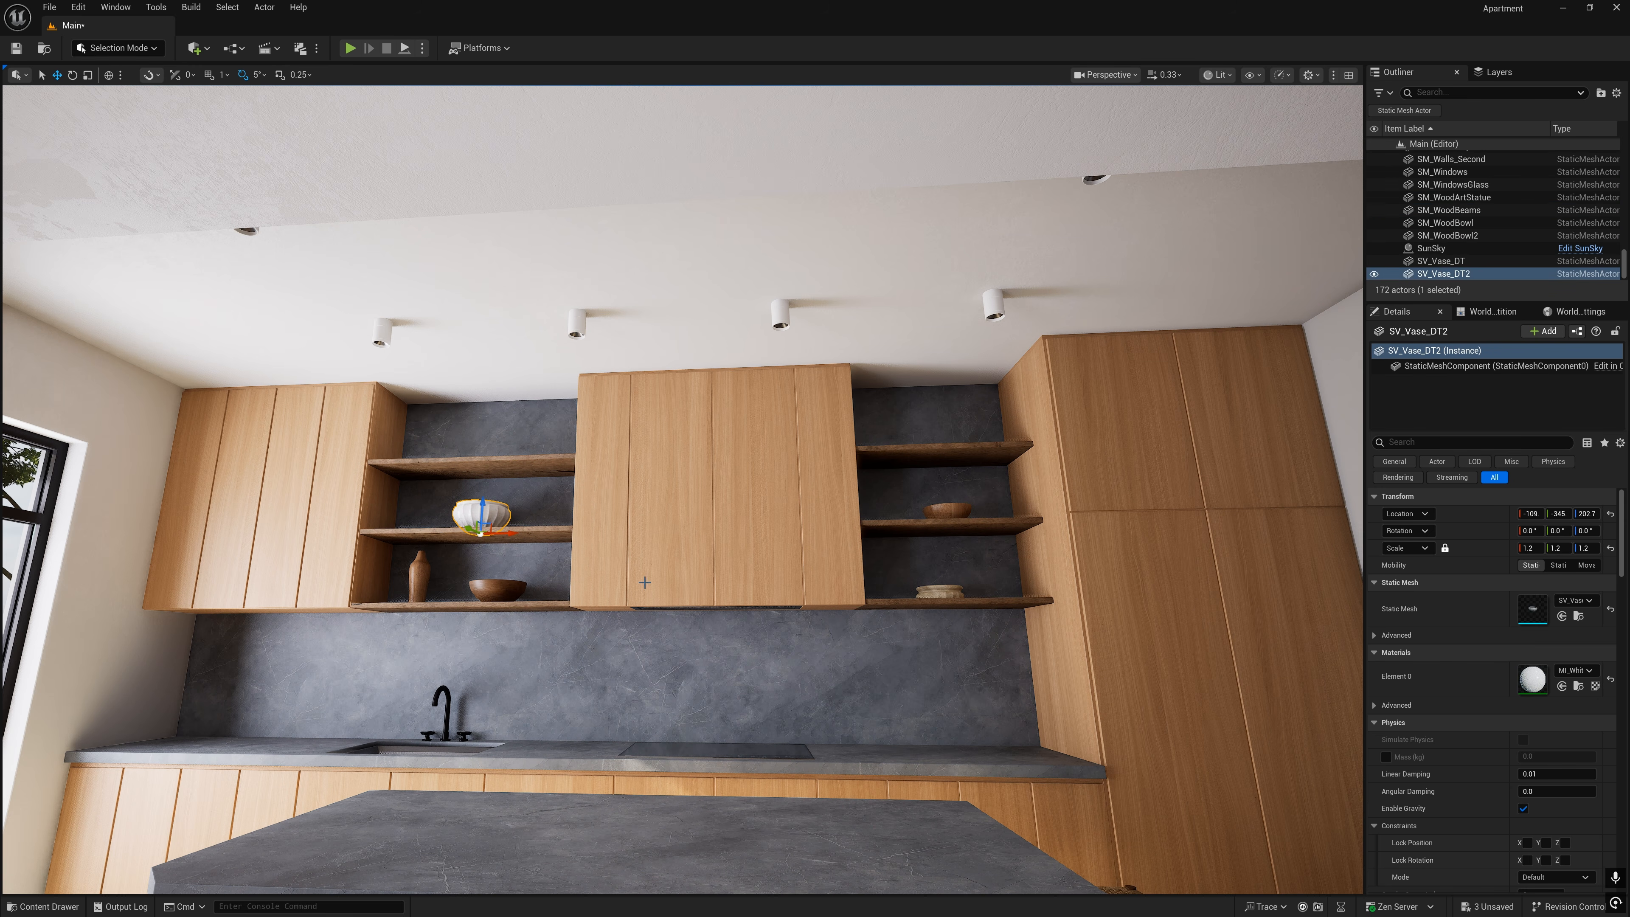
key(Escape)
right_drag(754, 498, 702, 533)
key(s)
key(d)
key(w)
key(s)
key(w)
key(s)
key(w)
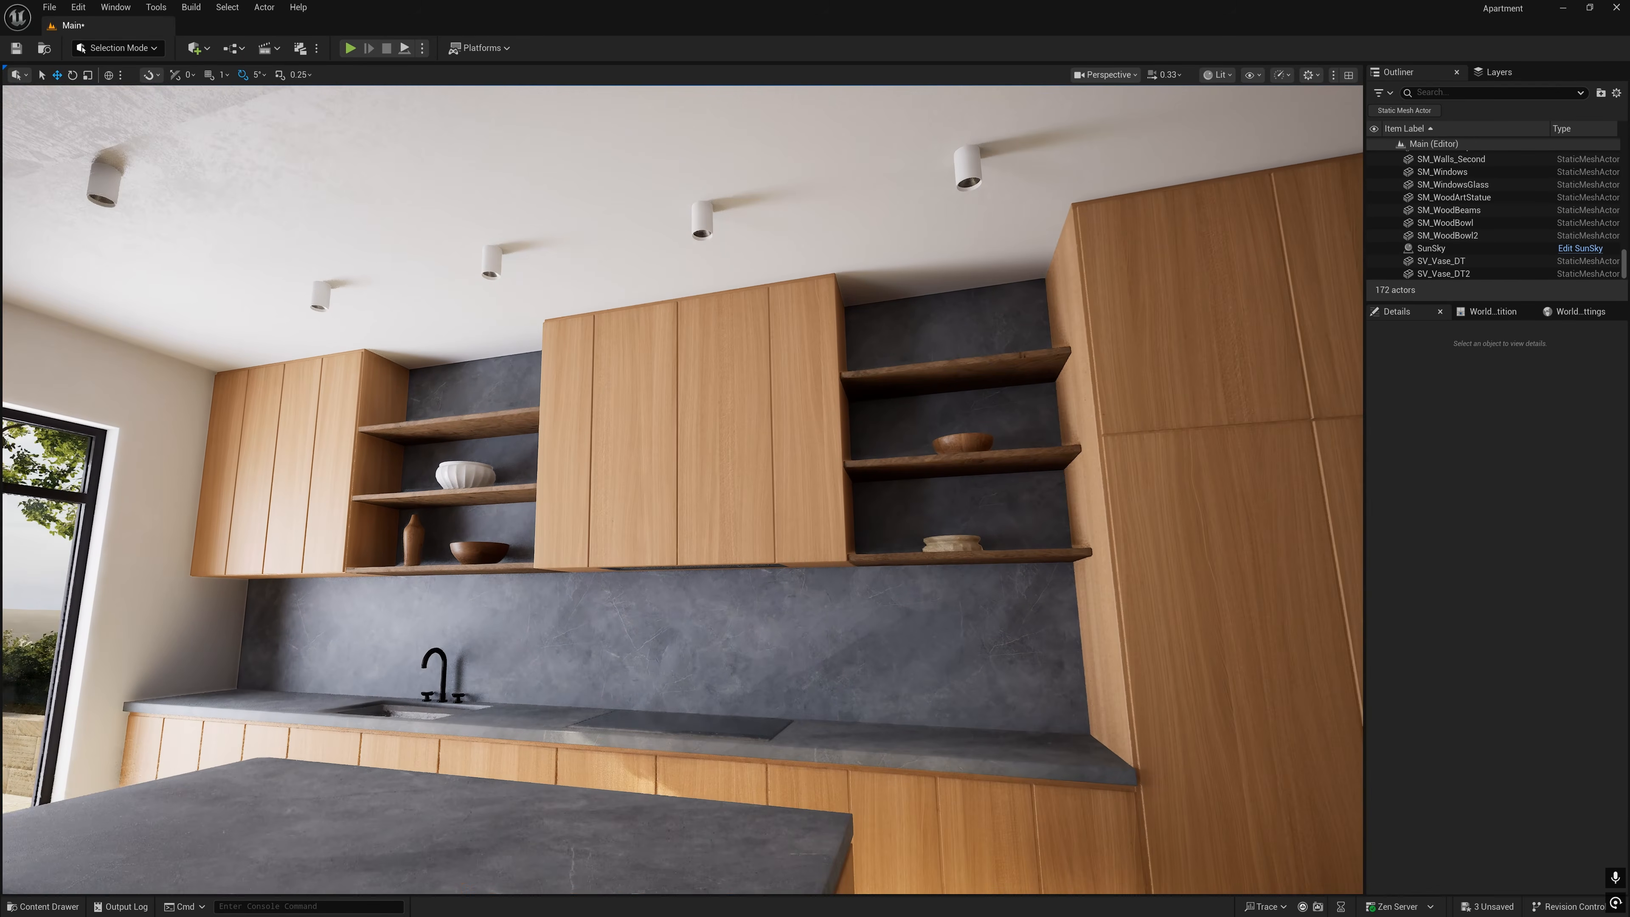
key(s)
right_drag(739, 450, 738, 449)
key(w)
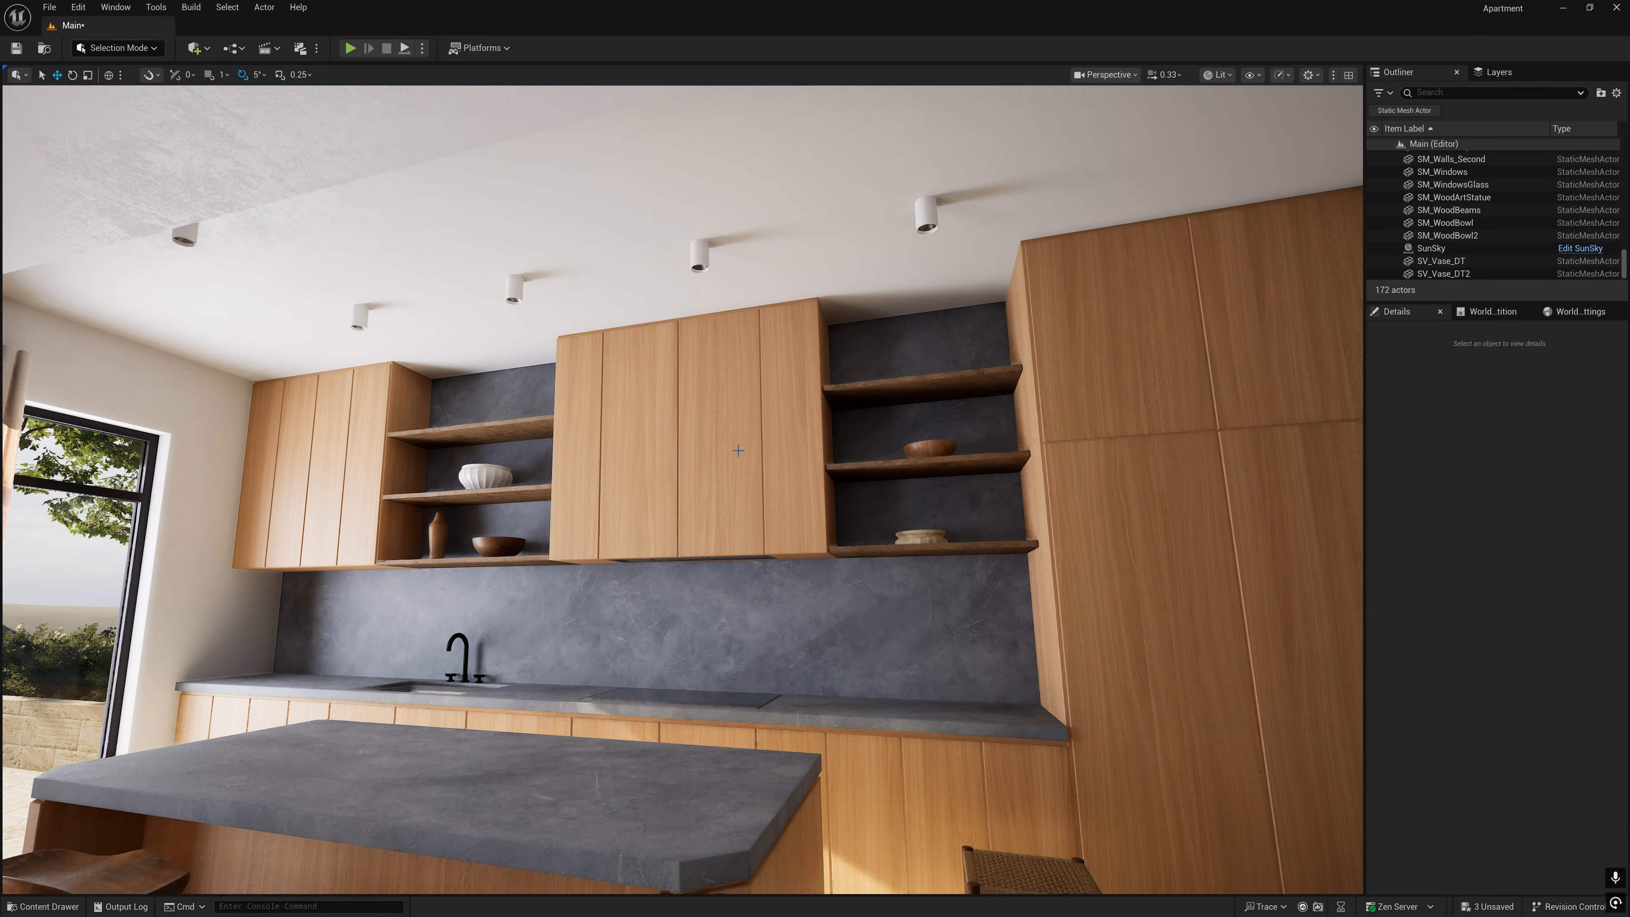
- Open a kitchen ceiling spotlight's SM_SpotLight mesh for editing and filter its settings by "bound", keeping the level visible
click(698, 257)
right_click(698, 257)
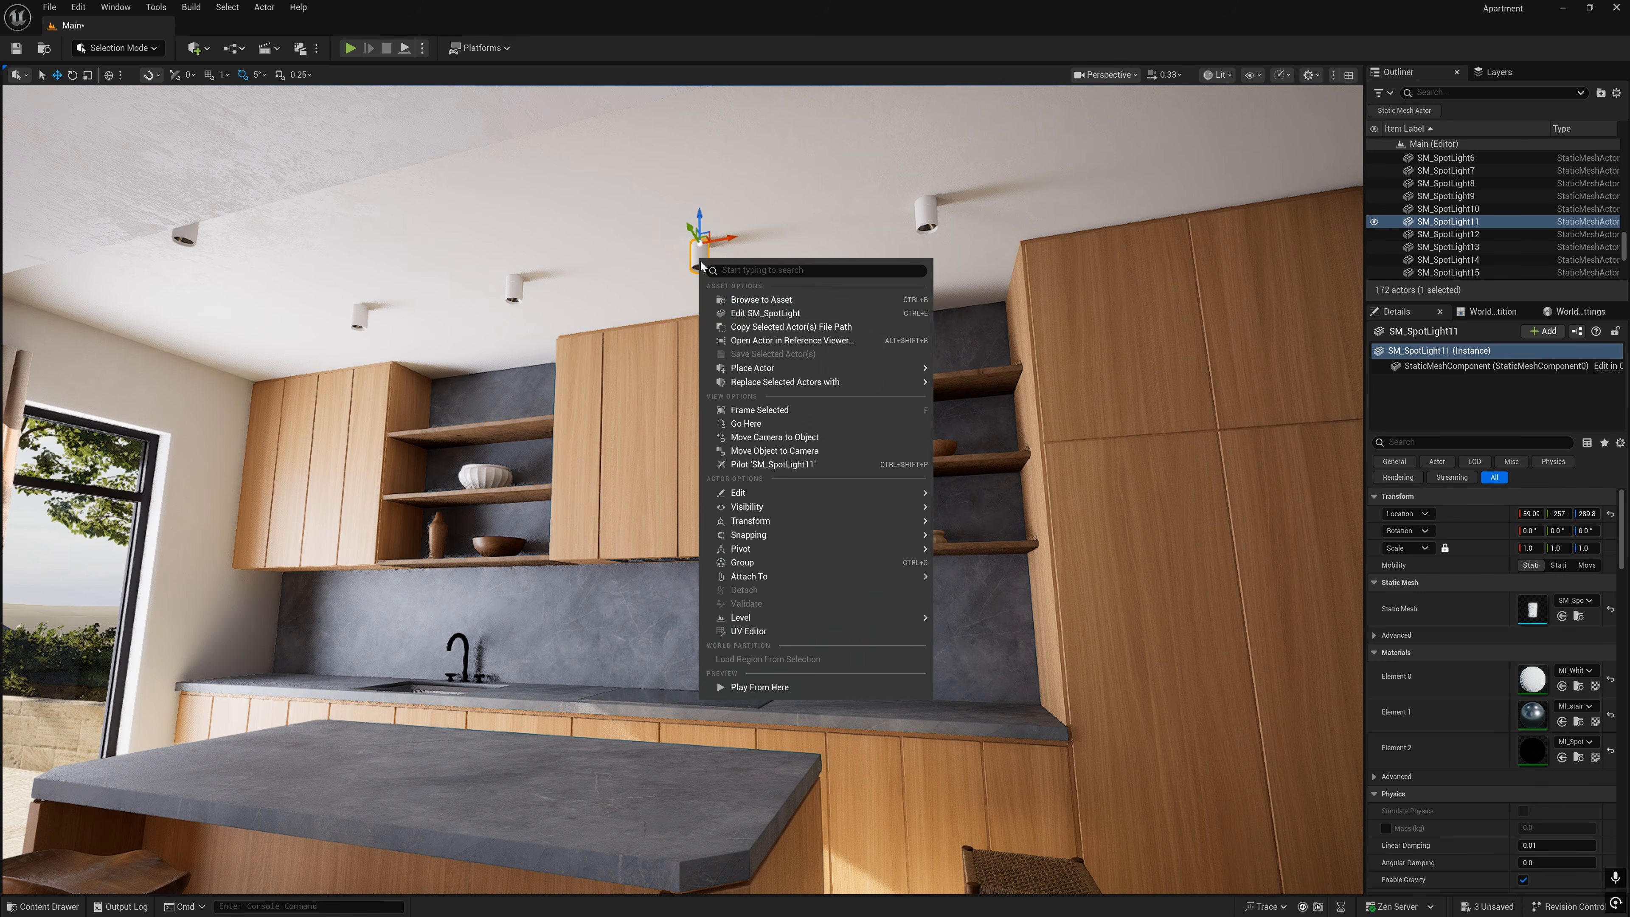
click(755, 313)
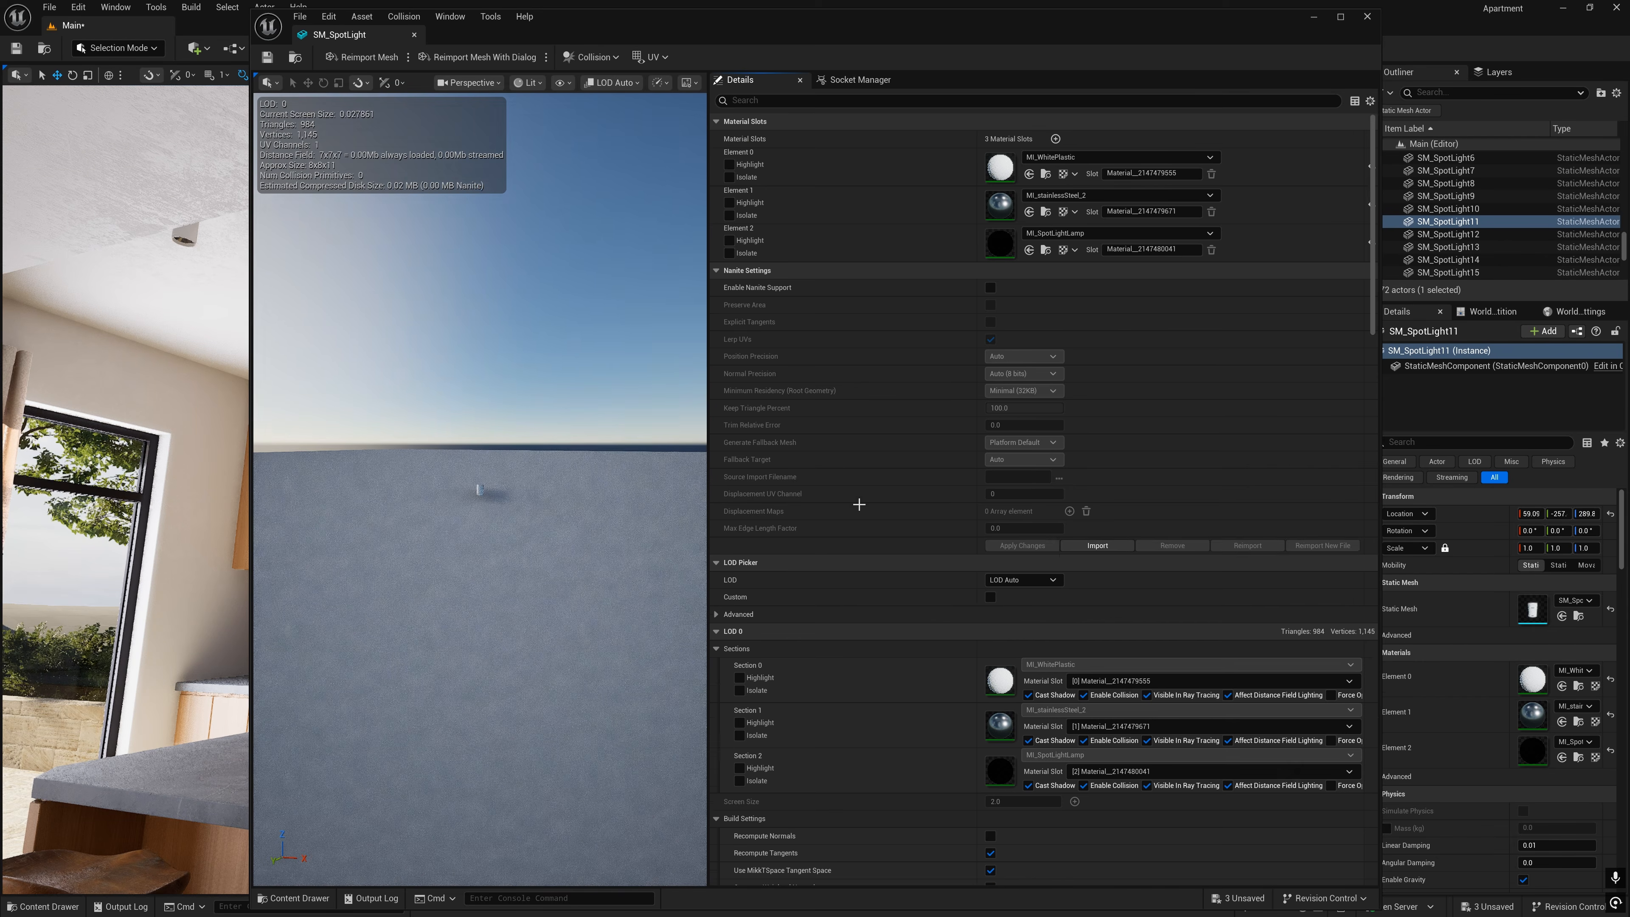
text(bound)
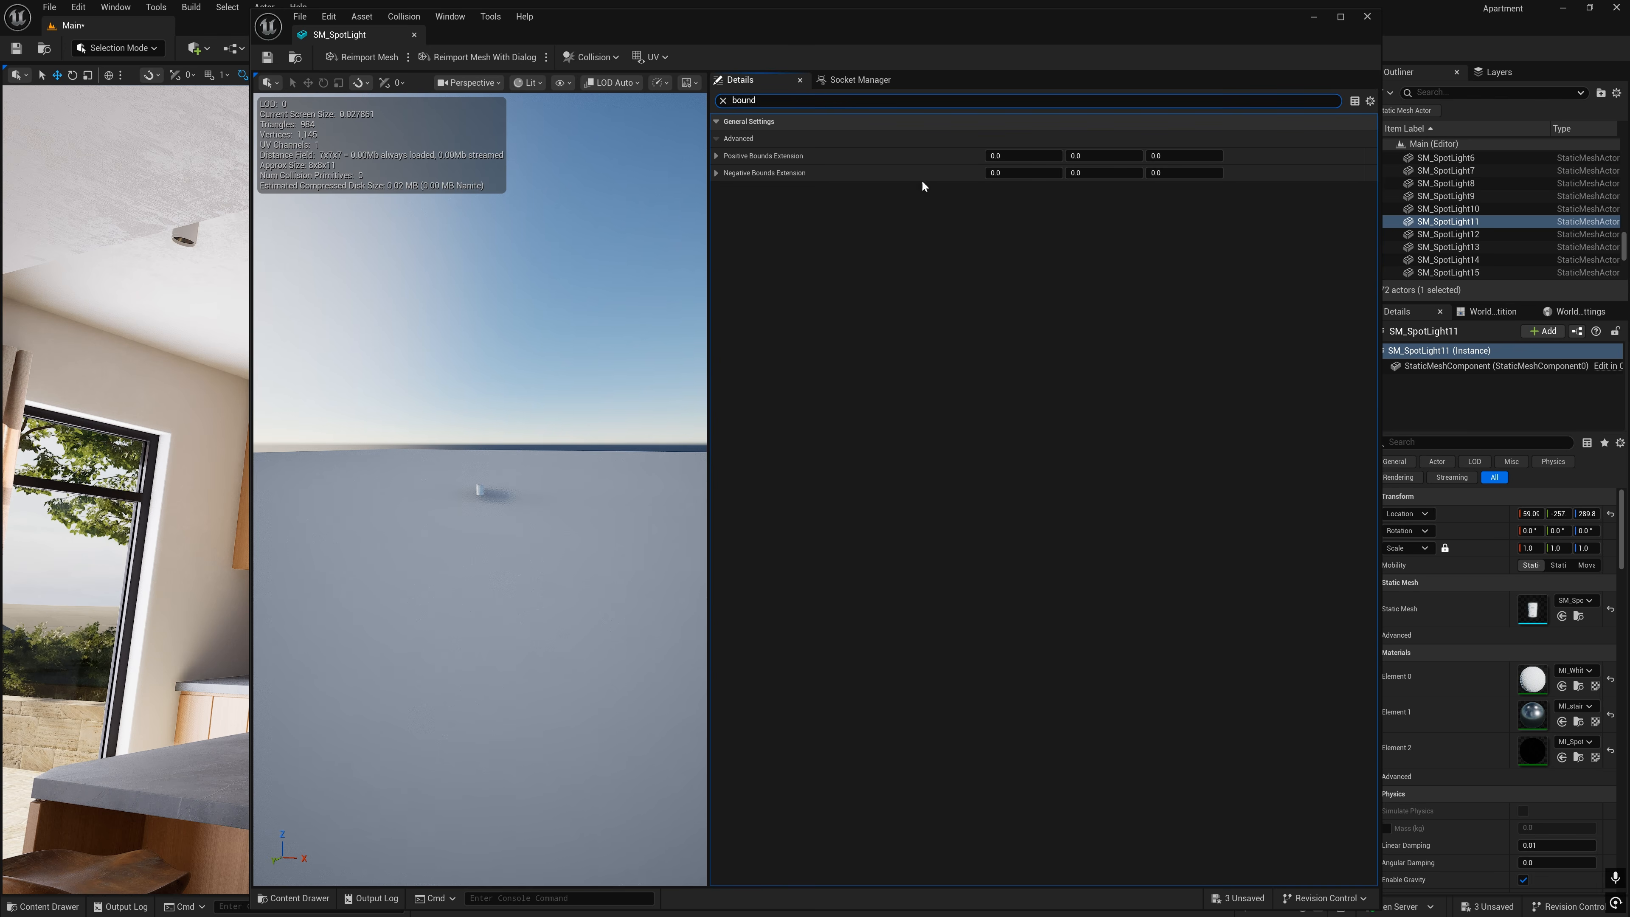
click(1362, 372)
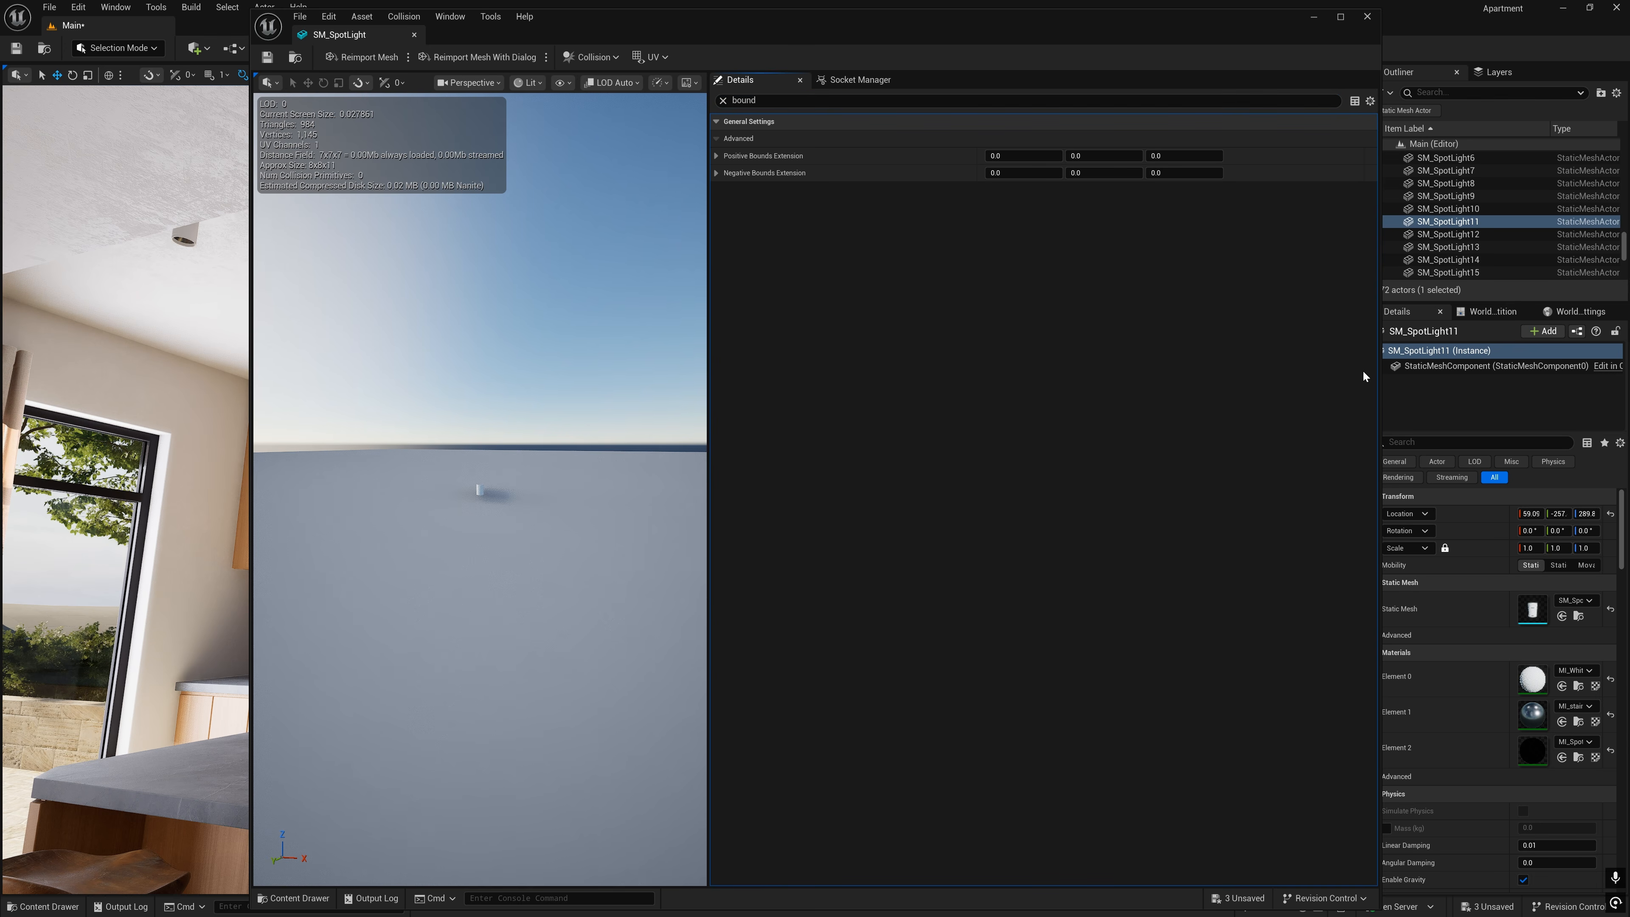
drag(1207, 19, 1191, 400)
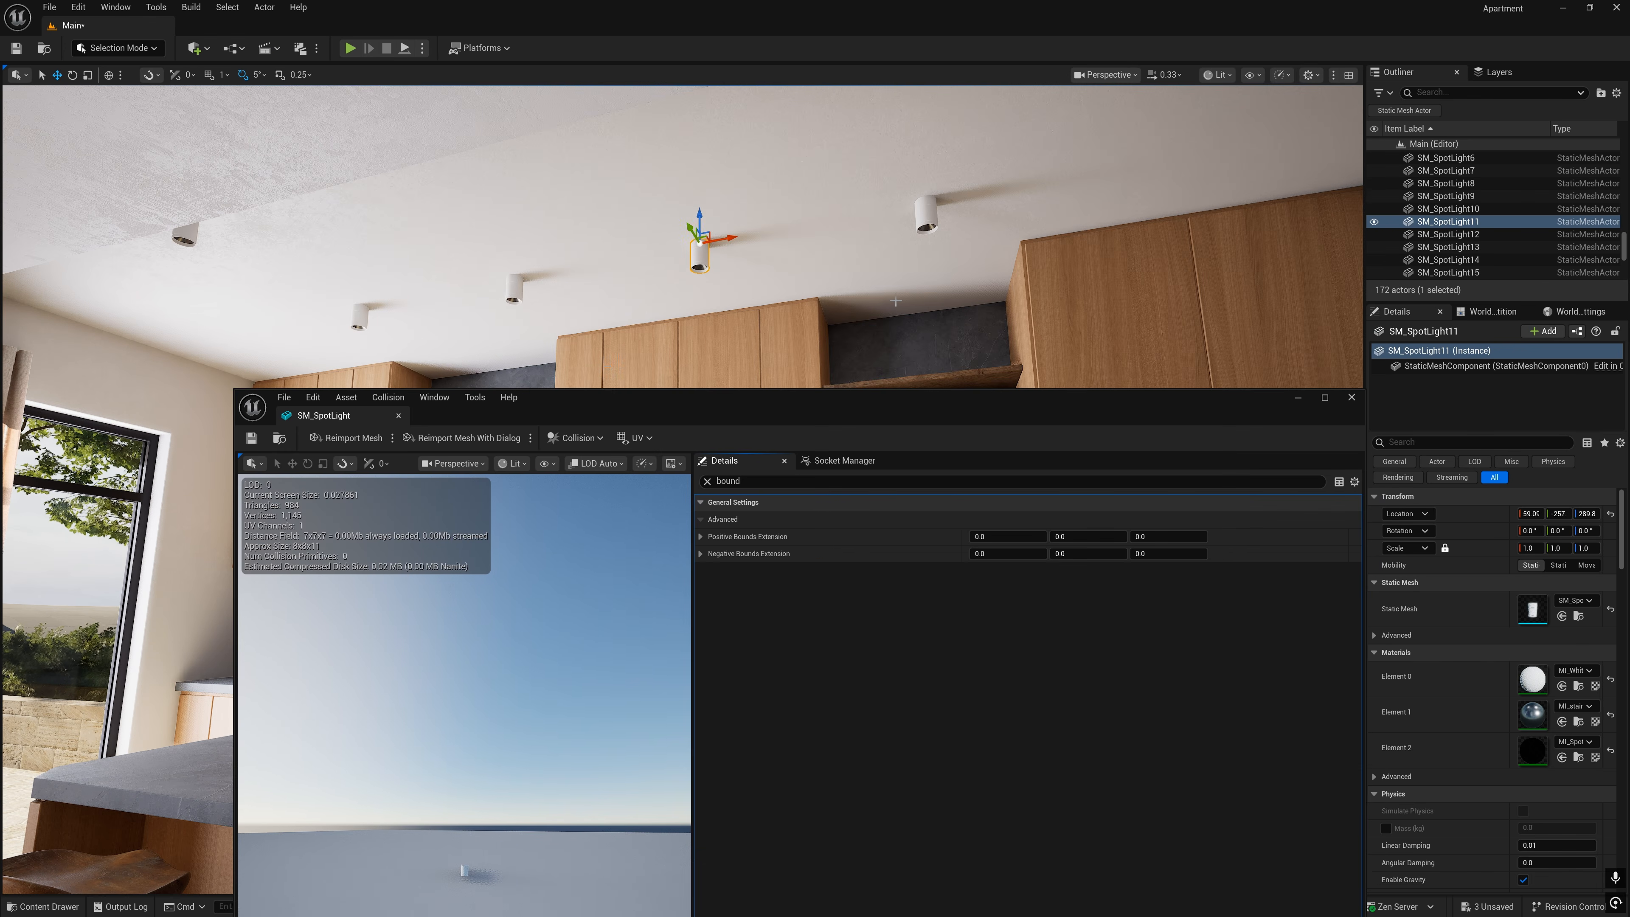
- Try Positive and Negative Bounds Extension values of 1 on all three axes of SM_SpotLight
key(s)
mouse_move(838, 309)
right_down()
mouse_move(835, 328)
mouse_move(839, 309)
right_up()
key(Escape)
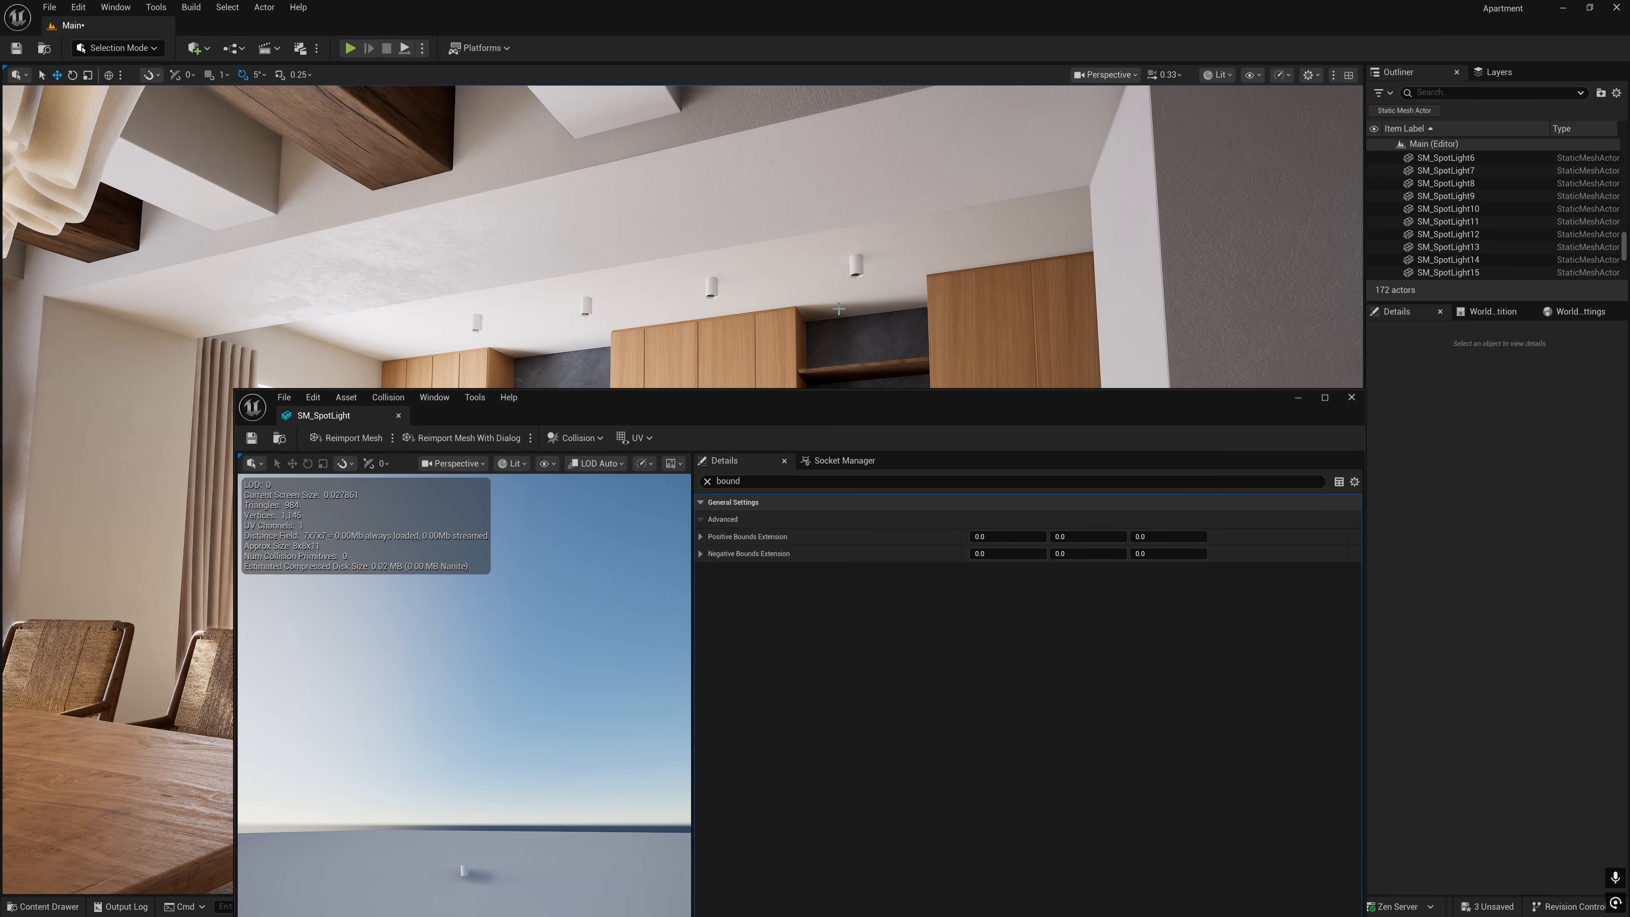
click(1007, 536)
text(1)
click(1020, 553)
text(1)
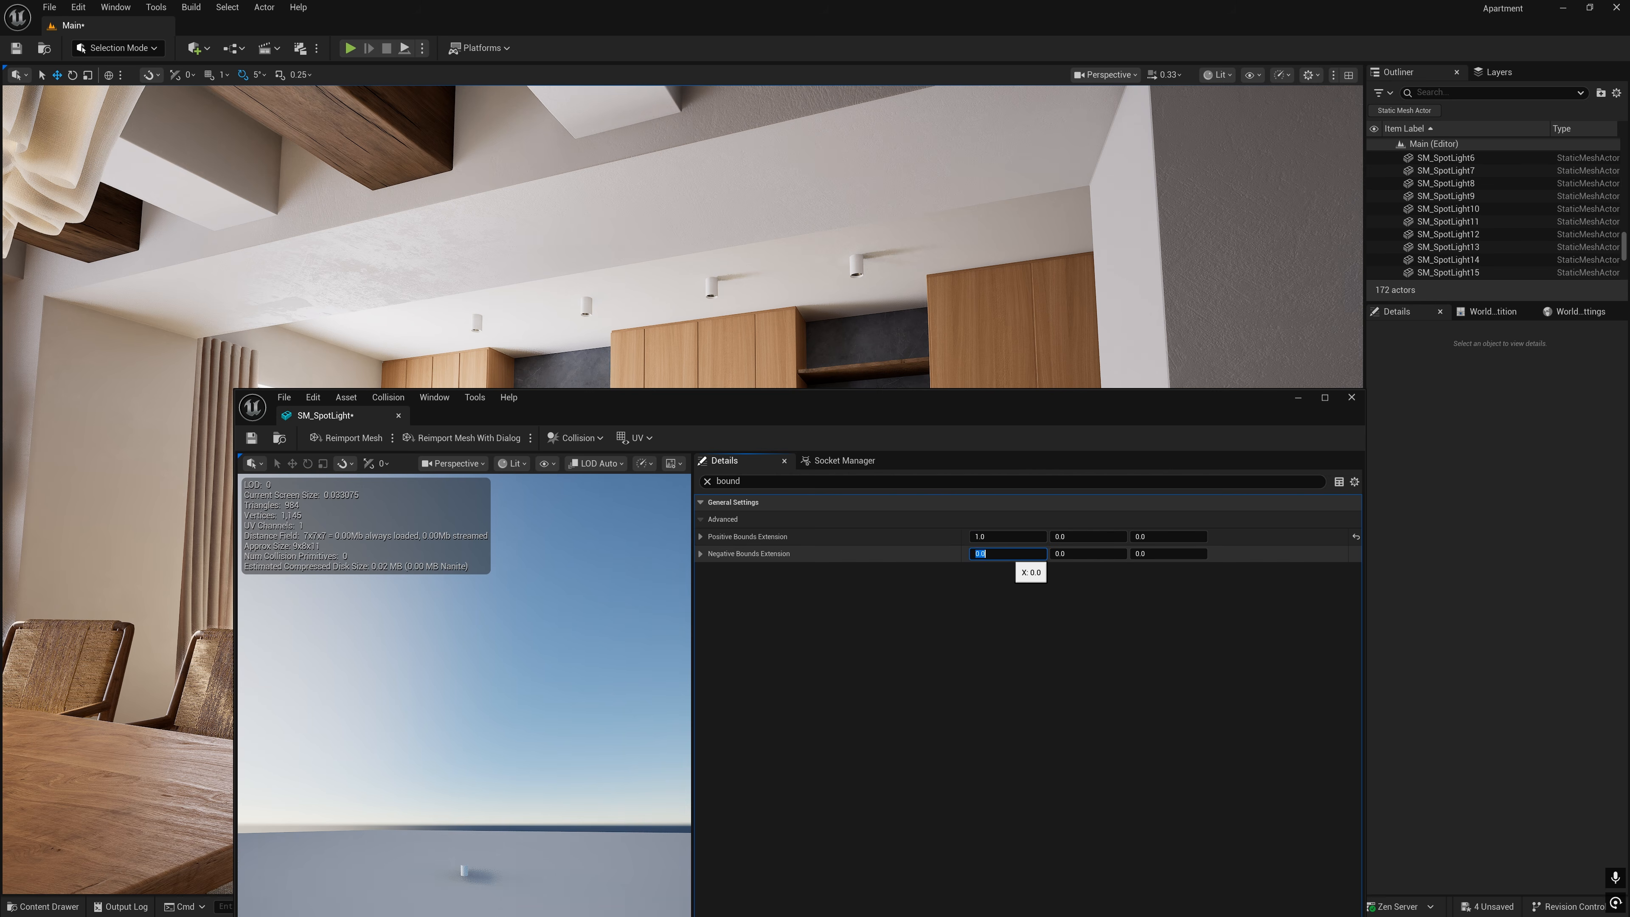
click(1076, 537)
text(1)
click(1084, 553)
text(1)
click(1166, 537)
text(1)
click(1165, 554)
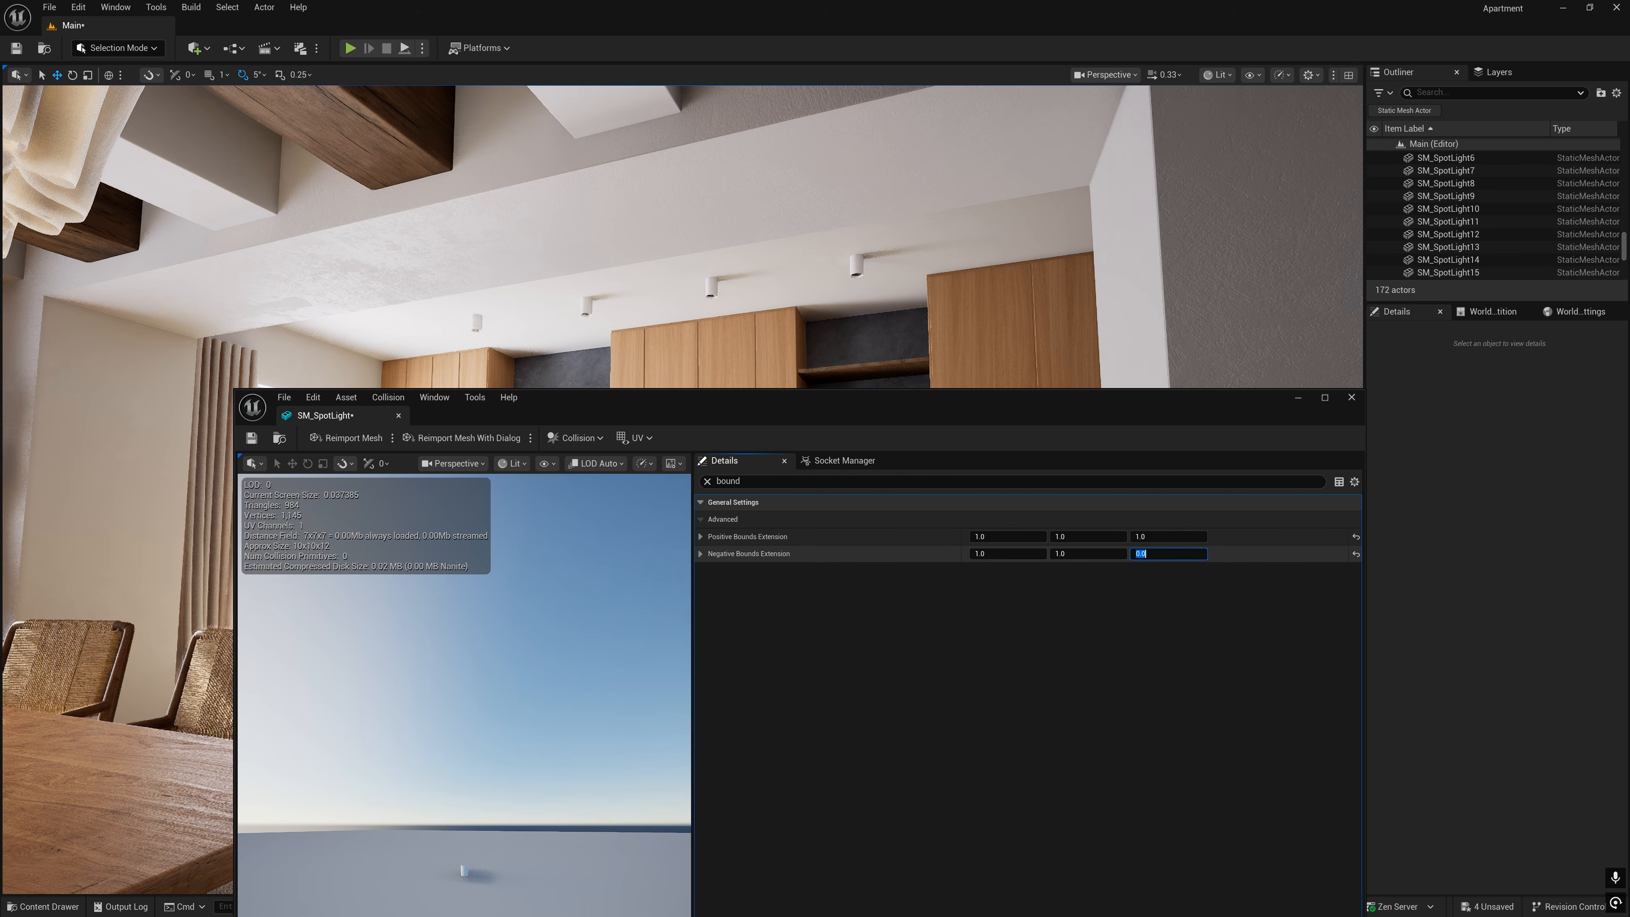
text(1)
- Set SM_SpotLight's Positive Bounds Extension to 10 on all axes and its Negative Bounds Extension to 10 on Z
key(s)
right_drag(938, 328, 938, 328)
key(w)
key(s)
click(1011, 537)
text(10)
key(Return)
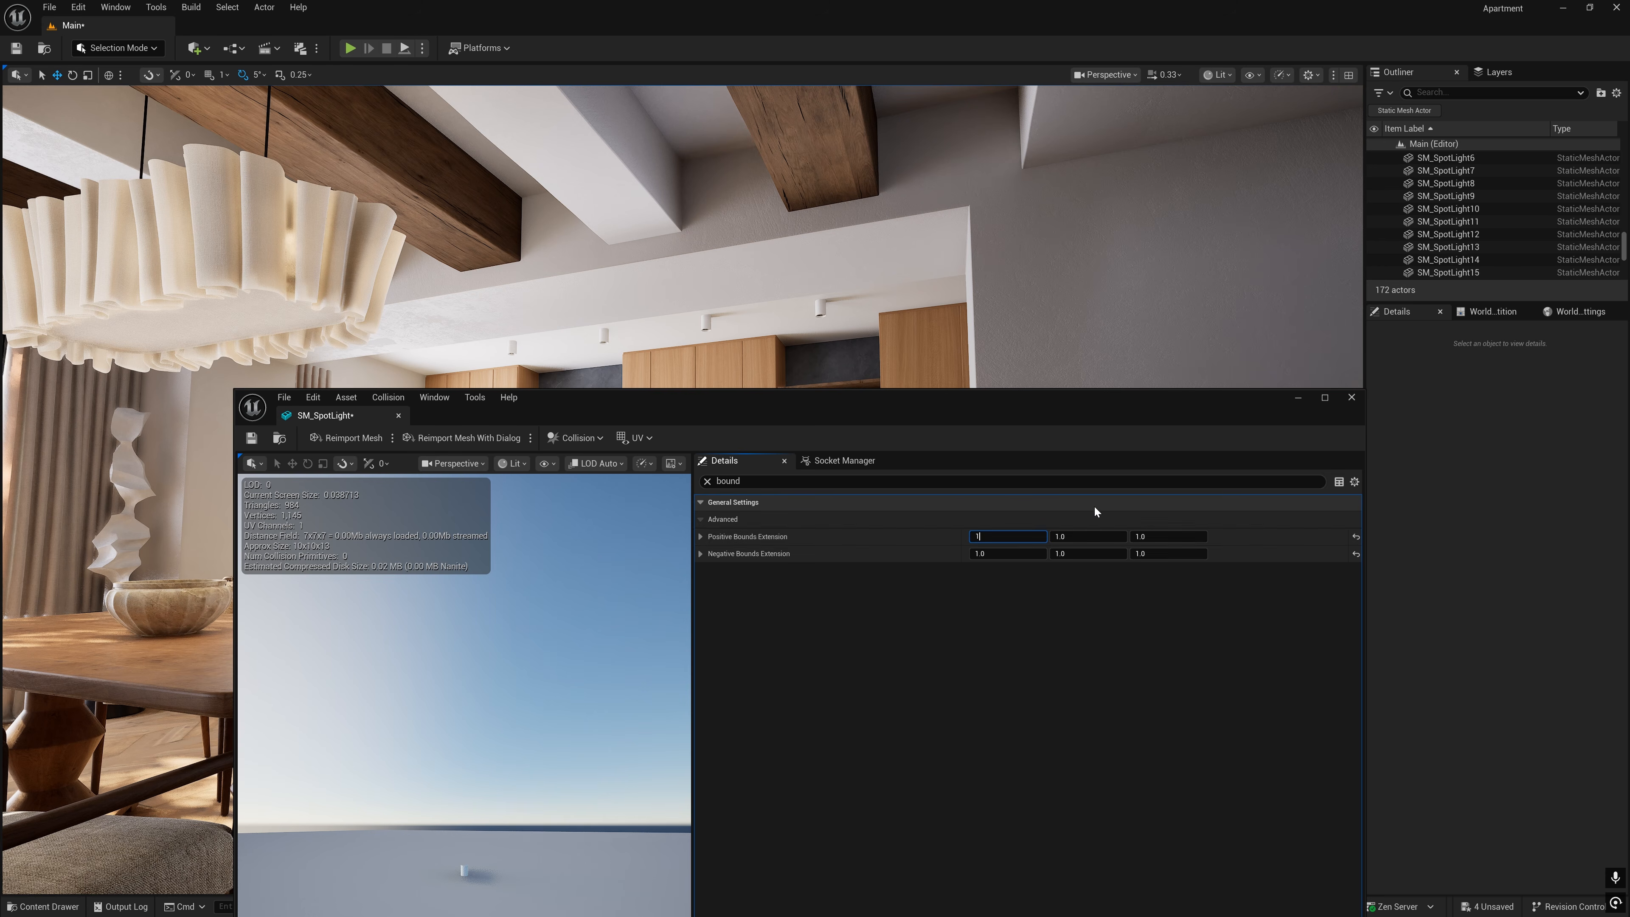
click(1111, 538)
text(10)
click(1164, 537)
text(10)
click(1165, 553)
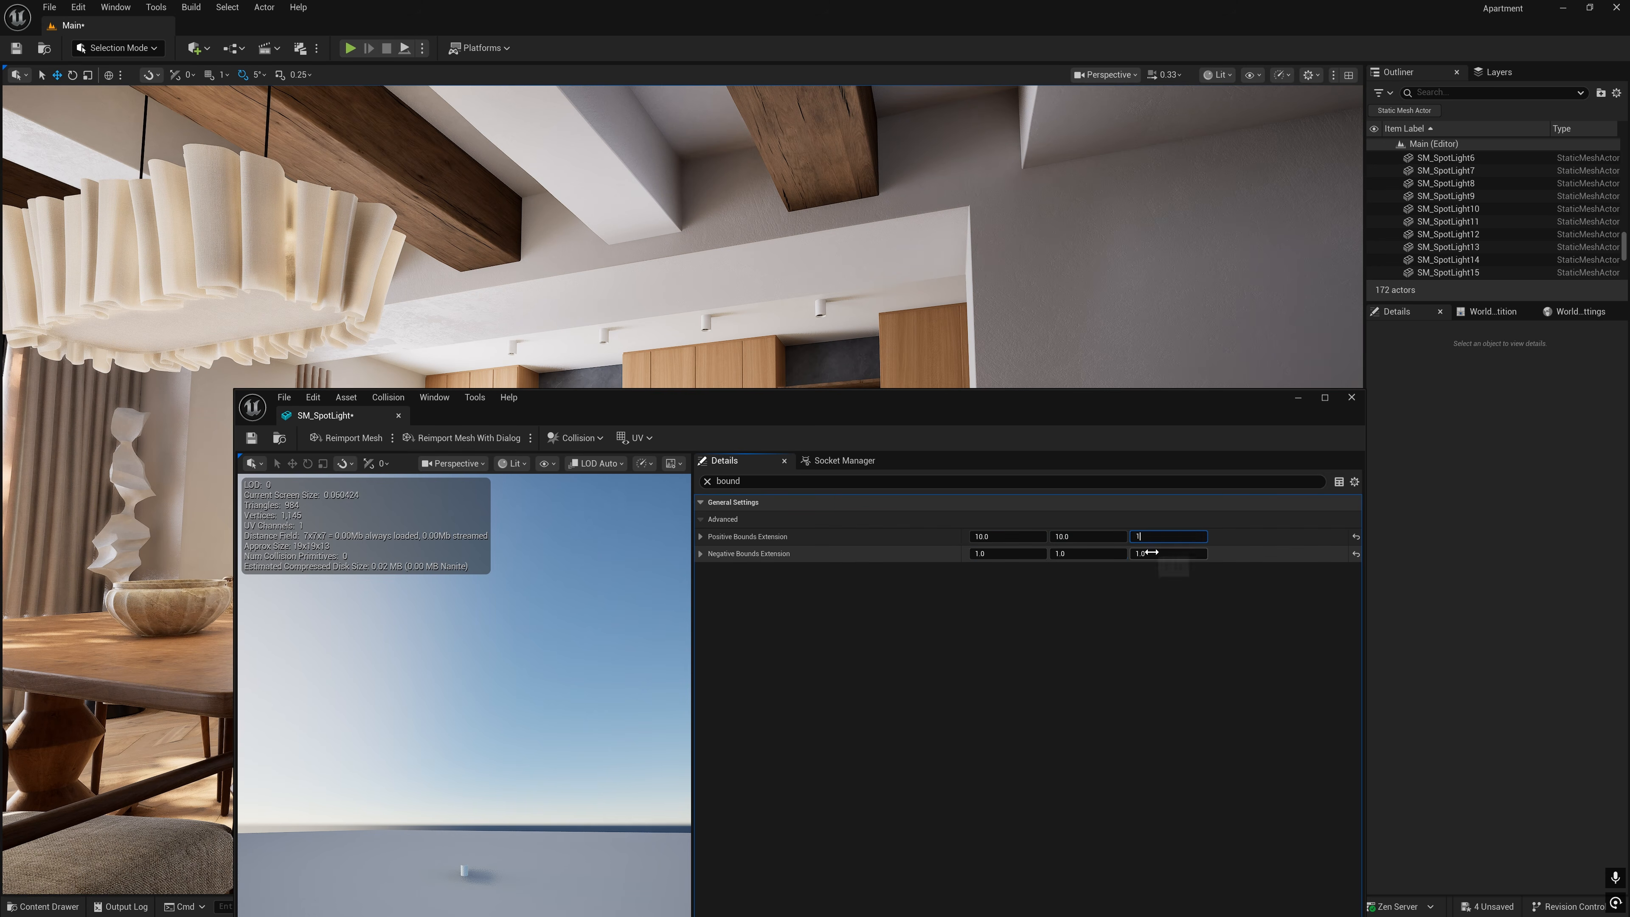
text(10)
- Set SM_SpotLight's Negative Bounds Extension to 0 on X and Y, save the mesh and return to the kitchen view
click(1063, 557)
text(0)
click(1002, 555)
text(0)
key(Return)
key(w)
right_drag(844, 260, 825, 222)
key(s)
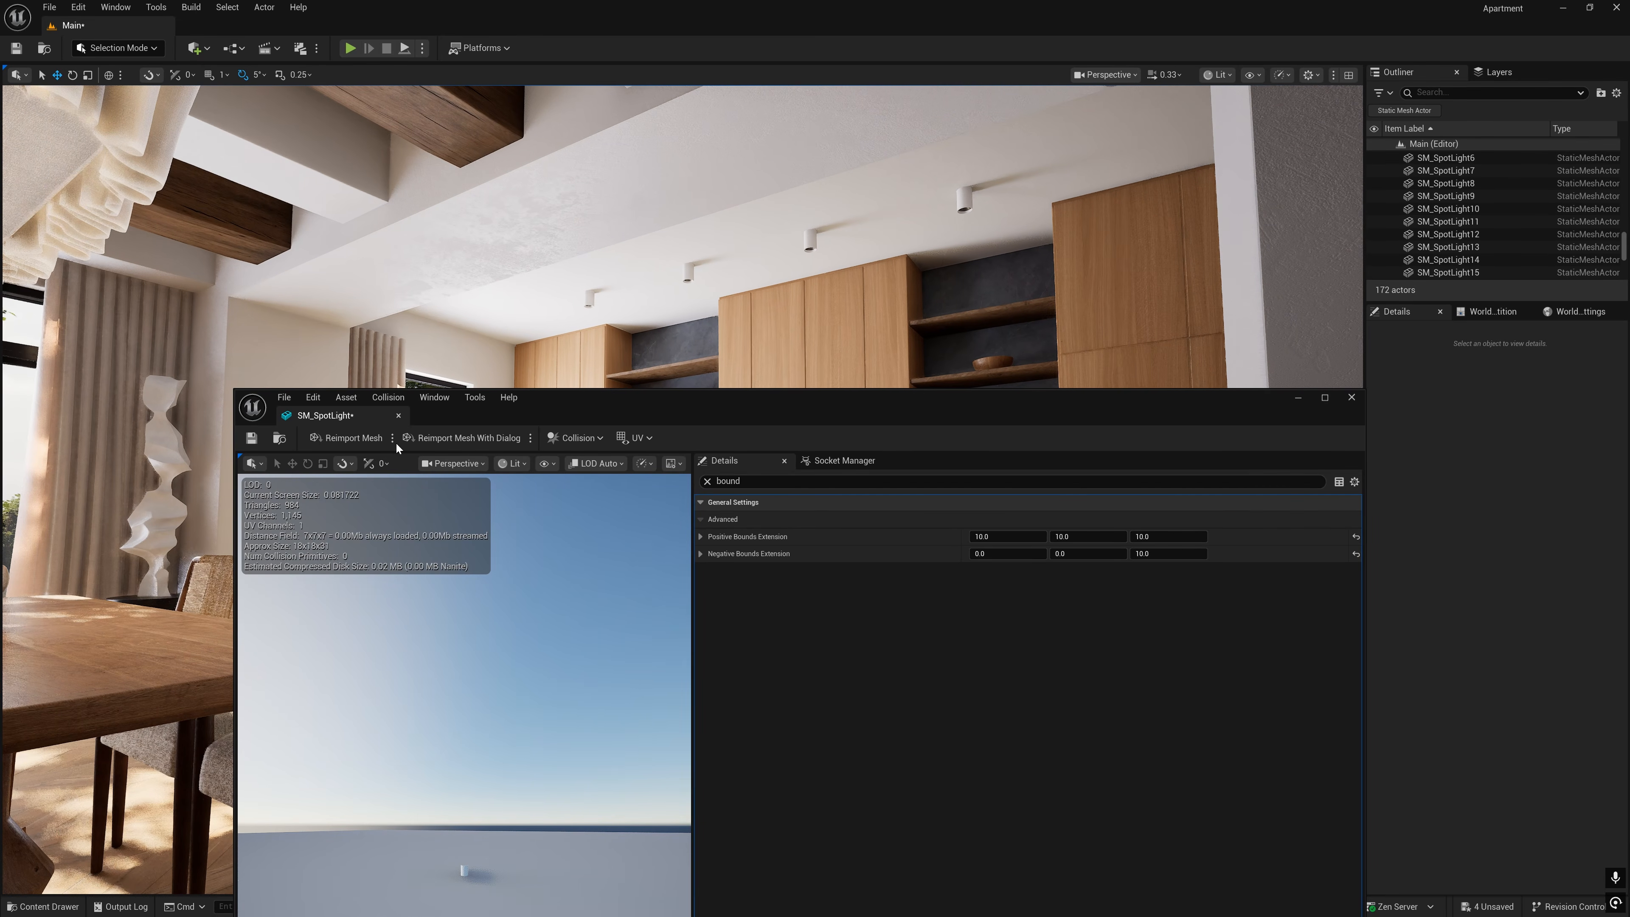
click(252, 439)
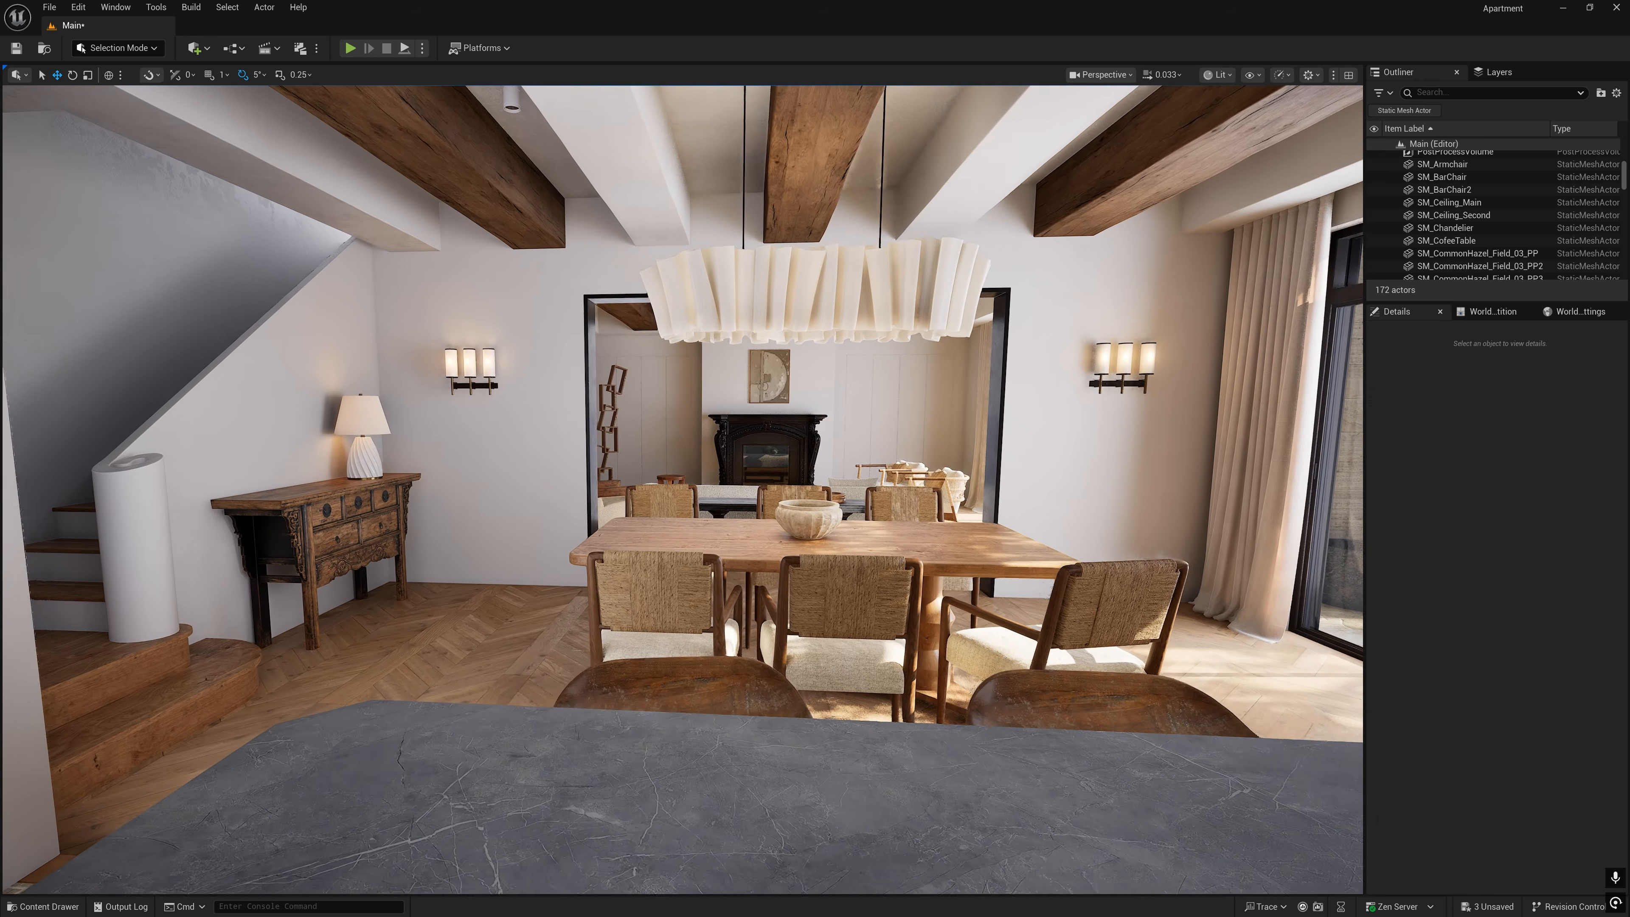
key(w)
mouse_move(683, 489)
right_down()
mouse_move(629, 489)
mouse_move(706, 484)
right_up()
key(d)
key(w)
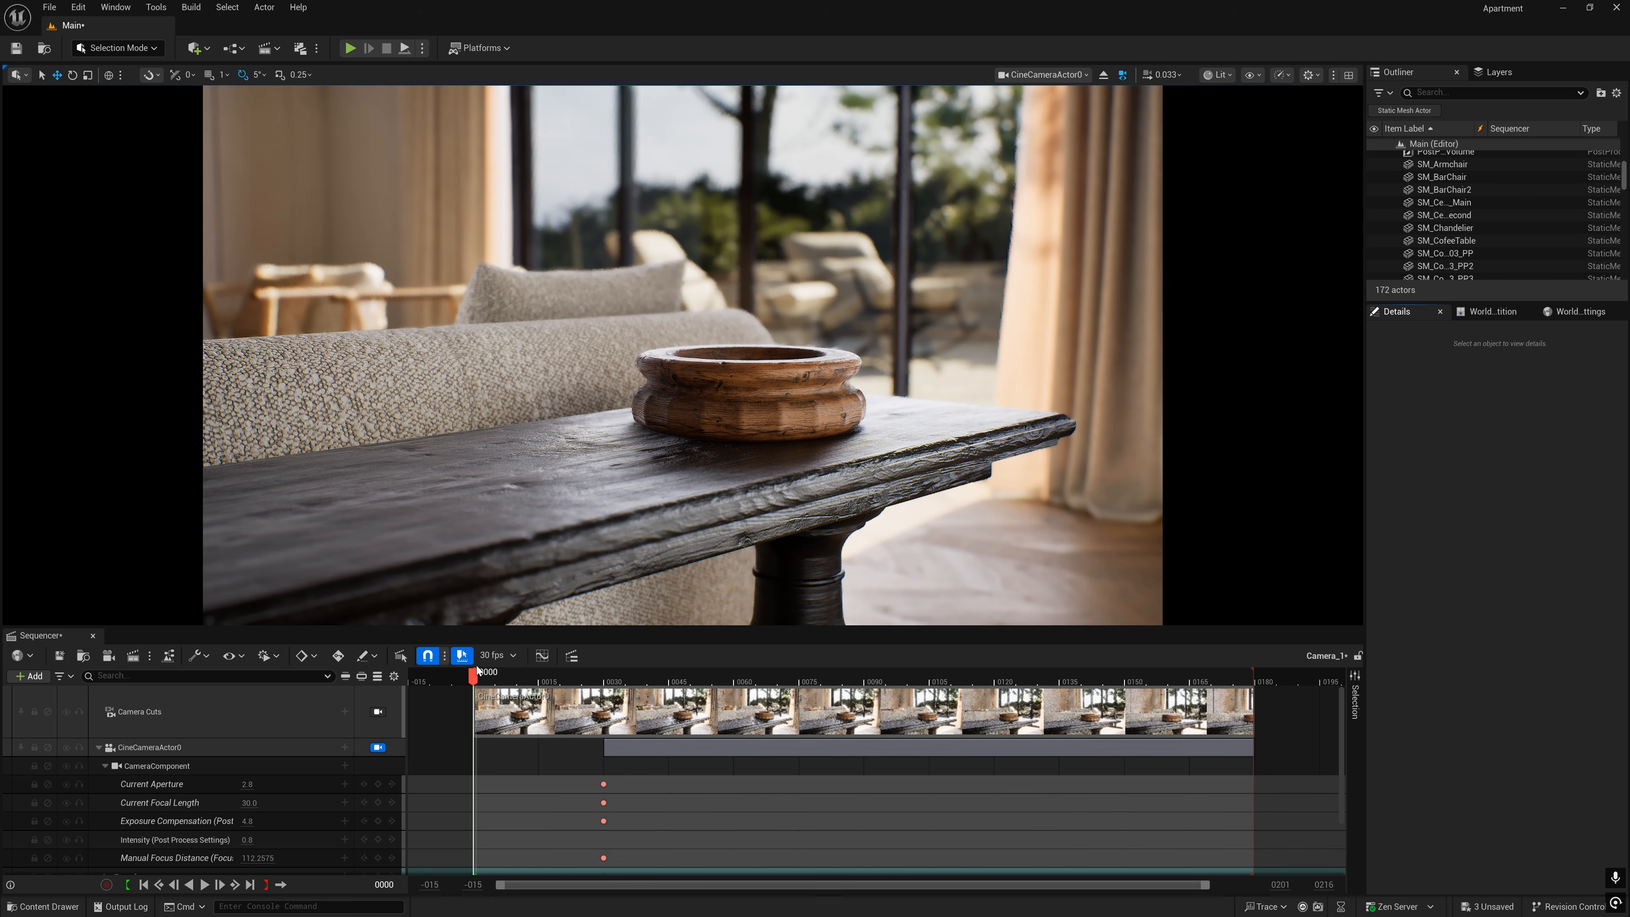
- Open the Camera_1 render job's AnimationPreset_Lumen settings and review its output, anti-aliasing and full console variable names
mouse_move(474, 672)
mouse_down()
mouse_move(1229, 674)
mouse_move(1259, 704)
mouse_move(1237, 674)
mouse_move(473, 687)
mouse_up()
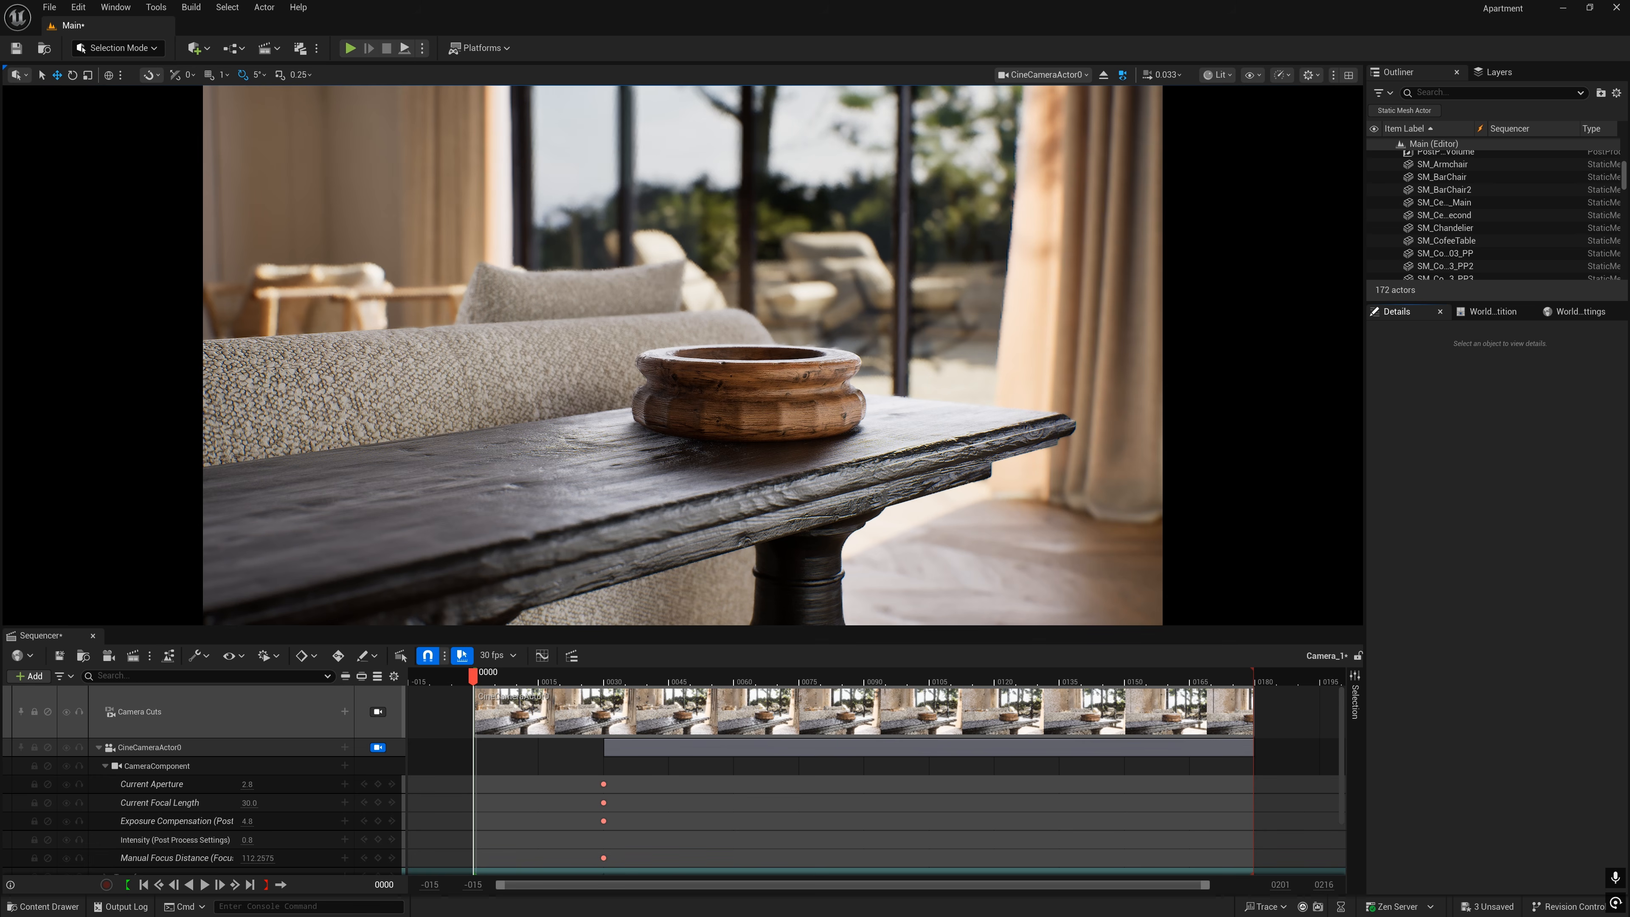
click(132, 654)
click(620, 397)
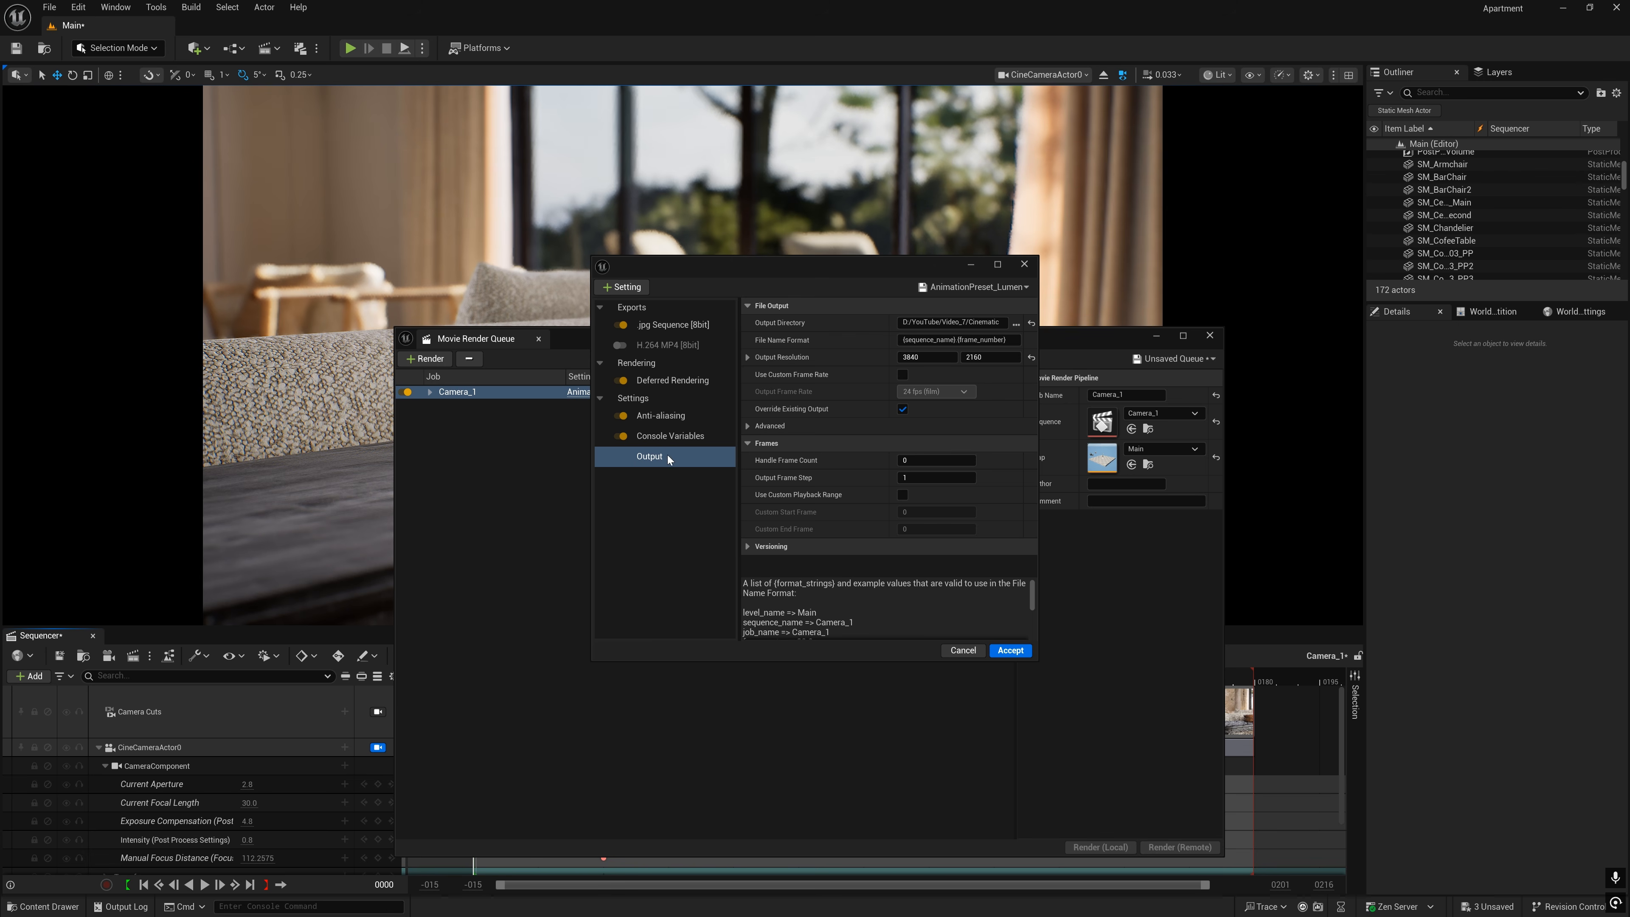
click(657, 418)
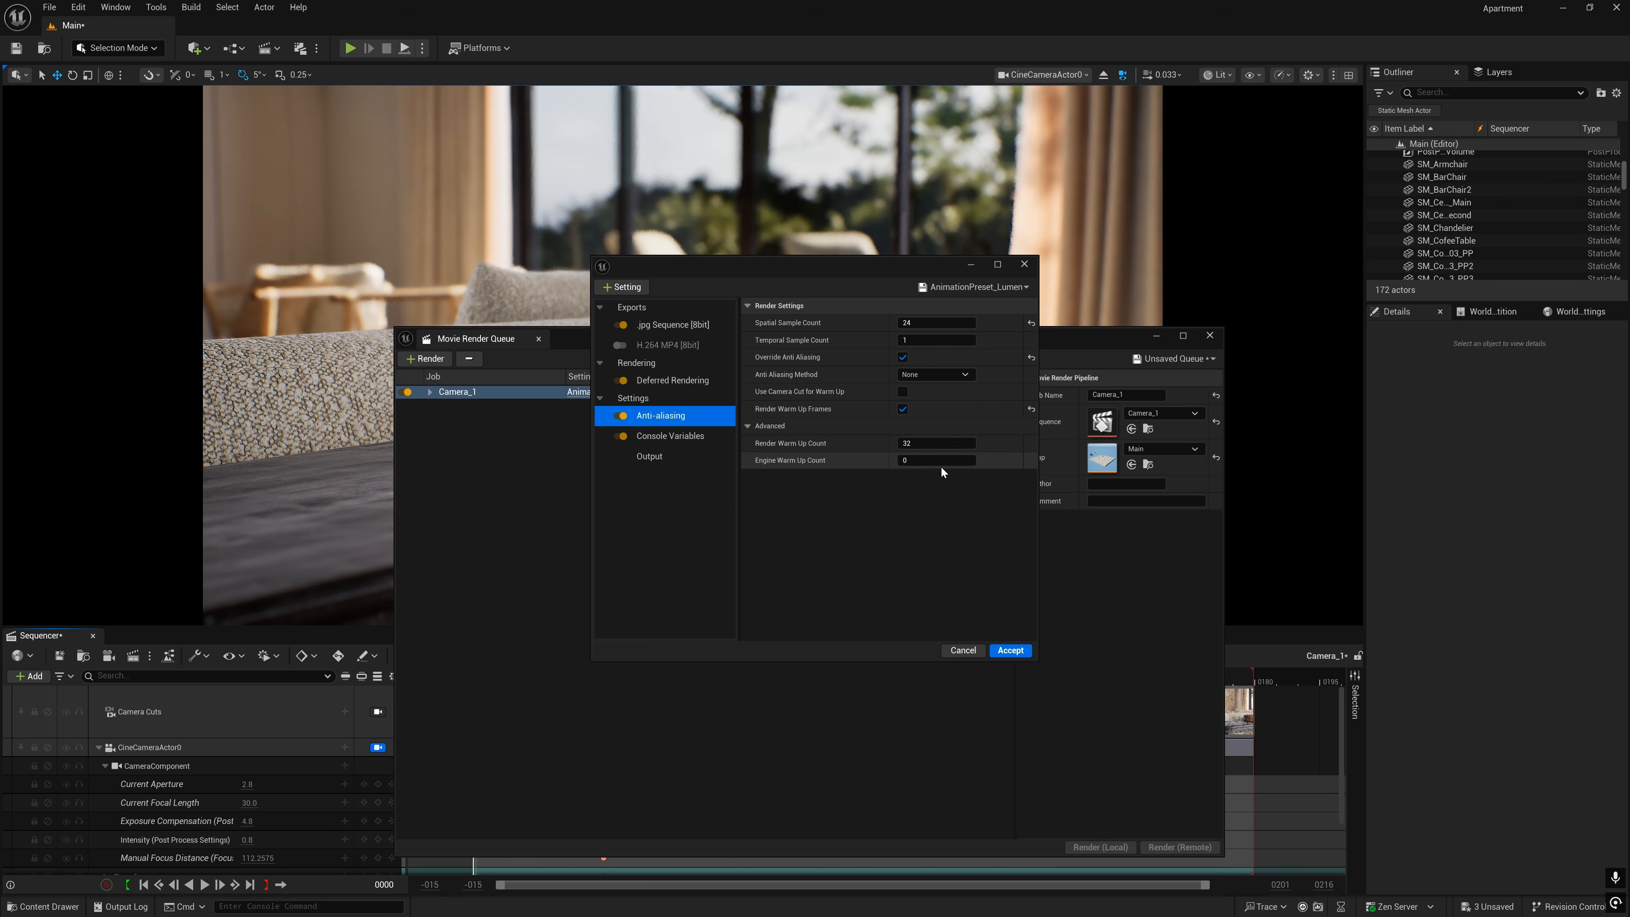
click(671, 438)
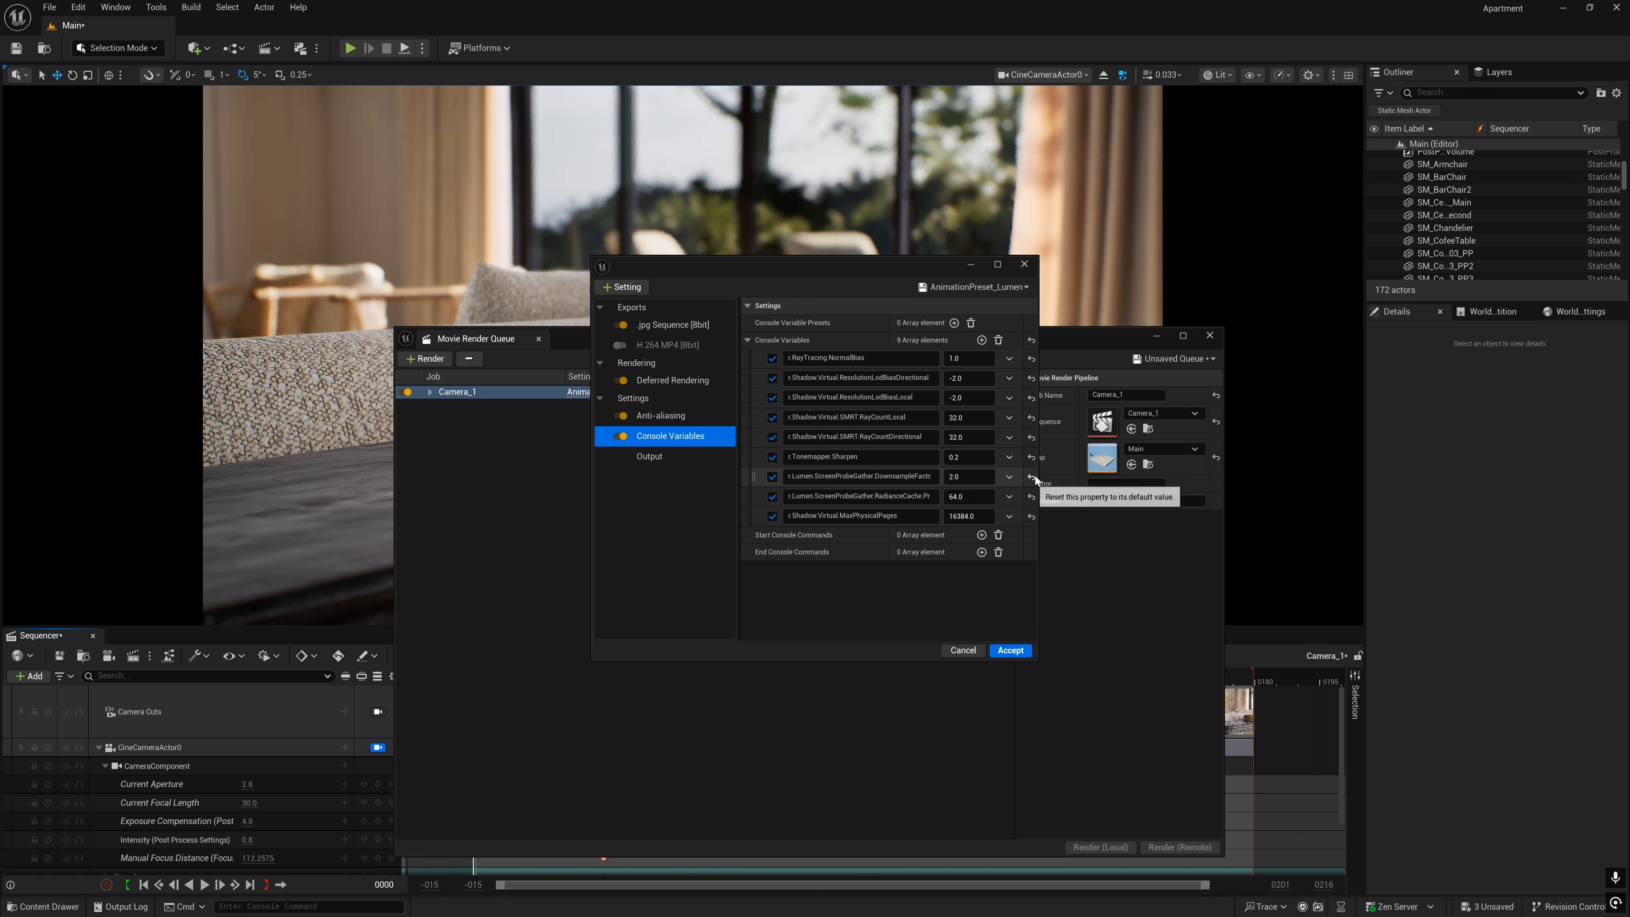
drag(1038, 475, 1132, 476)
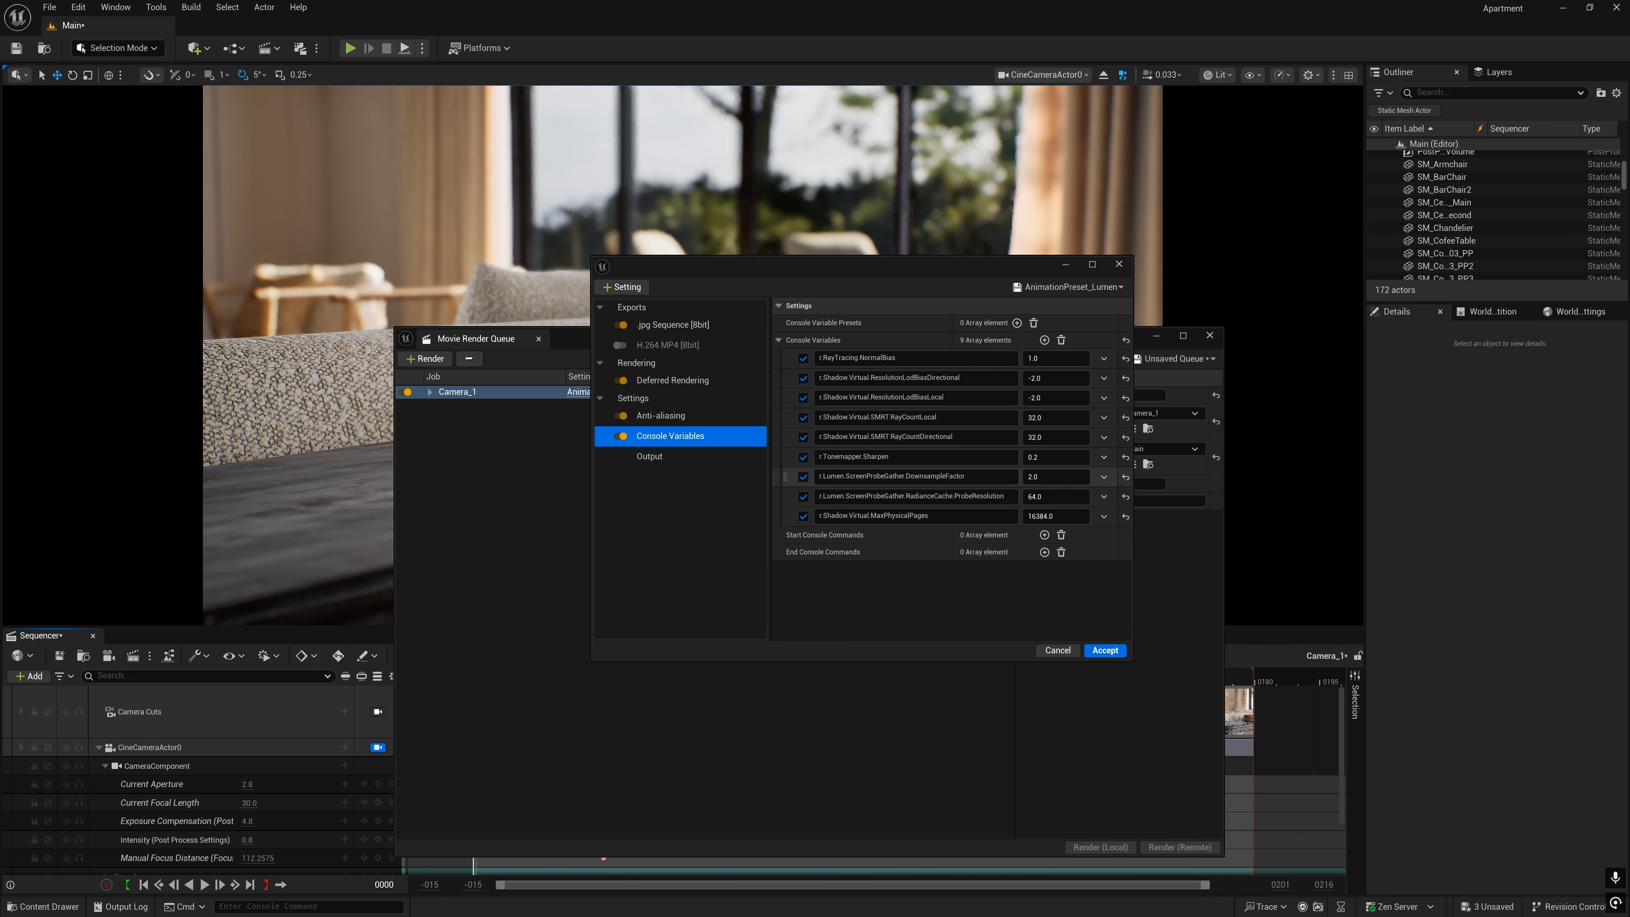